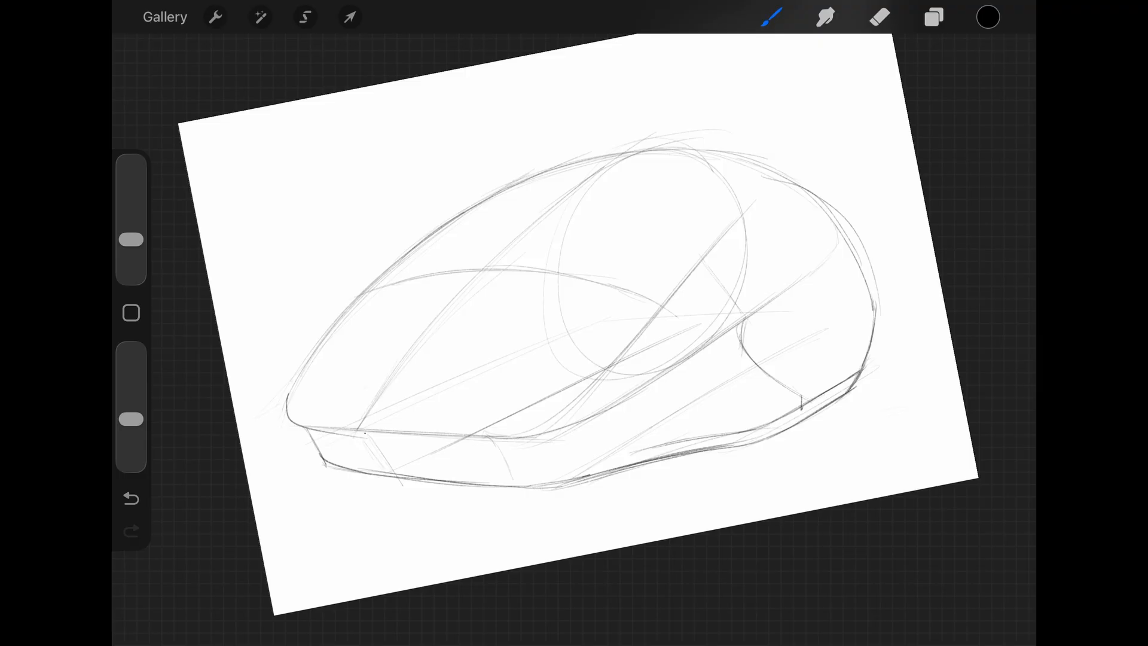
- Sketch the centre line and the long scroll-wheel slot on the mouse's top surface, closing the slot's upper end
{"action": "left_click_drag", "start_coordinate": [365, 432], "coordinate": [460, 300]}
{"action": "left_click_drag", "start_coordinate": [394, 359], "coordinate": [470, 258]}
{"action": "left_click_drag", "start_coordinate": [444, 363], "coordinate": [529, 256]}
{"action": "key", "text": "ctrl+z"}
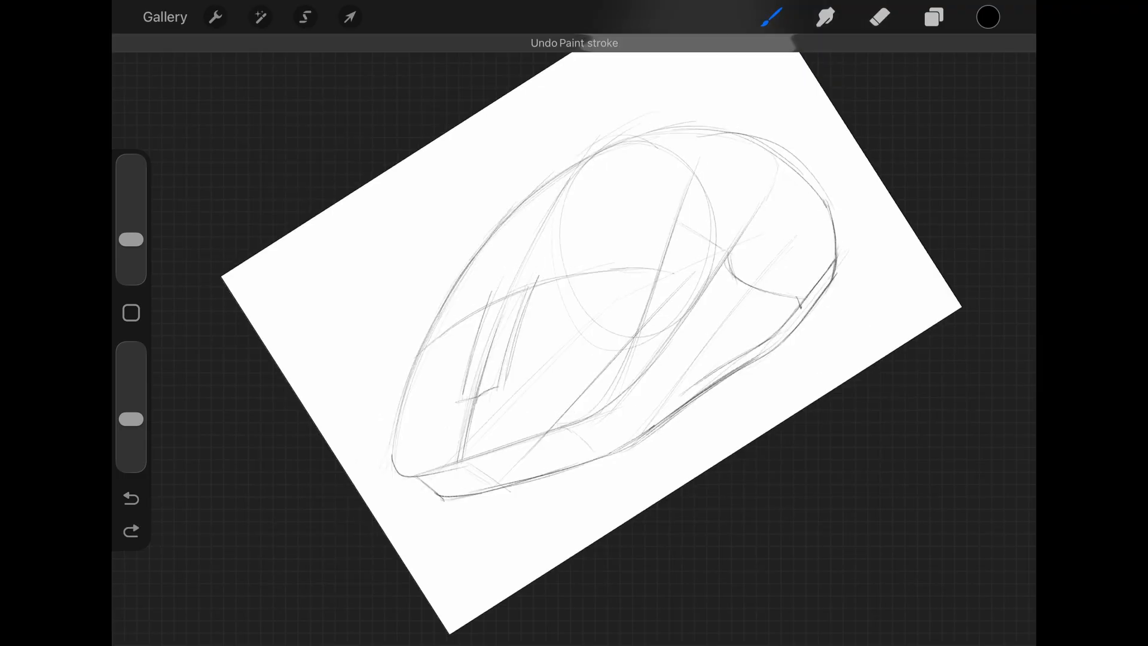
{"action": "mouse_move", "coordinate": [493, 292]}
{"action": "left_mouse_down"}
{"action": "mouse_move", "coordinate": [540, 271]}
{"action": "mouse_move", "coordinate": [530, 258]}
{"action": "mouse_move", "coordinate": [535, 279]}
{"action": "left_mouse_up"}
- Add a small diamond-shaped button behind the wheel slot and sketch a second line along the shell's front edge
{"action": "left_click_drag", "start_coordinate": [547, 260], "coordinate": [545, 336]}
{"action": "key", "text": "ctrl+z"}
{"action": "mouse_move", "coordinate": [307, 445]}
{"action": "left_mouse_down"}
{"action": "mouse_move", "coordinate": [374, 437]}
{"action": "mouse_move", "coordinate": [504, 350]}
{"action": "left_mouse_up"}
{"action": "left_click_drag", "start_coordinate": [396, 418], "coordinate": [578, 291]}
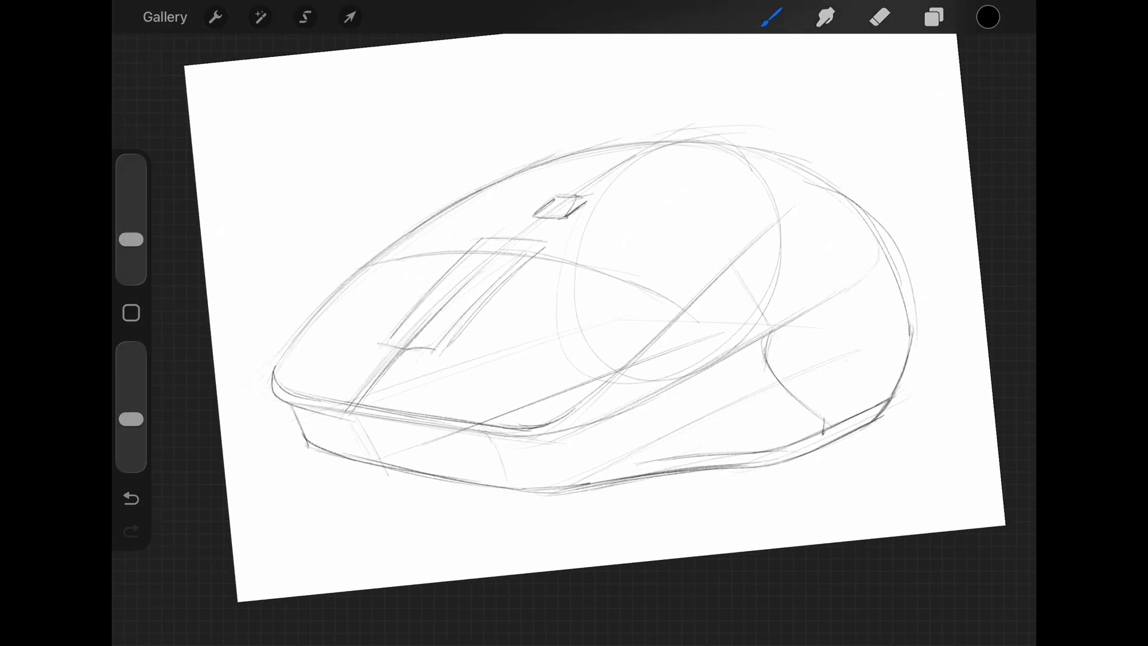
{"action": "mouse_move", "coordinate": [492, 276]}
{"action": "left_mouse_down"}
{"action": "mouse_move", "coordinate": [464, 397]}
{"action": "mouse_move", "coordinate": [472, 391]}
{"action": "left_mouse_up"}
{"action": "key", "text": "ctrl+z"}
{"action": "left_click", "coordinate": [934, 17]}
{"action": "left_click_drag", "start_coordinate": [577, 285], "coordinate": [469, 347]}
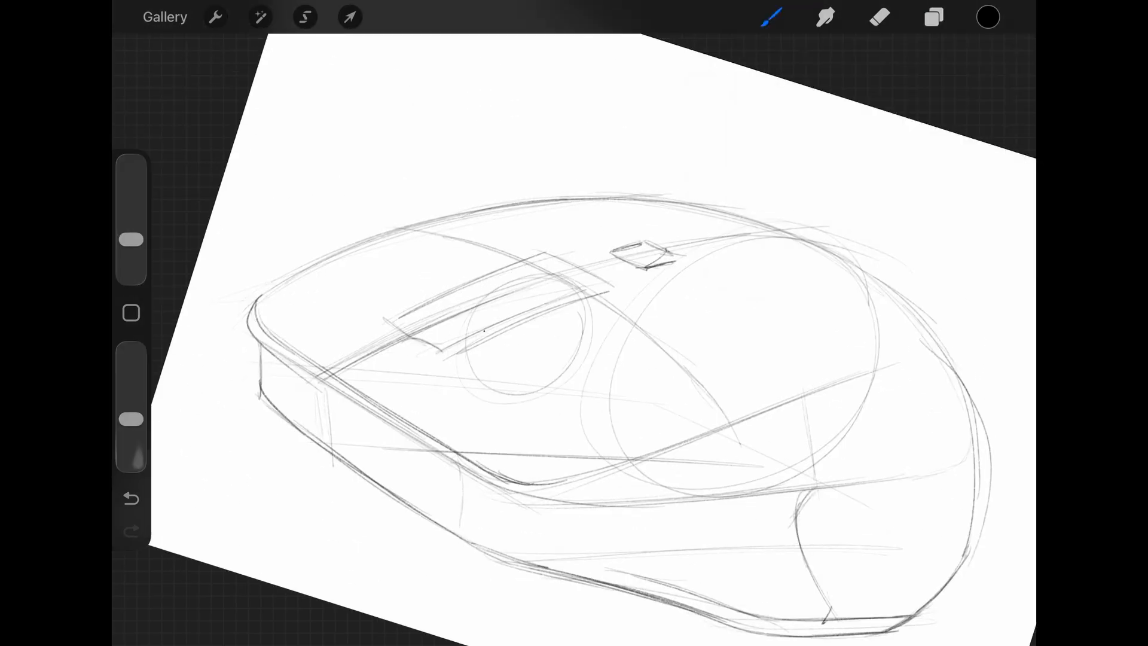
{"action": "key", "text": "ctrl+z"}
{"action": "left_click_drag", "start_coordinate": [561, 287], "coordinate": [556, 291]}
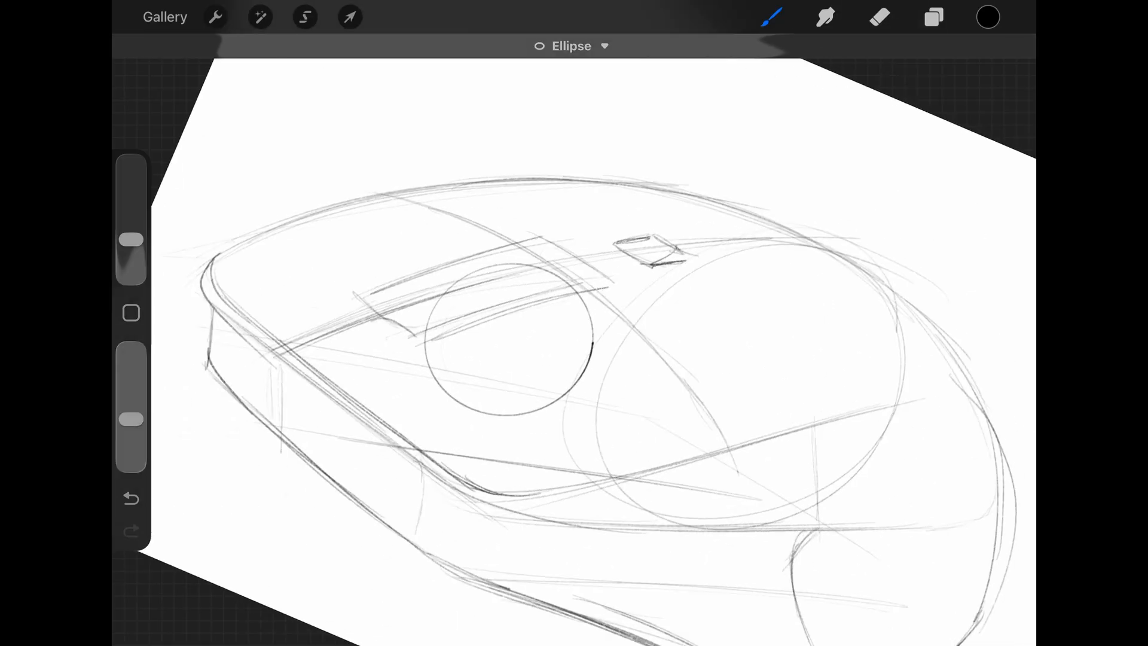
{"action": "key", "text": "ctrl+z"}
- Draw the scroll wheel's circular outline with a centre mark in the slot and erase the part hidden inside the body
{"action": "left_click", "coordinate": [492, 344]}
{"action": "left_click_drag", "start_coordinate": [540, 276], "coordinate": [478, 417]}
{"action": "left_click", "coordinate": [880, 17]}
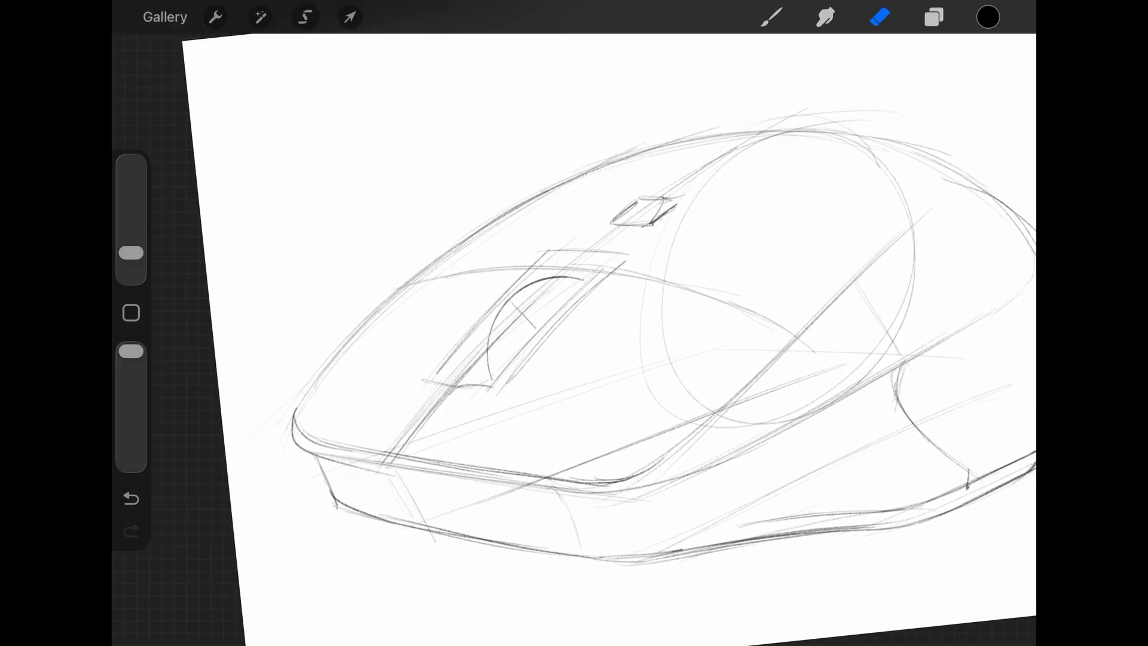
- Duplicate the wheel arc and offset the copy slightly towards the slot's far side to give the wheel its thickness
{"action": "left_click", "coordinate": [305, 16]}
{"action": "left_click", "coordinate": [350, 17]}
{"action": "left_click_drag", "start_coordinate": [509, 322], "coordinate": [505, 322]}
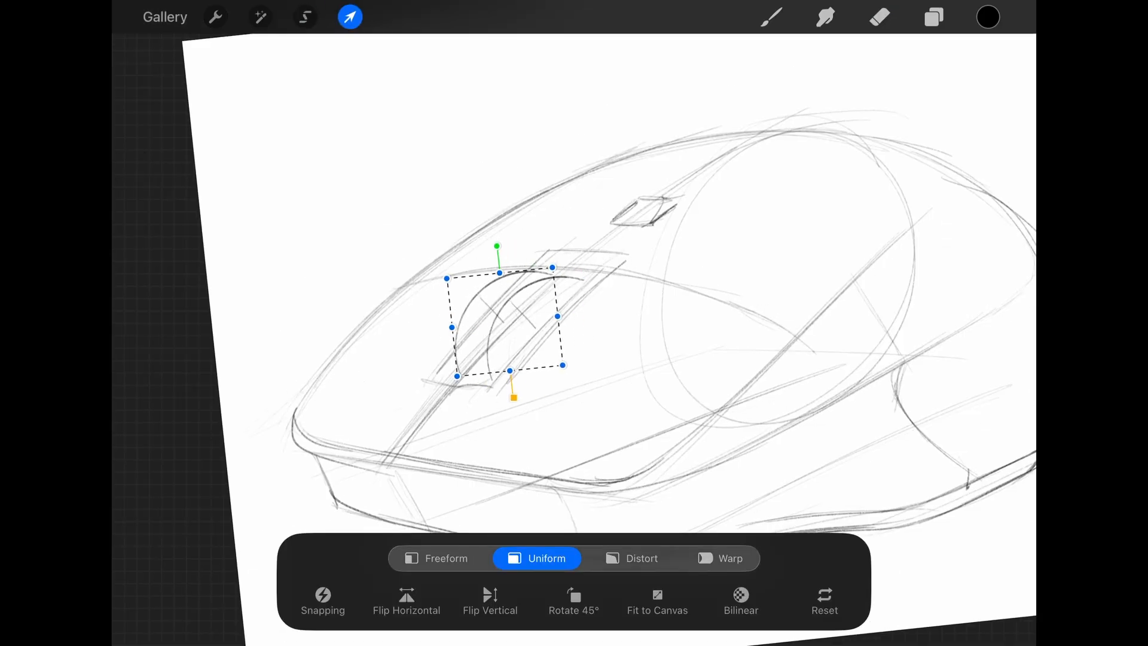
{"action": "left_click", "coordinate": [437, 558]}
{"action": "left_click_drag", "start_coordinate": [459, 376], "coordinate": [460, 373]}
{"action": "left_click", "coordinate": [880, 16]}
{"action": "left_click", "coordinate": [771, 17]}
{"action": "key", "text": "ctrl+z"}
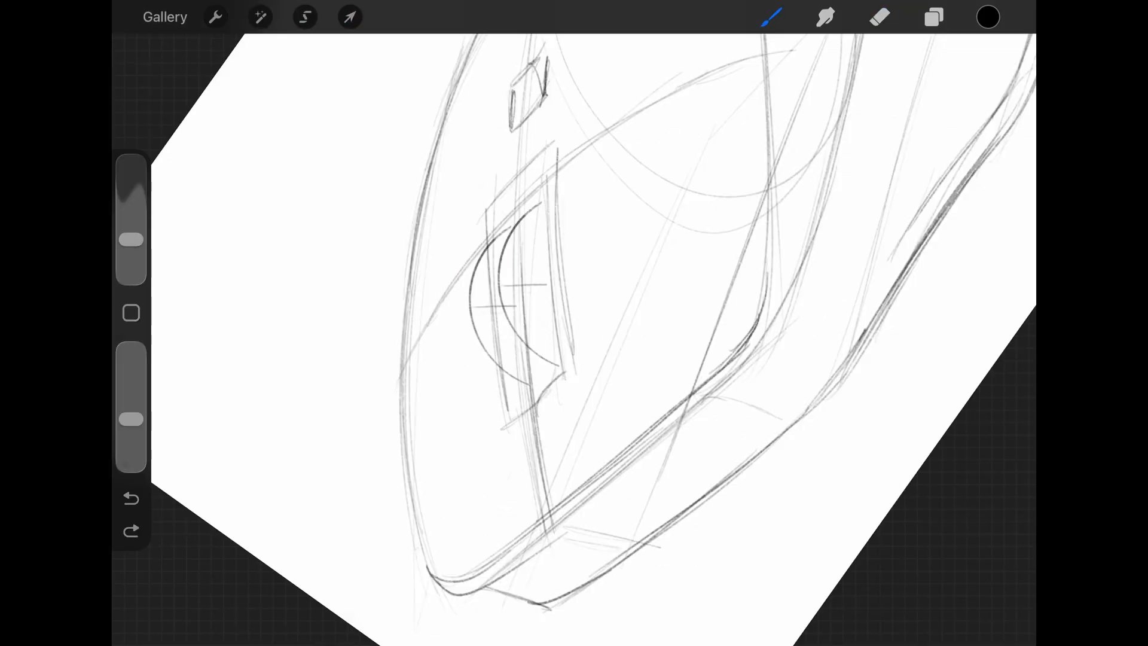
- Redraw the scroll-wheel slot with darker sides and rounded corners, and reinforce the ends of the wheel arcs
{"action": "left_click_drag", "start_coordinate": [481, 250], "coordinate": [529, 210]}
{"action": "left_click_drag", "start_coordinate": [545, 378], "coordinate": [559, 369]}
{"action": "left_click_drag", "start_coordinate": [370, 365], "coordinate": [365, 383]}
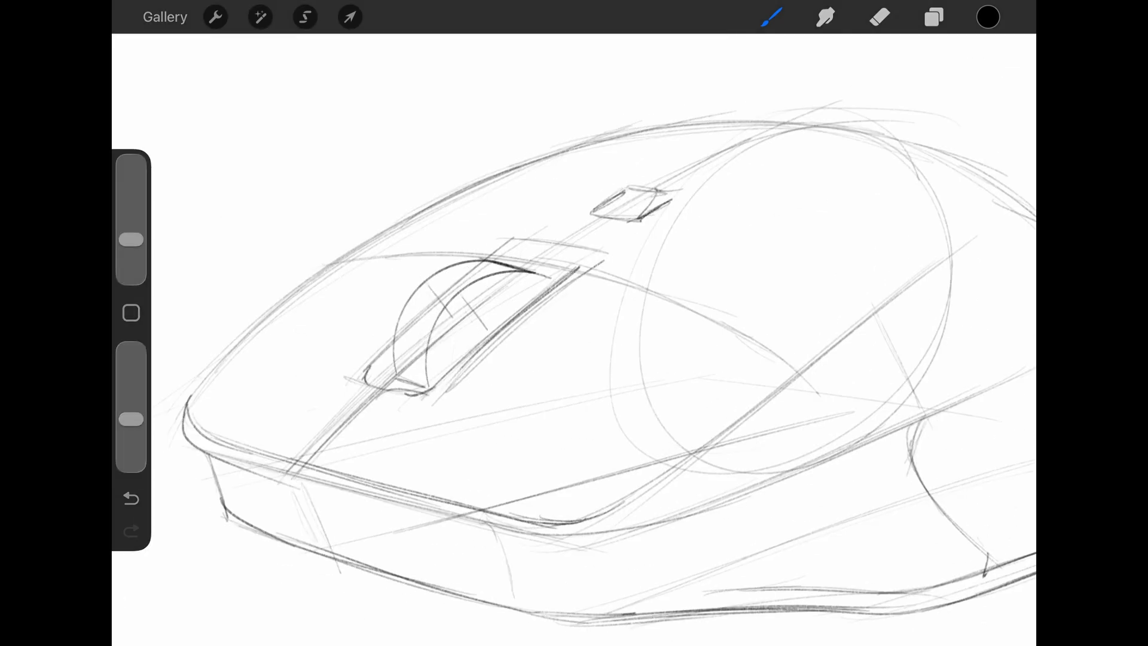
{"action": "left_click_drag", "start_coordinate": [444, 385], "coordinate": [544, 288]}
{"action": "key", "text": "ctrl+z"}
{"action": "left_click_drag", "start_coordinate": [391, 345], "coordinate": [366, 383]}
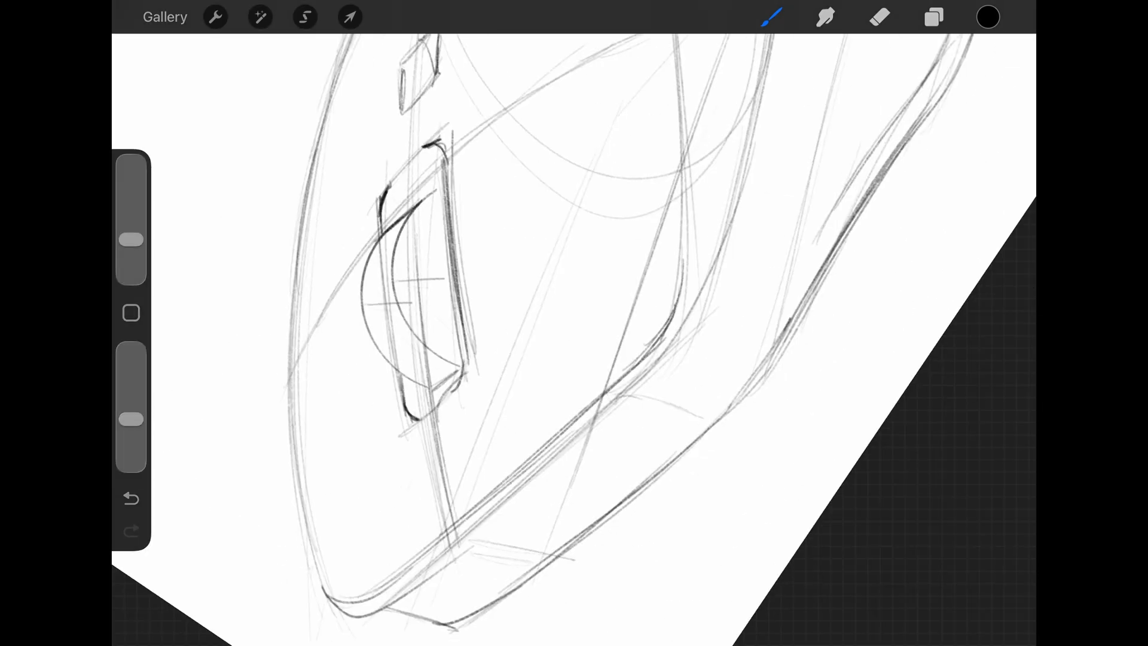
{"action": "left_click_drag", "start_coordinate": [413, 423], "coordinate": [458, 387]}
- Darken the mouse's front corner and the long top contour running back over the shell
{"action": "left_click_drag", "start_coordinate": [282, 402], "coordinate": [593, 165]}
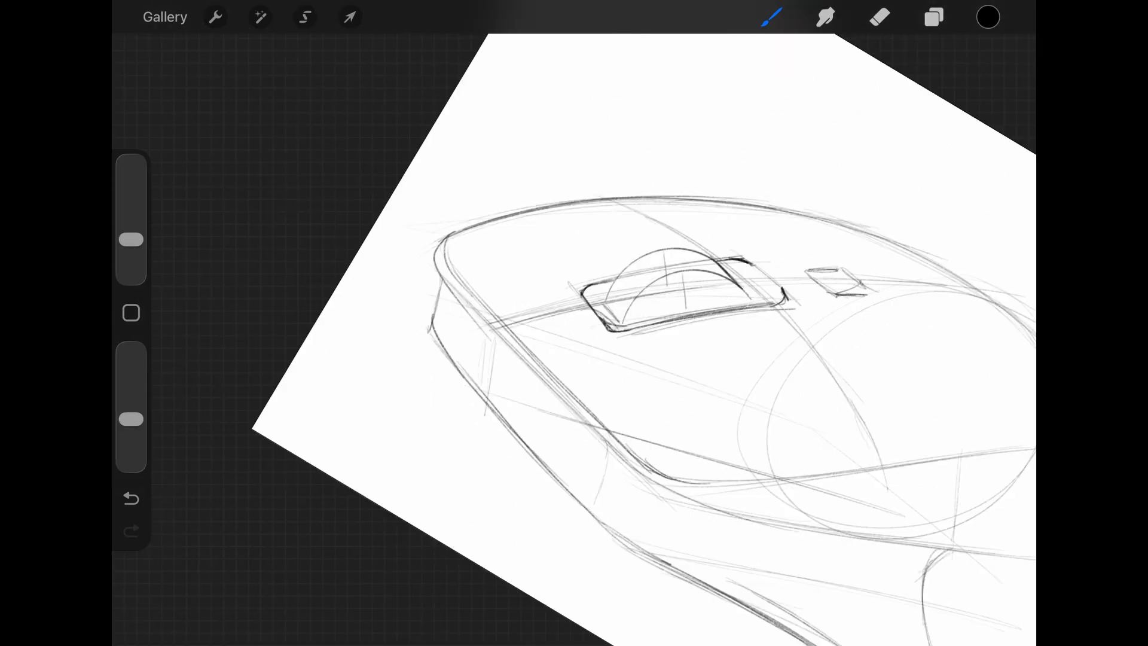
{"action": "left_click_drag", "start_coordinate": [440, 292], "coordinate": [442, 342]}
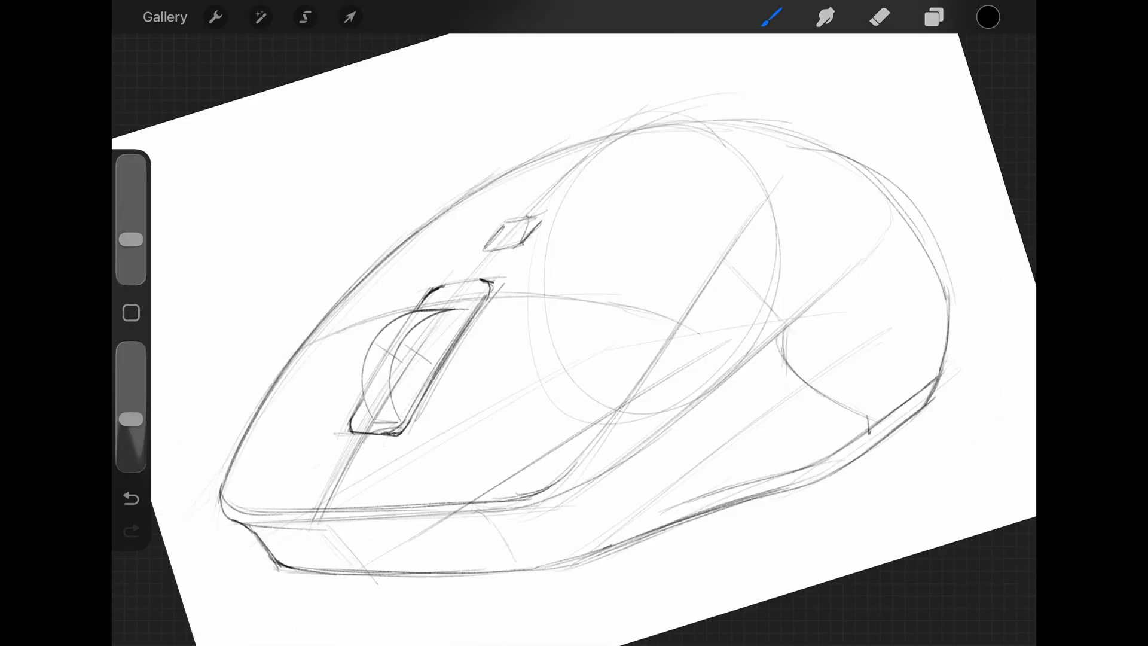
{"action": "left_click_drag", "start_coordinate": [222, 491], "coordinate": [274, 381]}
{"action": "left_click_drag", "start_coordinate": [277, 438], "coordinate": [510, 157]}
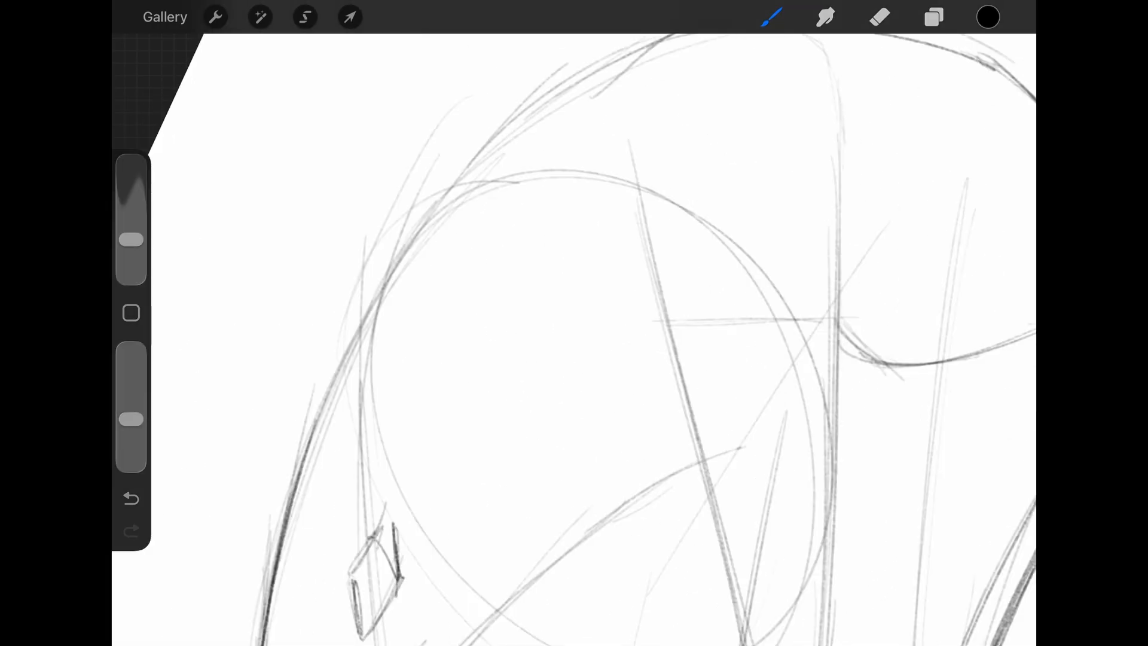
{"action": "mouse_move", "coordinate": [271, 482]}
{"action": "left_mouse_down"}
{"action": "mouse_move", "coordinate": [446, 214]}
{"action": "mouse_move", "coordinate": [521, 160]}
{"action": "left_mouse_up"}
{"action": "left_click_drag", "start_coordinate": [377, 335], "coordinate": [525, 137]}
{"action": "left_click_drag", "start_coordinate": [421, 232], "coordinate": [568, 120]}
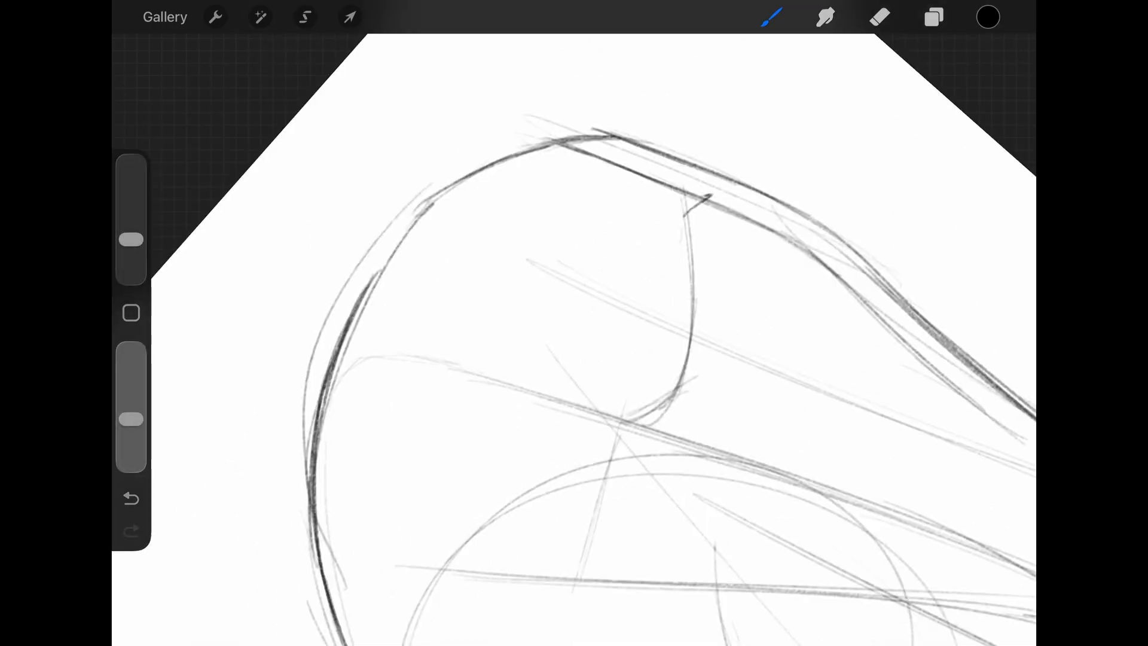
- Darken the mouse's rounded rear contour and the lower base edge along its side
{"action": "left_click_drag", "start_coordinate": [345, 333], "coordinate": [445, 194]}
{"action": "left_click_drag", "start_coordinate": [378, 497], "coordinate": [603, 253]}
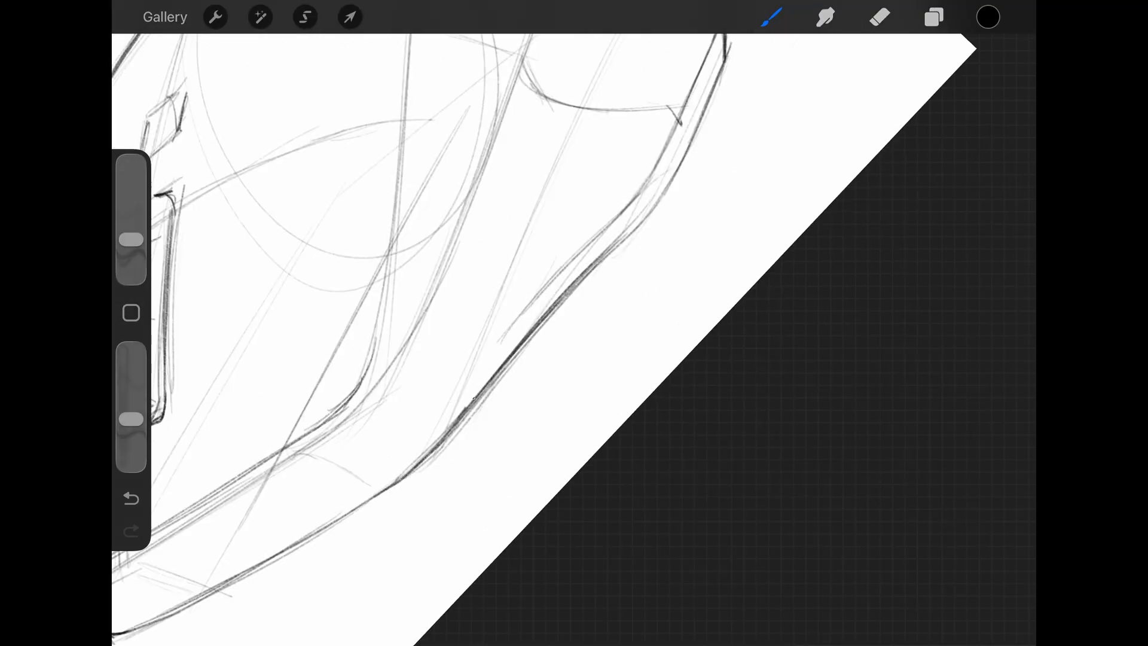
{"action": "left_click_drag", "start_coordinate": [482, 394], "coordinate": [543, 346]}
{"action": "left_click_drag", "start_coordinate": [579, 297], "coordinate": [625, 240]}
{"action": "left_click_drag", "start_coordinate": [302, 361], "coordinate": [556, 166]}
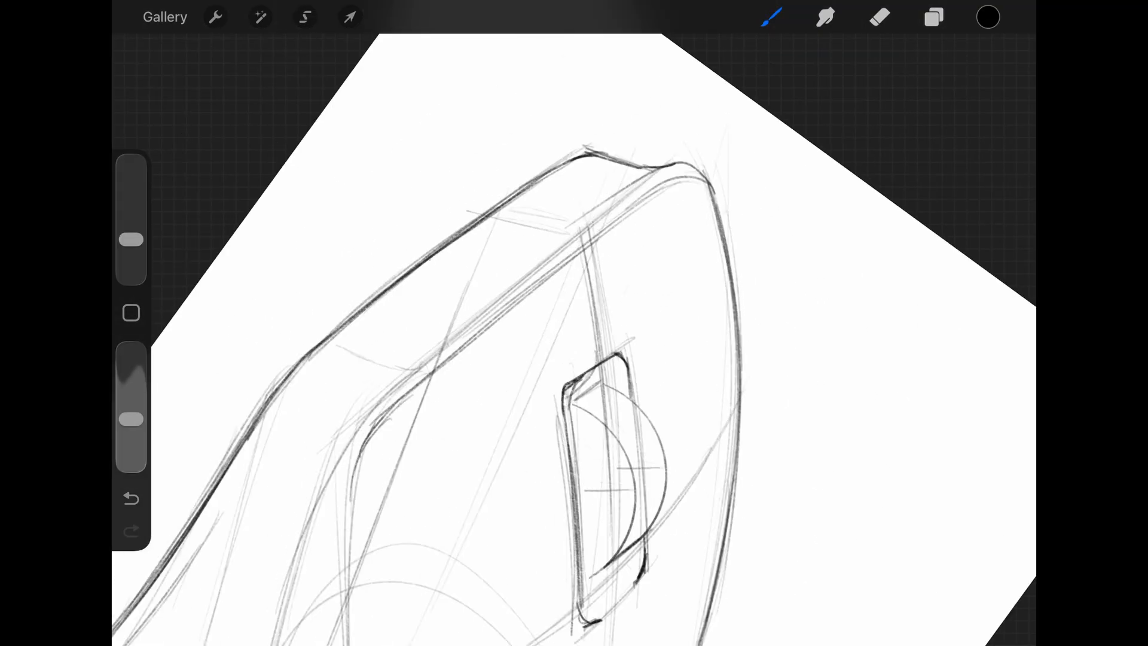
- Reinforce the mouse's front edges around the base and the shell's lip
{"action": "left_click_drag", "start_coordinate": [449, 322], "coordinate": [459, 379]}
{"action": "left_click_drag", "start_coordinate": [317, 466], "coordinate": [624, 252]}
{"action": "key", "text": "ctrl+z"}
{"action": "mouse_move", "coordinate": [500, 353]}
{"action": "left_mouse_down"}
{"action": "mouse_move", "coordinate": [668, 216]}
{"action": "mouse_move", "coordinate": [619, 311]}
{"action": "mouse_move", "coordinate": [566, 347]}
{"action": "left_mouse_up"}
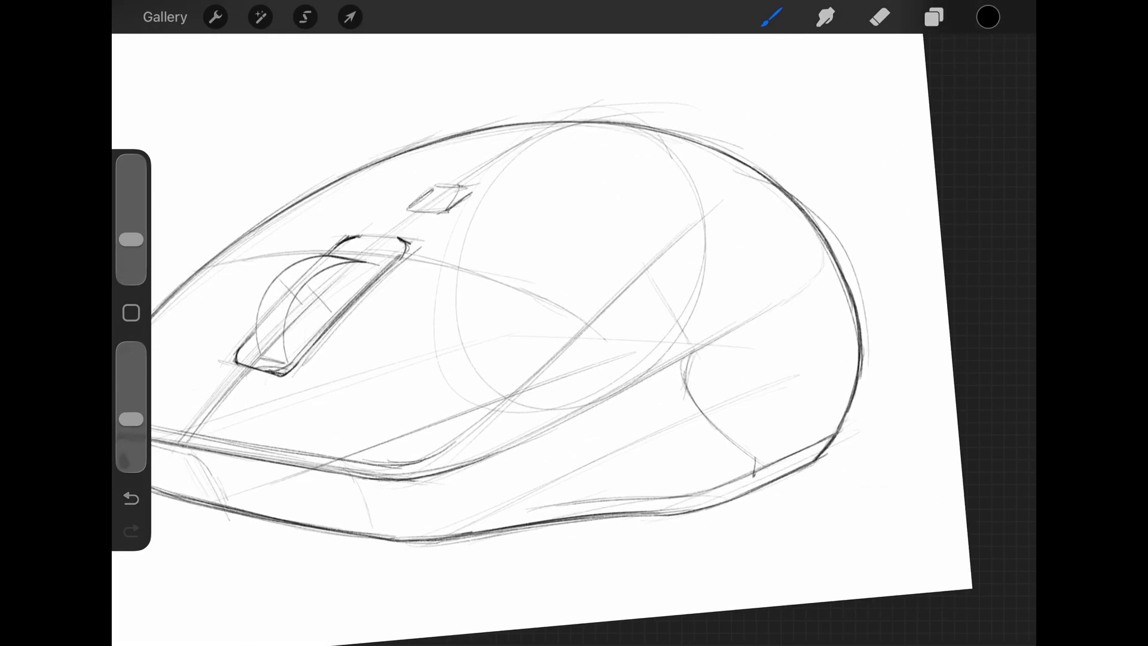
- Darken the two crease lines that sweep back from the shell's front corner along the side
{"action": "left_click_drag", "start_coordinate": [396, 380], "coordinate": [482, 365]}
{"action": "left_click_drag", "start_coordinate": [366, 429], "coordinate": [480, 365]}
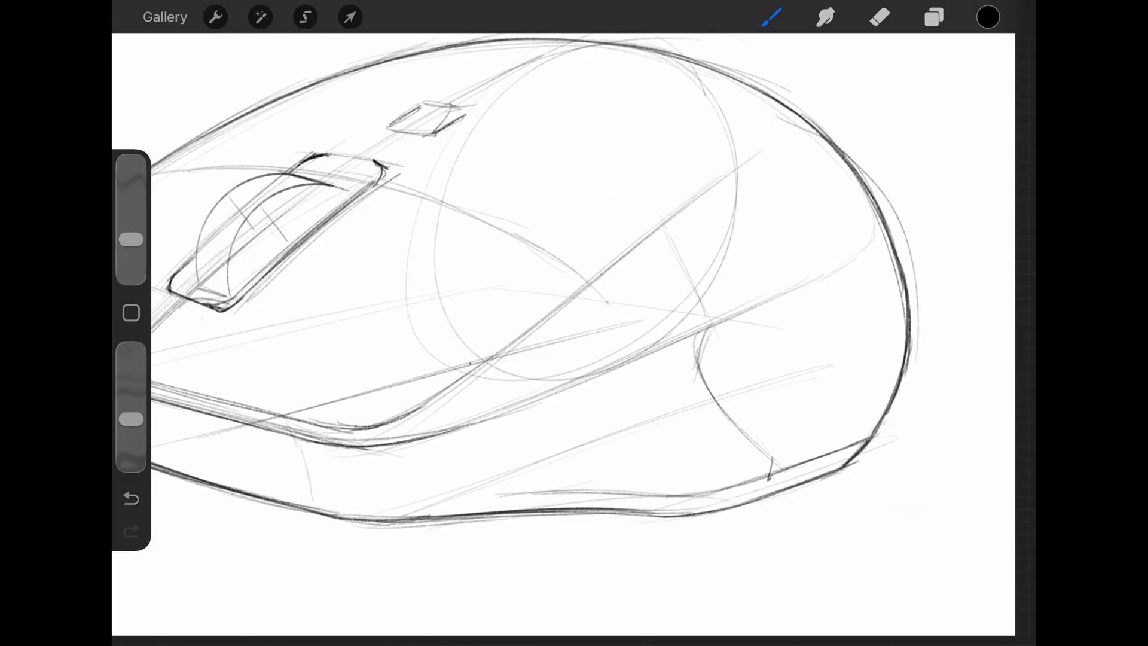
{"action": "left_click_drag", "start_coordinate": [410, 417], "coordinate": [692, 202]}
{"action": "left_click_drag", "start_coordinate": [504, 350], "coordinate": [782, 137]}
{"action": "left_click_drag", "start_coordinate": [402, 418], "coordinate": [741, 220]}
- Outline a short thumb button between the two side creases
{"action": "mouse_move", "coordinate": [429, 377]}
{"action": "left_mouse_down"}
{"action": "mouse_move", "coordinate": [399, 413]}
{"action": "mouse_move", "coordinate": [411, 424]}
{"action": "left_mouse_up"}
{"action": "left_click_drag", "start_coordinate": [429, 378], "coordinate": [448, 398]}
{"action": "left_click_drag", "start_coordinate": [413, 425], "coordinate": [445, 405]}
- Outline a longer thumb button behind the short one and add bevel lines to both buttons
{"action": "left_click_drag", "start_coordinate": [450, 365], "coordinate": [468, 389]}
{"action": "left_click_drag", "start_coordinate": [450, 362], "coordinate": [529, 288]}
{"action": "left_click_drag", "start_coordinate": [468, 389], "coordinate": [555, 333]}
{"action": "left_click_drag", "start_coordinate": [532, 289], "coordinate": [558, 329]}
{"action": "left_click_drag", "start_coordinate": [463, 364], "coordinate": [535, 300]}
{"action": "left_click_drag", "start_coordinate": [471, 381], "coordinate": [555, 325]}
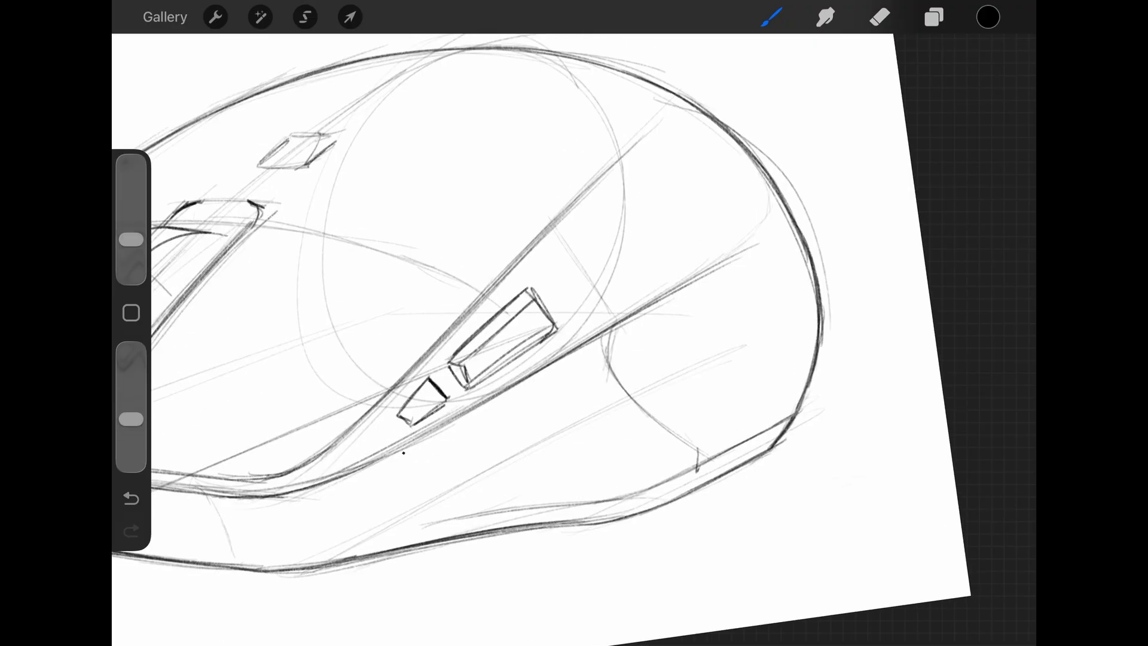
{"action": "left_click_drag", "start_coordinate": [399, 415], "coordinate": [411, 413]}
{"action": "left_click_drag", "start_coordinate": [409, 413], "coordinate": [433, 391]}
- Draw the side grip panel's closed outline below the thumb buttons, following the lower crease, rear curve and base edge
{"action": "left_click_drag", "start_coordinate": [432, 432], "coordinate": [714, 278]}
{"action": "left_click_drag", "start_coordinate": [577, 350], "coordinate": [731, 271]}
{"action": "left_click_drag", "start_coordinate": [739, 264], "coordinate": [743, 374]}
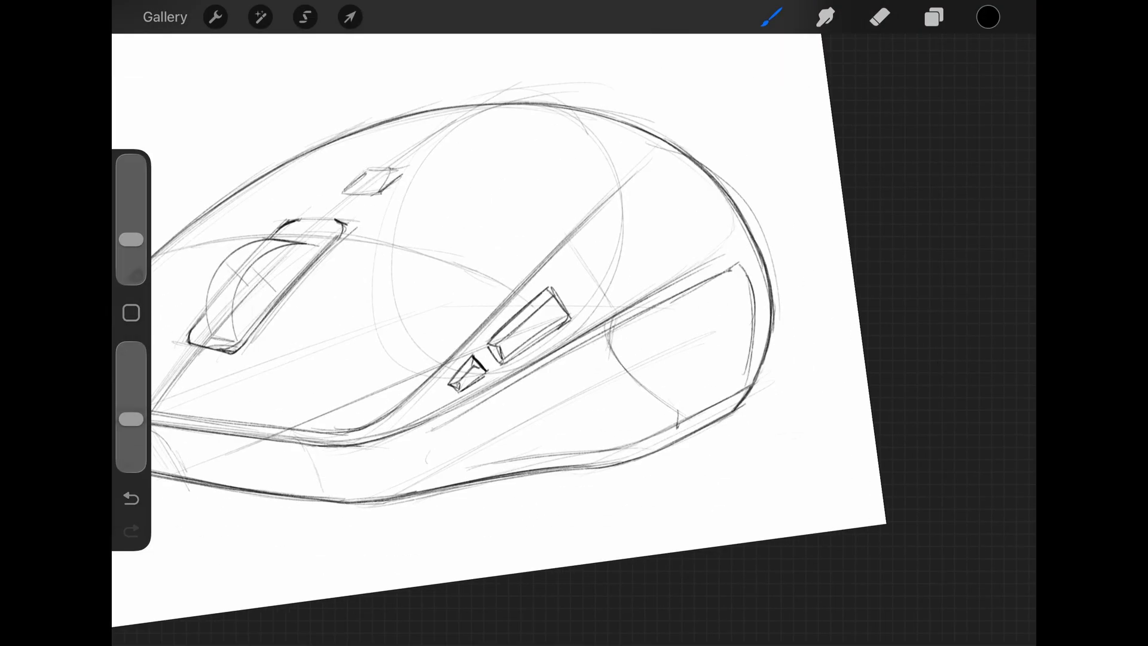
{"action": "left_click_drag", "start_coordinate": [430, 435], "coordinate": [442, 460]}
{"action": "left_click_drag", "start_coordinate": [436, 462], "coordinate": [619, 436]}
{"action": "left_click_drag", "start_coordinate": [609, 441], "coordinate": [742, 378]}
{"action": "left_click_drag", "start_coordinate": [588, 441], "coordinate": [740, 380]}
{"action": "left_click_drag", "start_coordinate": [440, 427], "coordinate": [430, 438]}
{"action": "left_click_drag", "start_coordinate": [459, 489], "coordinate": [485, 481]}
{"action": "left_click_drag", "start_coordinate": [468, 495], "coordinate": [606, 396]}
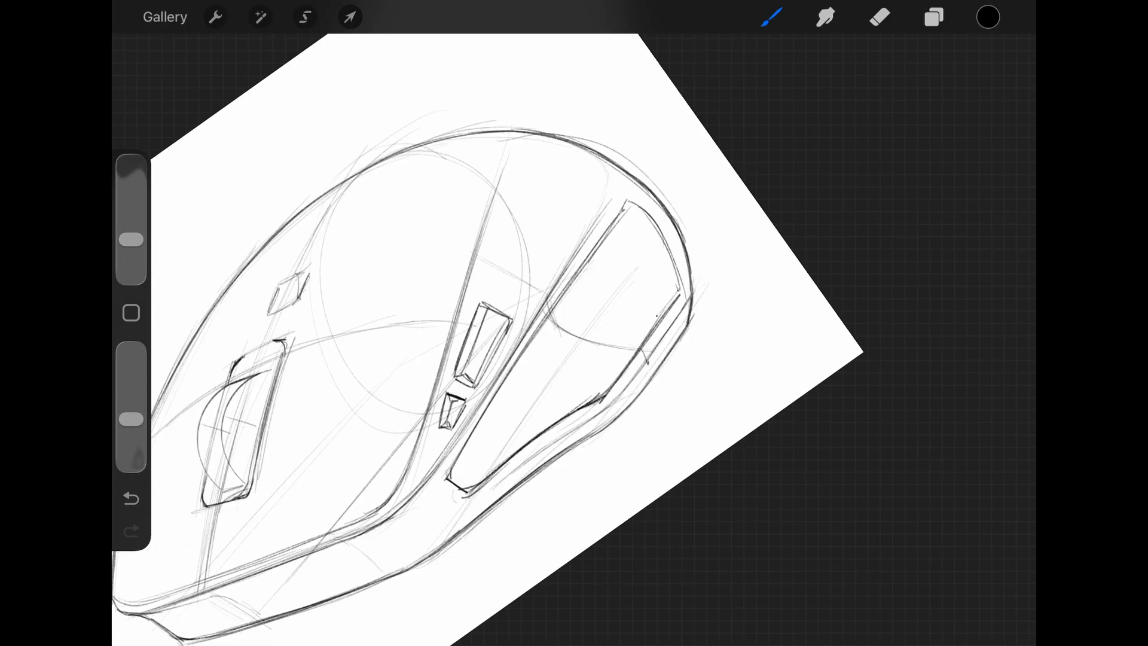
- Choose the DV dots texture brush from DV Design Pack, enlarge it and paint dots over the mouse's side and rear
{"action": "left_click", "coordinate": [771, 17]}
{"action": "scroll", "coordinate": [838, 358], "scroll_direction": "down", "scroll_amount": 5}
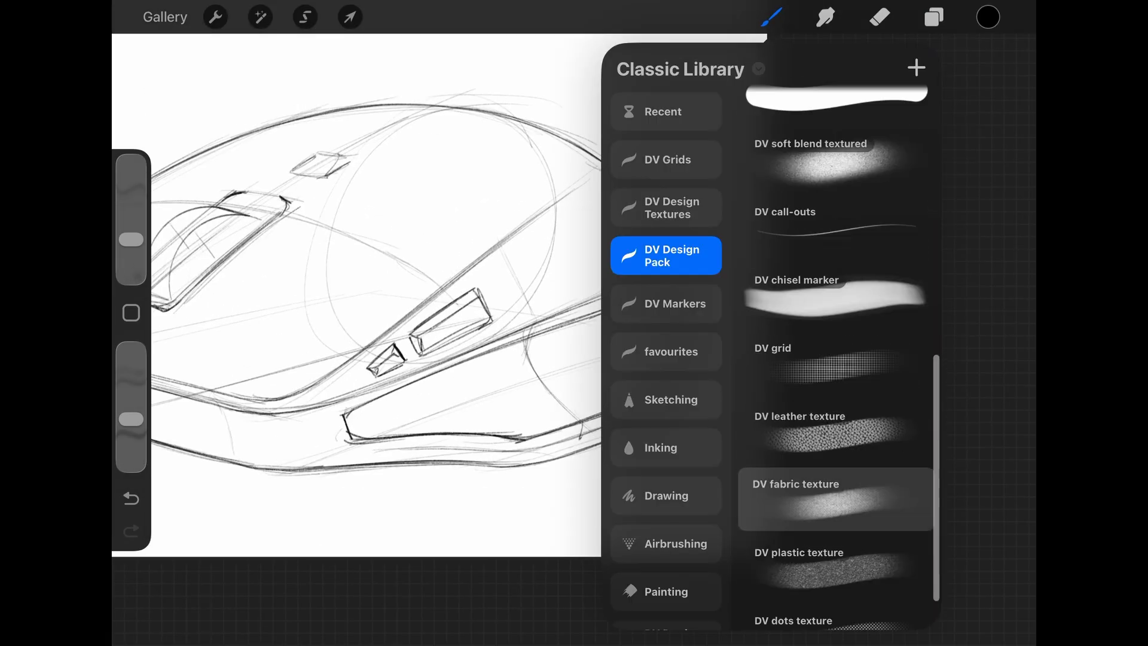
{"action": "scroll", "coordinate": [838, 359], "scroll_direction": "up", "scroll_amount": 1}
{"action": "left_click", "coordinate": [836, 430]}
{"action": "scroll", "coordinate": [837, 358], "scroll_direction": "down", "scroll_amount": 2}
{"action": "scroll", "coordinate": [837, 358], "scroll_direction": "down", "scroll_amount": 1}
{"action": "left_click", "coordinate": [836, 581]}
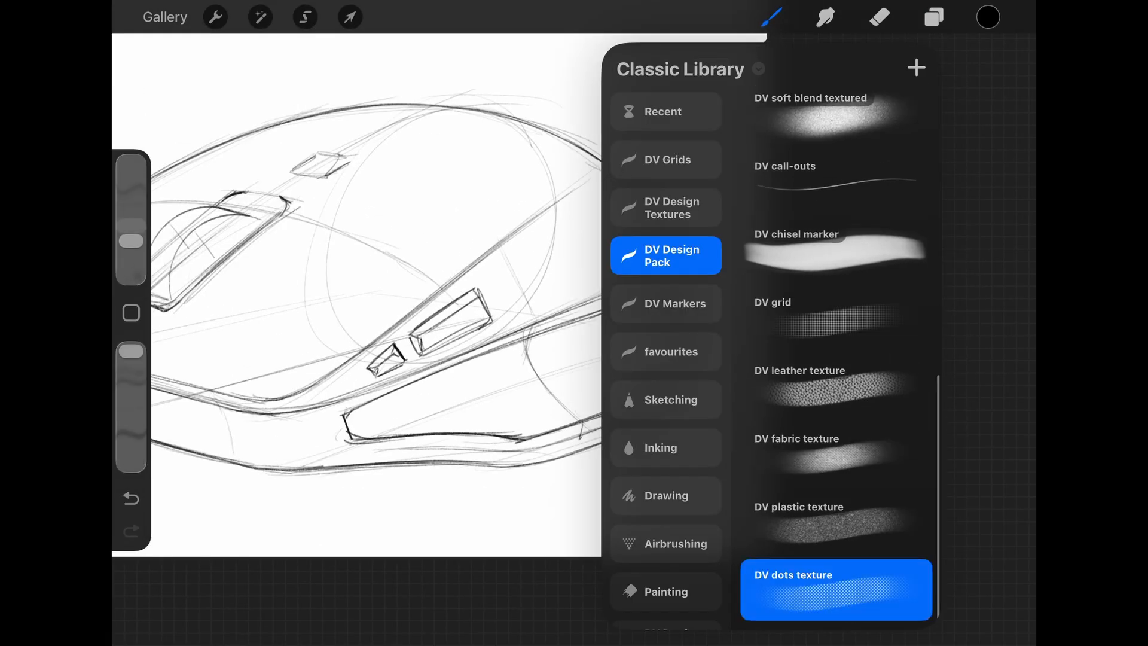
{"action": "left_click_drag", "start_coordinate": [131, 232], "coordinate": [131, 198]}
{"action": "mouse_move", "coordinate": [287, 509]}
{"action": "left_mouse_down"}
{"action": "mouse_move", "coordinate": [705, 209]}
{"action": "mouse_move", "coordinate": [335, 478]}
{"action": "left_mouse_up"}
- Erase the dot texture above and below the side grip panel with a large eraser
{"action": "left_click", "coordinate": [880, 16]}
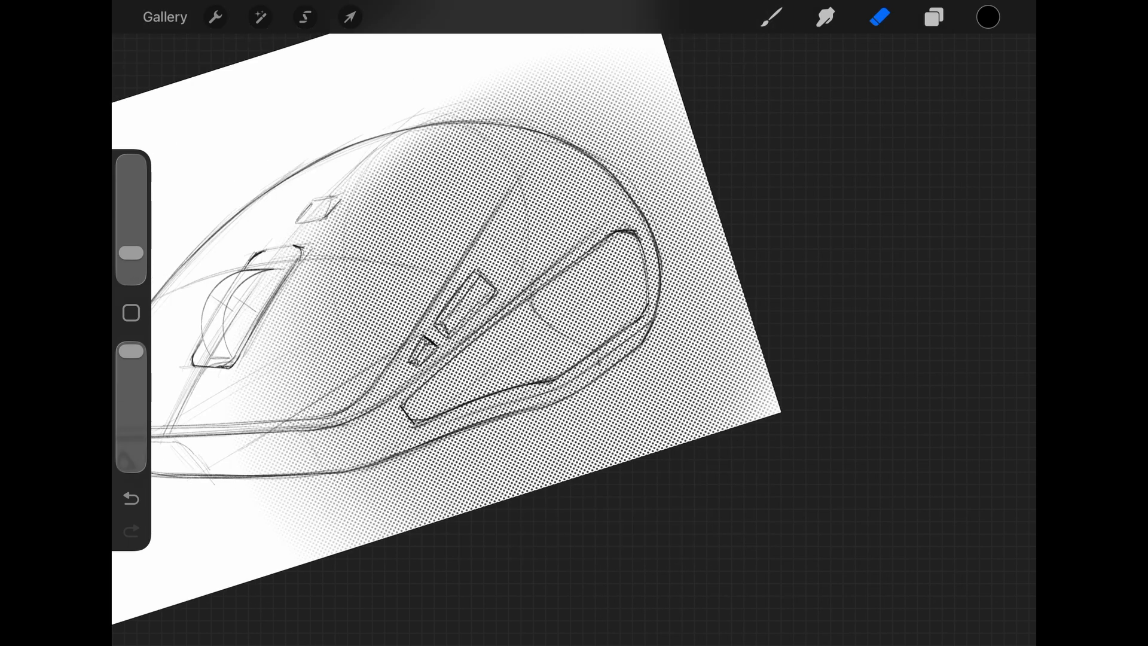
{"action": "left_click_drag", "start_coordinate": [131, 252], "coordinate": [131, 223]}
{"action": "left_click_drag", "start_coordinate": [574, 90], "coordinate": [311, 258]}
{"action": "left_click_drag", "start_coordinate": [646, 185], "coordinate": [287, 436]}
{"action": "left_click_drag", "start_coordinate": [460, 317], "coordinate": [353, 413]}
{"action": "key", "text": "ctrl+z"}
{"action": "mouse_move", "coordinate": [334, 431]}
{"action": "left_mouse_down"}
{"action": "mouse_move", "coordinate": [305, 490]}
{"action": "mouse_move", "coordinate": [443, 478]}
{"action": "mouse_move", "coordinate": [580, 437]}
{"action": "left_mouse_up"}
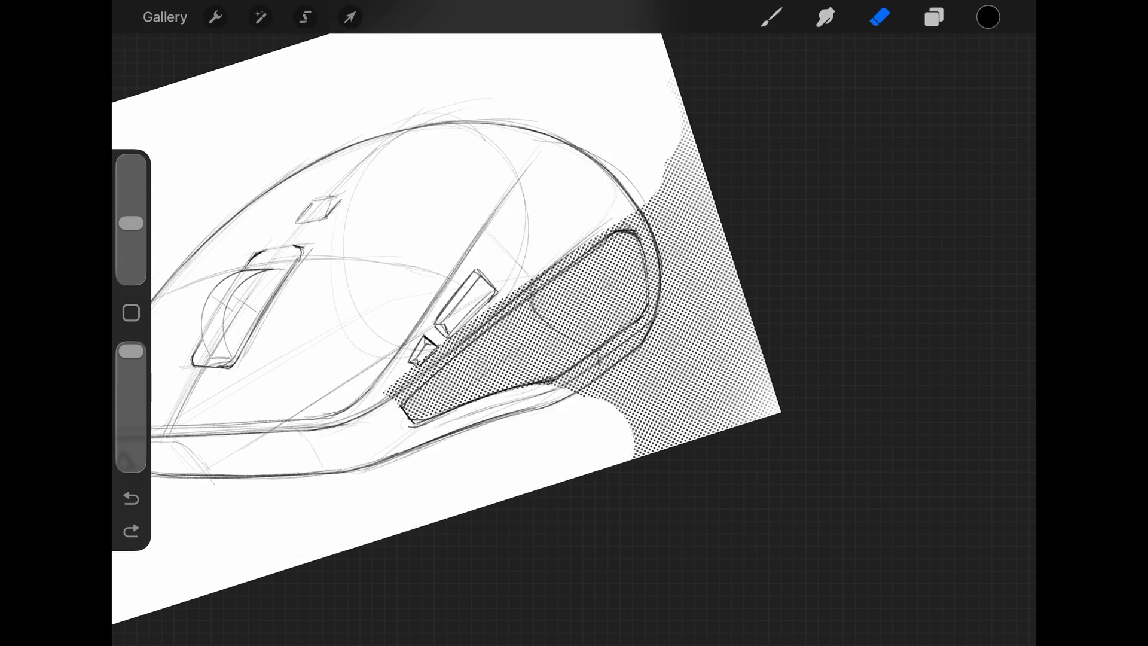
- Erase the remaining dots behind and around the grip panel with a smaller eraser, so the texture stops at its outline
{"action": "left_click_drag", "start_coordinate": [131, 224], "coordinate": [131, 245]}
{"action": "mouse_move", "coordinate": [688, 114]}
{"action": "left_mouse_down"}
{"action": "mouse_move", "coordinate": [678, 182]}
{"action": "mouse_move", "coordinate": [753, 418]}
{"action": "left_mouse_up"}
{"action": "left_click_drag", "start_coordinate": [700, 299], "coordinate": [634, 407]}
{"action": "left_click_drag", "start_coordinate": [670, 329], "coordinate": [574, 383]}
{"action": "left_click_drag", "start_coordinate": [388, 392], "coordinate": [628, 212]}
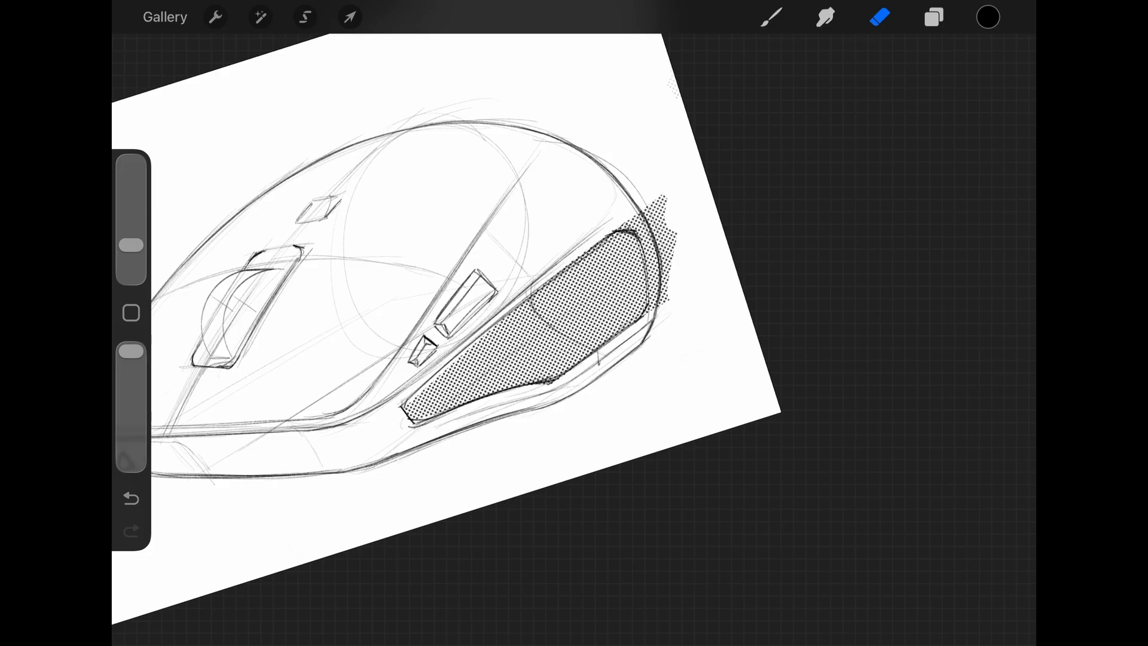
{"action": "scroll", "coordinate": [573, 322], "scroll_direction": "up", "scroll_amount": 3}
{"action": "mouse_move", "coordinate": [350, 397]}
{"action": "left_mouse_down"}
{"action": "mouse_move", "coordinate": [323, 436]}
{"action": "mouse_move", "coordinate": [646, 174]}
{"action": "mouse_move", "coordinate": [680, 195]}
{"action": "mouse_move", "coordinate": [701, 299]}
{"action": "left_mouse_up"}
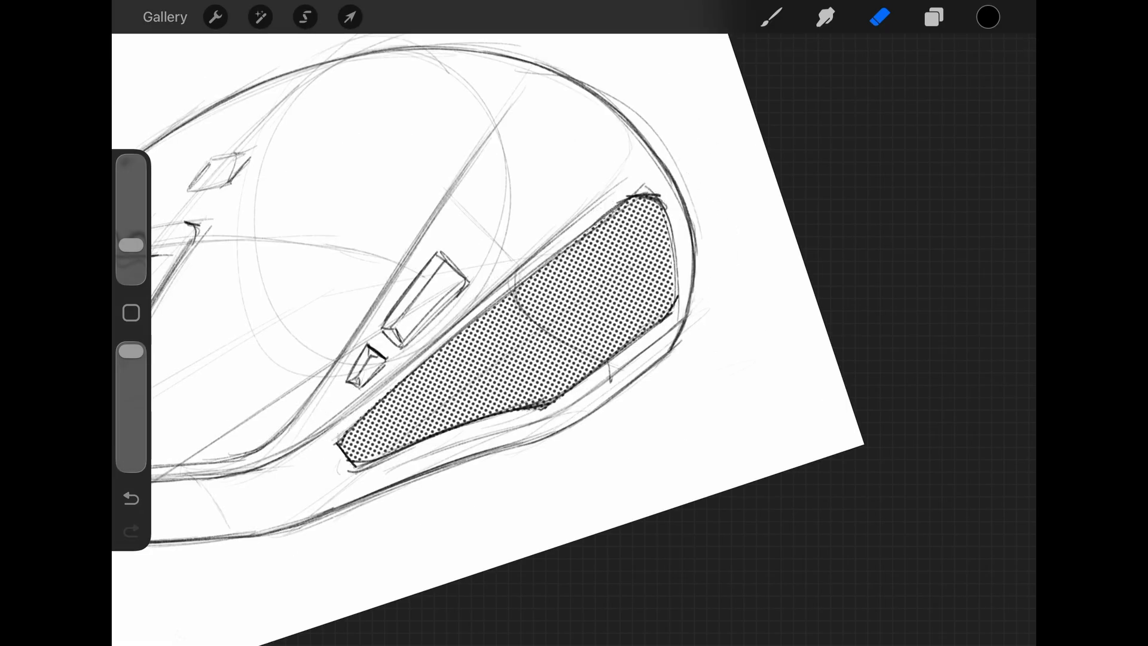
- Switch back from the dots texture to the sketching brush for detailing the scroll wheel
{"action": "scroll", "coordinate": [573, 322], "scroll_direction": "down", "scroll_amount": 2}
{"action": "scroll", "coordinate": [573, 321], "scroll_direction": "up", "scroll_amount": 3}
{"action": "left_click", "coordinate": [771, 17]}
{"action": "left_click", "coordinate": [771, 17]}
{"action": "left_click", "coordinate": [934, 17]}
{"action": "left_click", "coordinate": [771, 16]}
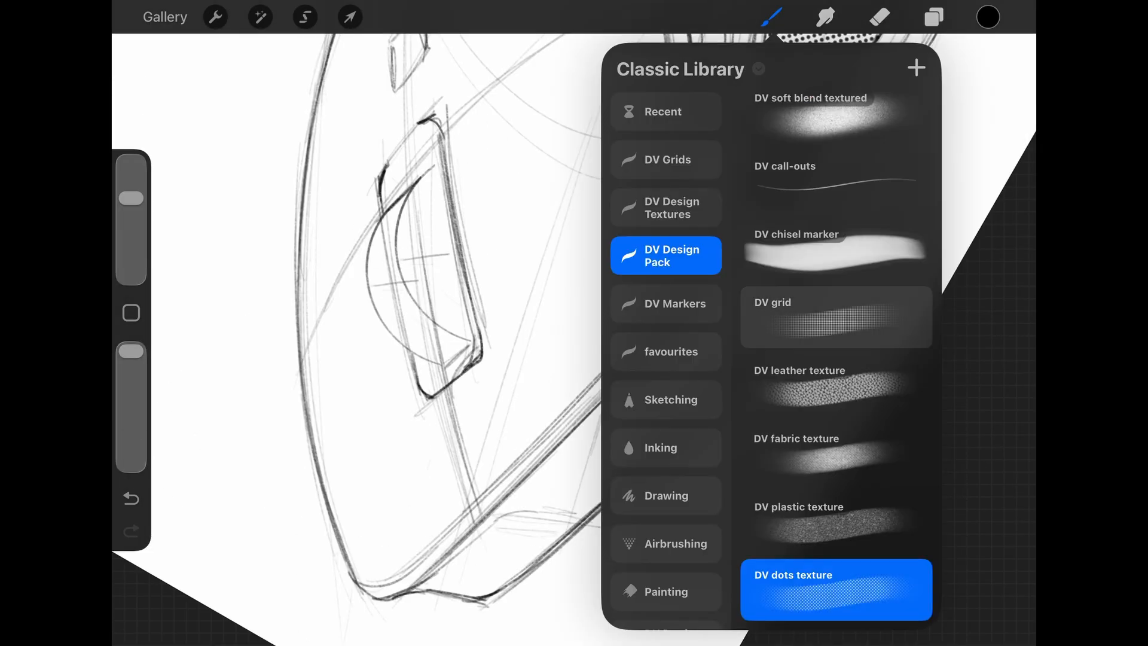
{"action": "scroll", "coordinate": [836, 335], "scroll_direction": "up", "scroll_amount": 10}
{"action": "left_click", "coordinate": [836, 123]}
{"action": "left_click", "coordinate": [478, 299]}
{"action": "left_click_drag", "start_coordinate": [438, 361], "coordinate": [463, 344]}
{"action": "key", "text": "ctrl+z"}
{"action": "left_click_drag", "start_coordinate": [377, 228], "coordinate": [400, 211]}
{"action": "scroll", "coordinate": [573, 322], "scroll_direction": "down", "scroll_amount": 2}
{"action": "key", "text": "ctrl+z"}
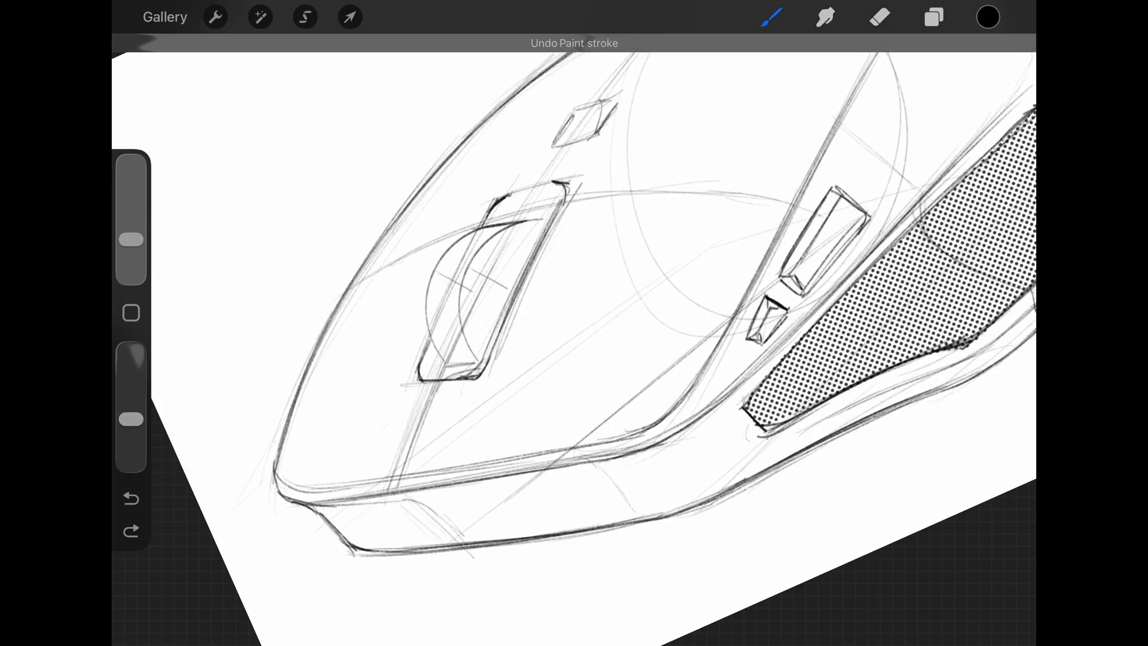
- Hatch short ridge lines across the scroll wheel's tread between its two arcs
{"action": "left_click_drag", "start_coordinate": [440, 274], "coordinate": [460, 268]}
{"action": "left_click_drag", "start_coordinate": [427, 304], "coordinate": [455, 294]}
{"action": "mouse_move", "coordinate": [427, 320]}
{"action": "left_mouse_down"}
{"action": "mouse_move", "coordinate": [456, 310]}
{"action": "mouse_move", "coordinate": [460, 328]}
{"action": "left_mouse_up"}
{"action": "mouse_move", "coordinate": [439, 353]}
{"action": "left_mouse_down"}
{"action": "mouse_move", "coordinate": [466, 342]}
{"action": "mouse_move", "coordinate": [473, 357]}
{"action": "left_mouse_up"}
{"action": "scroll", "coordinate": [572, 322], "scroll_direction": "down", "scroll_amount": 4}
{"action": "scroll", "coordinate": [573, 322], "scroll_direction": "up", "scroll_amount": 4}
{"action": "key", "text": "ctrl+z"}
- Draw a dark inner rim arc on the side face of the scroll wheel
{"action": "mouse_move", "coordinate": [402, 368]}
{"action": "left_mouse_down"}
{"action": "mouse_move", "coordinate": [463, 284]}
{"action": "mouse_move", "coordinate": [519, 290]}
{"action": "left_mouse_up"}
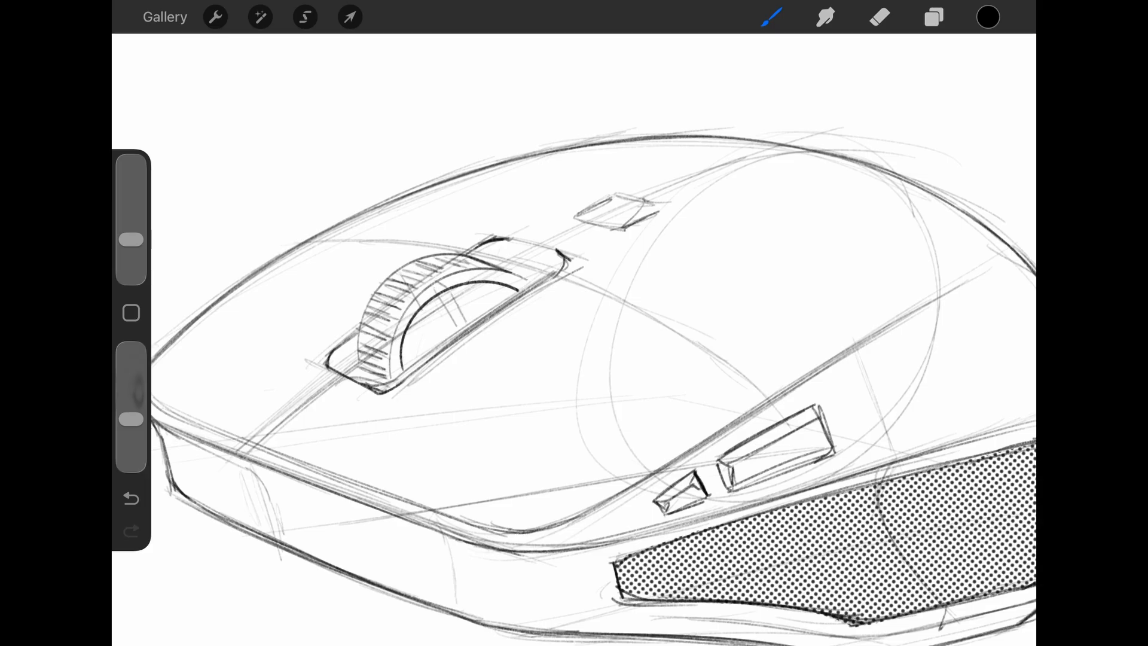
{"action": "scroll", "coordinate": [573, 322], "scroll_direction": "up", "scroll_amount": 2}
{"action": "left_click_drag", "start_coordinate": [443, 271], "coordinate": [482, 293]}
{"action": "mouse_move", "coordinate": [304, 446]}
{"action": "left_mouse_down"}
{"action": "mouse_move", "coordinate": [292, 401]}
{"action": "mouse_move", "coordinate": [326, 315]}
{"action": "left_mouse_up"}
{"action": "scroll", "coordinate": [572, 322], "scroll_direction": "down", "scroll_amount": 4}
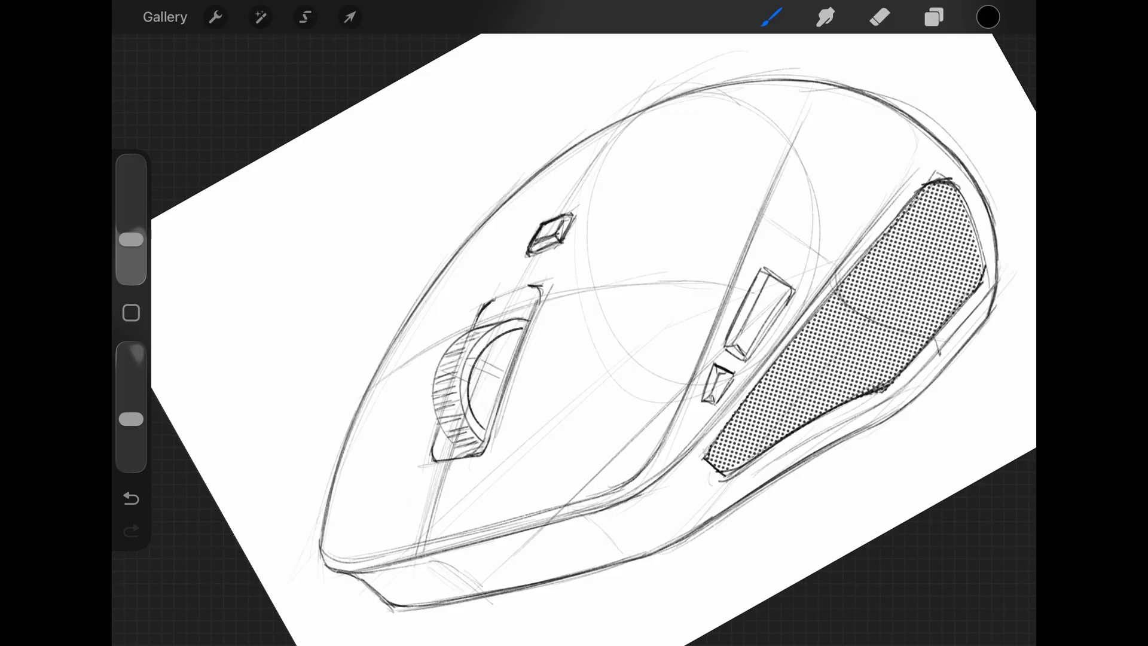
- Darken the small button behind the wheel and add an inner raised face and a surrounding edge
{"action": "left_click_drag", "start_coordinate": [575, 214], "coordinate": [531, 255]}
{"action": "scroll", "coordinate": [573, 321], "scroll_direction": "up", "scroll_amount": 1}
{"action": "scroll", "coordinate": [572, 322], "scroll_direction": "up", "scroll_amount": 2}
{"action": "left_click_drag", "start_coordinate": [421, 262], "coordinate": [388, 304]}
{"action": "scroll", "coordinate": [572, 322], "scroll_direction": "down", "scroll_amount": 3}
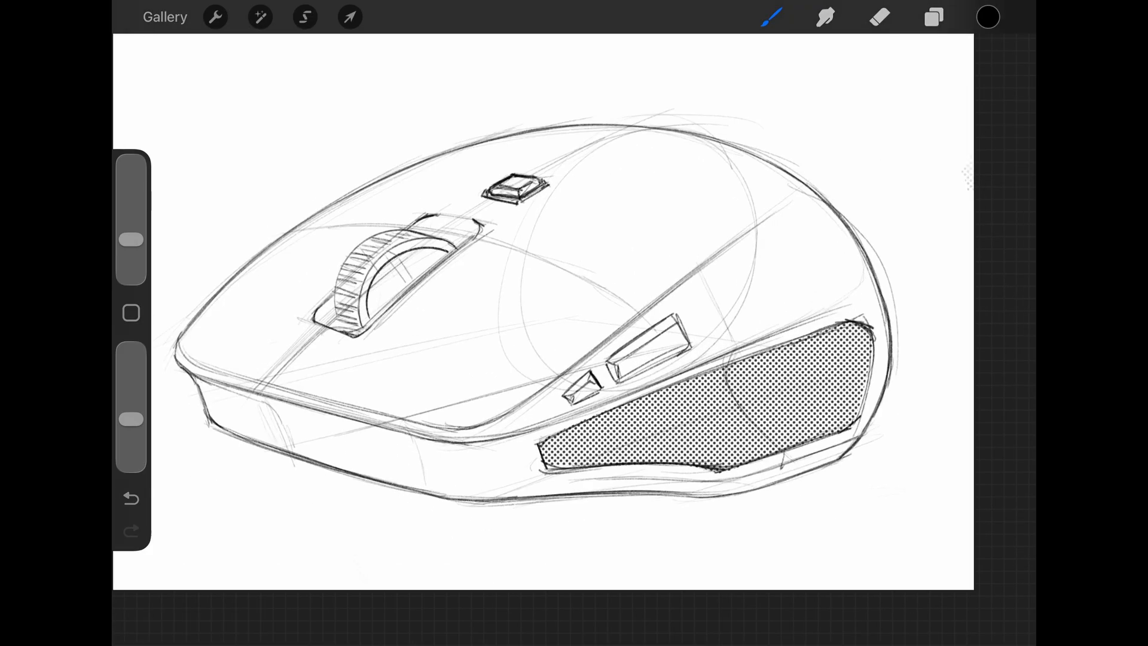
- Thicken the scroll-wheel slot's side, end and corner lines
{"action": "scroll", "coordinate": [573, 322], "scroll_direction": "up", "scroll_amount": 1}
{"action": "mouse_move", "coordinate": [539, 267]}
{"action": "left_mouse_down"}
{"action": "mouse_move", "coordinate": [508, 302]}
{"action": "mouse_move", "coordinate": [574, 417]}
{"action": "left_mouse_up"}
{"action": "left_click_drag", "start_coordinate": [527, 439], "coordinate": [538, 475]}
{"action": "left_click_drag", "start_coordinate": [553, 272], "coordinate": [583, 443]}
{"action": "left_click_drag", "start_coordinate": [582, 445], "coordinate": [539, 475]}
{"action": "scroll", "coordinate": [573, 322], "scroll_direction": "up", "scroll_amount": 3}
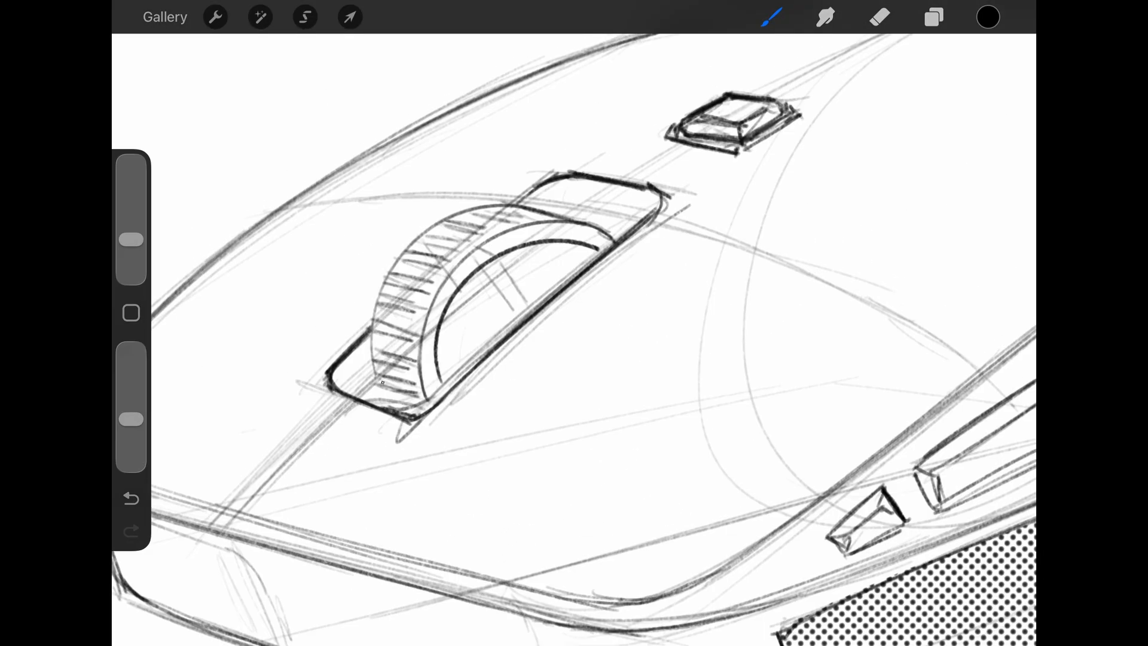
- Add small notches along the scroll wheel's outer edge to suggest a ribbed tread
{"action": "left_click_drag", "start_coordinate": [377, 314], "coordinate": [392, 274]}
{"action": "left_click_drag", "start_coordinate": [482, 199], "coordinate": [467, 215]}
{"action": "left_click_drag", "start_coordinate": [525, 189], "coordinate": [502, 210]}
{"action": "scroll", "coordinate": [573, 322], "scroll_direction": "down", "scroll_amount": 5}
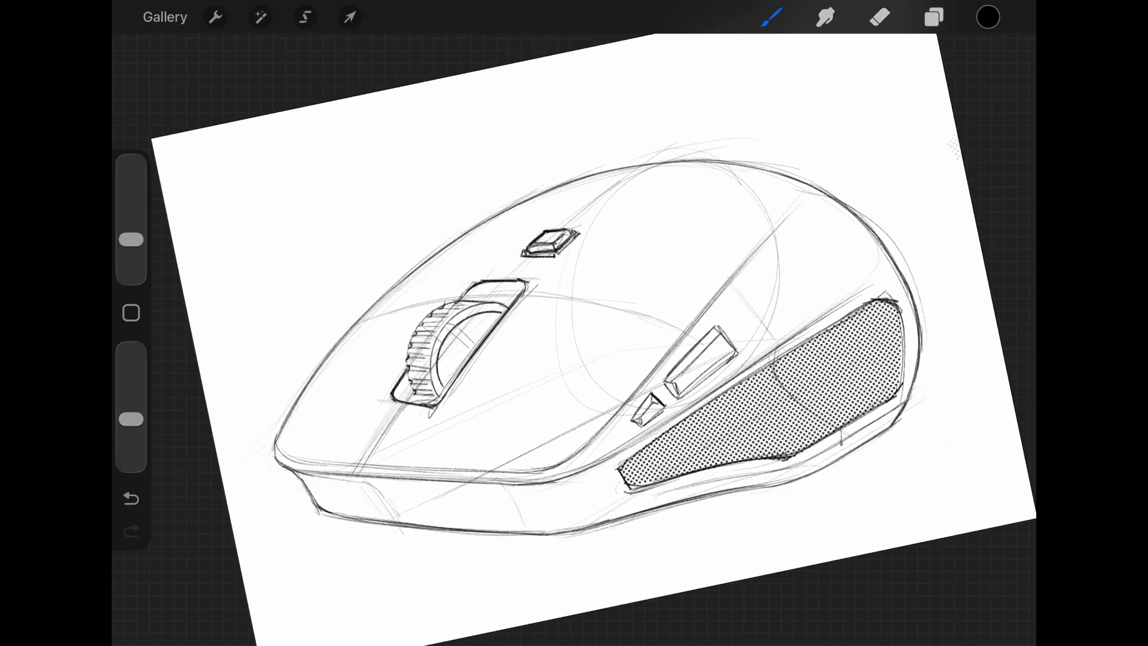
- Select the sketch's layers together and group them
{"action": "left_click", "coordinate": [934, 17]}
{"action": "left_click", "coordinate": [853, 119]}
{"action": "left_click_drag", "start_coordinate": [850, 174], "coordinate": [933, 173]}
{"action": "left_click_drag", "start_coordinate": [849, 227], "coordinate": [933, 227]}
{"action": "left_click_drag", "start_coordinate": [849, 282], "coordinate": [933, 282]}
{"action": "left_click", "coordinate": [992, 68]}
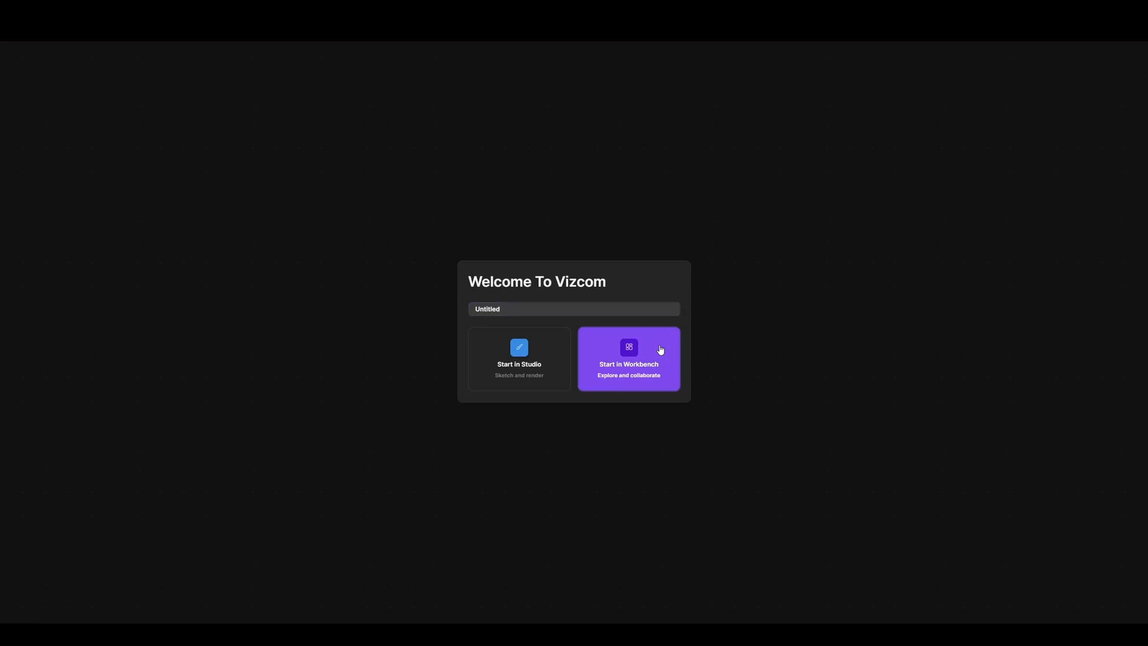
- Switch to Vizcom and start the Untitled file in Workbench
{"action": "left_click", "coordinate": [660, 350]}
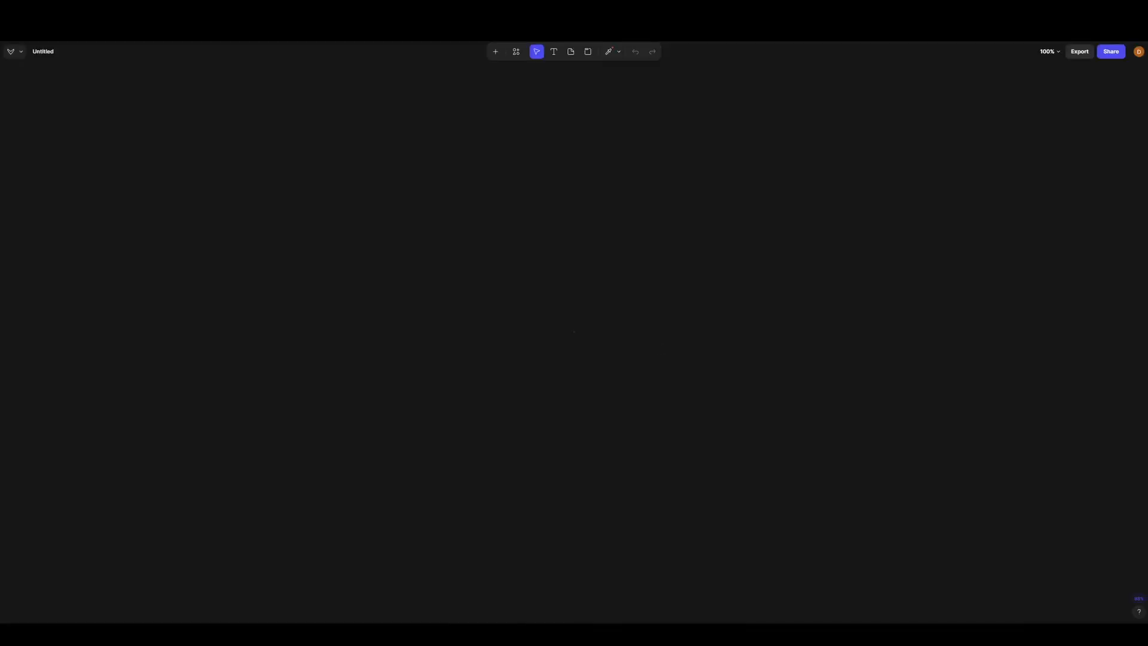
- Place the Procreate screenshot of the mouse sketch on the Workbench canvas and open Mouse sketch quick for editing
{"action": "left_click_drag", "start_coordinate": [339, 237], "coordinate": [447, 308]}
{"action": "mouse_move", "coordinate": [447, 308]}
{"action": "left_mouse_down"}
{"action": "mouse_move", "coordinate": [449, 289]}
{"action": "mouse_move", "coordinate": [497, 277]}
{"action": "left_mouse_up"}
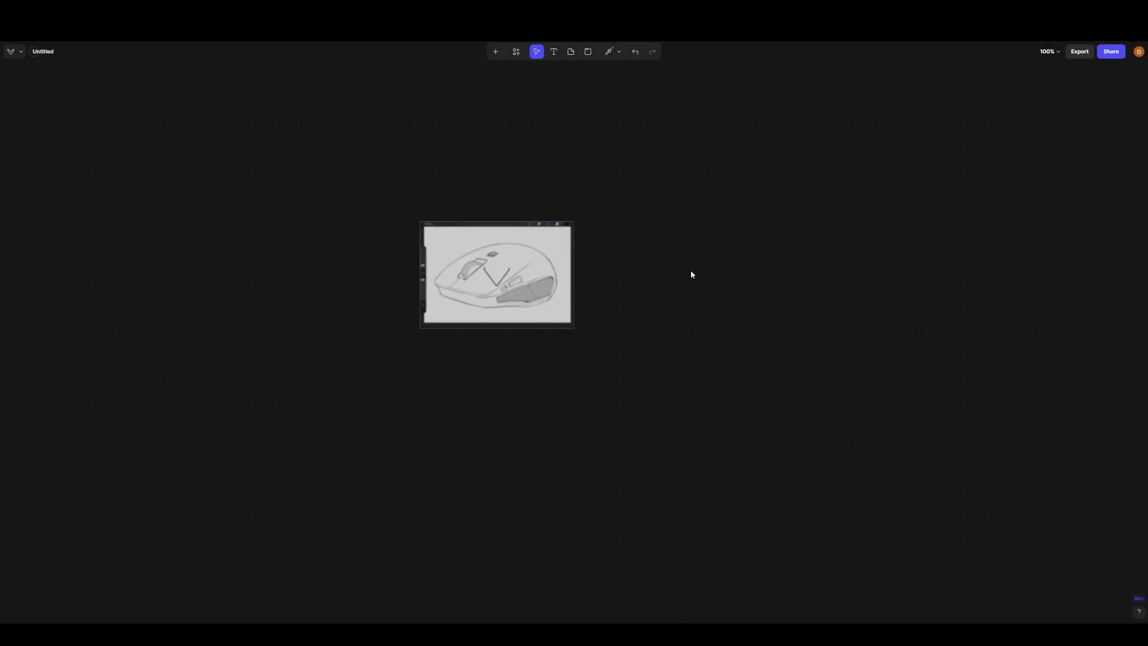
{"action": "scroll", "coordinate": [455, 246], "scroll_direction": "up", "scroll_amount": 5}
{"action": "scroll", "coordinate": [530, 360], "scroll_direction": "up", "scroll_amount": 2}
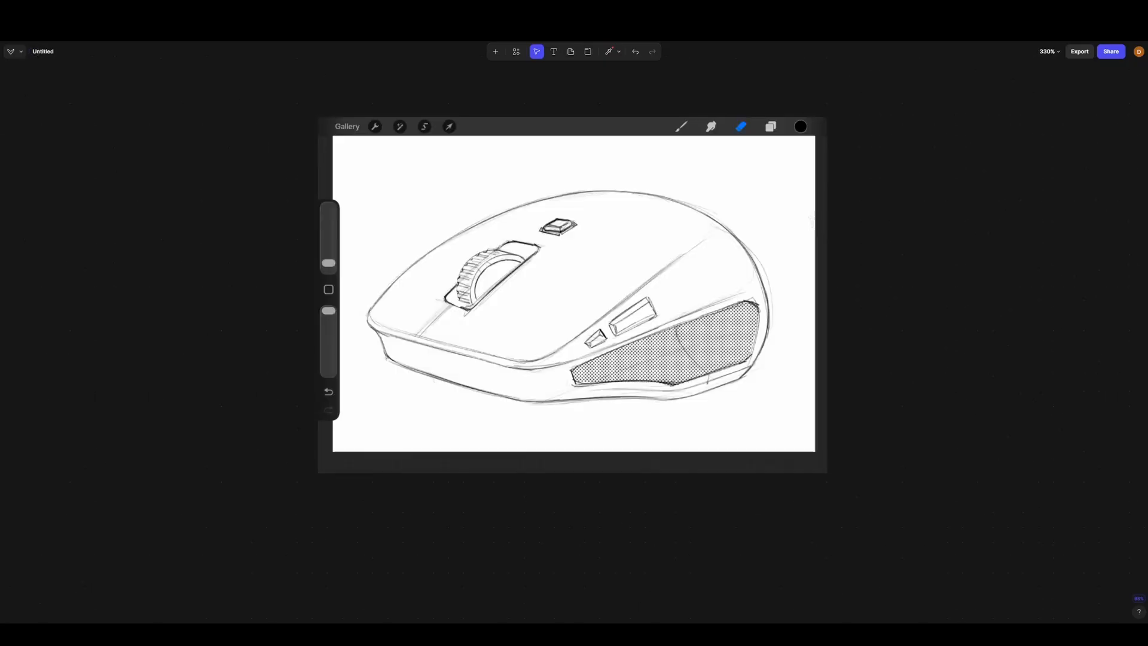
{"action": "scroll", "coordinate": [577, 320], "scroll_direction": "up", "scroll_amount": 1}
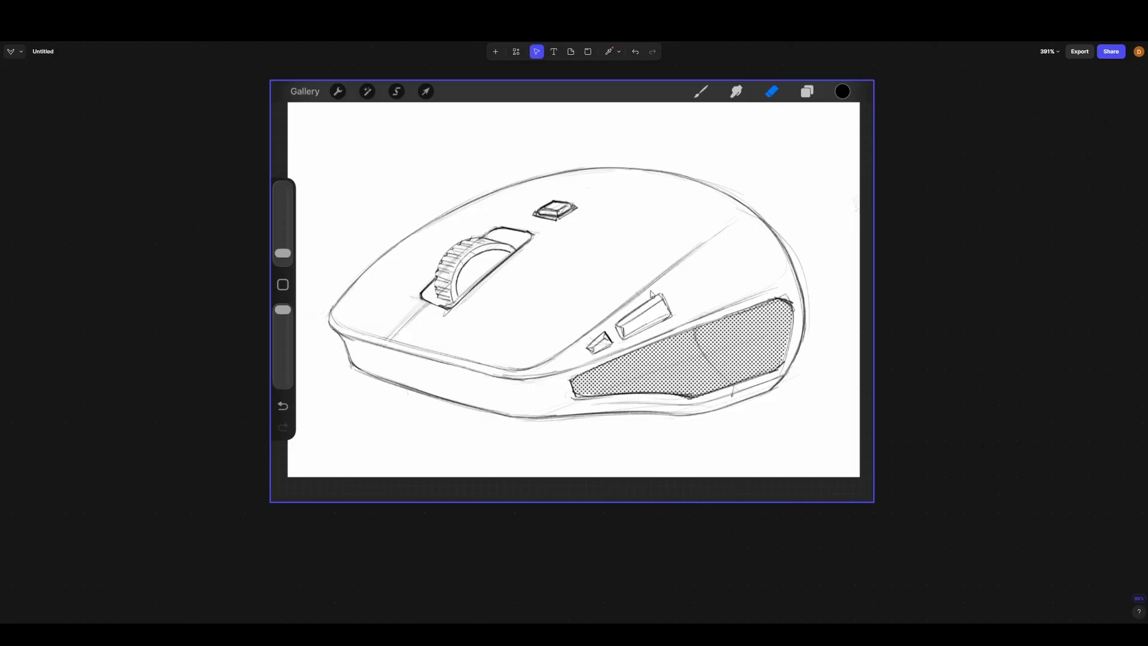
{"action": "scroll", "coordinate": [673, 181], "scroll_direction": "down", "scroll_amount": 1}
{"action": "scroll", "coordinate": [622, 197], "scroll_direction": "up", "scroll_amount": 1}
{"action": "scroll", "coordinate": [602, 190], "scroll_direction": "down", "scroll_amount": 1}
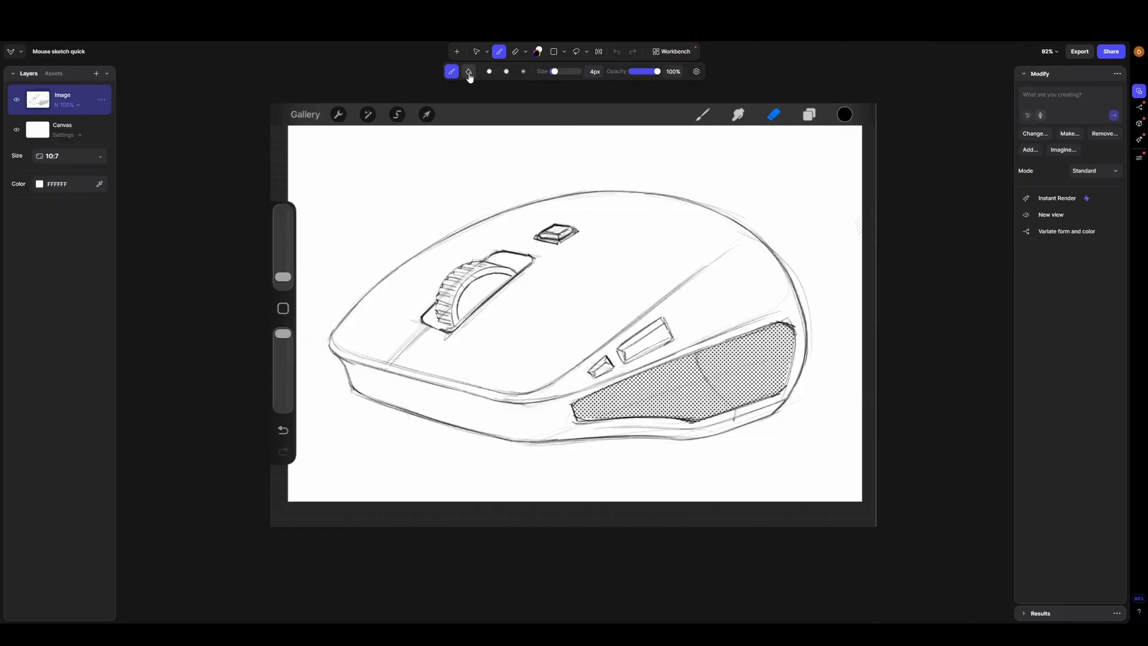
- Erase the captured drawing-app interface around the mouse sketch with a 198 px eraser, and return to the Workbench
{"action": "left_click", "coordinate": [515, 52]}
{"action": "mouse_move", "coordinate": [564, 74]}
{"action": "left_mouse_down"}
{"action": "mouse_move", "coordinate": [443, 117]}
{"action": "mouse_move", "coordinate": [285, 124]}
{"action": "mouse_move", "coordinate": [274, 397]}
{"action": "mouse_move", "coordinate": [342, 527]}
{"action": "mouse_move", "coordinate": [874, 504]}
{"action": "mouse_move", "coordinate": [855, 305]}
{"action": "mouse_move", "coordinate": [864, 131]}
{"action": "mouse_move", "coordinate": [725, 109]}
{"action": "mouse_move", "coordinate": [528, 109]}
{"action": "left_mouse_up"}
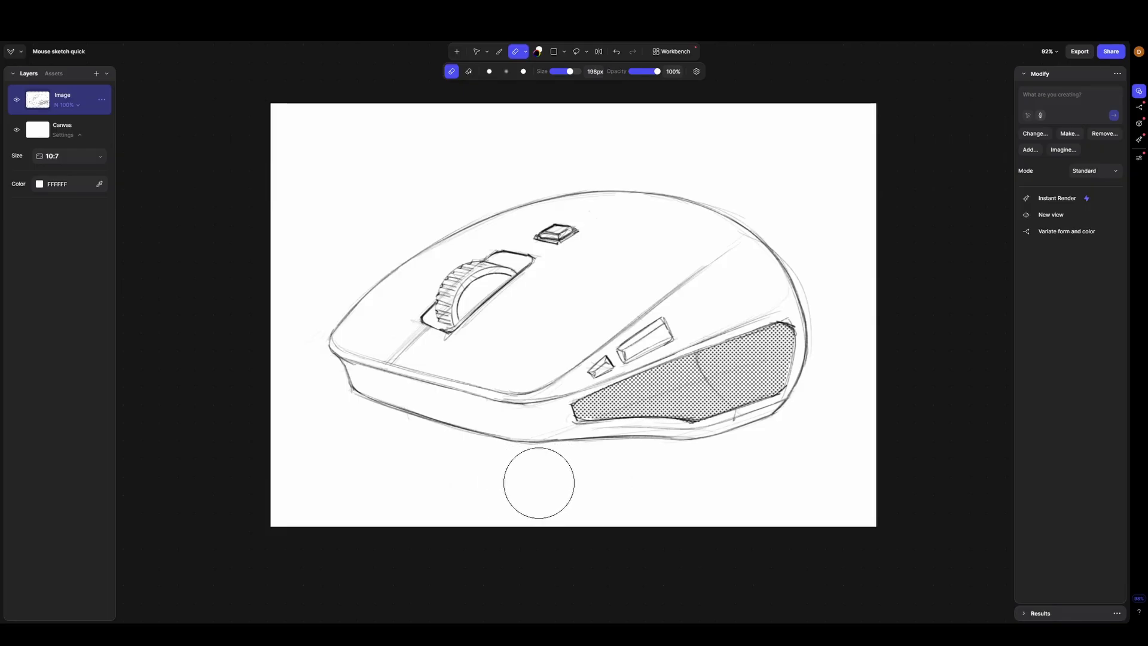
{"action": "key", "text": "v"}
{"action": "scroll", "coordinate": [613, 242], "scroll_direction": "down", "scroll_amount": 1}
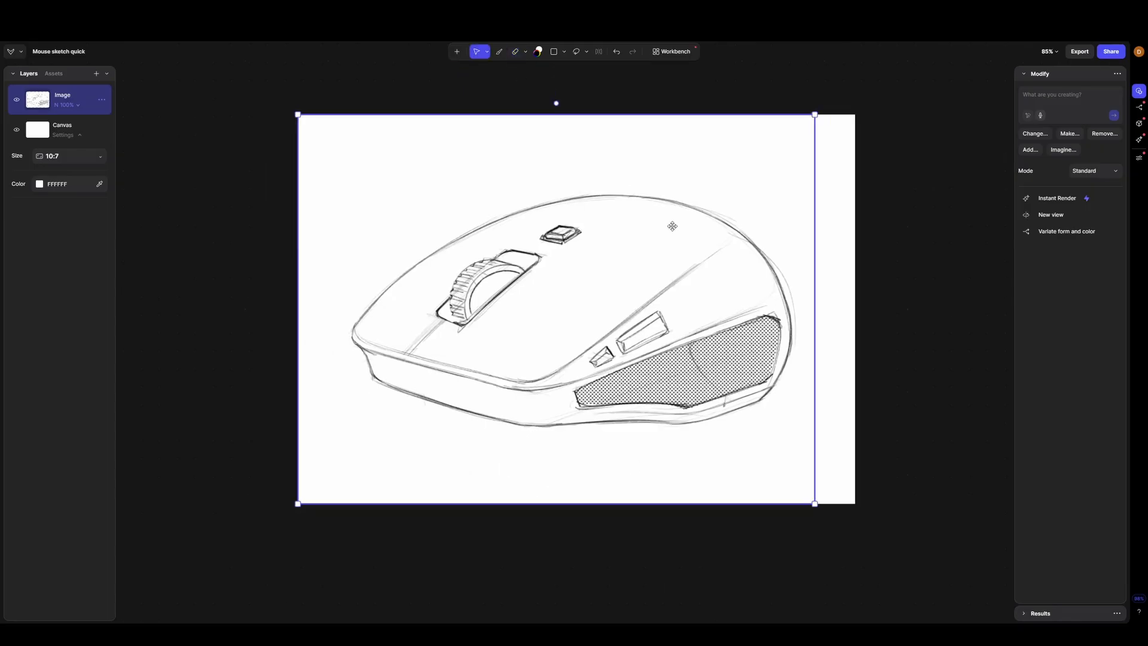
{"action": "left_click", "coordinate": [928, 210]}
{"action": "key", "text": "Escape"}
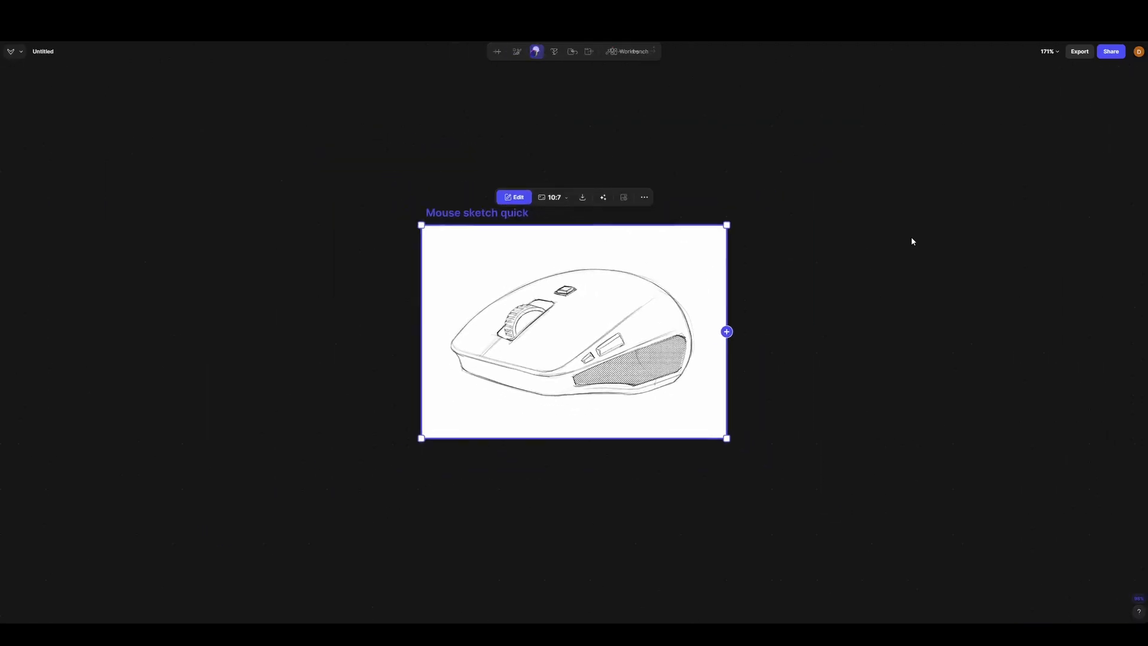
- Connect a Modify block to the Mouse sketch quick image and open its description for editing
{"action": "scroll", "coordinate": [496, 351], "scroll_direction": "up", "scroll_amount": 3}
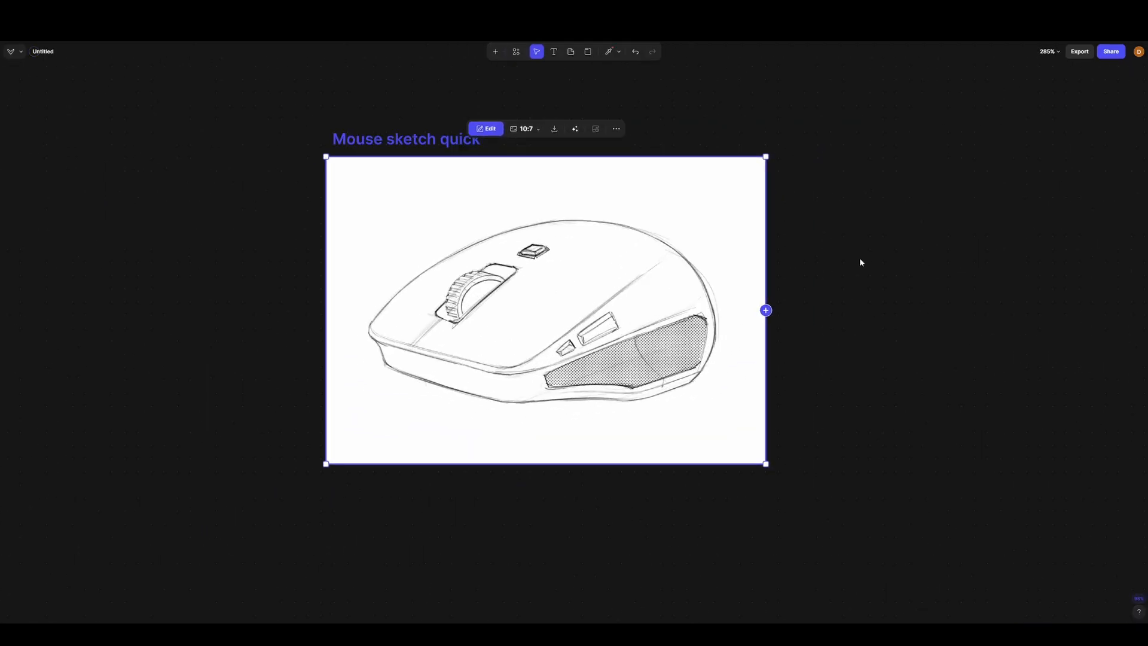
{"action": "left_click", "coordinate": [766, 310]}
{"action": "scroll", "coordinate": [742, 308], "scroll_direction": "down", "scroll_amount": 5}
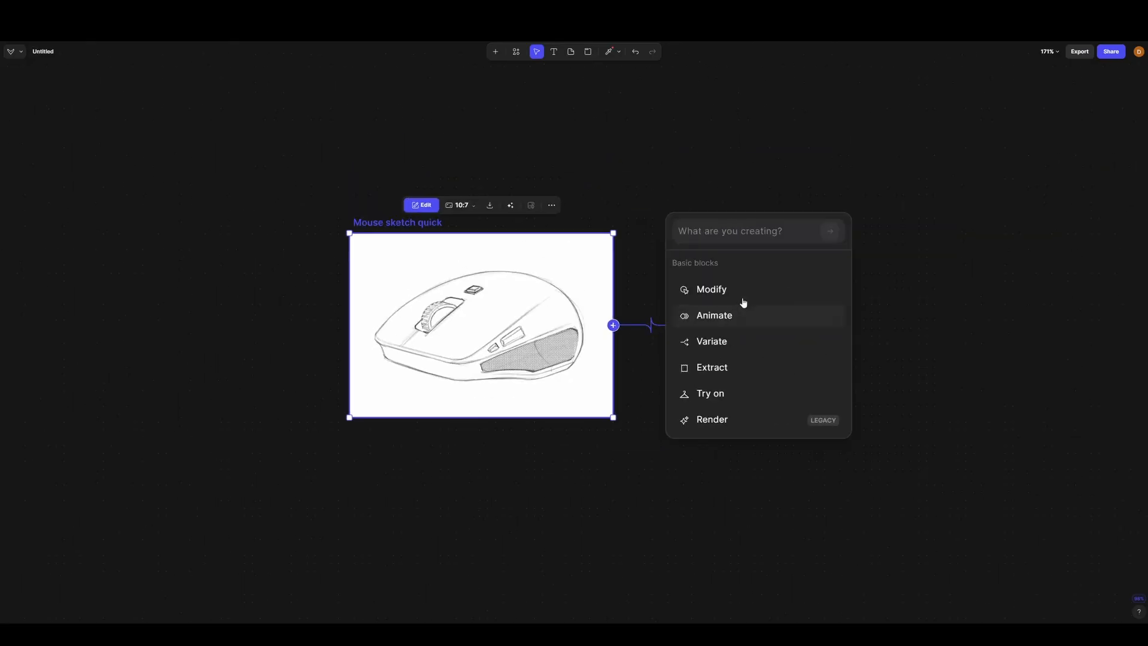
{"action": "left_click", "coordinate": [726, 297]}
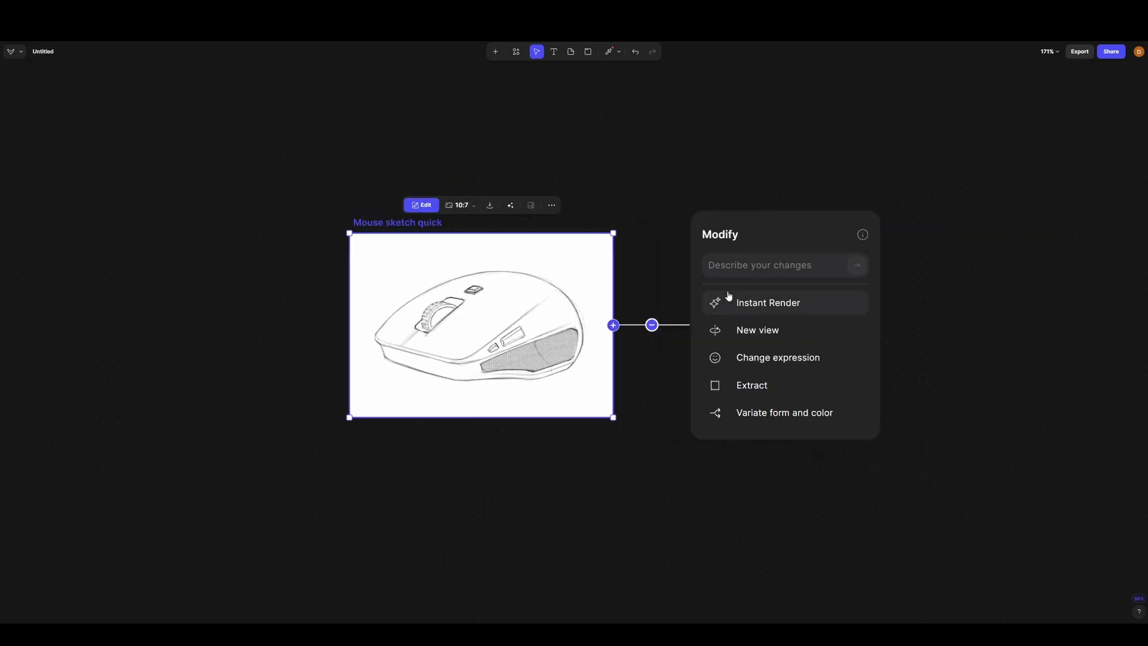
{"action": "left_click", "coordinate": [754, 273]}
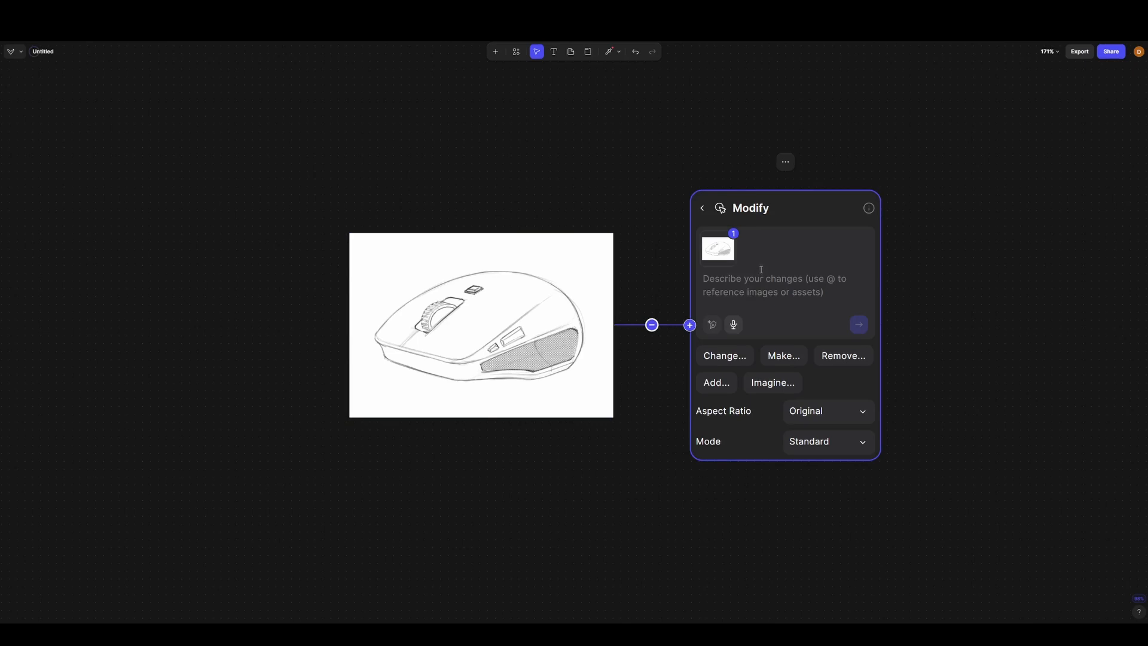
- Begin the prompt with "Make this sketch of a mouse look like a real gaming mouse. Use realistic studio lighting."
{"action": "type", "text": "M"}
{"action": "key", "text": "Caps_Lock"}
{"action": "type", "text": "a"}
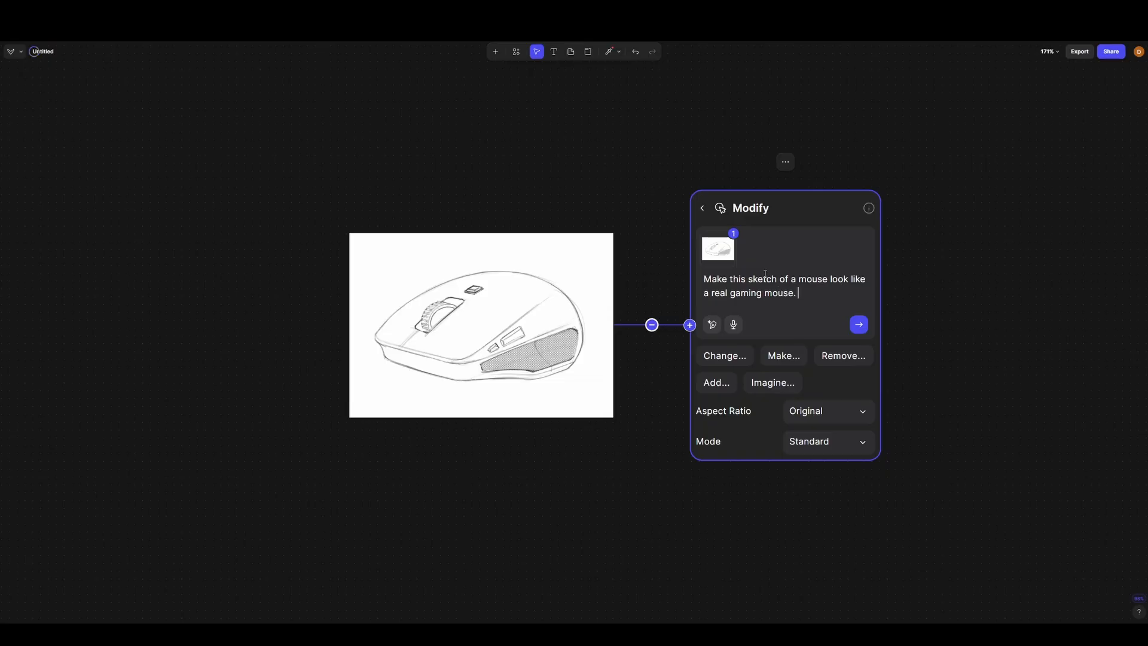
{"action": "key", "text": "Caps_Lock"}
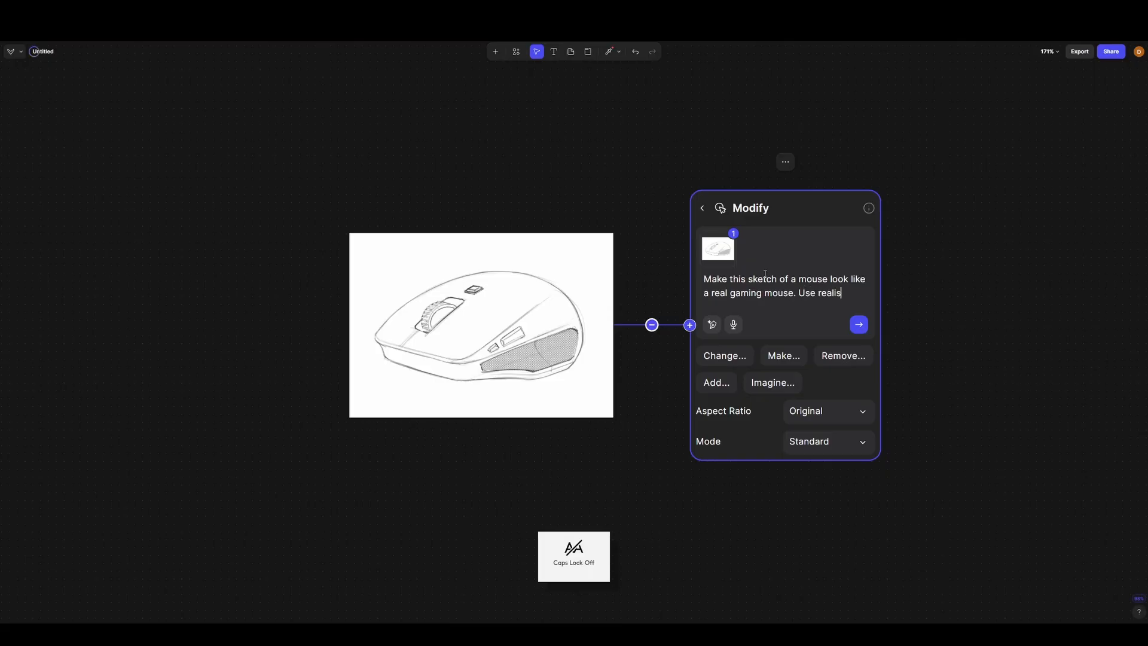
{"action": "type", "text": "studio lighting"}
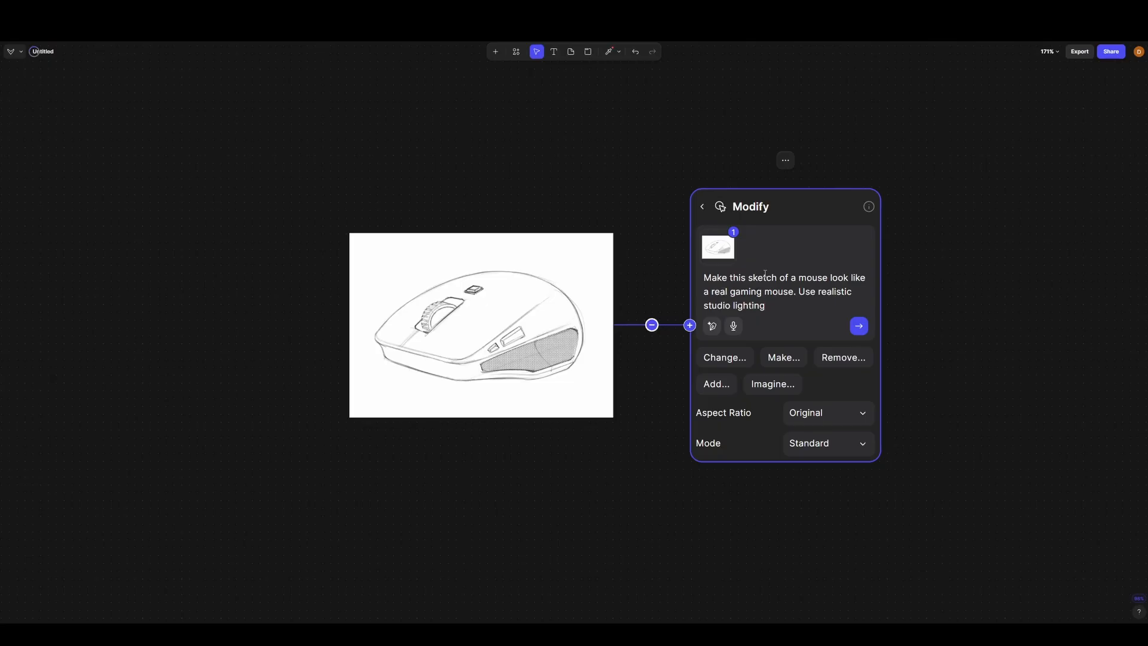
{"action": "type", "text": "."}
- Add "Use a black plastic material with a subtle surface texture." to the prompt
{"action": "key", "text": "Caps_Lock"}
{"action": "type", "text": "Use a black plastic"}
{"action": "type", "text": "material with a subtle"}
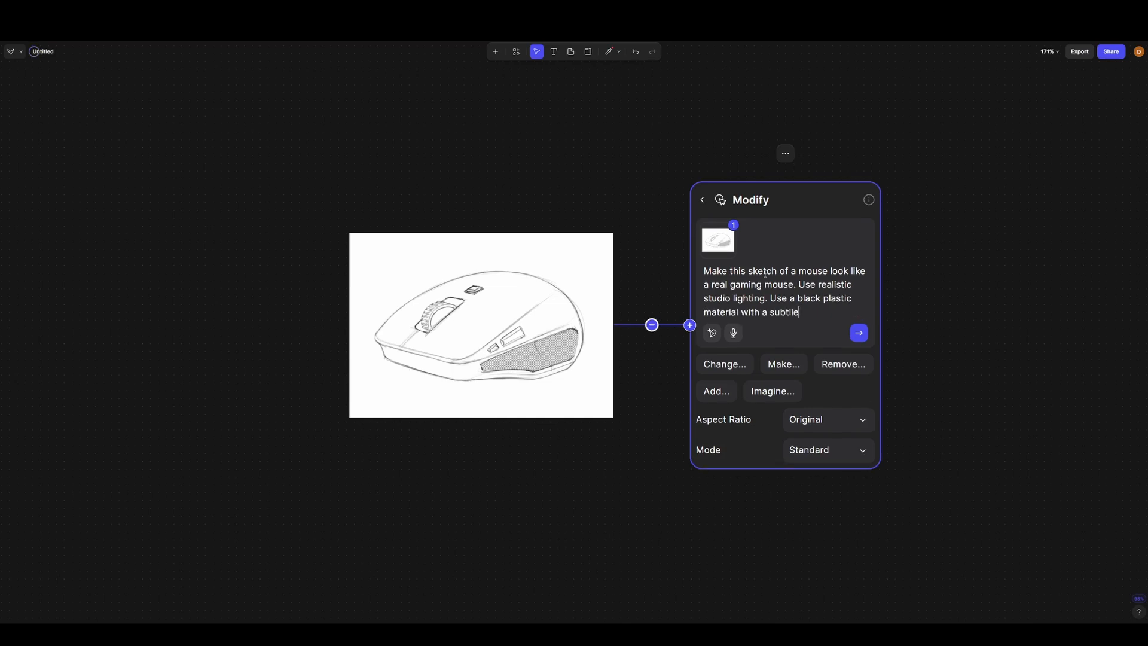
{"action": "type", "text": ". "}
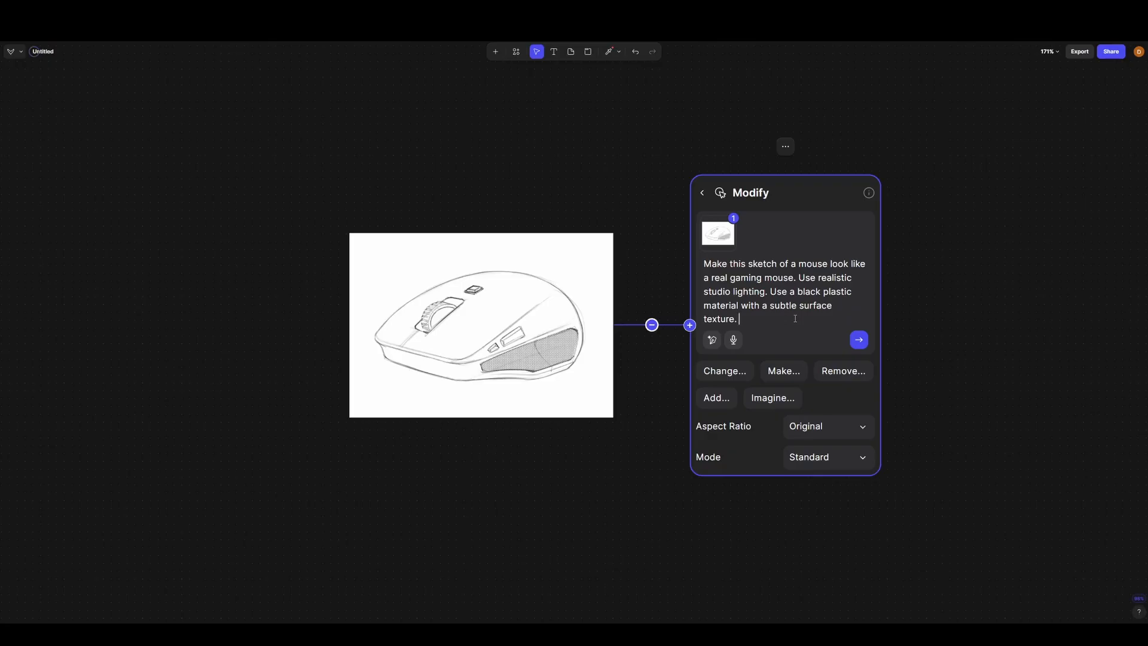
{"action": "type", "text": "U"}
- Finish the prompt with "Use a dot texture for the grip area with a black rubber material." and generate the renders
{"action": "key", "text": "Caps_Lock"}
{"action": "type", "text": "se a dot"}
{"action": "type", "text": " are"}
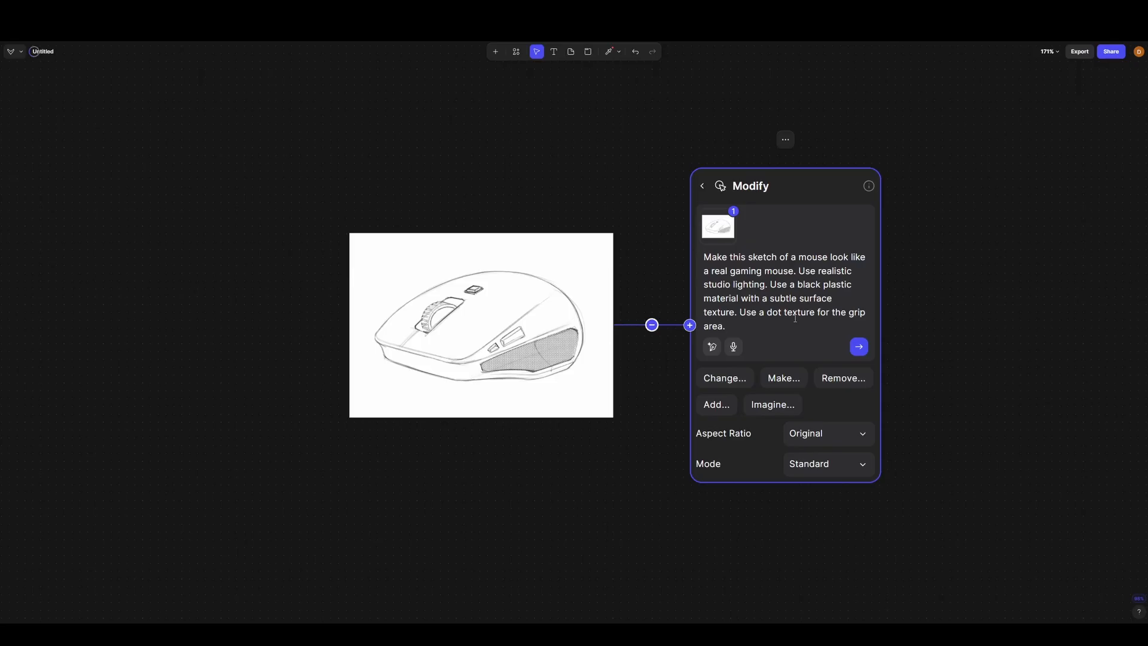
{"action": "key", "text": "BackSpace"}
{"action": "key", "text": "BackSpace"}
{"action": "key", "text": "BackSpace"}
{"action": "key", "text": "BackSpace"}
{"action": "key", "text": "BackSpace"}
{"action": "key", "text": "BackSpace"}
{"action": "type", "text": "black rubber material."}
{"action": "key", "text": "Return"}
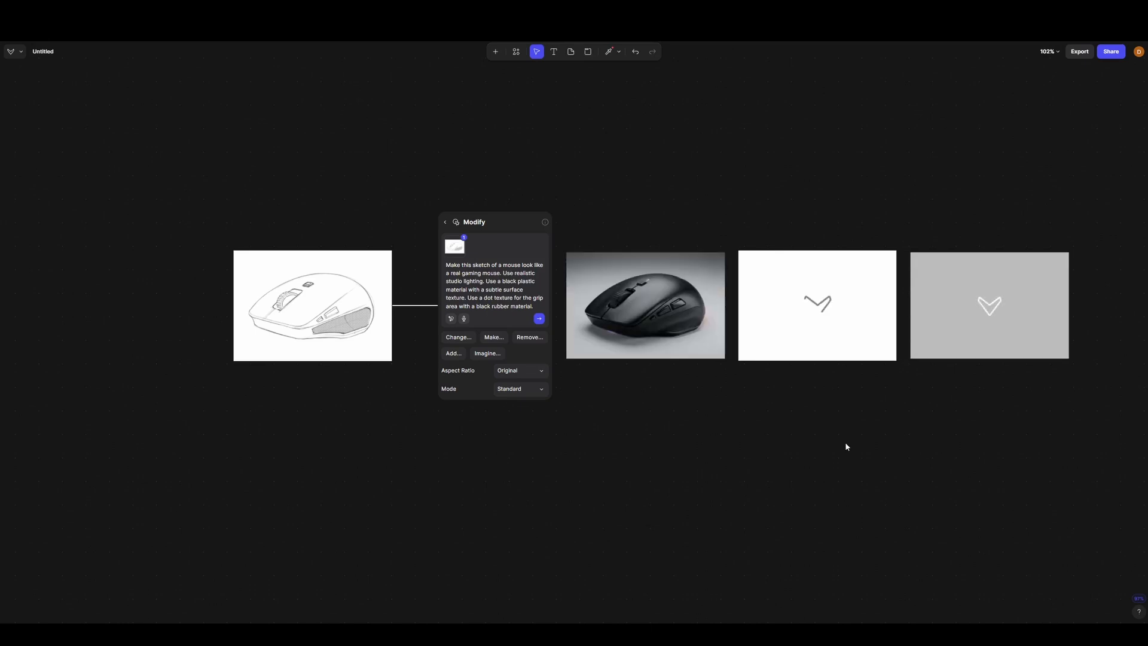
- Examine the first two generated mouse renders up close, checking the scroll wheel, side buttons and grip texture
{"action": "scroll", "coordinate": [834, 209], "scroll_direction": "up", "scroll_amount": 3}
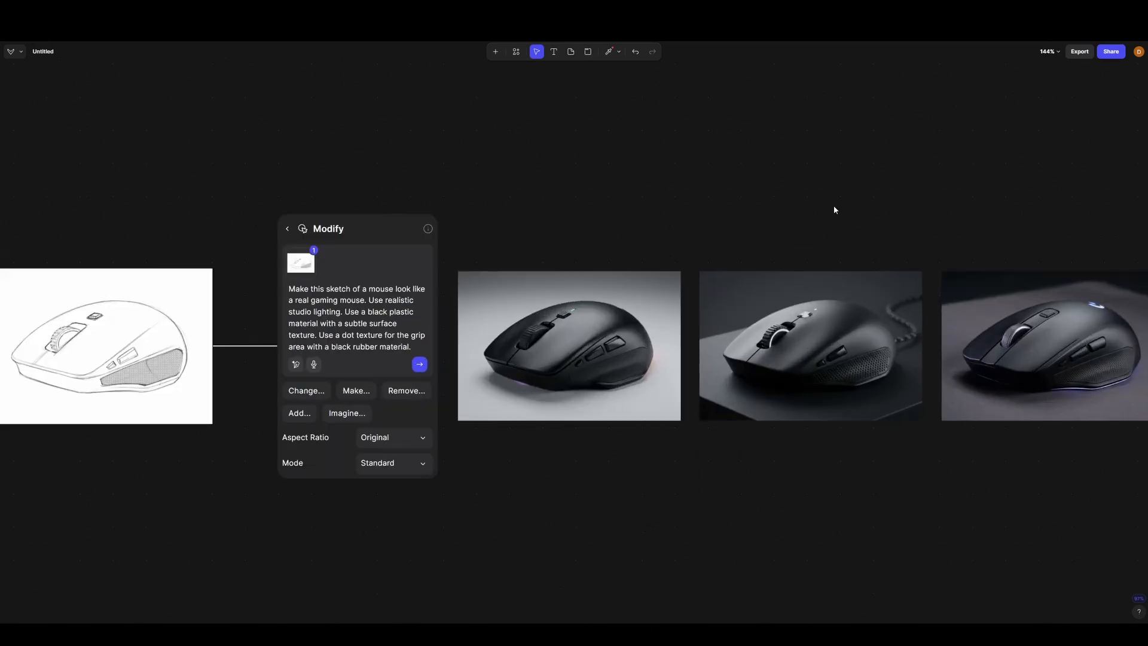
{"action": "left_click", "coordinate": [591, 363]}
{"action": "scroll", "coordinate": [591, 364], "scroll_direction": "up", "scroll_amount": 5}
{"action": "scroll", "coordinate": [588, 316], "scroll_direction": "up", "scroll_amount": 2}
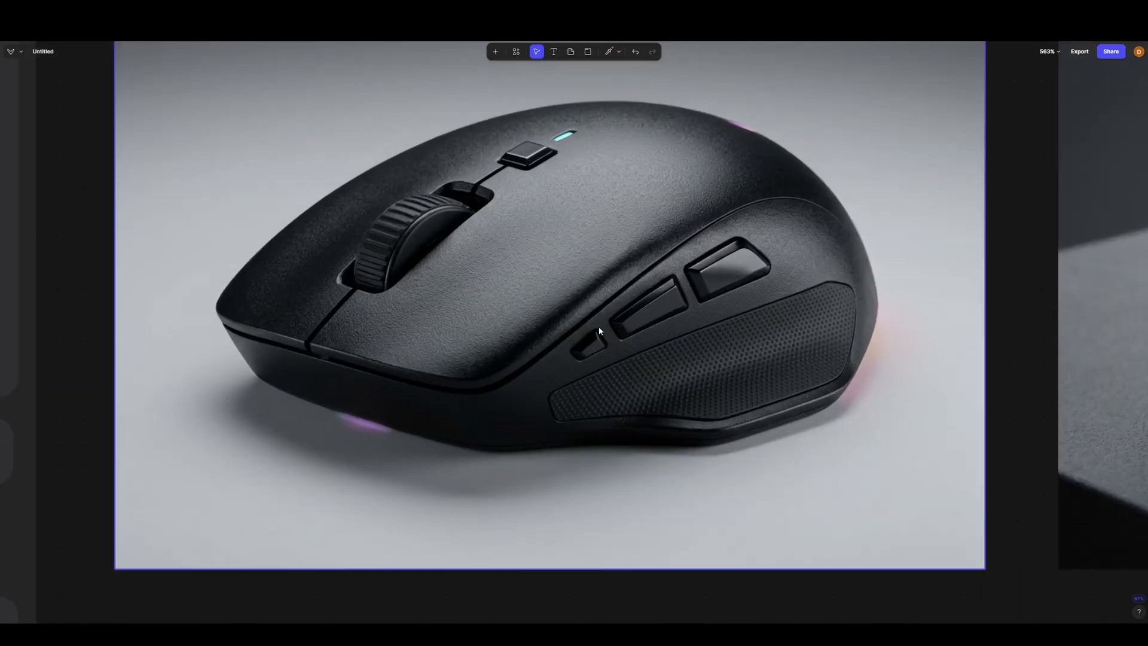
{"action": "scroll", "coordinate": [646, 424], "scroll_direction": "down", "scroll_amount": 1}
{"action": "scroll", "coordinate": [525, 386], "scroll_direction": "down", "scroll_amount": 1}
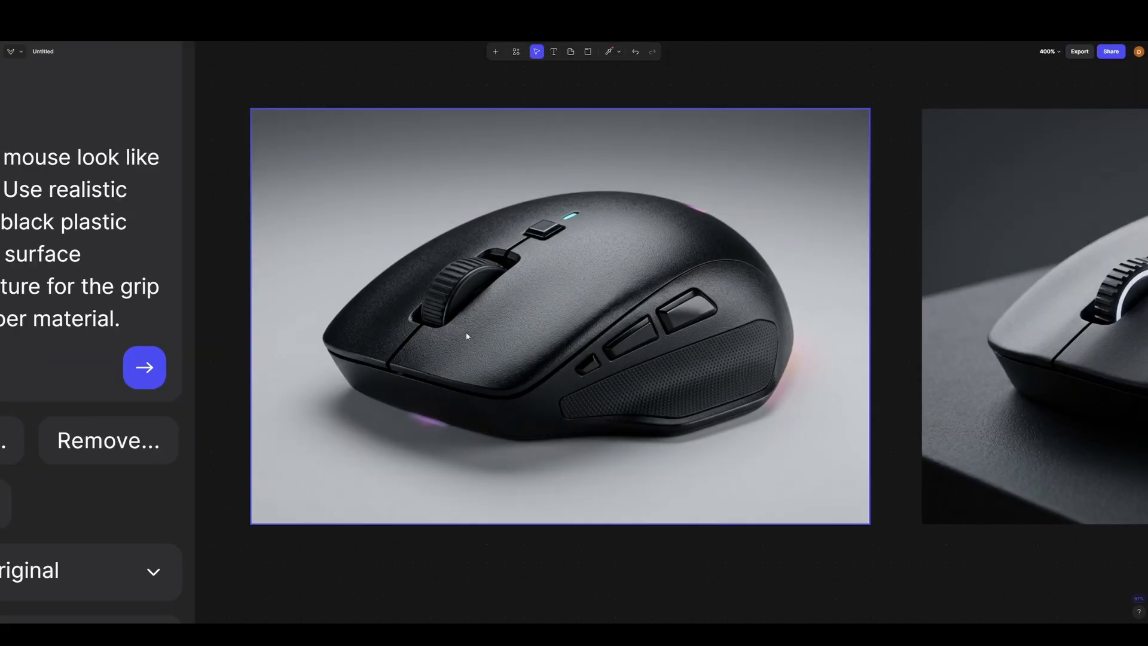
{"action": "scroll", "coordinate": [210, 304], "scroll_direction": "down", "scroll_amount": 3}
{"action": "left_click_drag", "start_coordinate": [957, 463], "coordinate": [696, 514]}
{"action": "scroll", "coordinate": [612, 269], "scroll_direction": "up", "scroll_amount": 3}
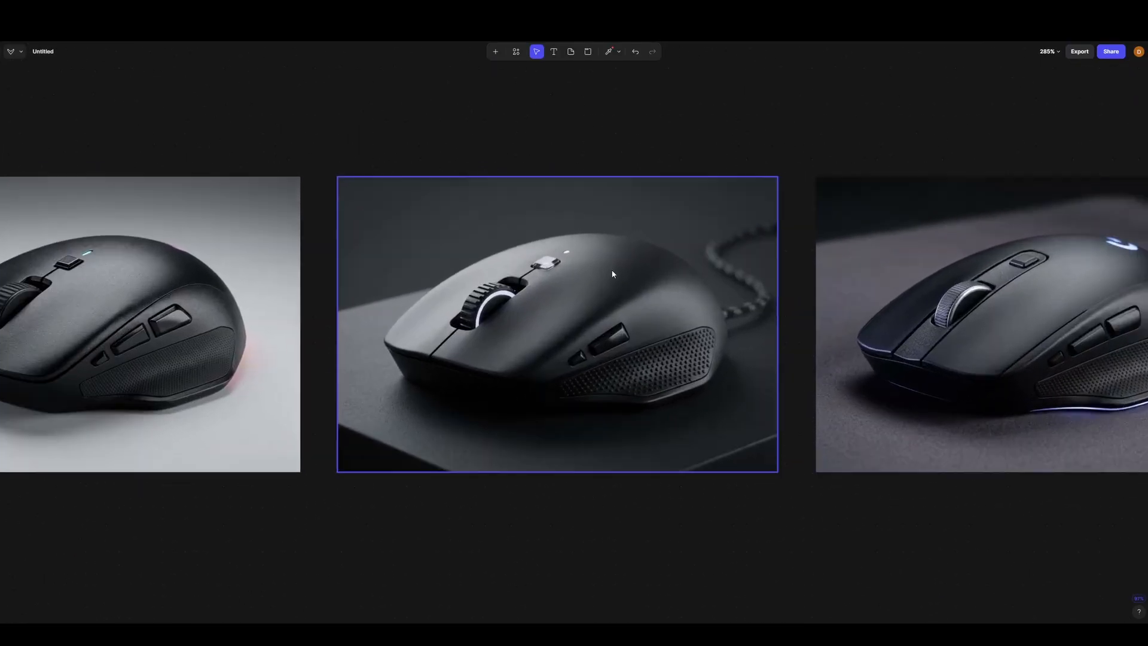
{"action": "scroll", "coordinate": [659, 274], "scroll_direction": "down", "scroll_amount": 2}
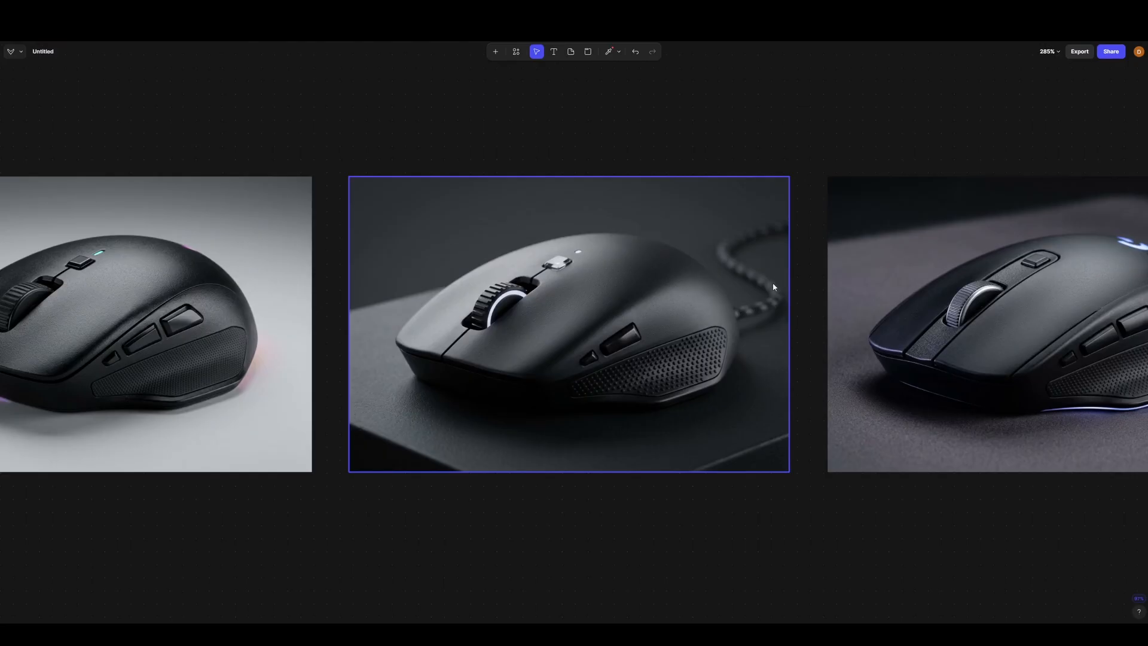
{"action": "scroll", "coordinate": [561, 359], "scroll_direction": "up", "scroll_amount": 3}
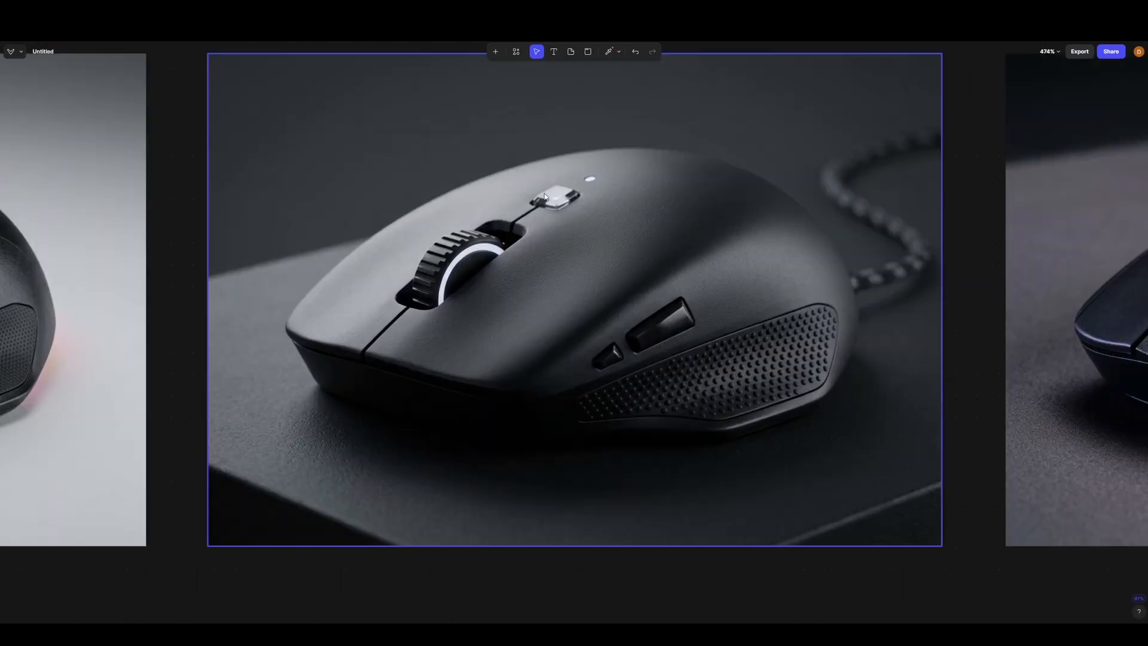
{"action": "scroll", "coordinate": [546, 196], "scroll_direction": "up", "scroll_amount": 2}
{"action": "scroll", "coordinate": [525, 260], "scroll_direction": "down", "scroll_amount": 3}
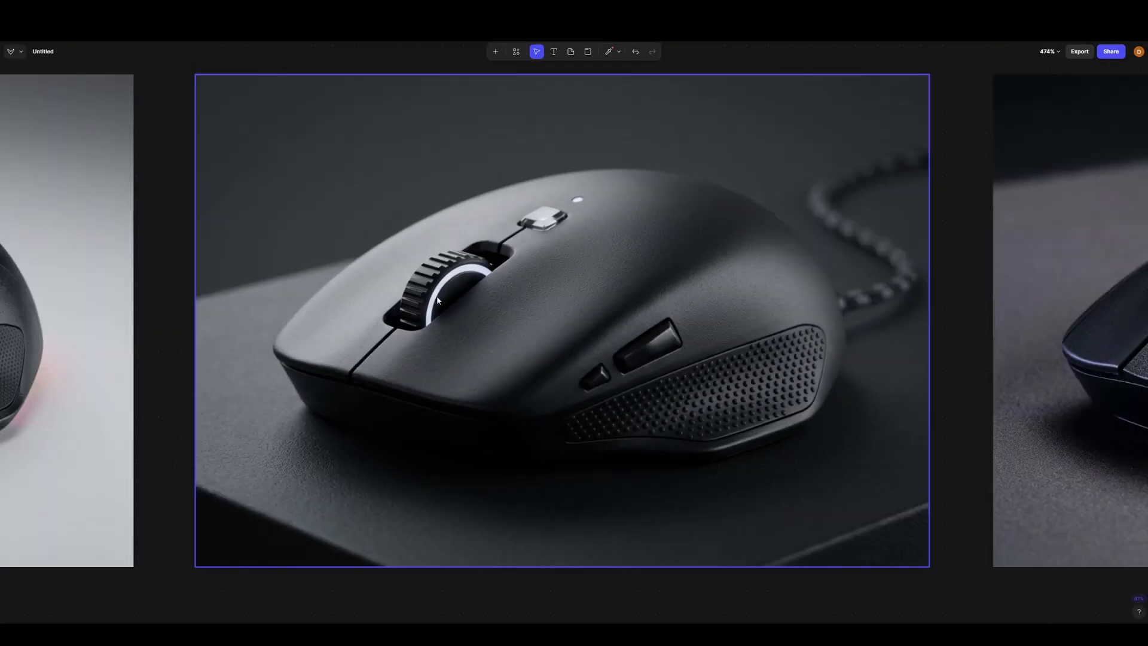
- Examine the third generated mouse render up close, and review the original sketch for comparison
{"action": "scroll", "coordinate": [405, 304], "scroll_direction": "down", "scroll_amount": 3}
{"action": "left_click_drag", "start_coordinate": [963, 306], "coordinate": [660, 295]}
{"action": "right_click", "coordinate": [660, 296]}
{"action": "scroll", "coordinate": [601, 323], "scroll_direction": "up", "scroll_amount": 2}
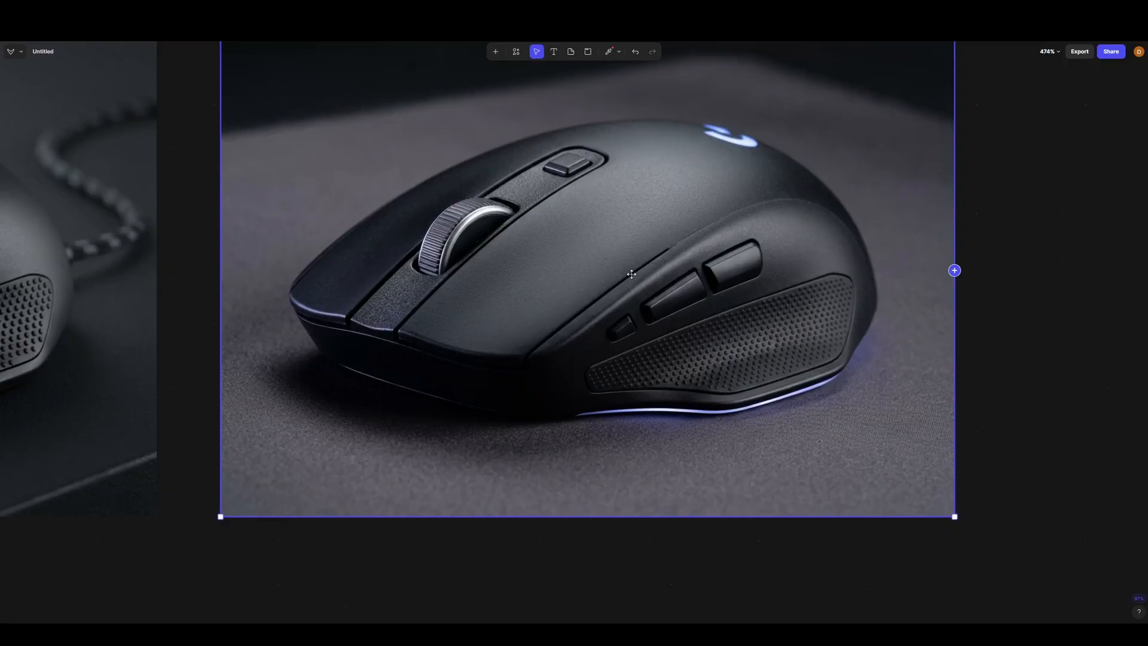
{"action": "scroll", "coordinate": [631, 274], "scroll_direction": "down", "scroll_amount": 3}
{"action": "scroll", "coordinate": [454, 459], "scroll_direction": "left", "scroll_amount": 5}
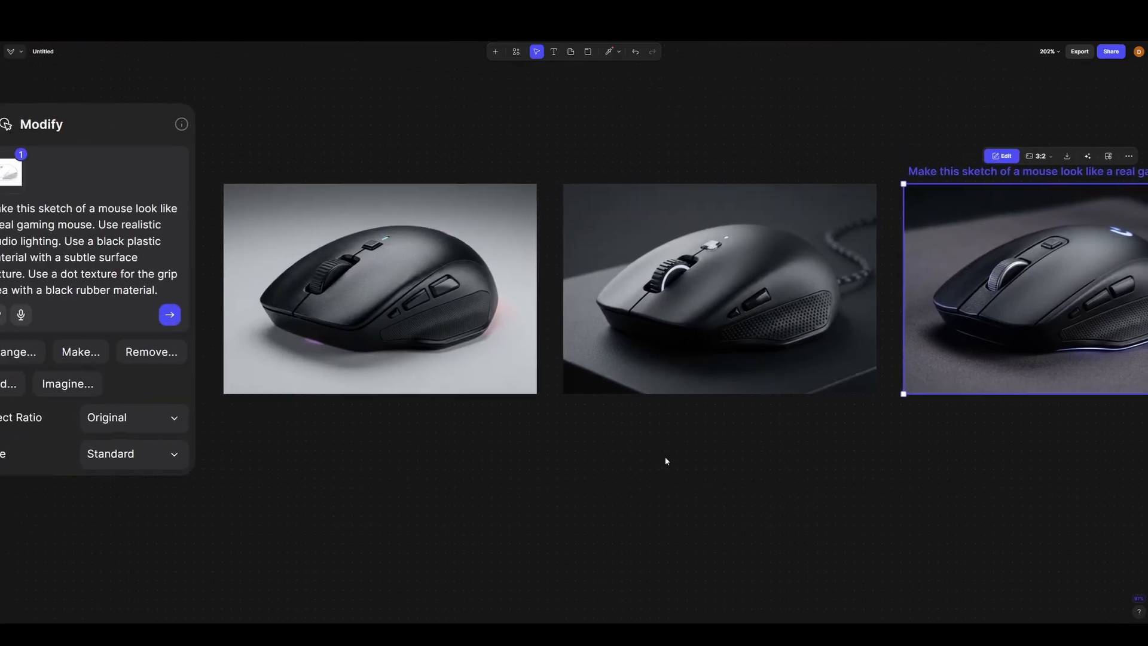
{"action": "scroll", "coordinate": [665, 461], "scroll_direction": "left", "scroll_amount": 10}
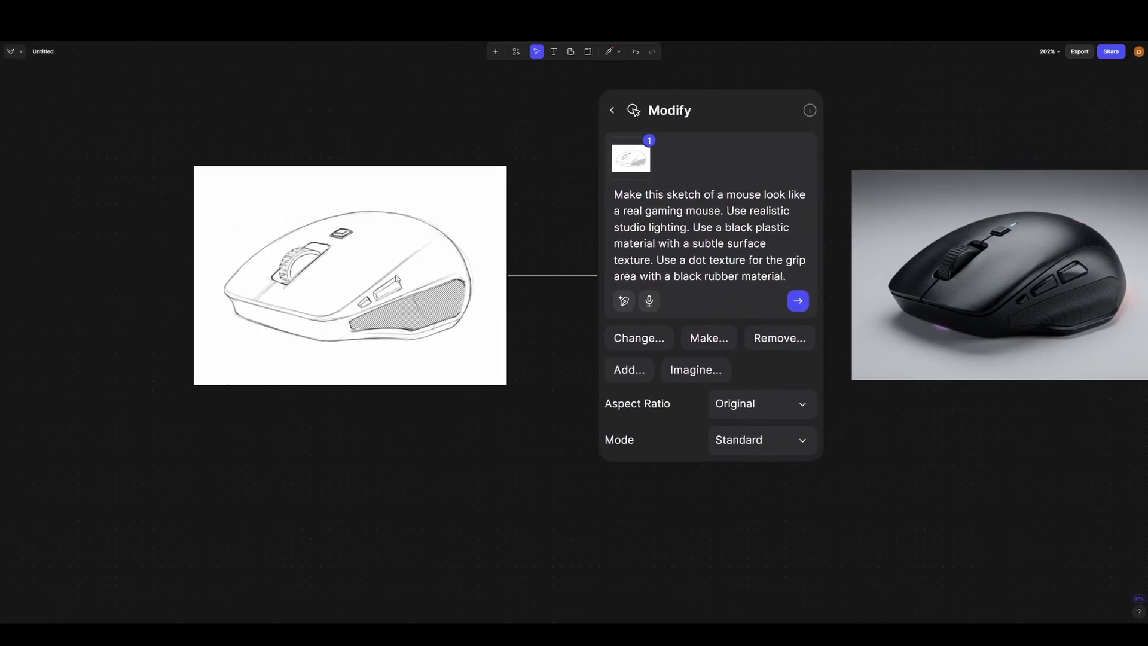
{"action": "scroll", "coordinate": [397, 279], "scroll_direction": "up", "scroll_amount": 5}
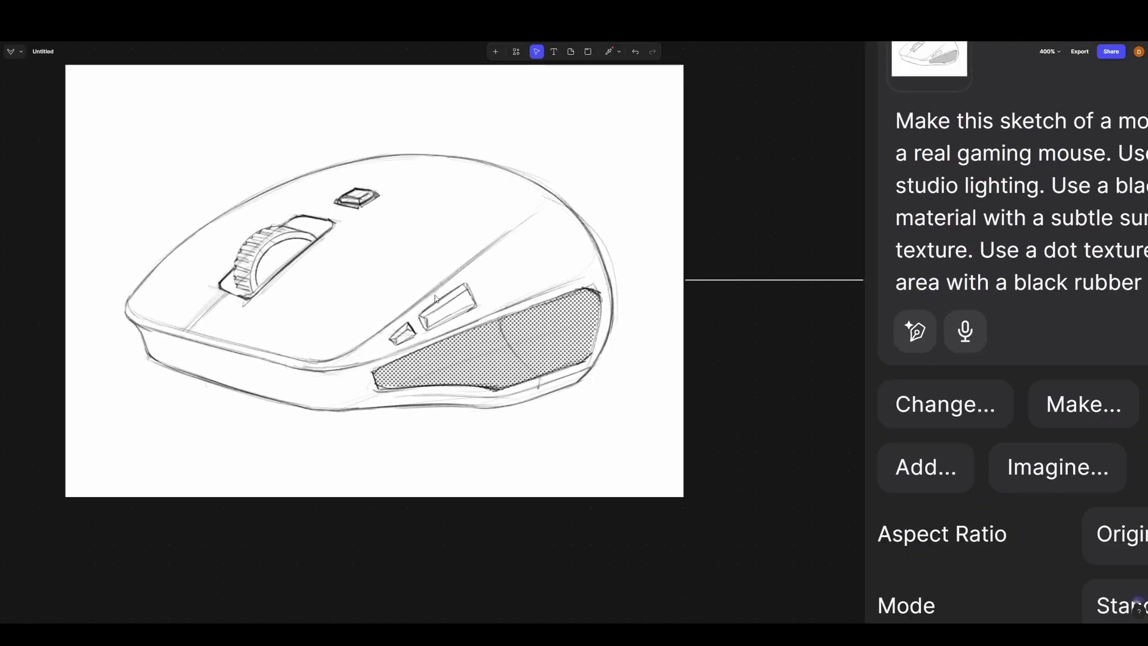
{"action": "scroll", "coordinate": [368, 314], "scroll_direction": "down", "scroll_amount": 5}
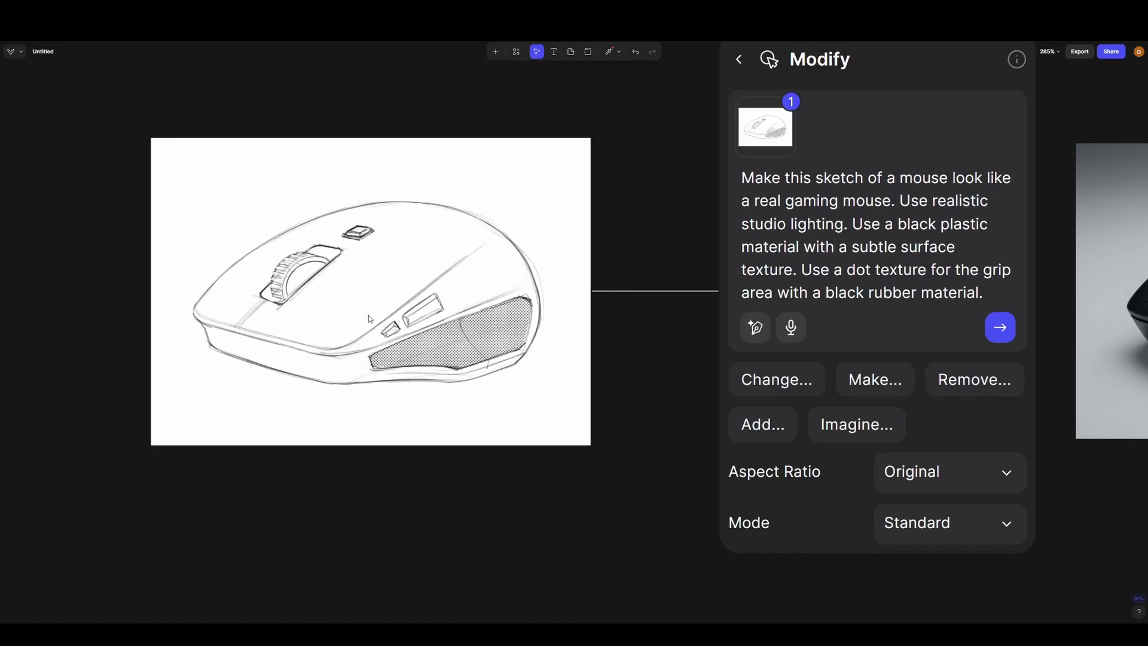
- Compare the three renders again, viewing the second and first ones more closely beside the Modify prompt
{"action": "left_click_drag", "start_coordinate": [899, 436], "coordinate": [520, 428]}
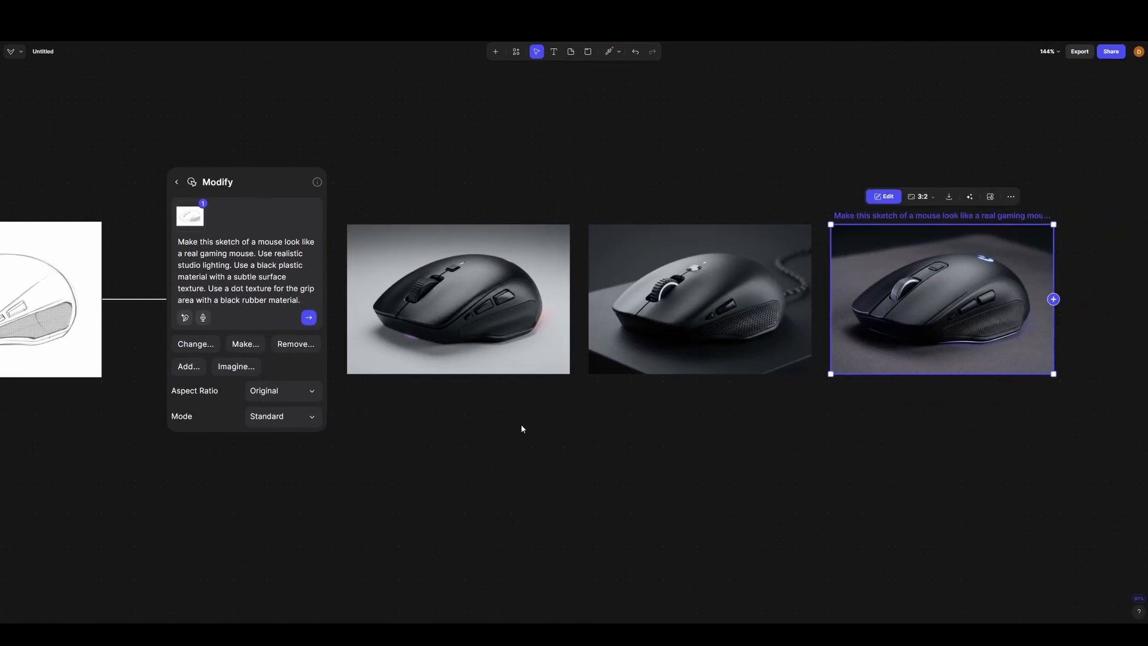
{"action": "scroll", "coordinate": [747, 301], "scroll_direction": "up", "scroll_amount": 2}
{"action": "scroll", "coordinate": [747, 301], "scroll_direction": "up", "scroll_amount": 5}
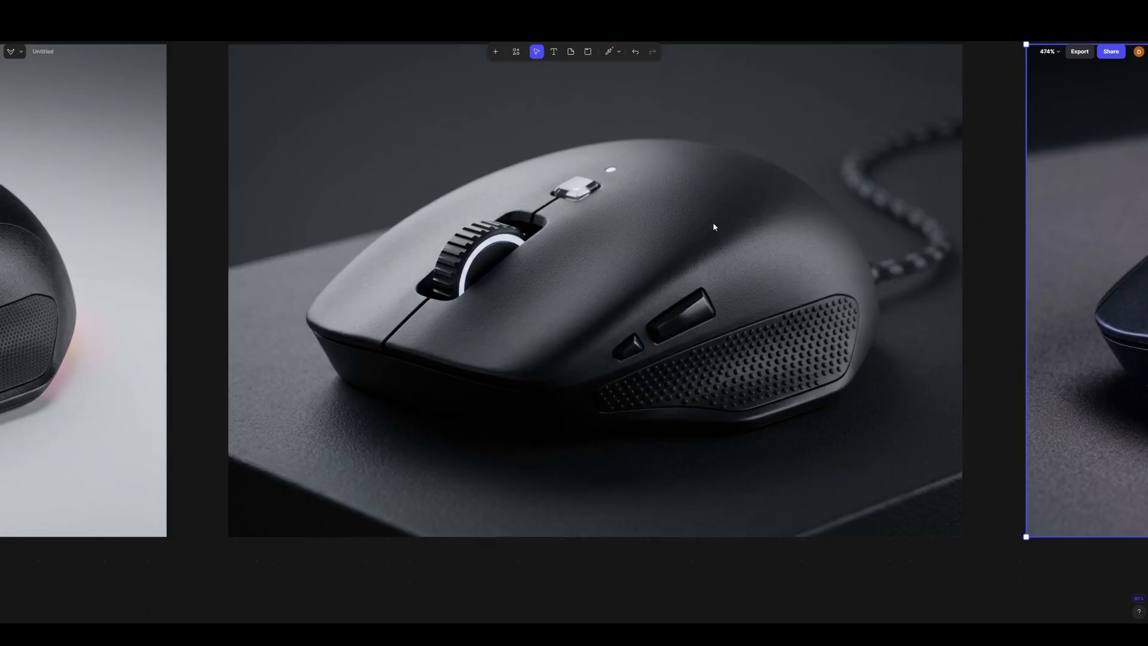
{"action": "scroll", "coordinate": [543, 274], "scroll_direction": "down", "scroll_amount": 5}
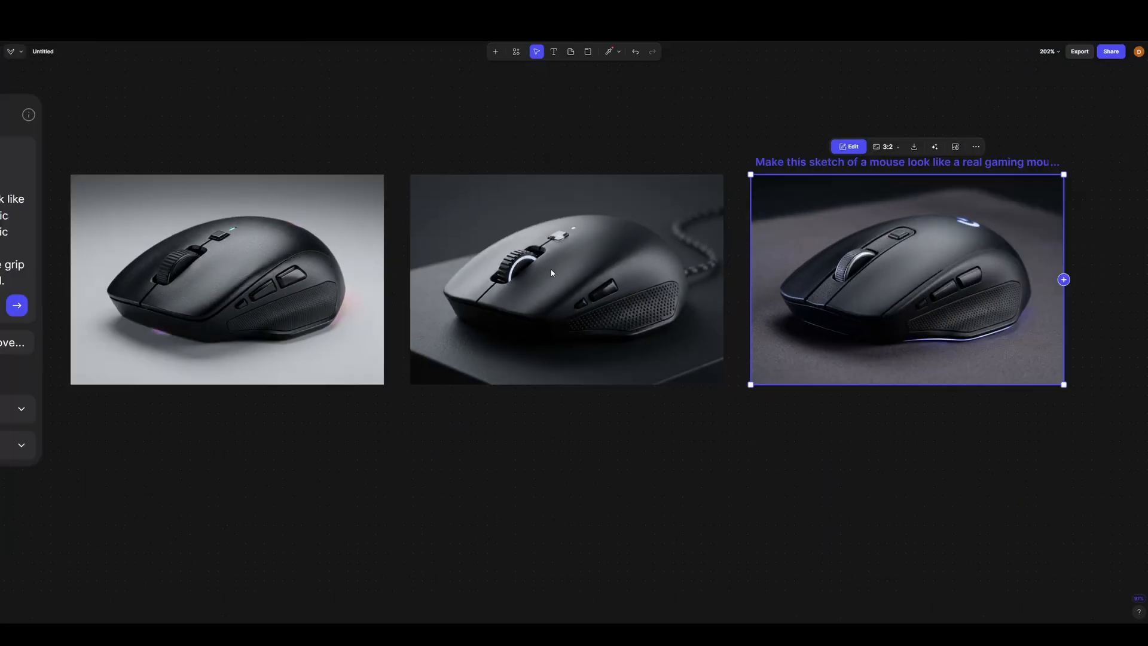
{"action": "left_click_drag", "start_coordinate": [519, 414], "coordinate": [895, 415]}
{"action": "scroll", "coordinate": [644, 343], "scroll_direction": "up", "scroll_amount": 5}
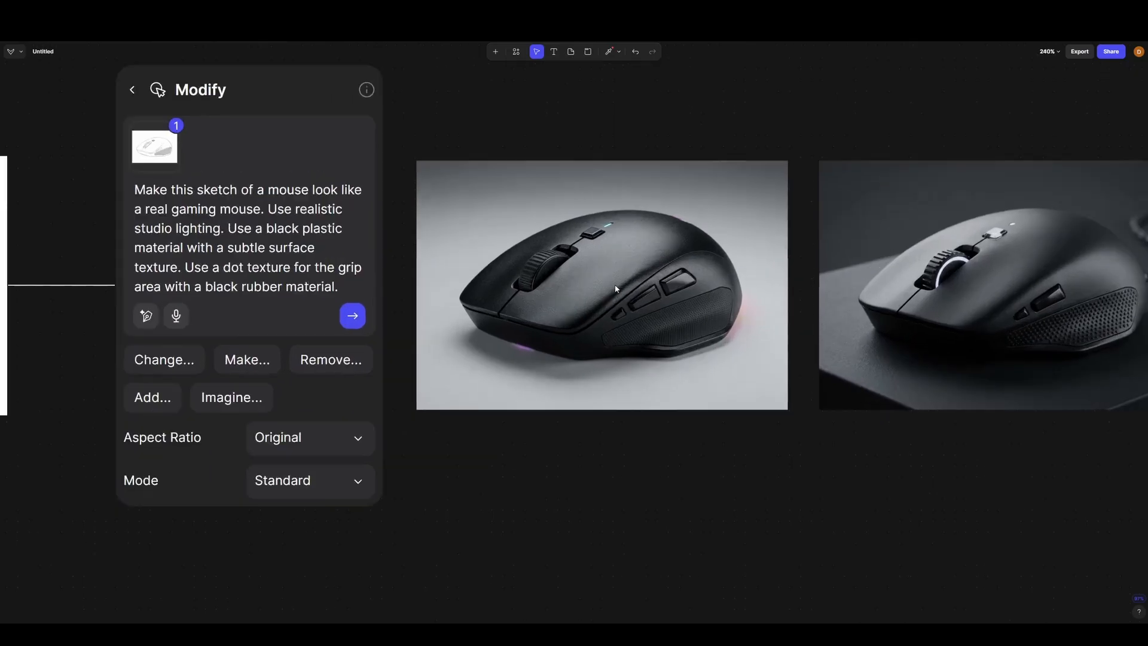
{"action": "scroll", "coordinate": [634, 287], "scroll_direction": "down", "scroll_amount": 10}
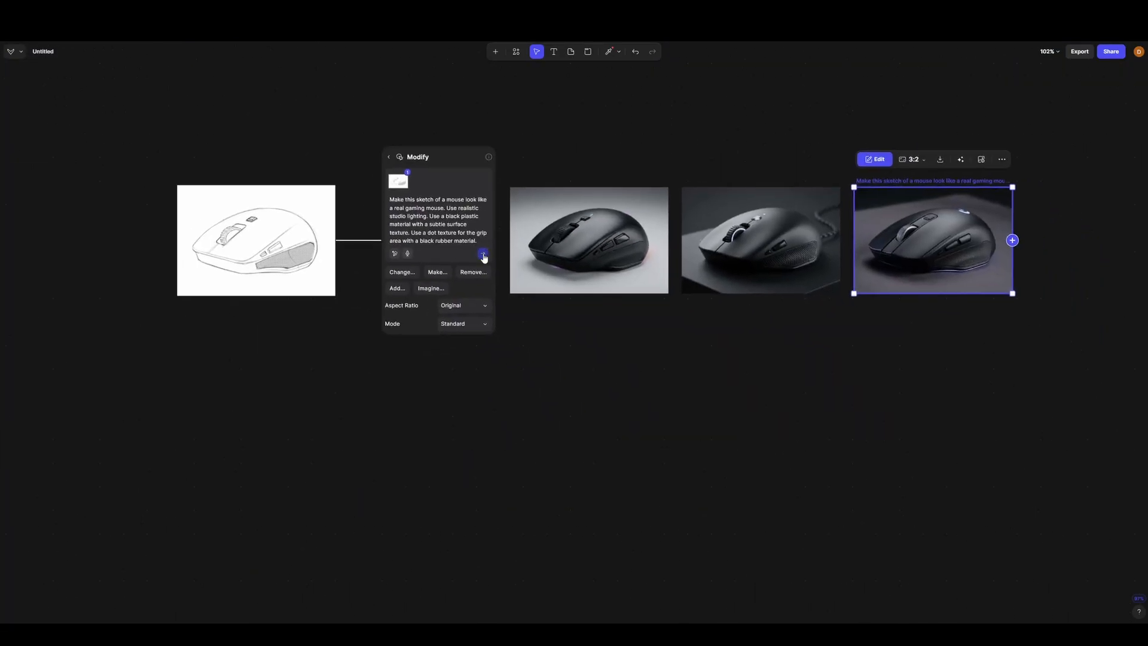
- Generate two more mouse renders from the existing Modify prompt and bring the whole set into view
{"action": "left_click", "coordinate": [483, 257]}
{"action": "left_click", "coordinate": [484, 257]}
{"action": "left_click_drag", "start_coordinate": [924, 345], "coordinate": [766, 366]}
{"action": "scroll", "coordinate": [680, 415], "scroll_direction": "up", "scroll_amount": 3}
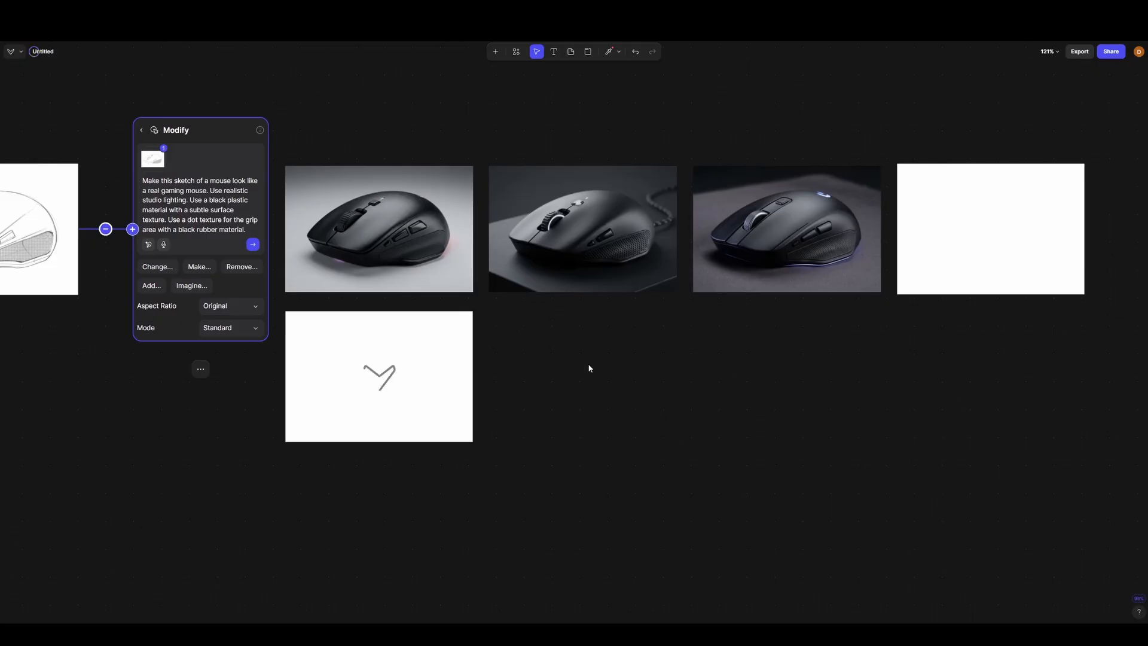
{"action": "left_click_drag", "start_coordinate": [607, 358], "coordinate": [759, 358]}
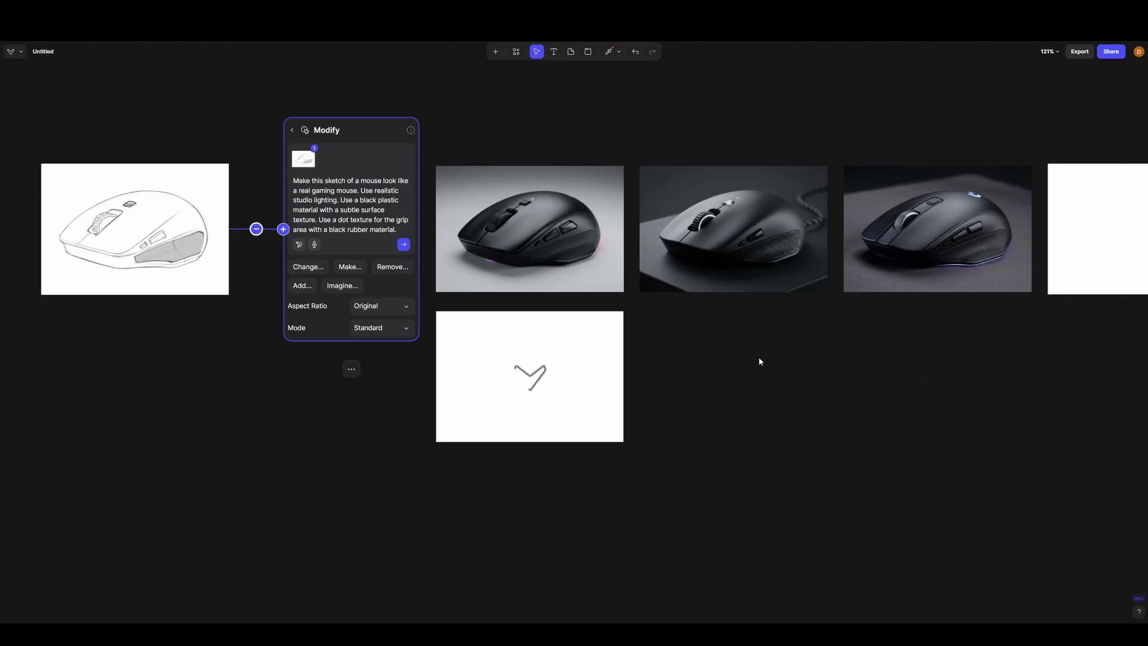
- Examine the two additional mouse renders up close, checking the scroll wheel, side buttons and grip texture
{"action": "left_click_drag", "start_coordinate": [870, 358], "coordinate": [506, 377]}
{"action": "scroll", "coordinate": [685, 289], "scroll_direction": "up", "scroll_amount": 10}
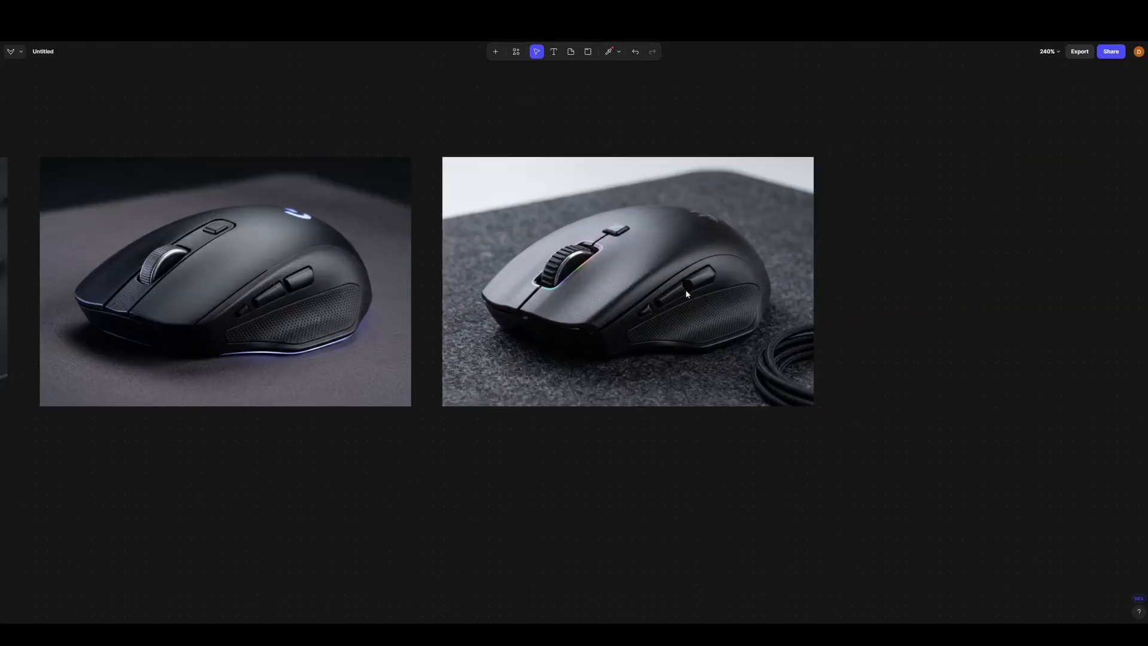
{"action": "scroll", "coordinate": [597, 340], "scroll_direction": "up", "scroll_amount": 2}
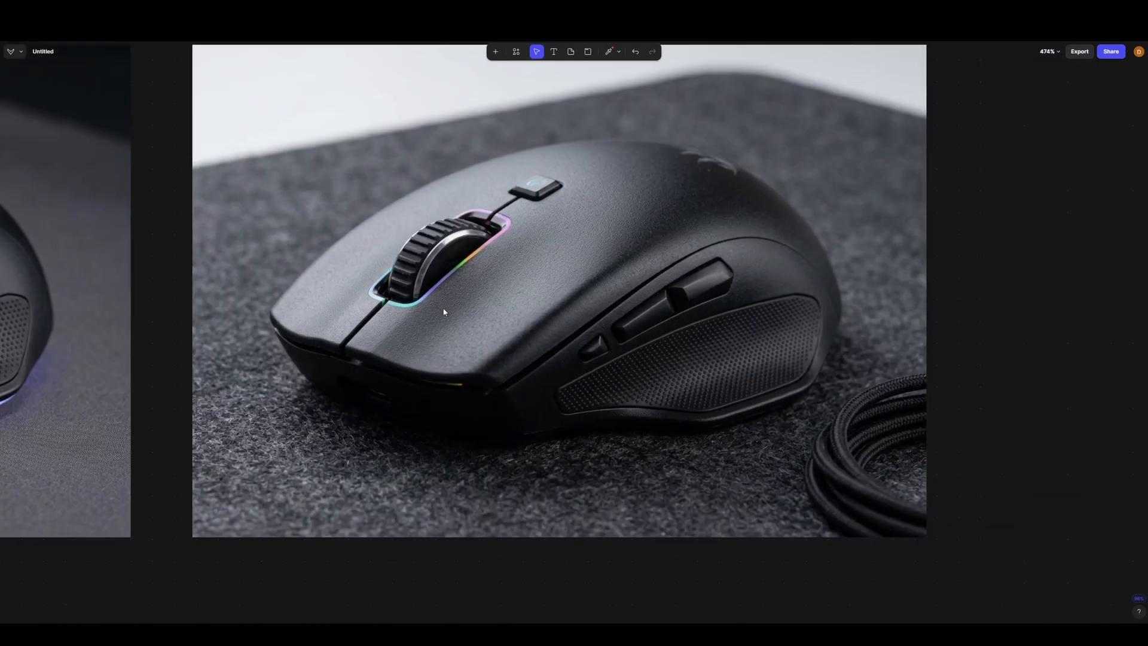
{"action": "scroll", "coordinate": [633, 328], "scroll_direction": "down", "scroll_amount": 4}
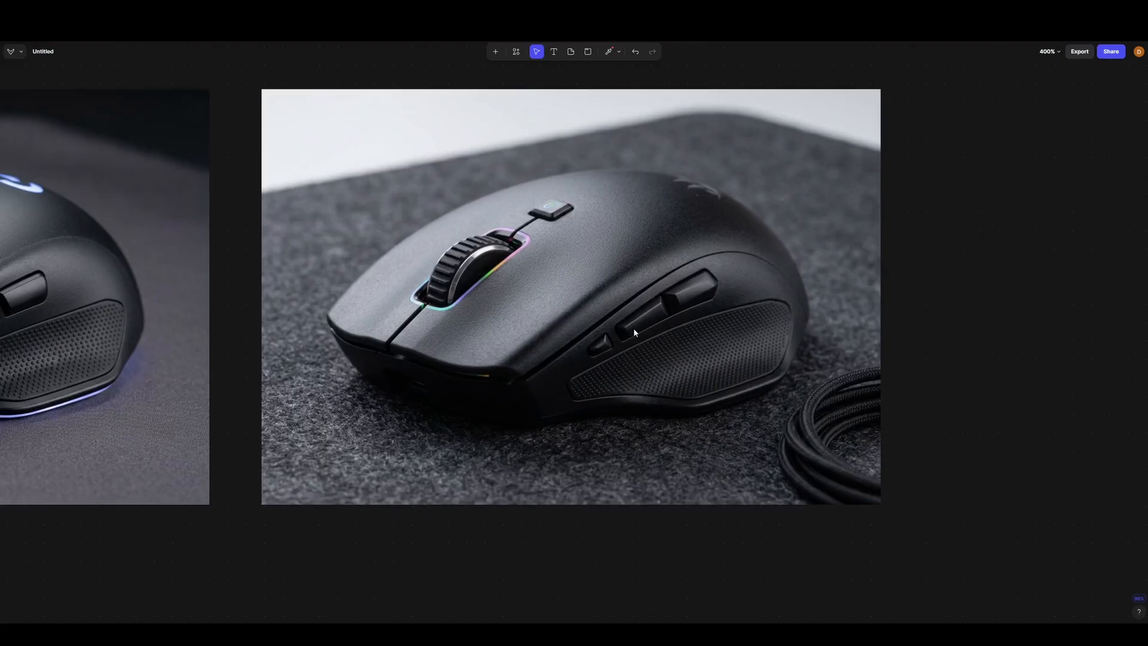
{"action": "scroll", "coordinate": [845, 260], "scroll_direction": "down", "scroll_amount": 5}
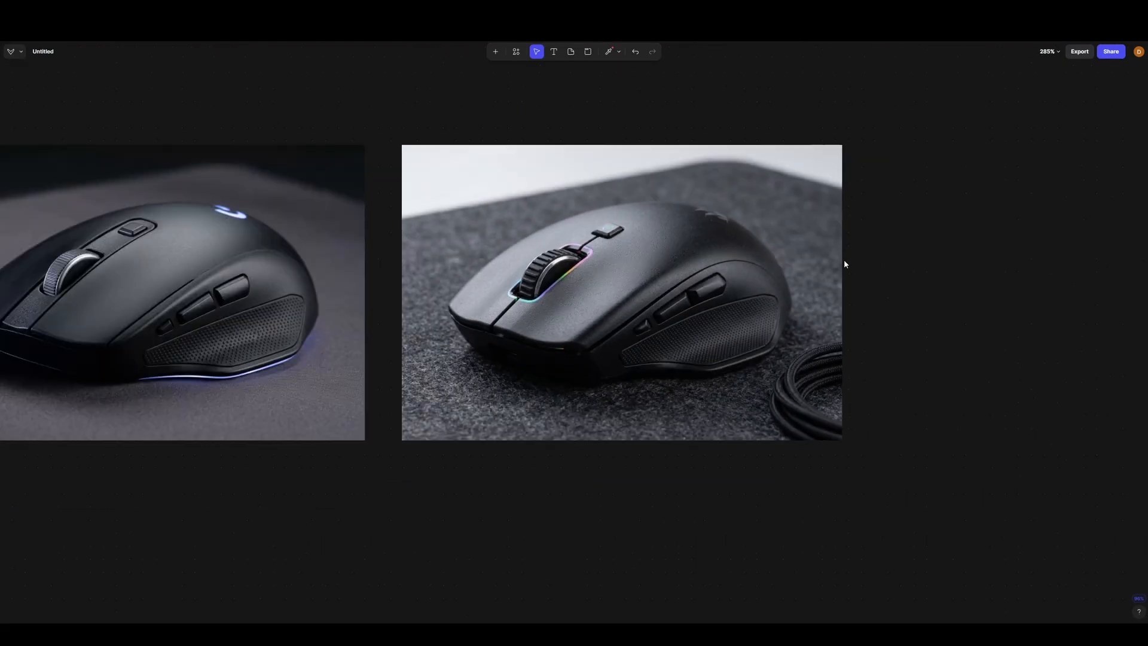
{"action": "left_click_drag", "start_coordinate": [426, 459], "coordinate": [799, 383]}
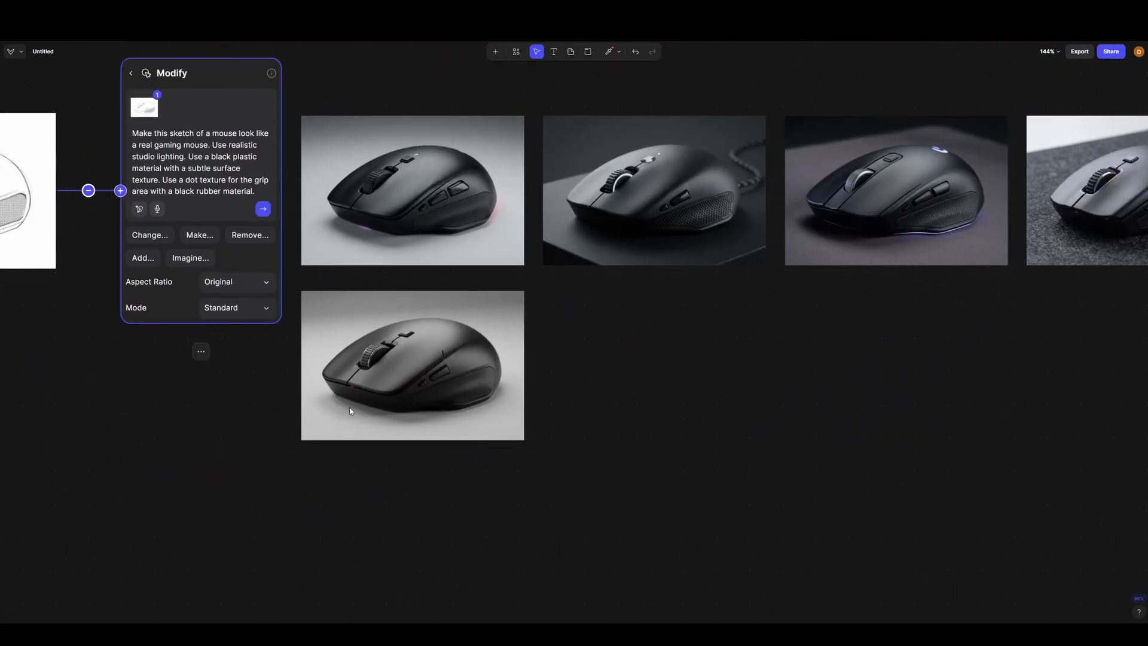
{"action": "scroll", "coordinate": [383, 359], "scroll_direction": "up", "scroll_amount": 5}
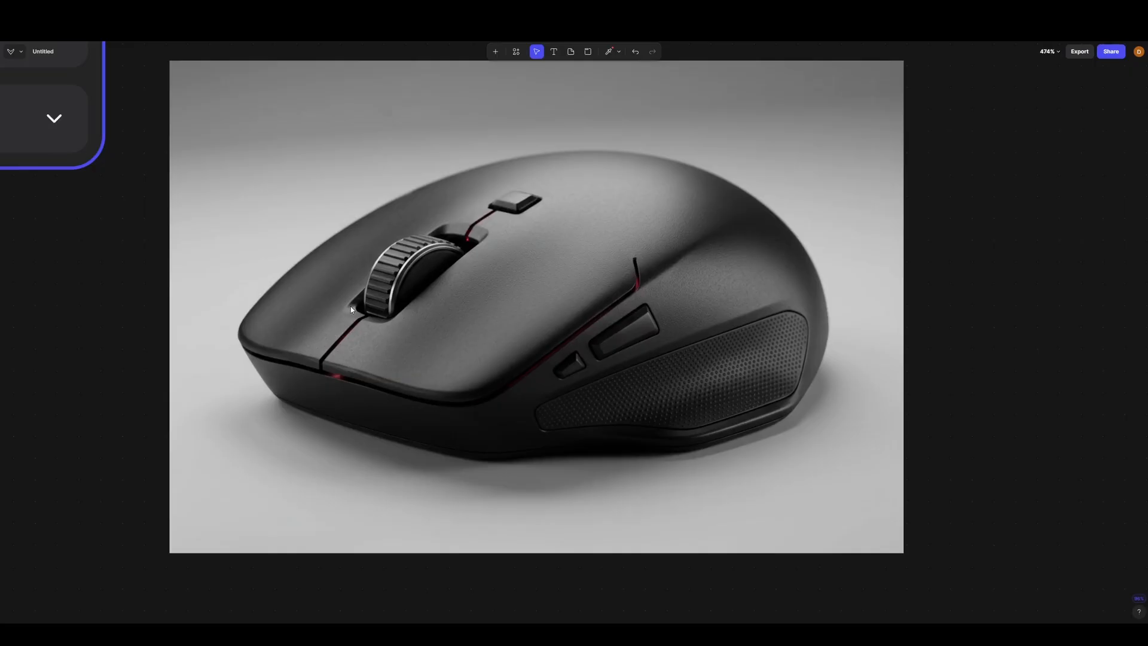
{"action": "scroll", "coordinate": [507, 341], "scroll_direction": "down", "scroll_amount": 10}
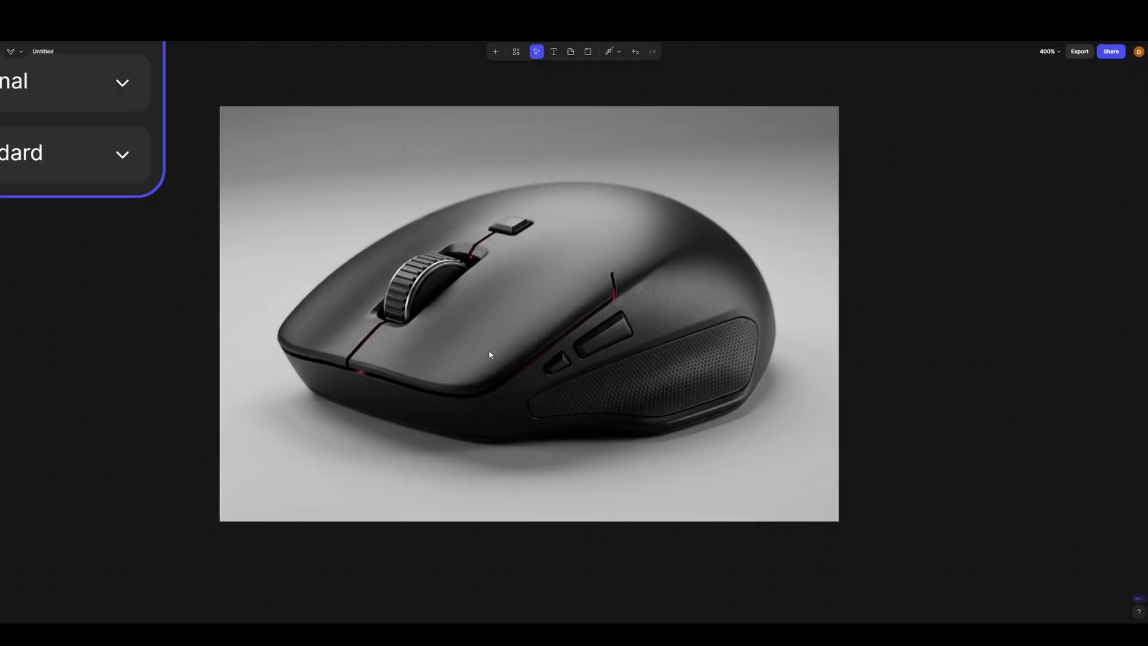
{"action": "scroll", "coordinate": [662, 404], "scroll_direction": "down", "scroll_amount": 3}
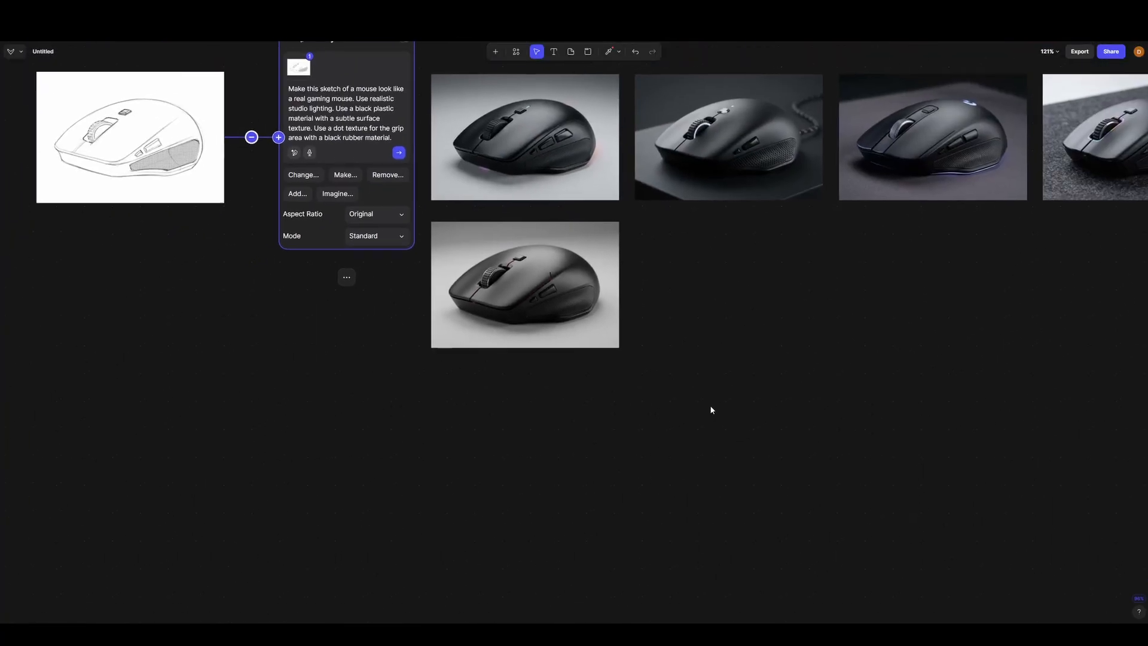
- Attach a new Modify block to the fifth mouse render, the one in the second row
{"action": "left_click_drag", "start_coordinate": [582, 228], "coordinate": [404, 416]}
{"action": "scroll", "coordinate": [715, 305], "scroll_direction": "down", "scroll_amount": 3}
{"action": "scroll", "coordinate": [577, 274], "scroll_direction": "up", "scroll_amount": 8}
{"action": "scroll", "coordinate": [262, 318], "scroll_direction": "down", "scroll_amount": 2}
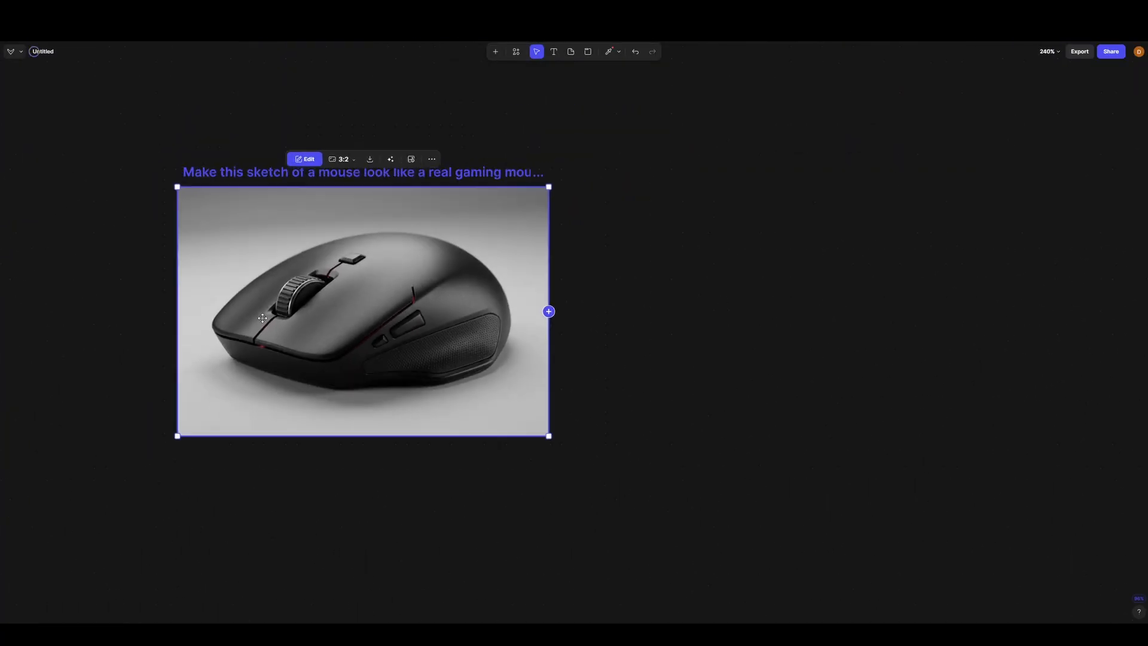
{"action": "left_click", "coordinate": [549, 311]}
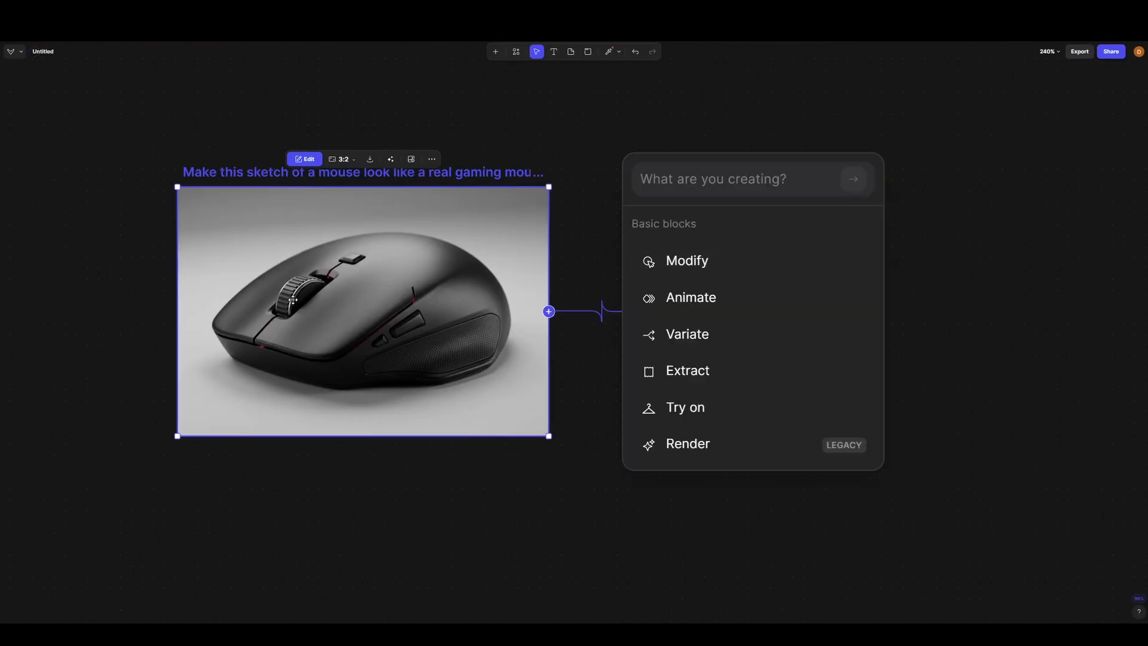
{"action": "scroll", "coordinate": [290, 299], "scroll_direction": "up", "scroll_amount": 7}
{"action": "scroll", "coordinate": [235, 322], "scroll_direction": "down", "scroll_amount": 7}
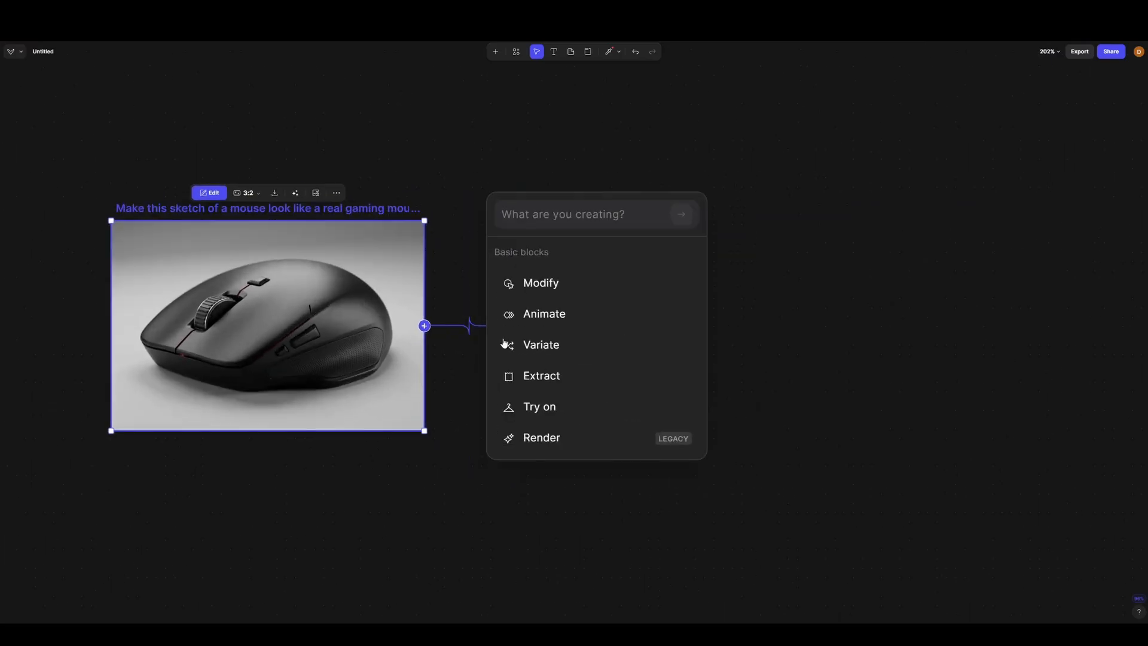
{"action": "left_click", "coordinate": [541, 284]}
{"action": "left_click", "coordinate": [590, 254]}
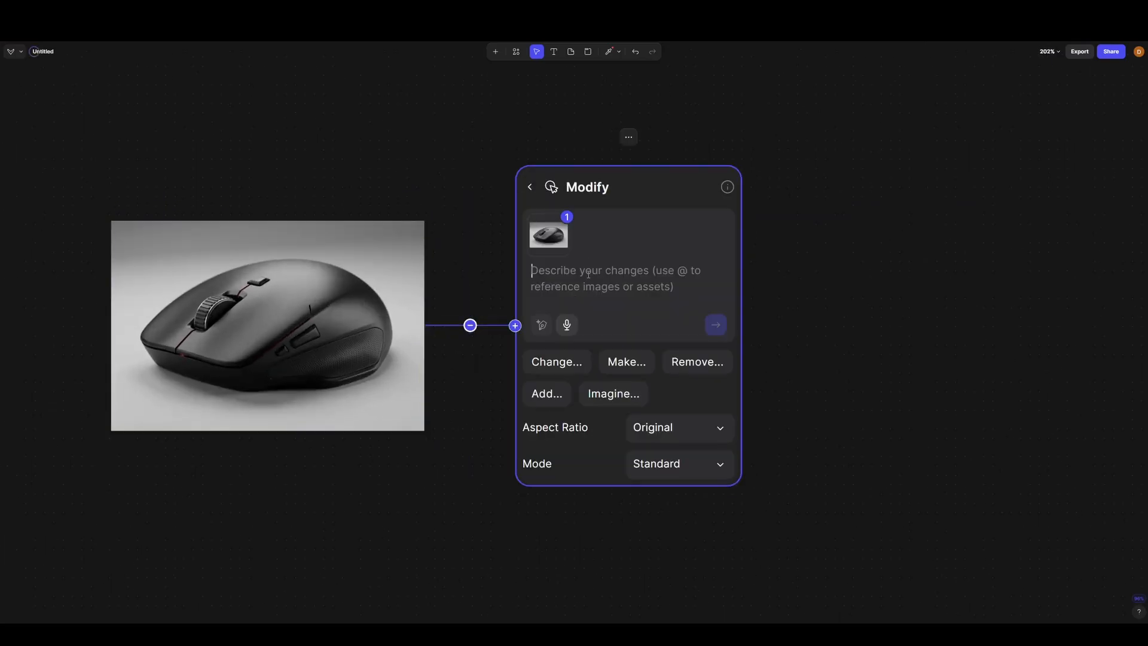
- Begin the new Modify prompt with "Make a new variation of the scroll wheel"
{"action": "key", "text": "Caps_Lock"}
{"action": "type", "text": "M"}
{"action": "key", "text": "Caps_Lock"}
{"action": "type", "text": "ake"}
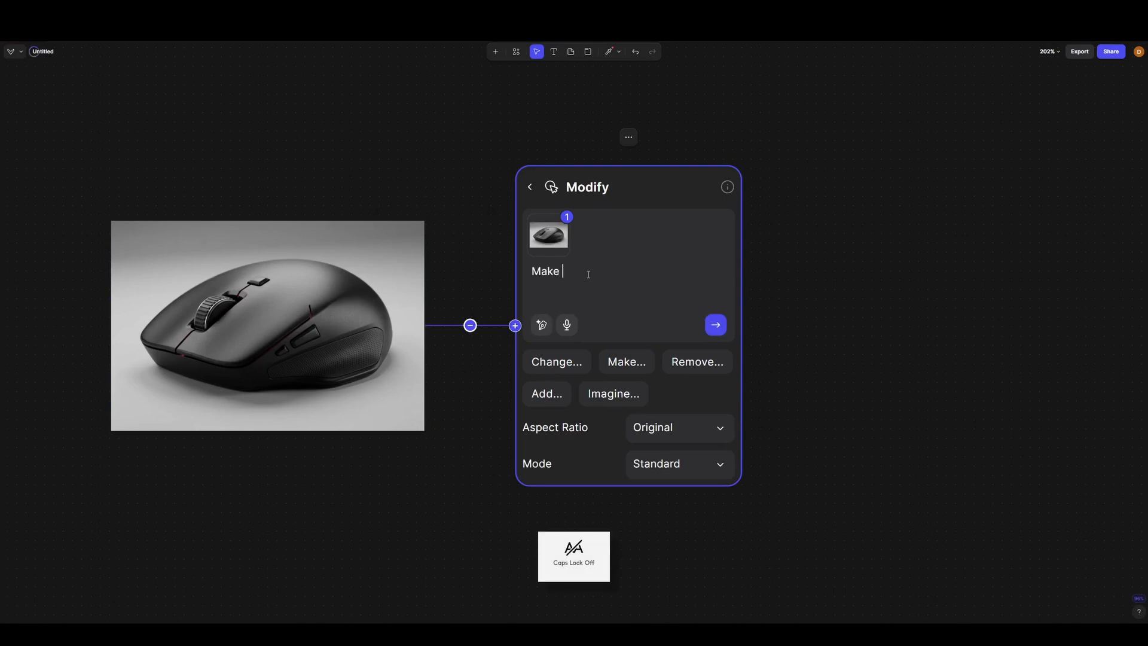
{"action": "type", "text": " a"}
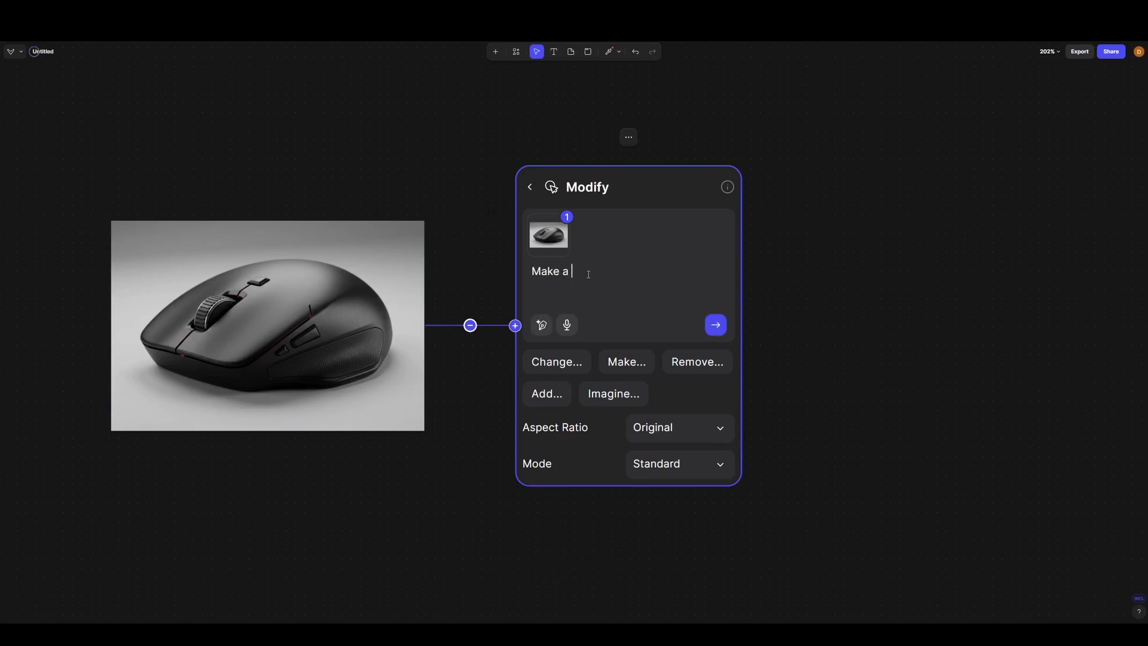
{"action": "type", "text": " new variation of the scroll wheel"}
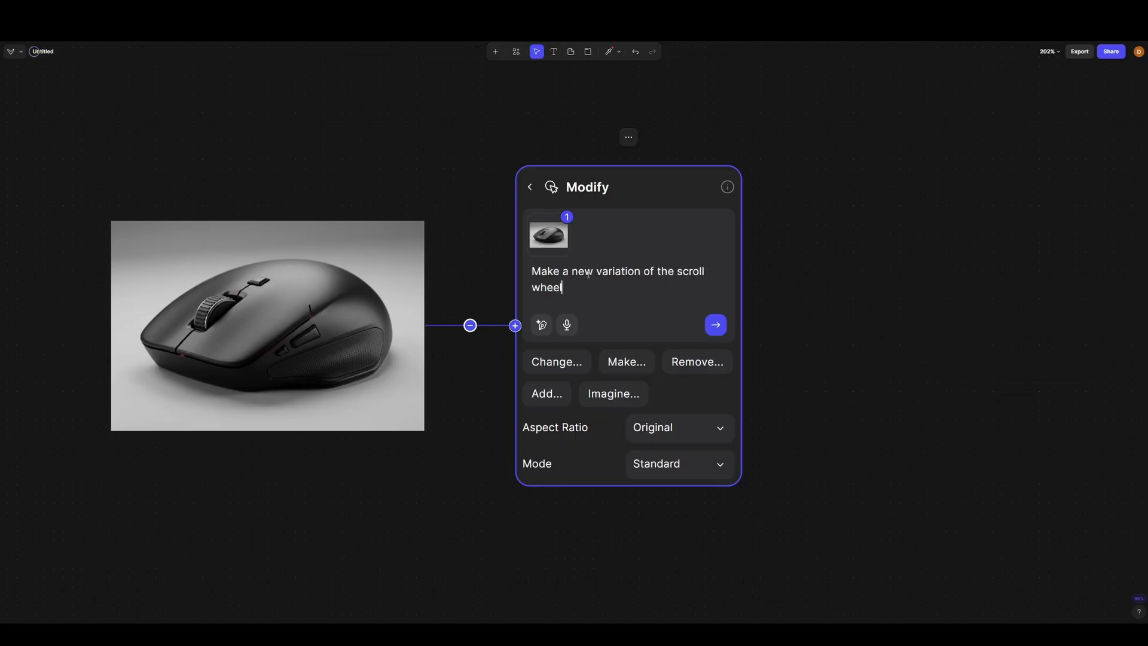
{"action": "type", "text": ". Keep ev"}
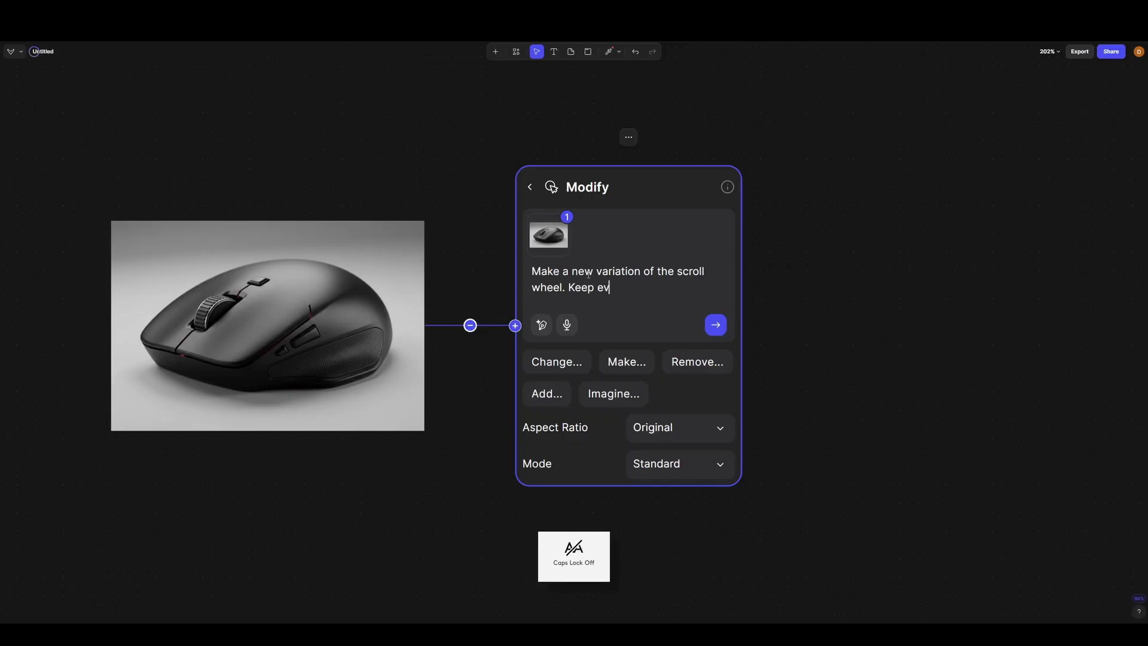
{"action": "type", "text": "erything else t"}
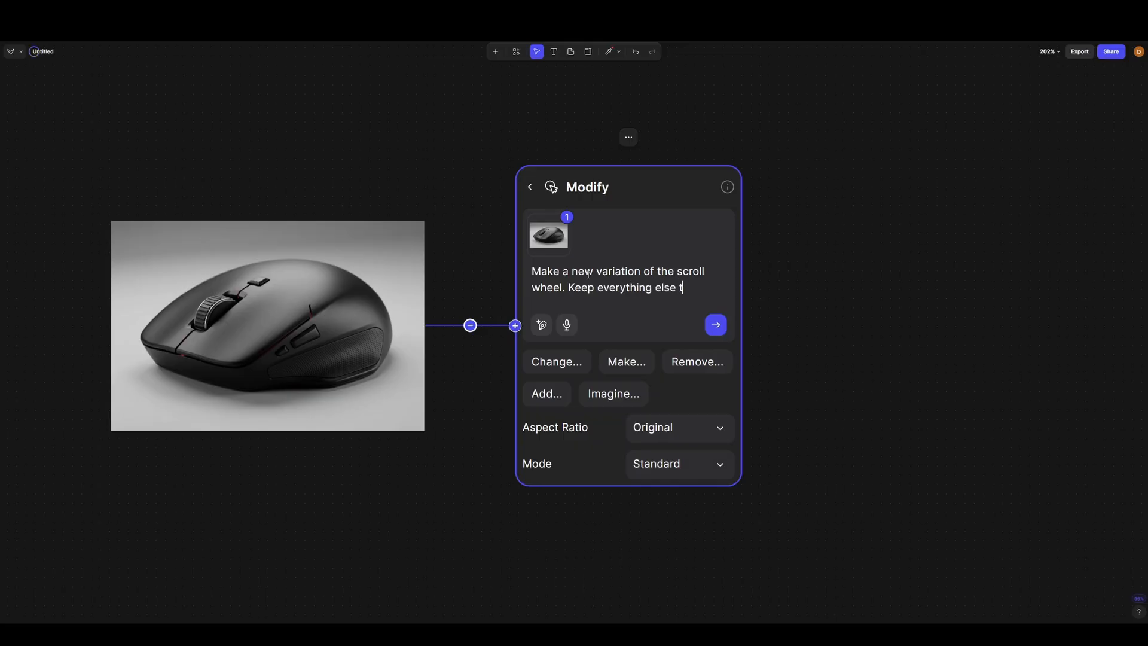
{"action": "type", "text": "he same"}
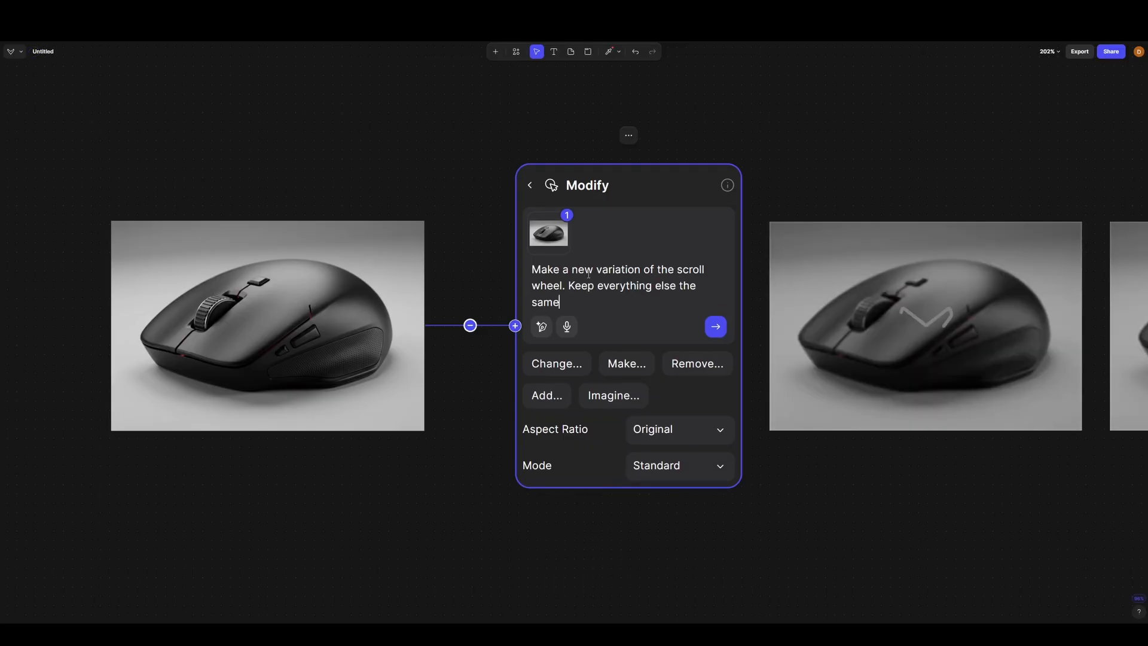
- Finish the prompt with "Keep everything else the same" and generate three variations
{"action": "scroll", "coordinate": [536, 304], "scroll_direction": "down", "scroll_amount": 5}
{"action": "left_click", "coordinate": [538, 304]}
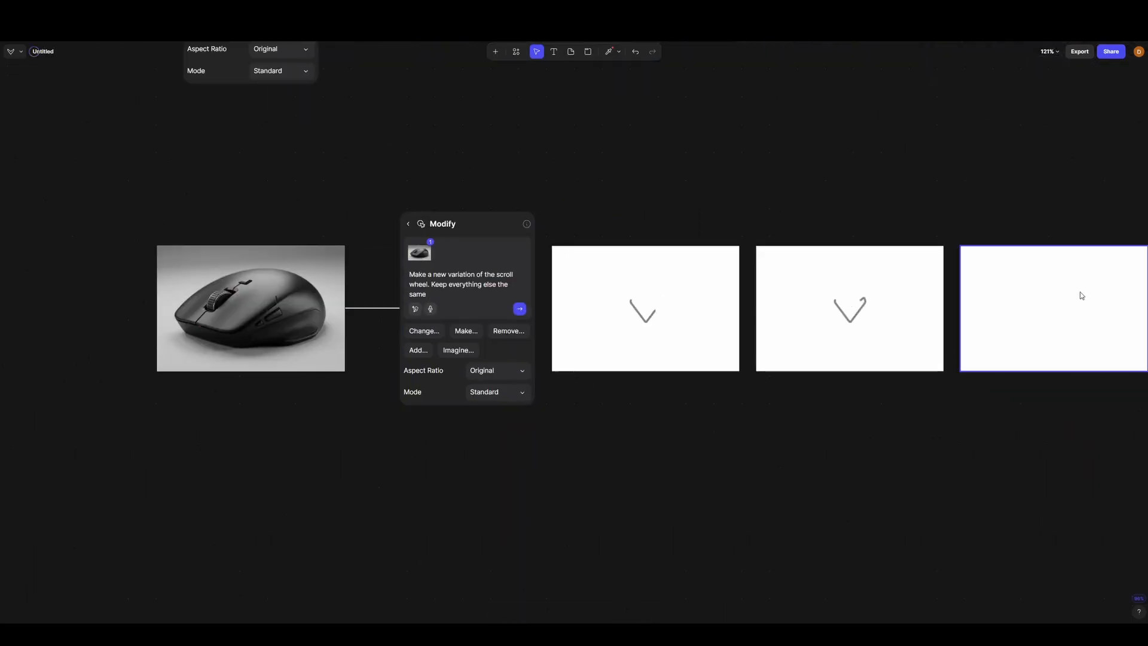
- Review the source render's scroll wheel up close and check on the three variations being generated
{"action": "left_click", "coordinate": [210, 308]}
{"action": "scroll", "coordinate": [210, 308], "scroll_direction": "up", "scroll_amount": 3}
{"action": "scroll", "coordinate": [210, 308], "scroll_direction": "up", "scroll_amount": 5}
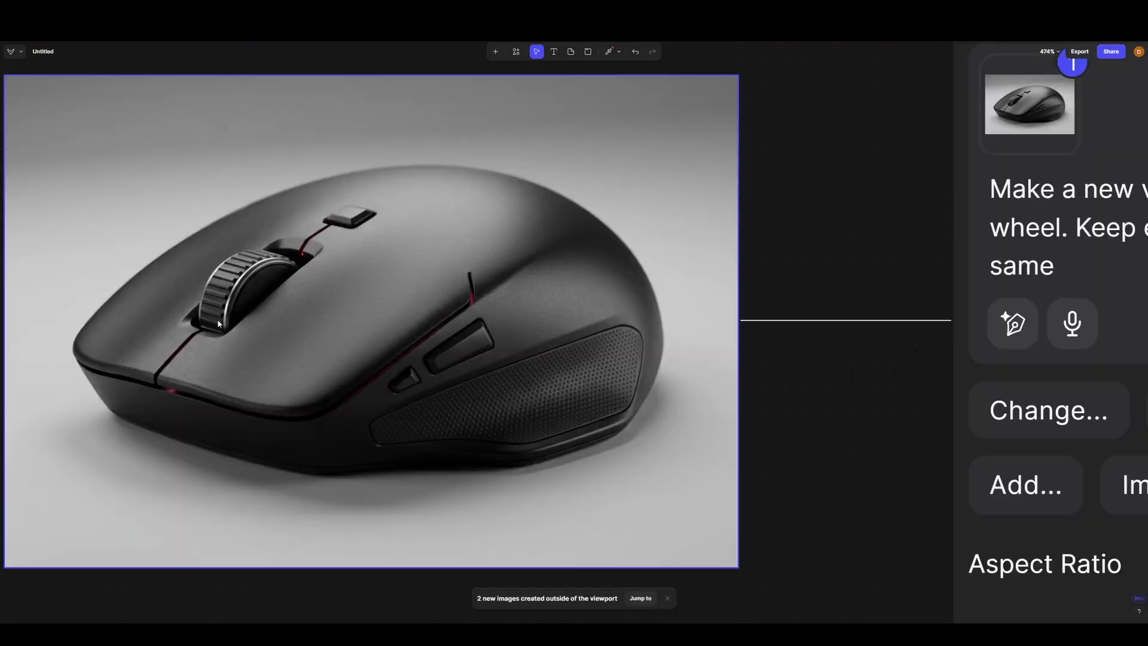
{"action": "scroll", "coordinate": [173, 370], "scroll_direction": "down", "scroll_amount": 4}
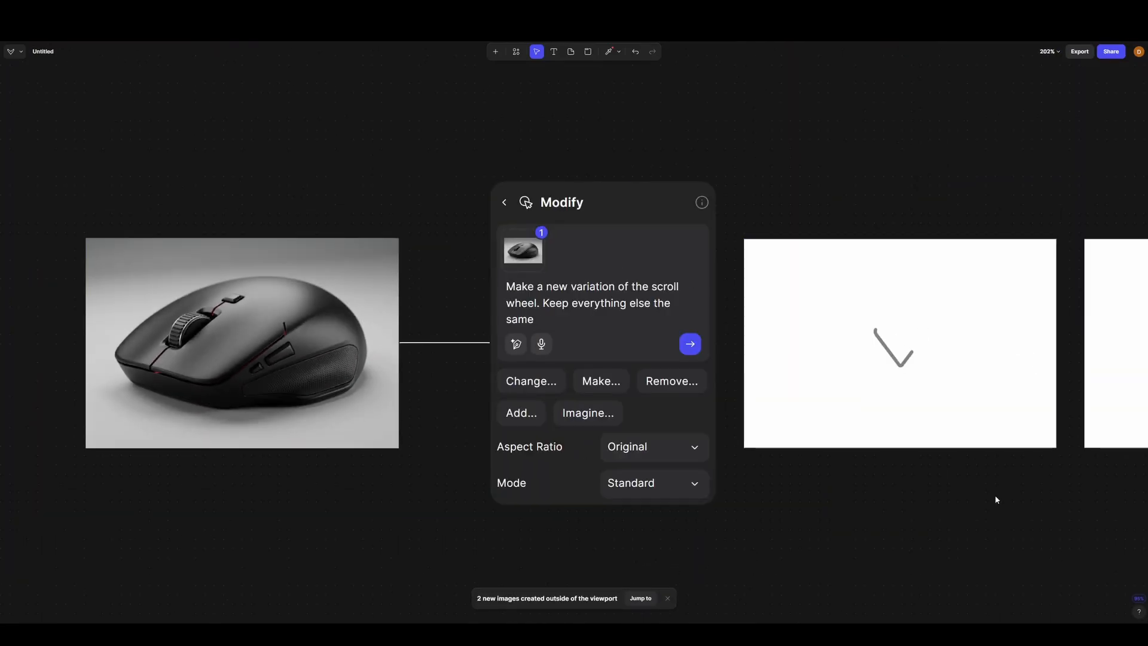
{"action": "left_click_drag", "start_coordinate": [997, 497], "coordinate": [861, 476]}
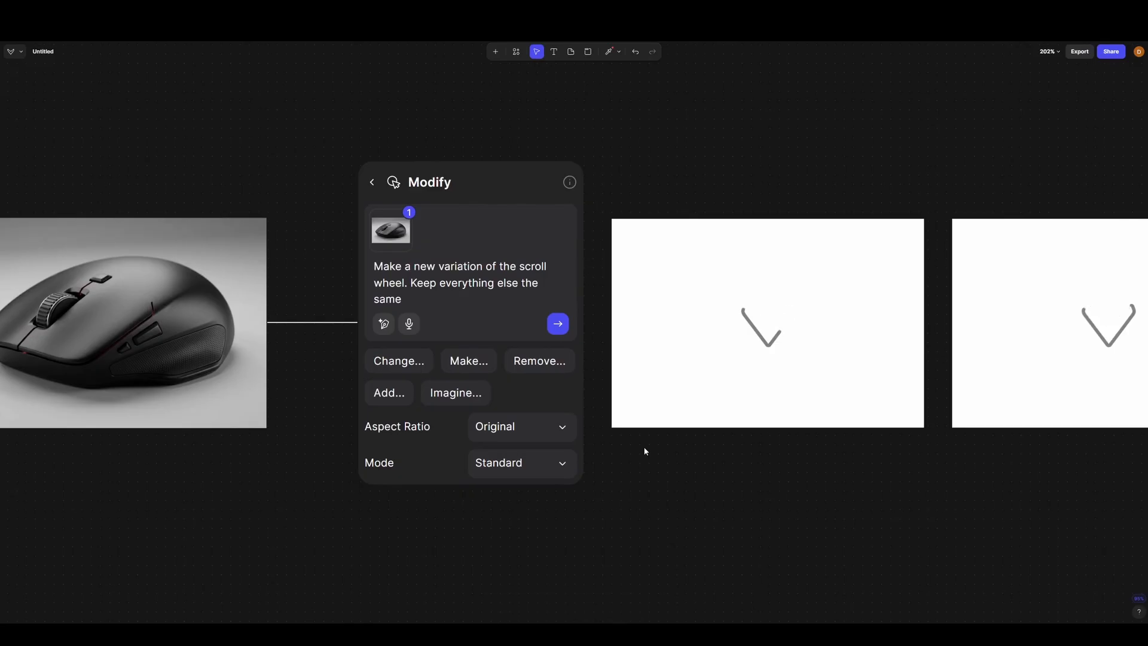
{"action": "scroll", "coordinate": [640, 430], "scroll_direction": "down", "scroll_amount": 2}
{"action": "left_click_drag", "start_coordinate": [915, 440], "coordinate": [749, 399]}
{"action": "scroll", "coordinate": [552, 411], "scroll_direction": "down", "scroll_amount": 1}
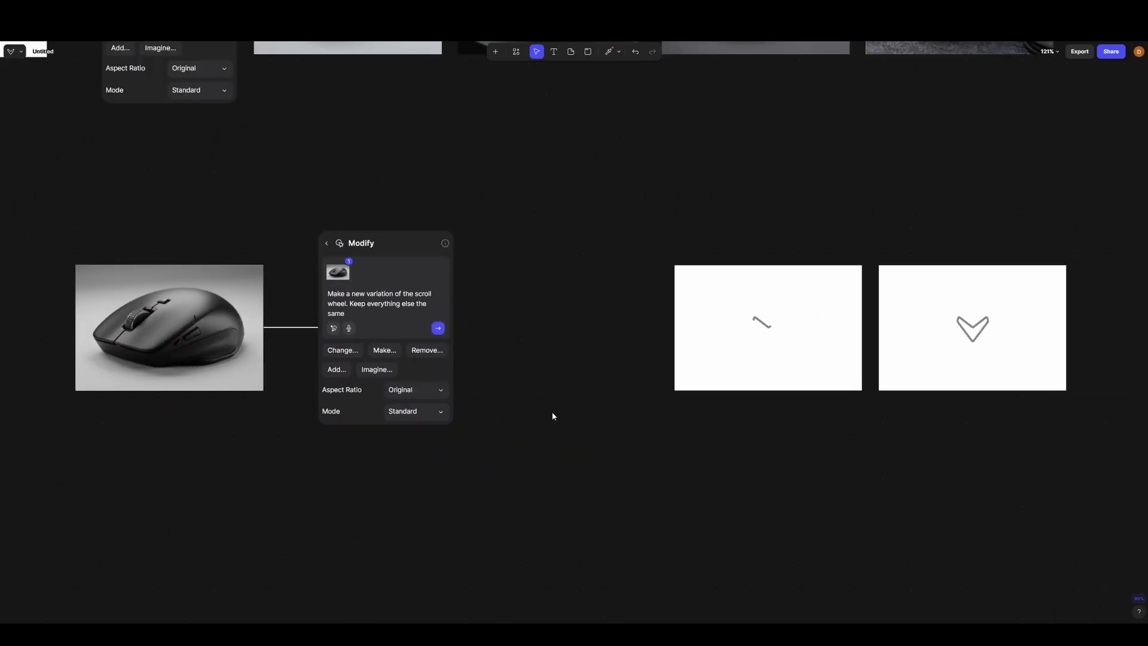
{"action": "left_click_drag", "start_coordinate": [1112, 327], "coordinate": [1042, 311]}
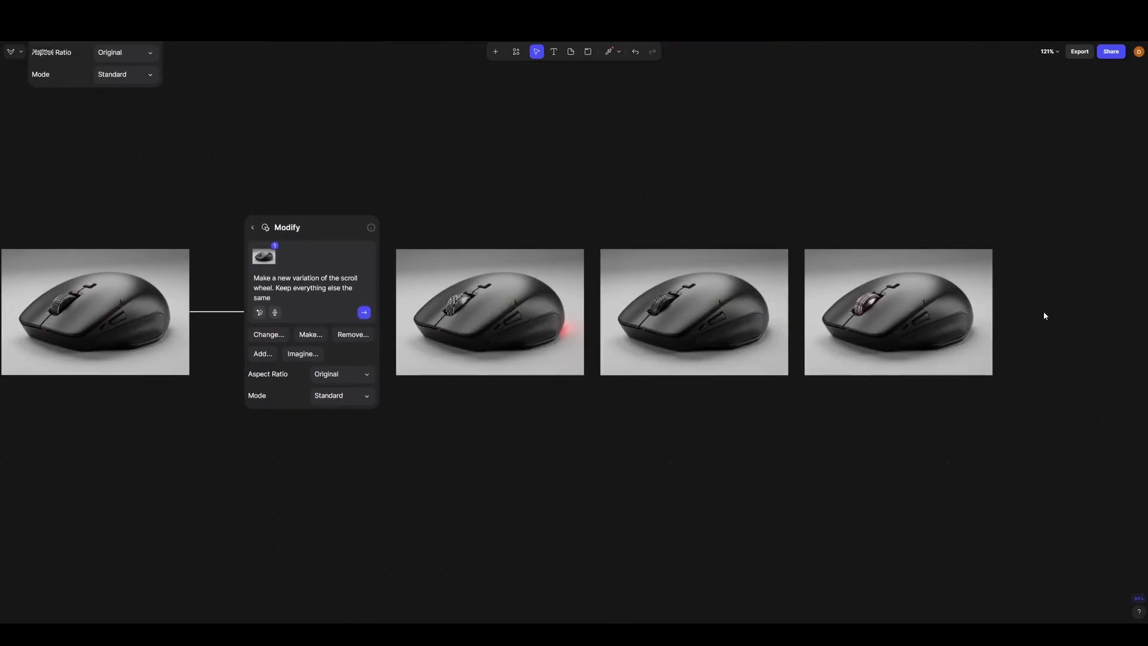
- Examine the scroll wheel designs in the three generated variations up close, one after another
{"action": "scroll", "coordinate": [446, 300], "scroll_direction": "up", "scroll_amount": 10}
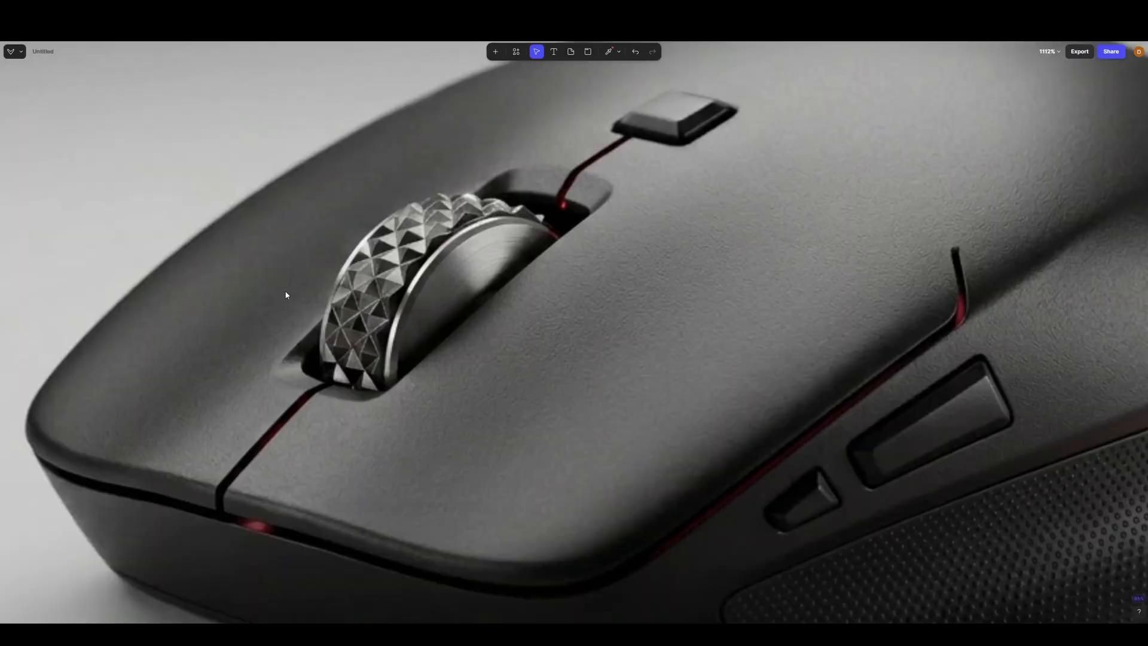
{"action": "scroll", "coordinate": [360, 318], "scroll_direction": "down", "scroll_amount": 2}
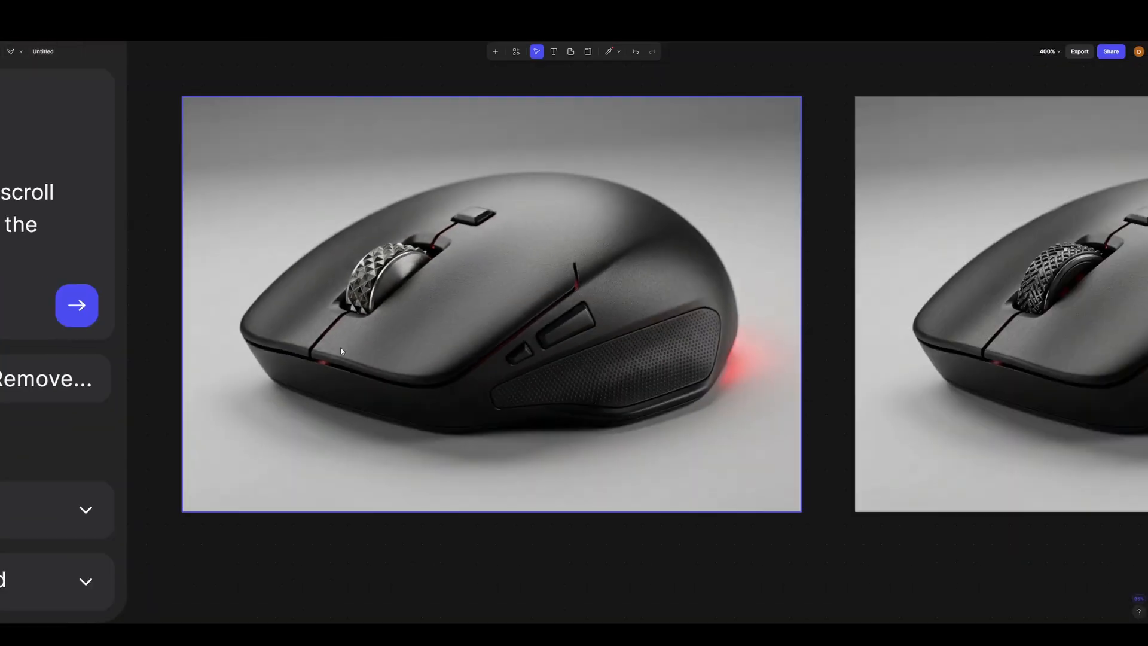
{"action": "left_click_drag", "start_coordinate": [915, 361], "coordinate": [443, 360]}
{"action": "right_click", "coordinate": [442, 360]}
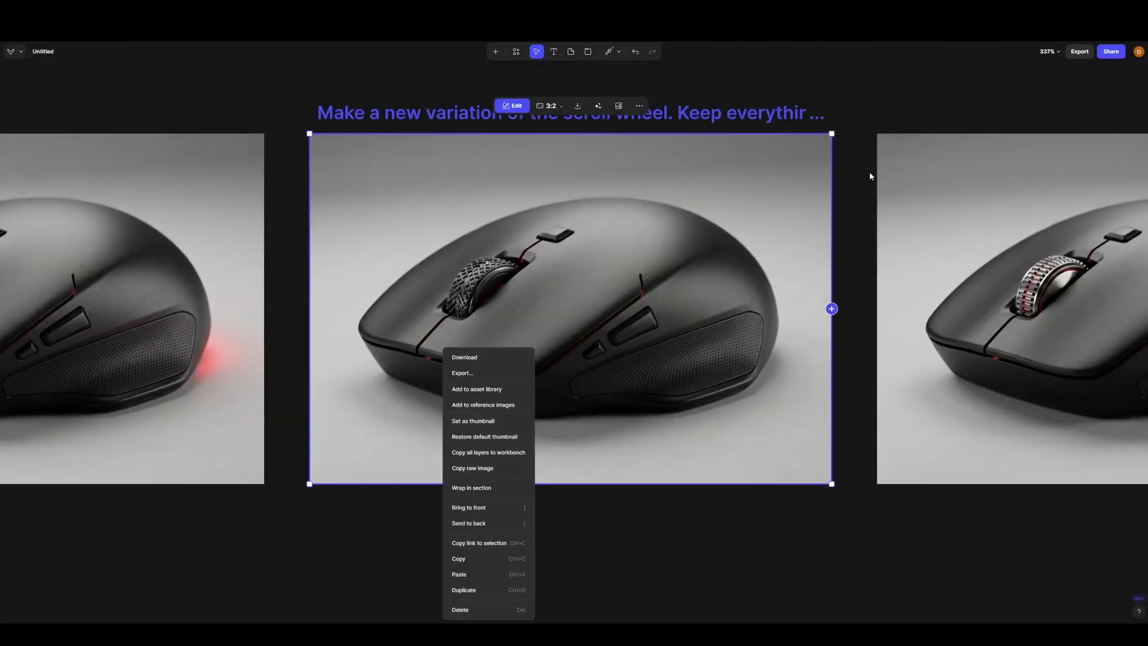
{"action": "left_click", "coordinate": [546, 287]}
{"action": "scroll", "coordinate": [472, 288], "scroll_direction": "up", "scroll_amount": 7}
{"action": "scroll", "coordinate": [432, 271], "scroll_direction": "down", "scroll_amount": 5}
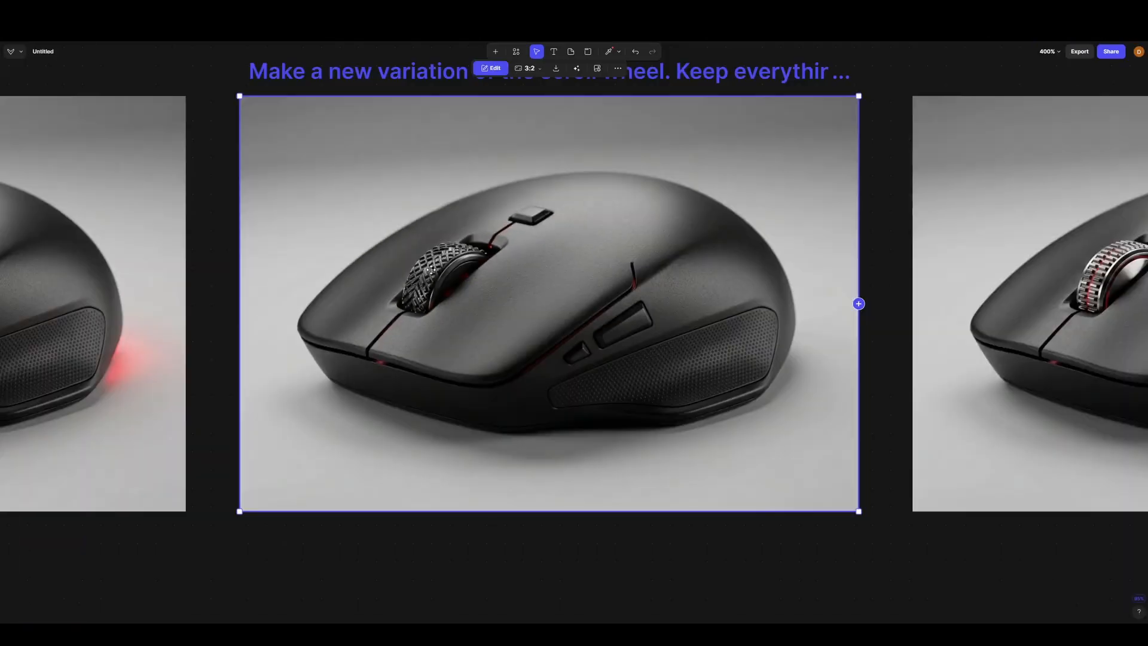
{"action": "scroll", "coordinate": [431, 271], "scroll_direction": "down", "scroll_amount": 3}
{"action": "scroll", "coordinate": [926, 296], "scroll_direction": "up", "scroll_amount": 5}
{"action": "scroll", "coordinate": [964, 298], "scroll_direction": "down", "scroll_amount": 3}
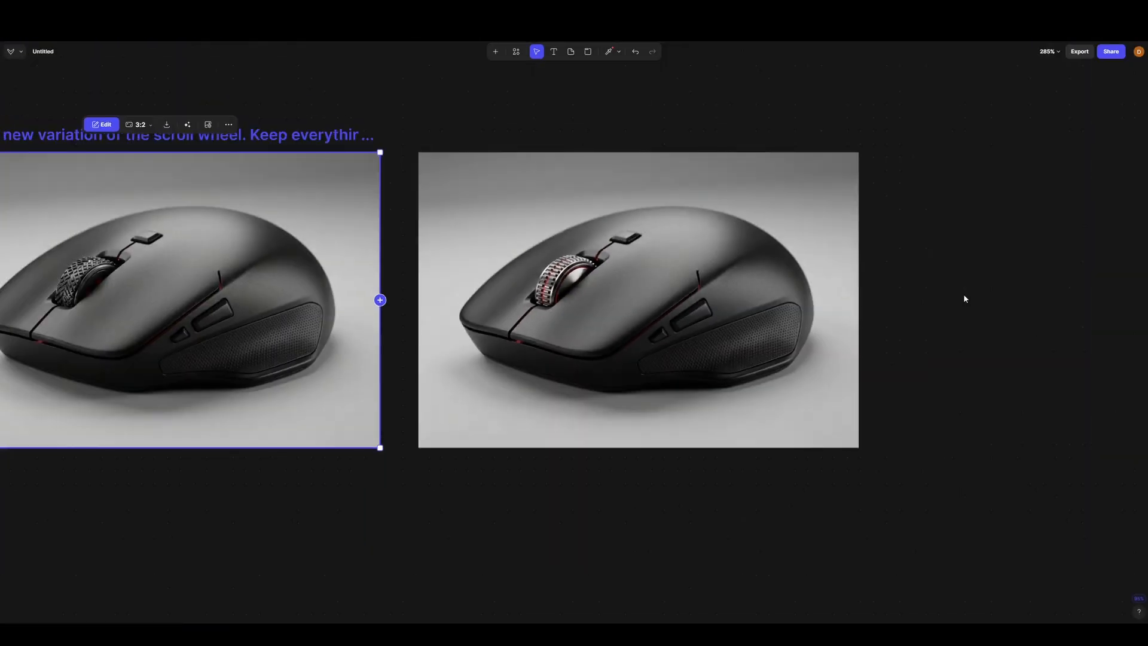
{"action": "scroll", "coordinate": [702, 259], "scroll_direction": "right", "scroll_amount": 2}
{"action": "scroll", "coordinate": [463, 259], "scroll_direction": "down", "scroll_amount": 3}
- Attach a Modify block to the third scroll wheel variation
{"action": "left_click", "coordinate": [473, 303]}
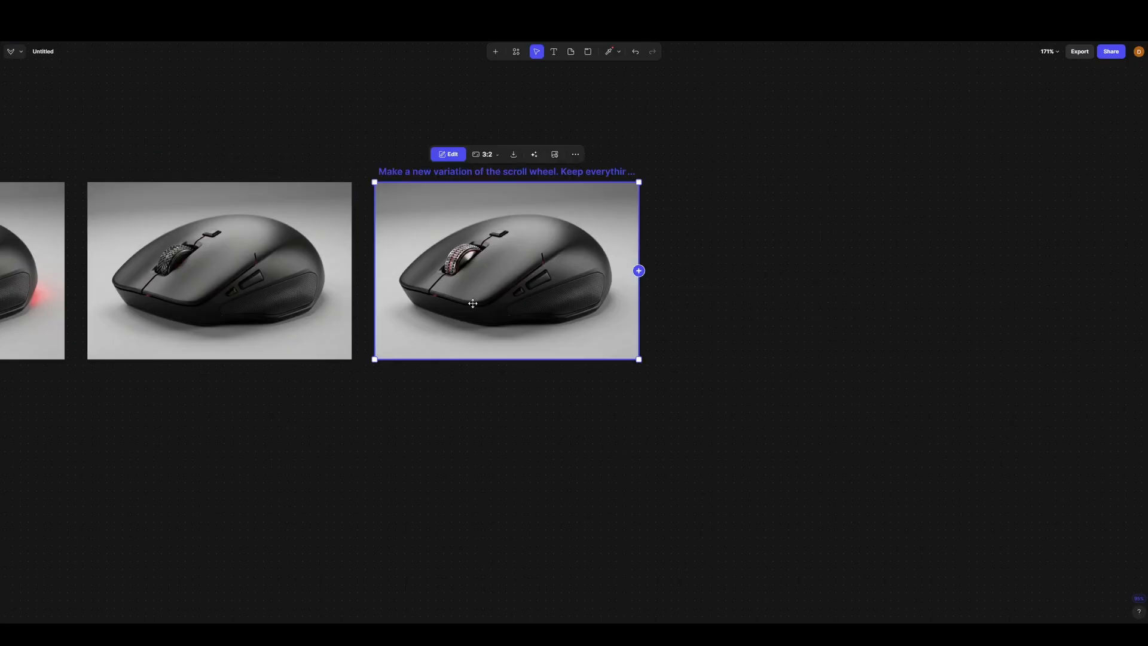
{"action": "left_click", "coordinate": [639, 271]}
{"action": "left_click", "coordinate": [733, 233]}
- Retry the failed canvas sync and start the Modify prompt with "Add an led to the outside of the"
{"action": "key", "text": "Caps_Lock"}
{"action": "type", "text": "ADD"}
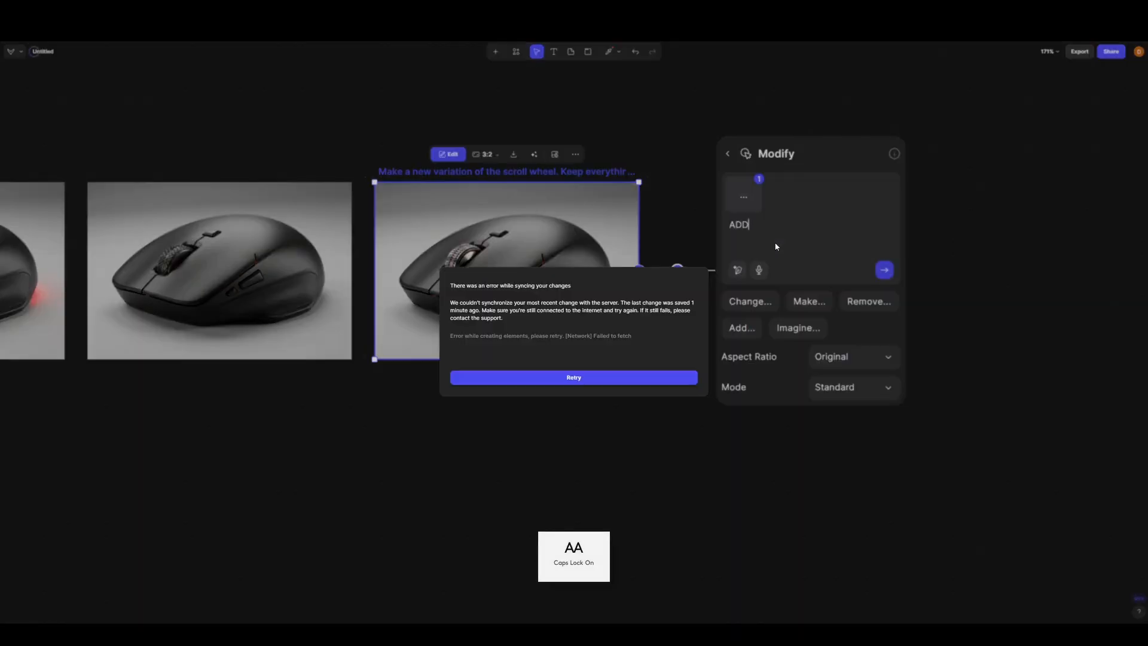
{"action": "left_click", "coordinate": [518, 378]}
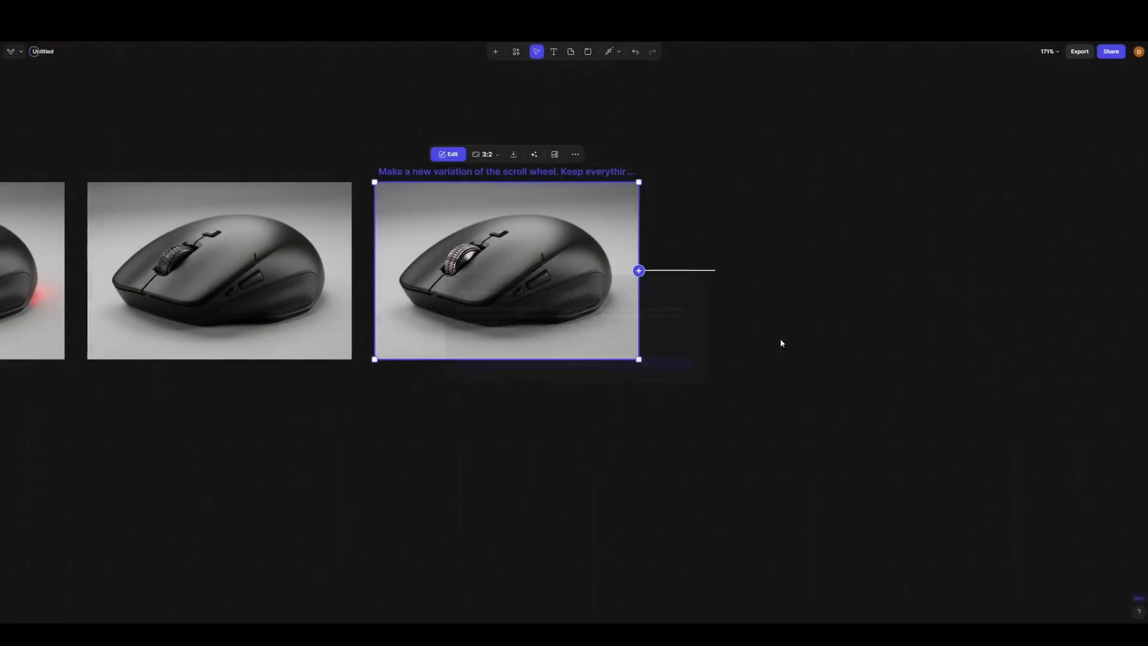
{"action": "left_click", "coordinate": [789, 226]}
{"action": "key", "text": "BackSpace"}
{"action": "key", "text": "BackSpace"}
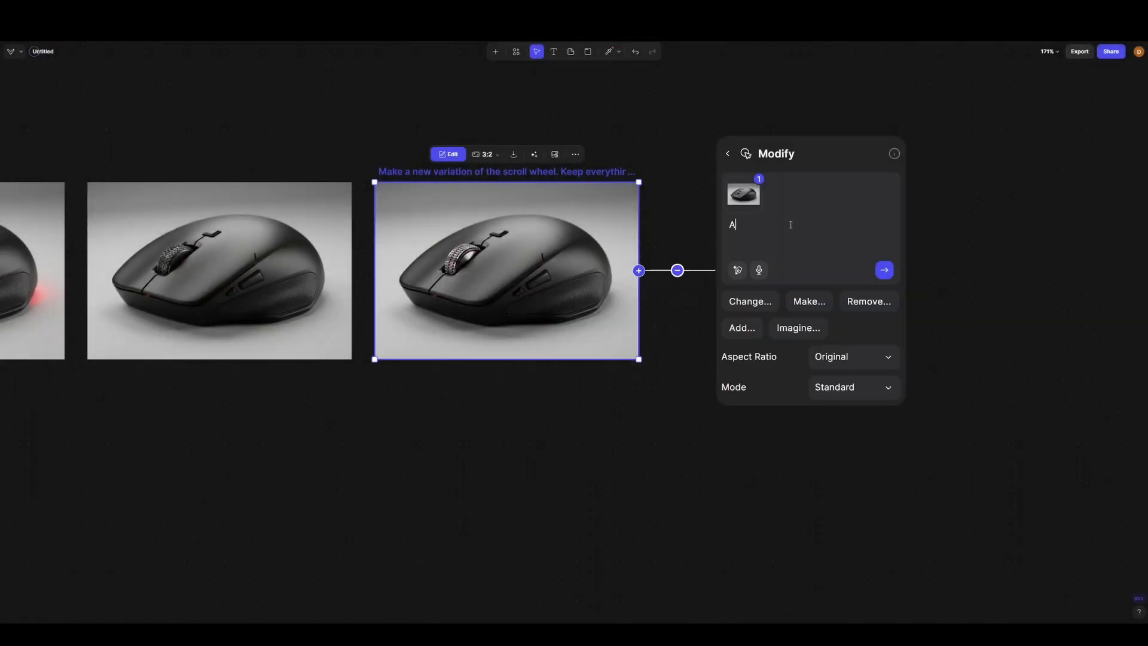
{"action": "key", "text": "Caps_Lock"}
{"action": "type", "text": "dd"}
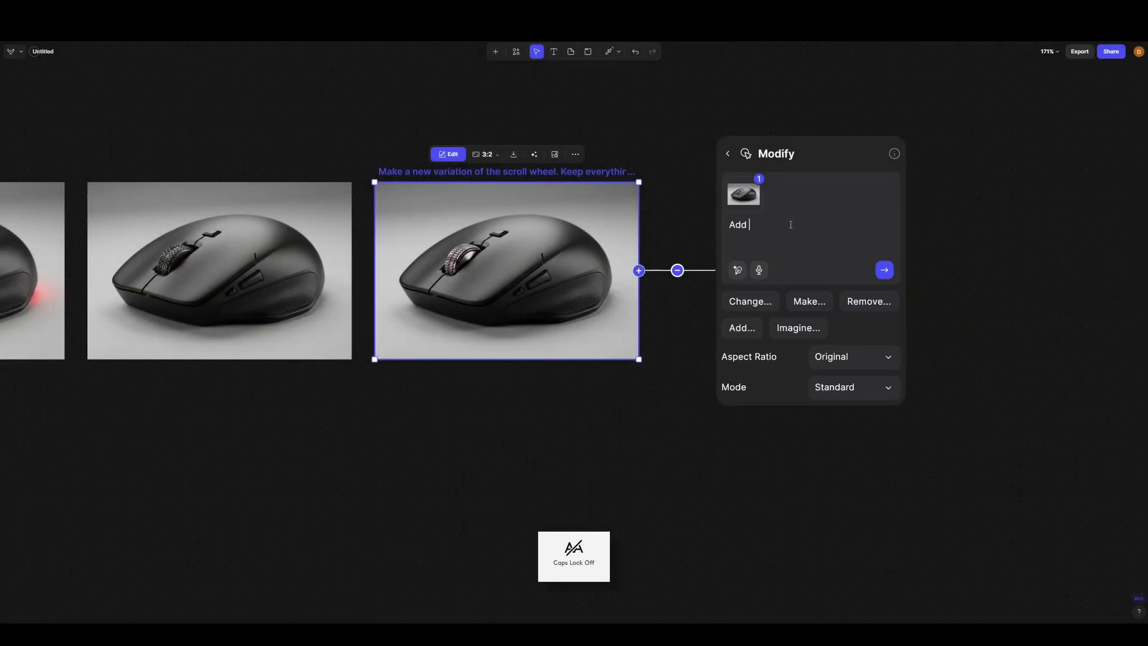
{"action": "type", "text": " an led to the outside of the"}
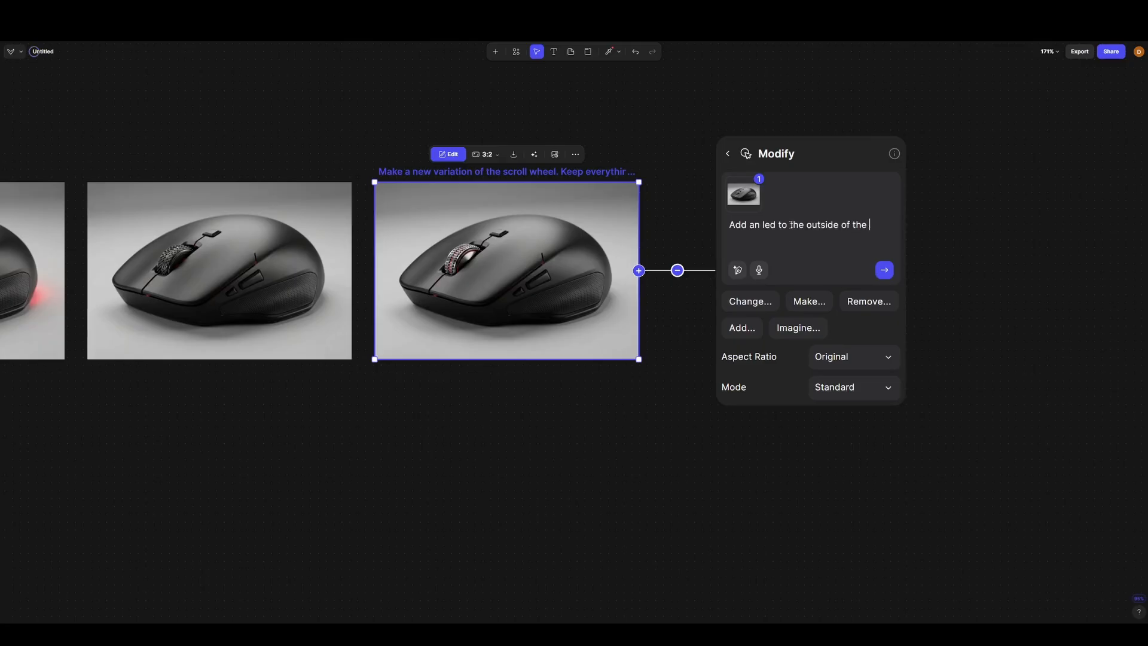
- Finish the prompt with "mouse scroll wheel. Keep everything else the same" and generate two variations
{"action": "type", "text": "se scroll wheel."}
{"action": "key", "text": "Caps_Lock"}
{"action": "type", "text": "K"}
{"action": "key", "text": "Caps_Lock"}
{"action": "type", "text": "eep everything else the same"}
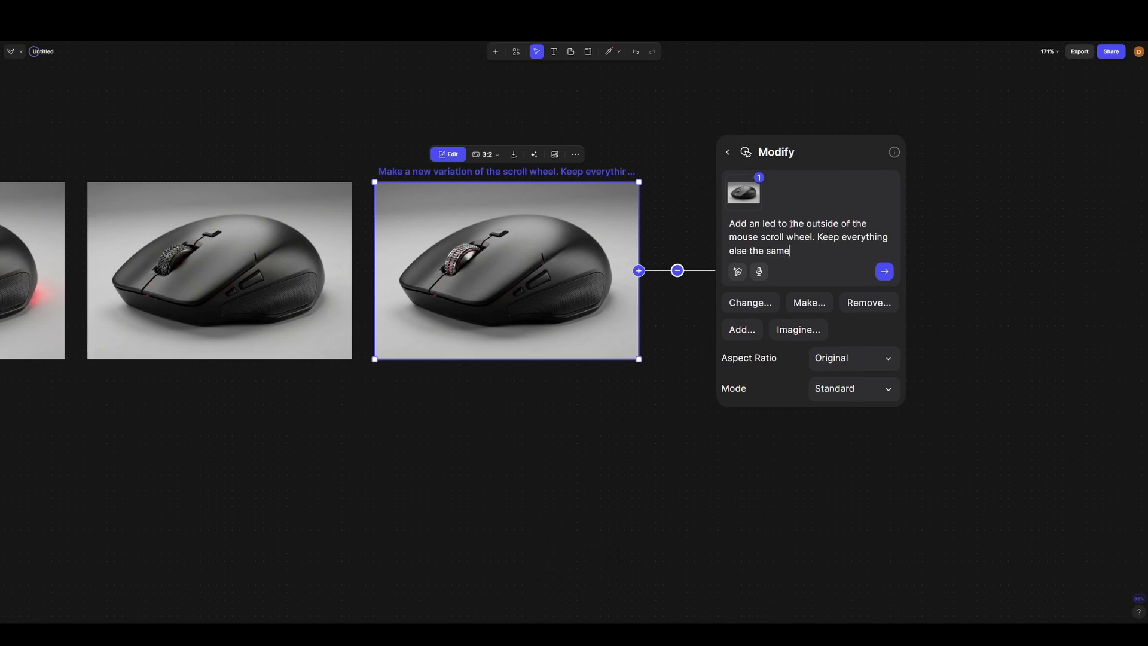
{"action": "key", "text": "Return"}
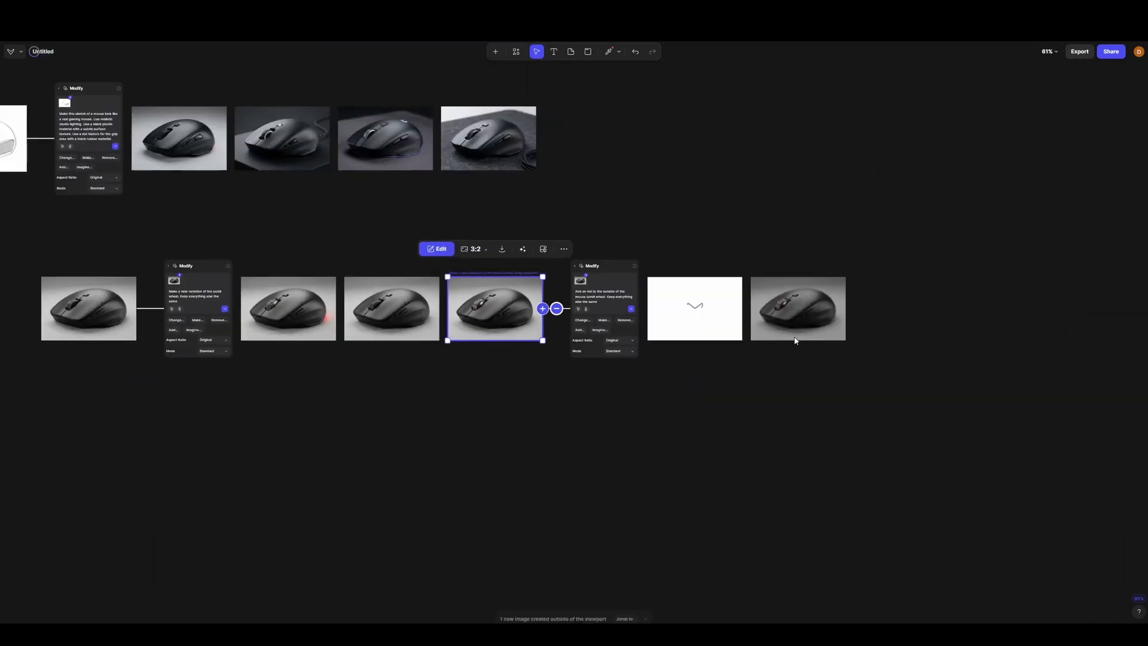
- Wait for the two LED variations to generate and examine the first one's scroll wheel lighting up close
{"action": "scroll", "coordinate": [460, 282], "scroll_direction": "up", "scroll_amount": 2}
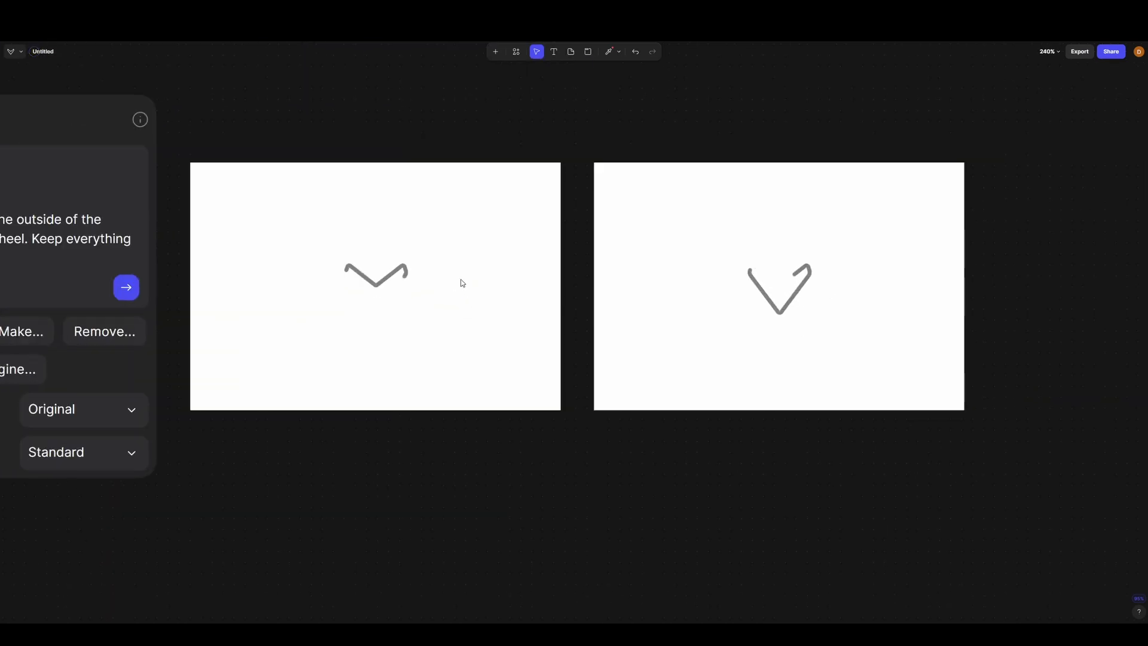
{"action": "left_click_drag", "start_coordinate": [576, 303], "coordinate": [576, 311]}
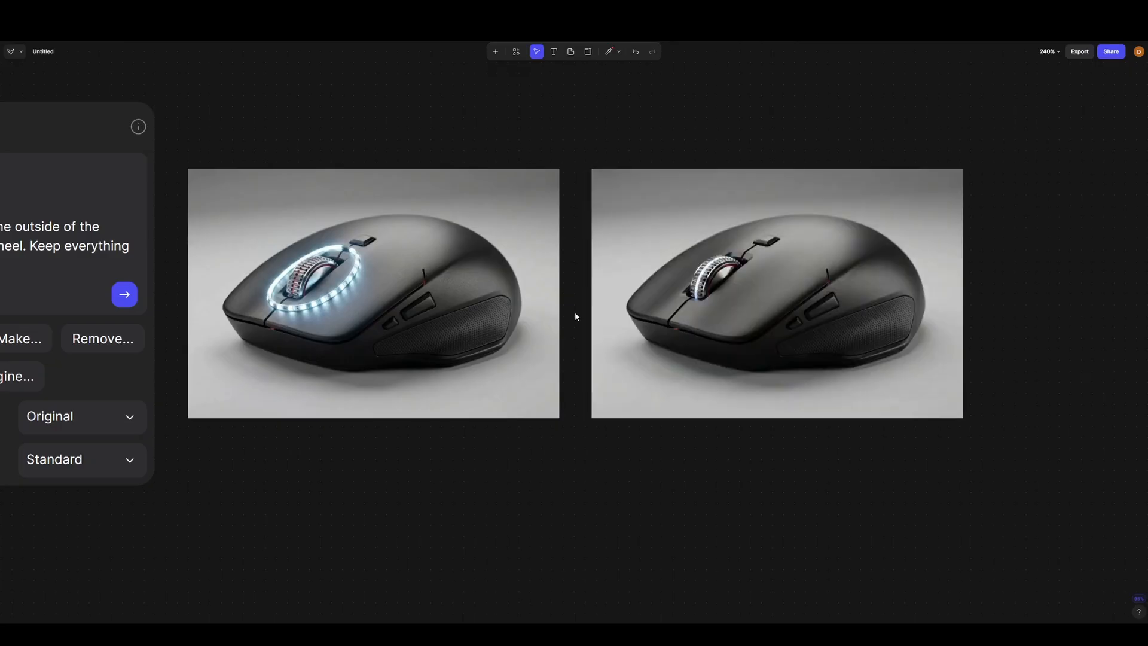
{"action": "scroll", "coordinate": [305, 290], "scroll_direction": "up", "scroll_amount": 5}
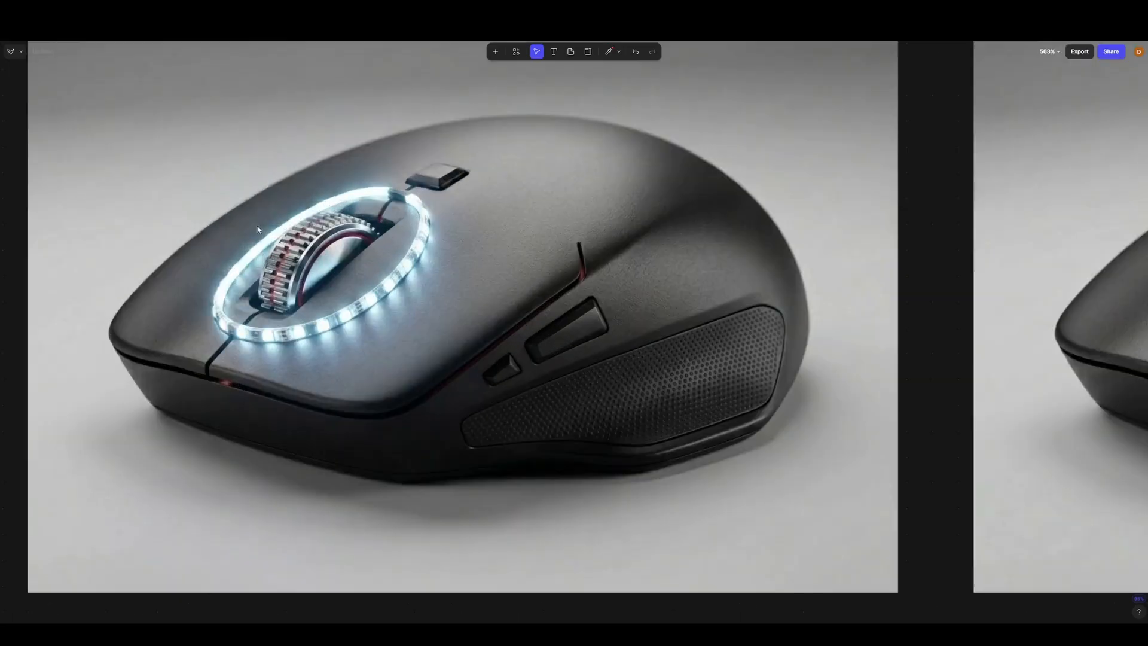
{"action": "scroll", "coordinate": [310, 208], "scroll_direction": "up", "scroll_amount": 5}
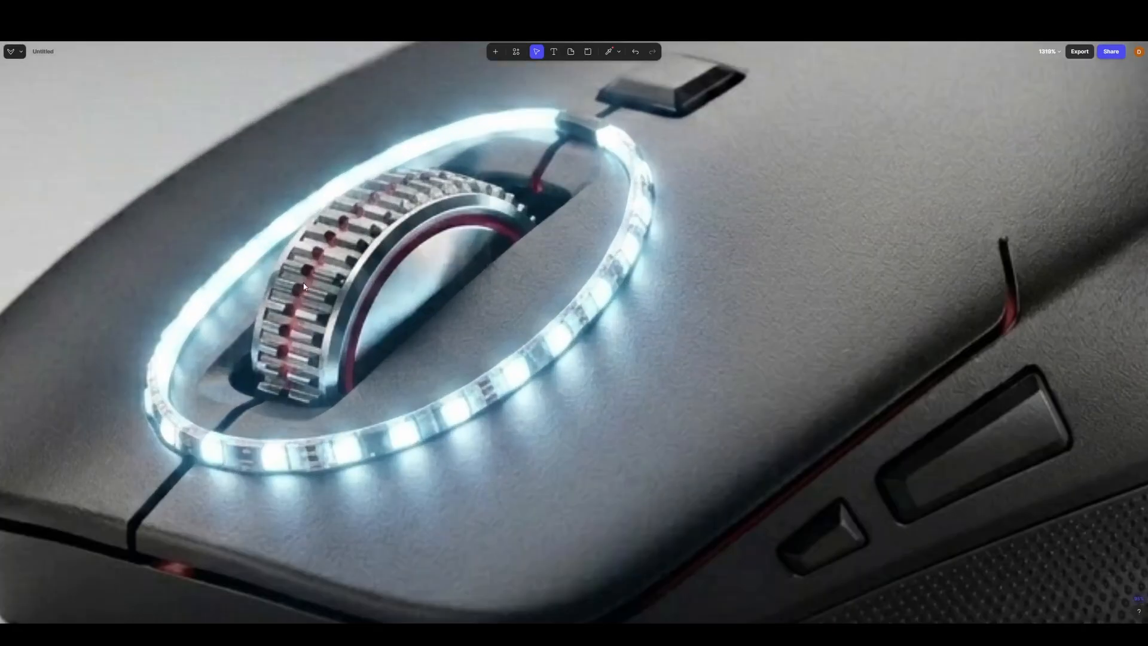
{"action": "scroll", "coordinate": [453, 310], "scroll_direction": "down", "scroll_amount": 2}
{"action": "scroll", "coordinate": [344, 301], "scroll_direction": "up", "scroll_amount": 2}
{"action": "scroll", "coordinate": [335, 301], "scroll_direction": "down", "scroll_amount": 1}
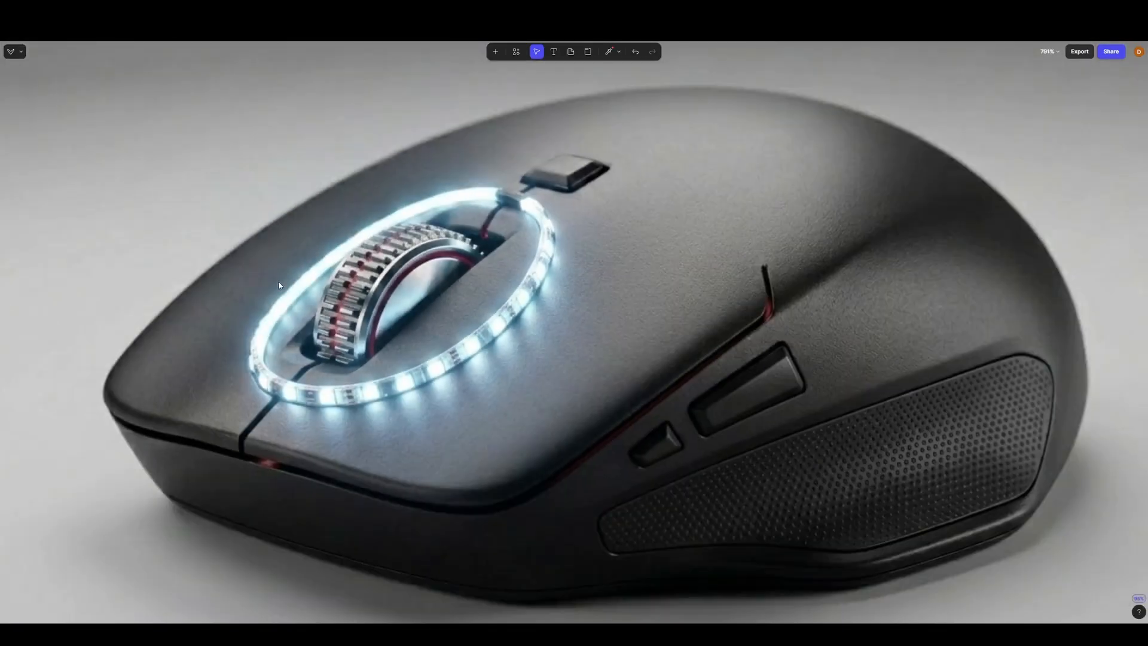
{"action": "scroll", "coordinate": [279, 285], "scroll_direction": "down", "scroll_amount": 7}
- Examine the scroll wheel lighting in the second LED variation up close
{"action": "left_click_drag", "start_coordinate": [752, 312], "coordinate": [531, 298]}
{"action": "right_click", "coordinate": [537, 305]}
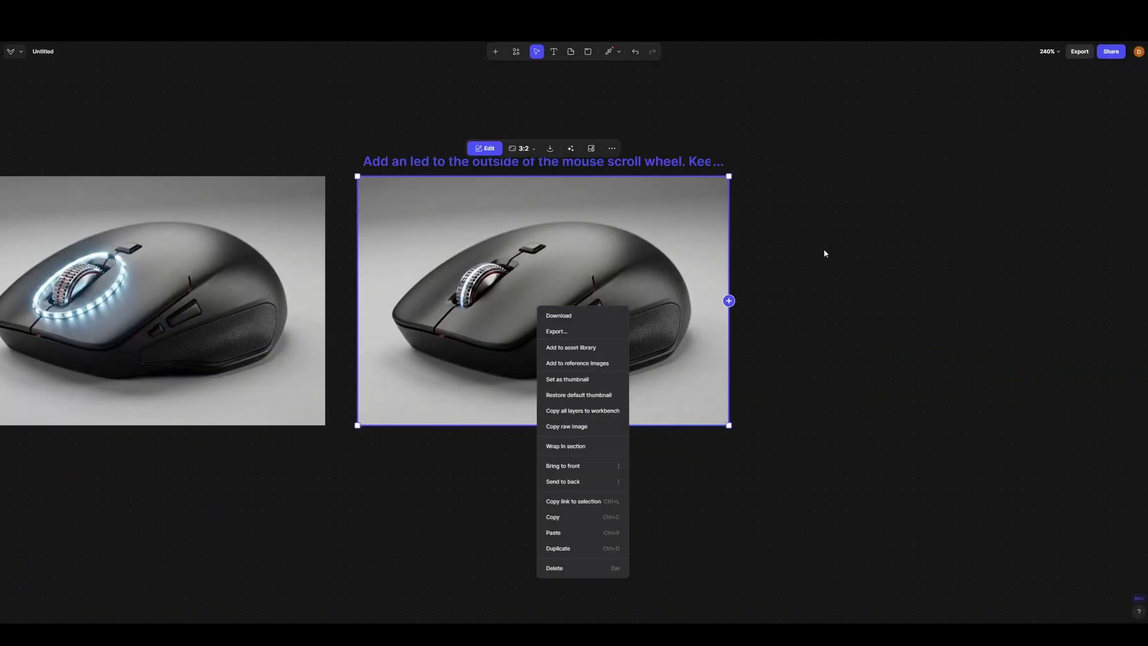
{"action": "left_click", "coordinate": [824, 253]}
{"action": "scroll", "coordinate": [586, 312], "scroll_direction": "up", "scroll_amount": 3}
{"action": "scroll", "coordinate": [419, 327], "scroll_direction": "down", "scroll_amount": 1}
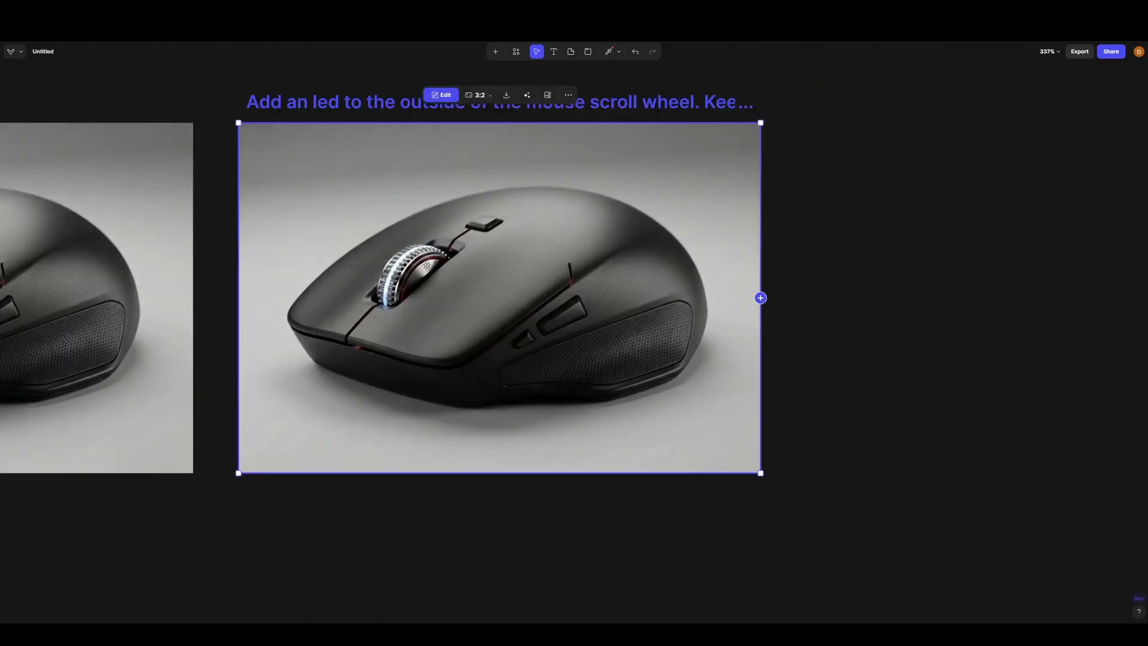
{"action": "scroll", "coordinate": [427, 266], "scroll_direction": "up", "scroll_amount": 4}
{"action": "scroll", "coordinate": [370, 286], "scroll_direction": "down", "scroll_amount": 5}
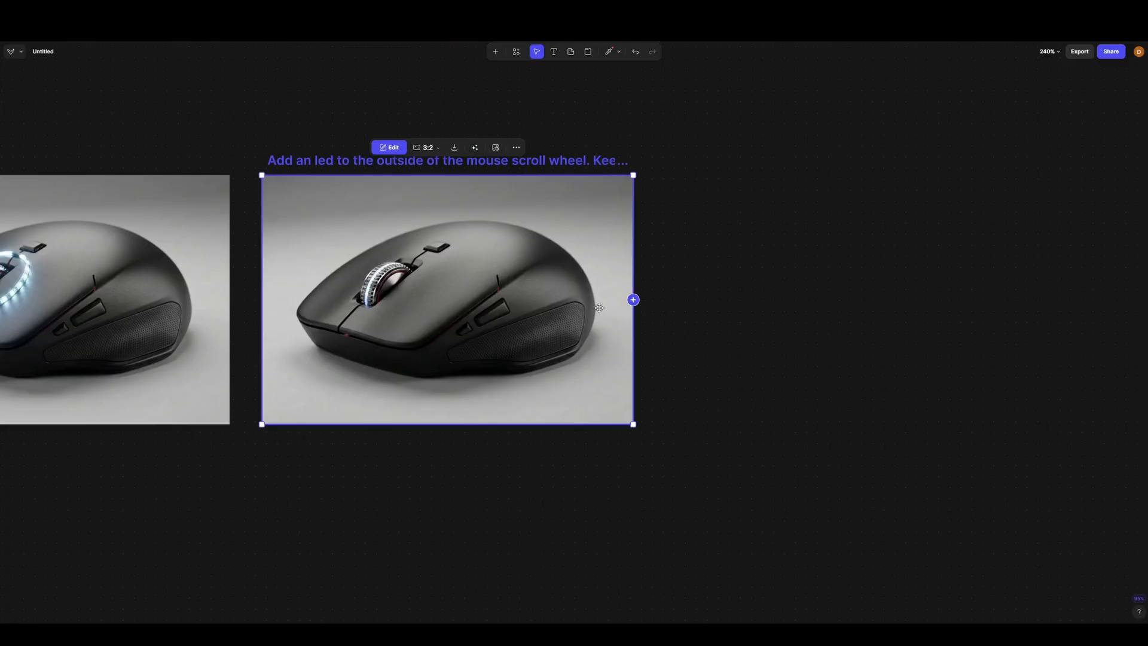
- Attach a Modify block to the second LED variation
{"action": "scroll", "coordinate": [351, 298], "scroll_direction": "down", "scroll_amount": 2}
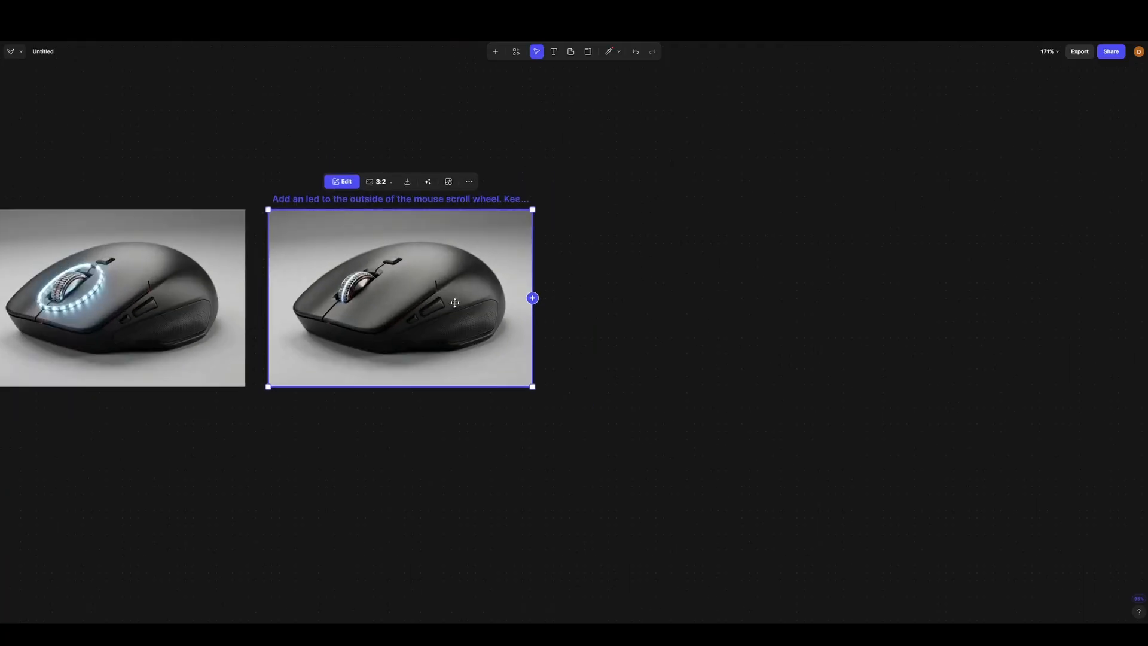
{"action": "scroll", "coordinate": [419, 301], "scroll_direction": "up", "scroll_amount": 1}
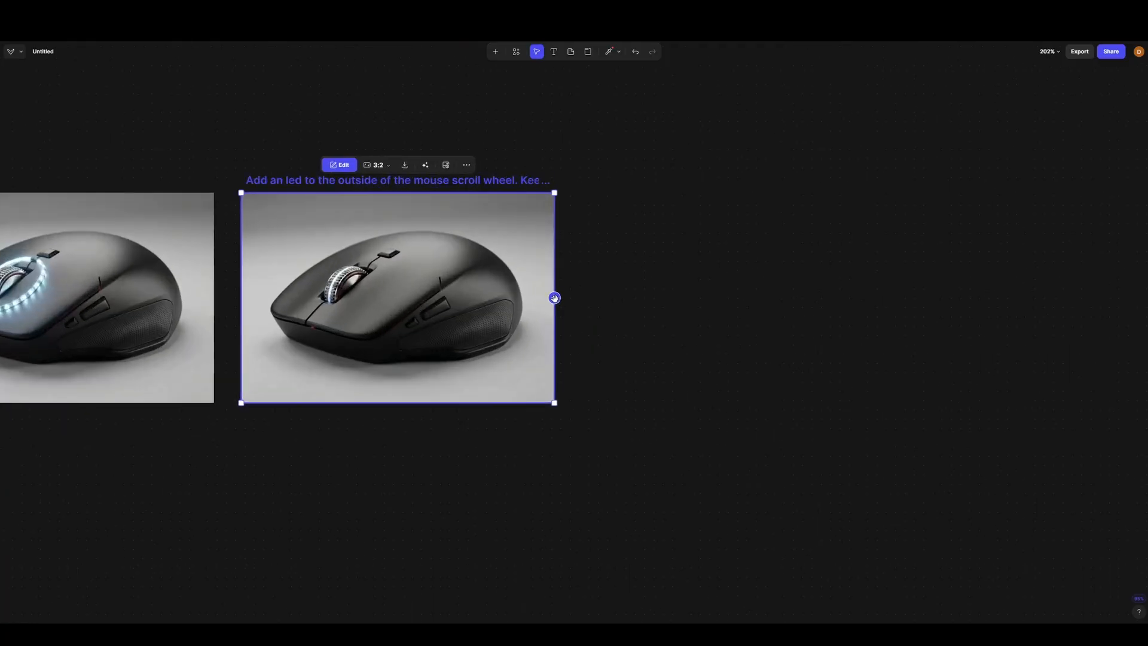
{"action": "left_click_drag", "start_coordinate": [554, 297], "coordinate": [601, 297]}
{"action": "left_click", "coordinate": [674, 253]}
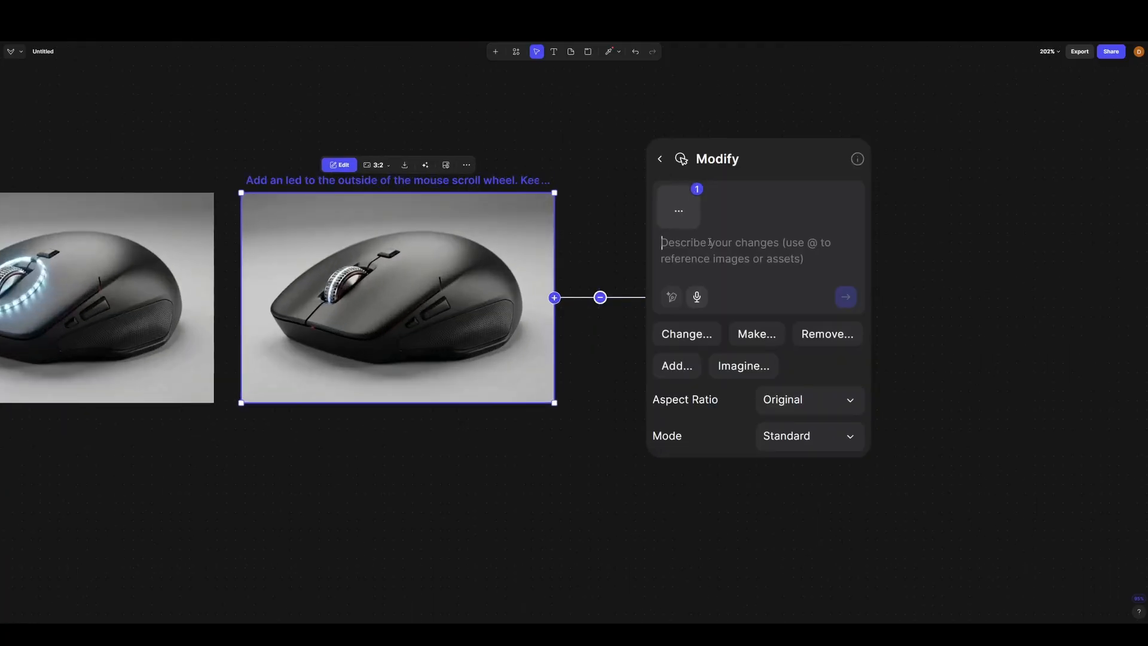
{"action": "type", "text": "M"}
{"action": "key", "text": "Caps_Lock"}
{"action": "type", "text": "ake the le"}
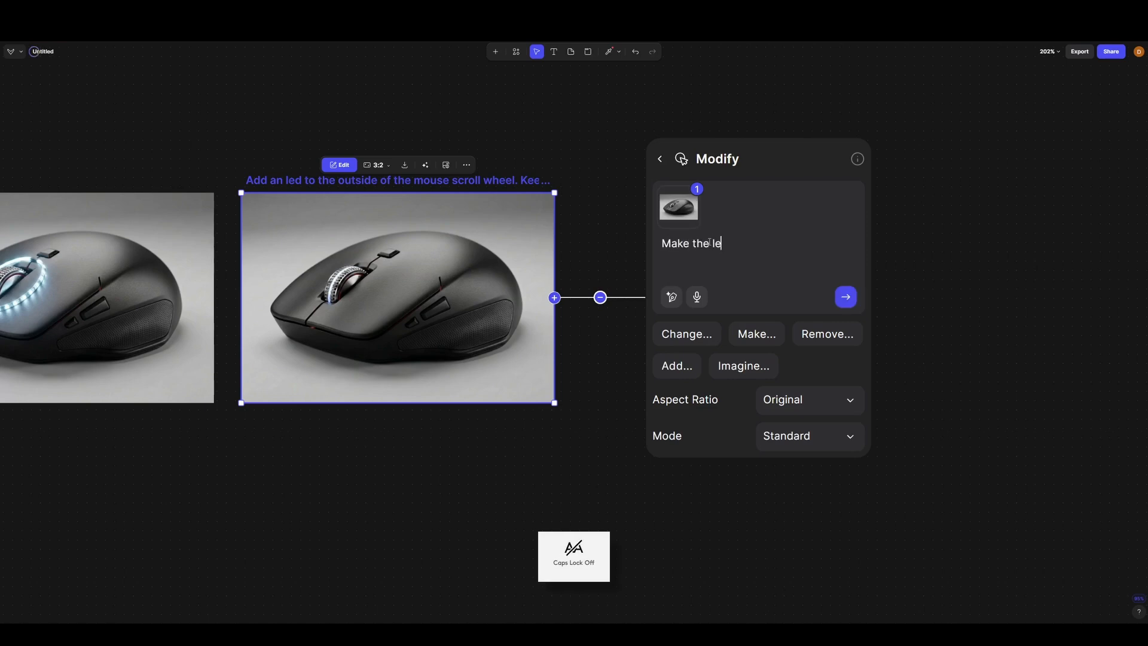
{"action": "type", "text": "d in the mouse scro"}
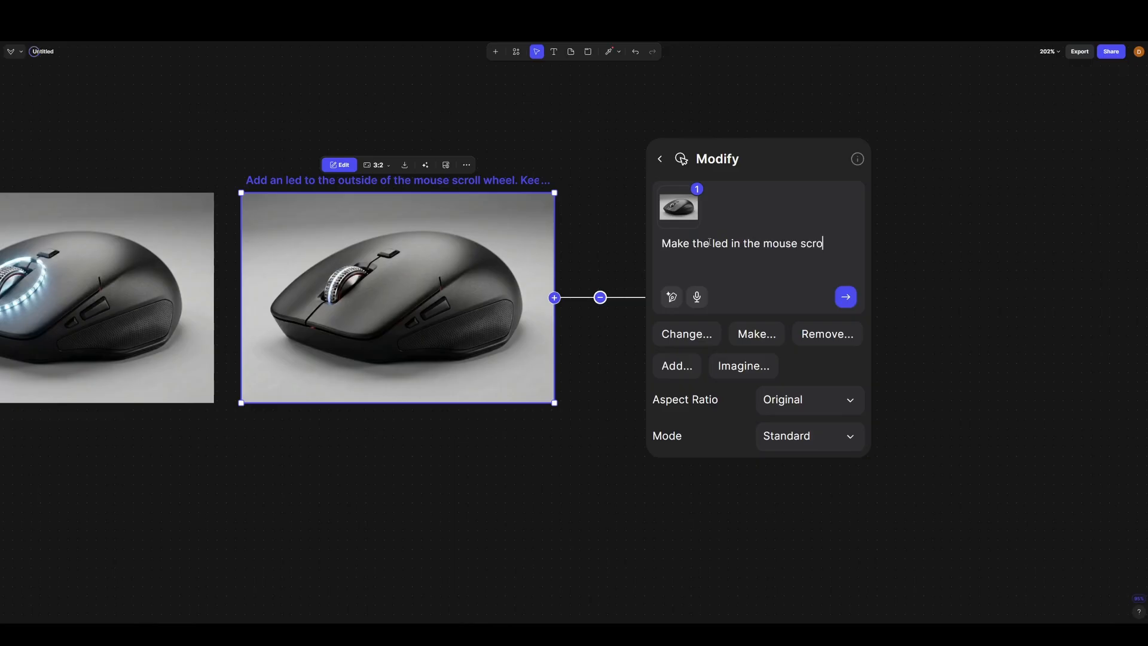
{"action": "type", "text": "ll wheel"}
{"action": "left_click_drag", "start_coordinate": [728, 269], "coordinate": [653, 247]}
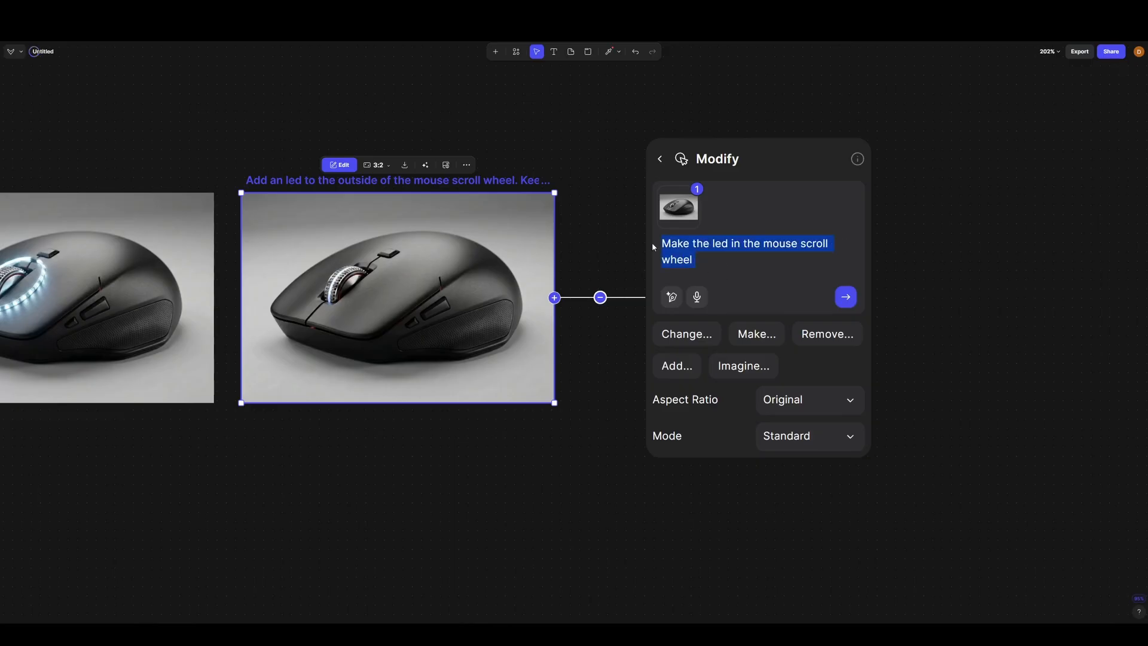
- Enter the prompt "Make the accent colours in the mouse light blue instead of red. Keep everything else the same" and generate a variation
{"action": "type", "text": "Make "}
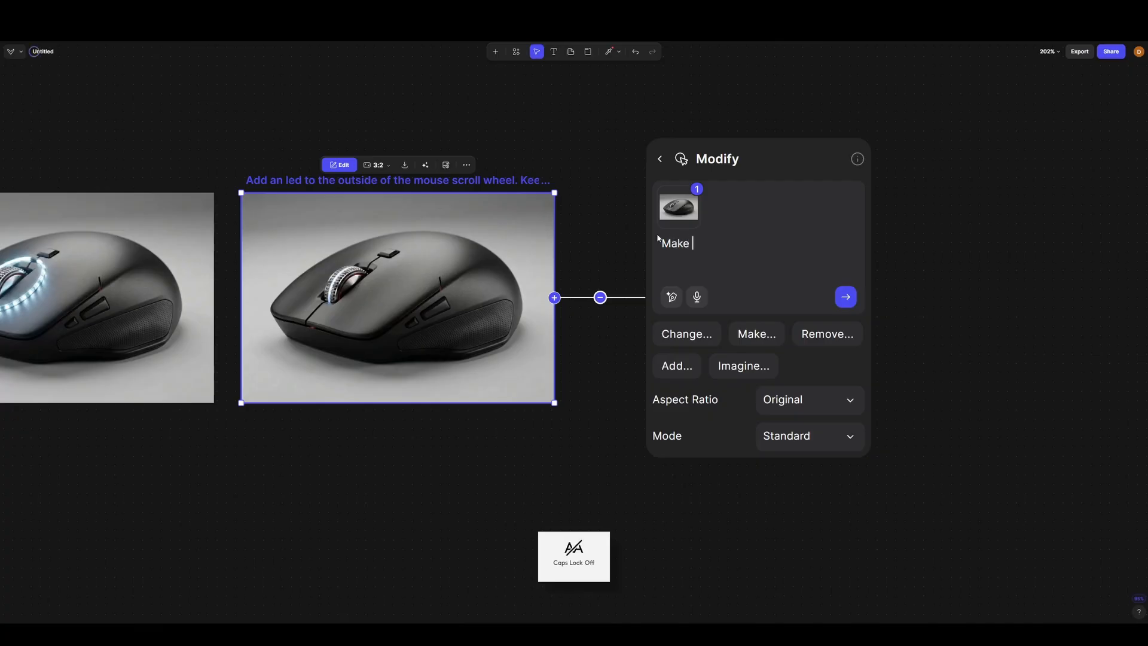
{"action": "type", "text": "the accent colou"}
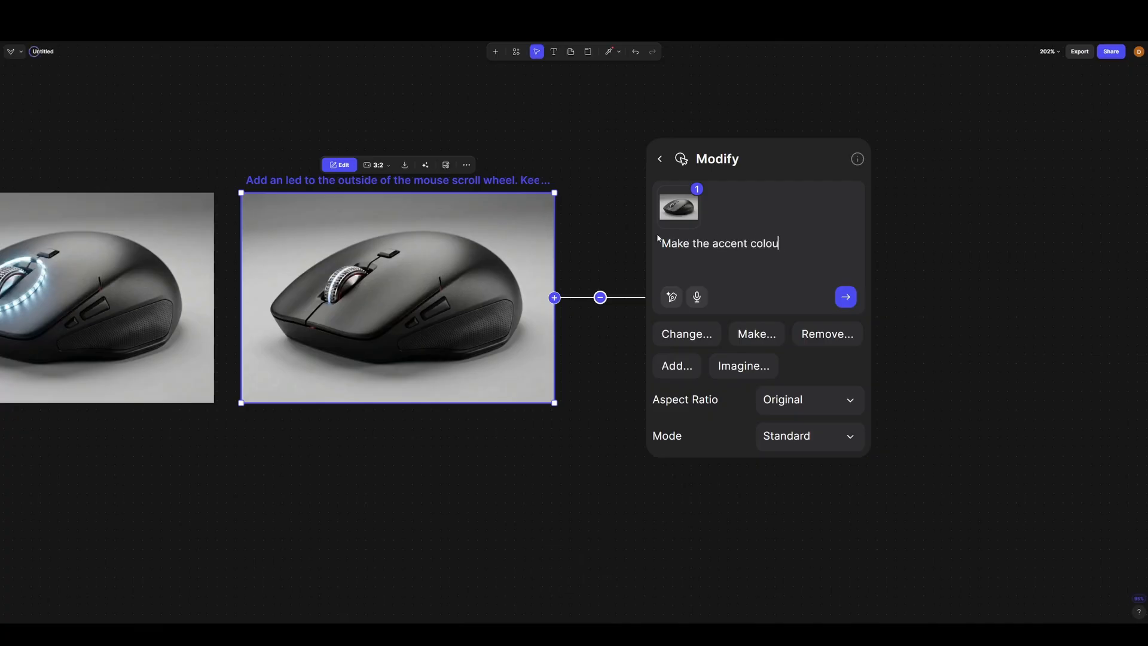
{"action": "type", "text": "rs in the mouse light blue"}
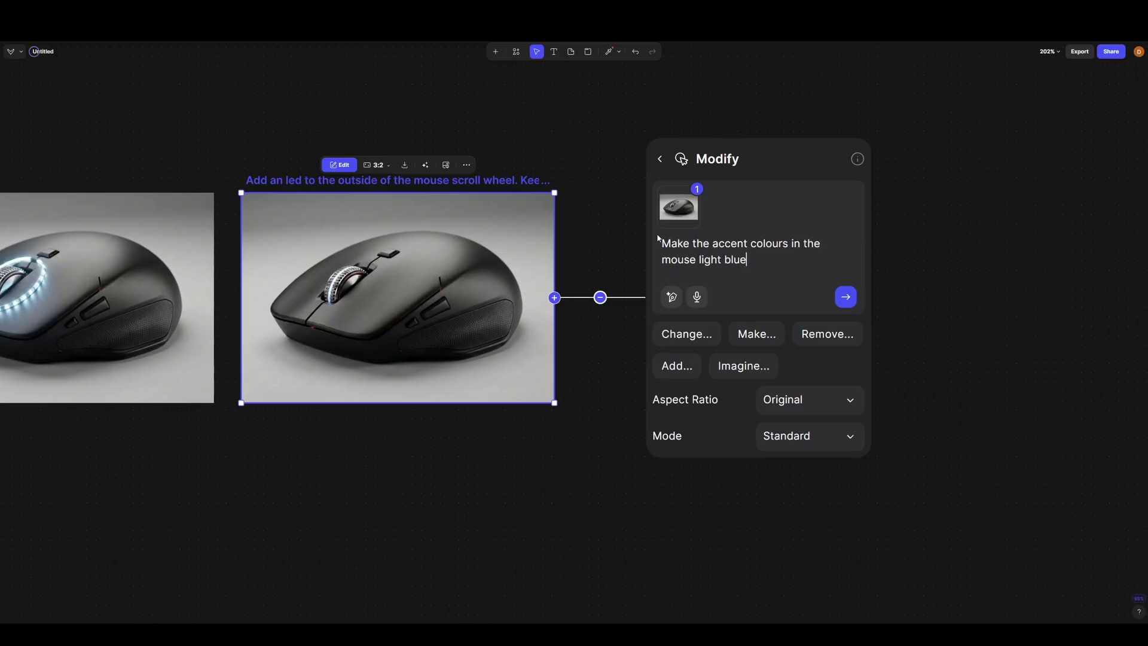
{"action": "type", "text": " instead of red. Kee"}
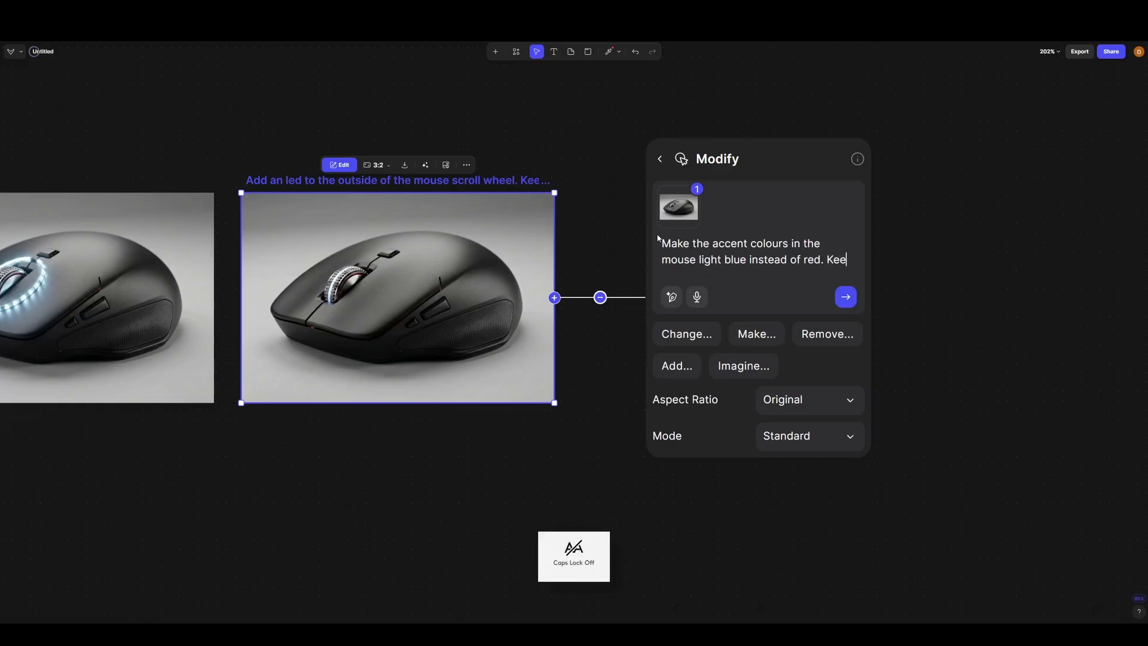
{"action": "type", "text": "p everything else the same"}
{"action": "key", "text": "Return"}
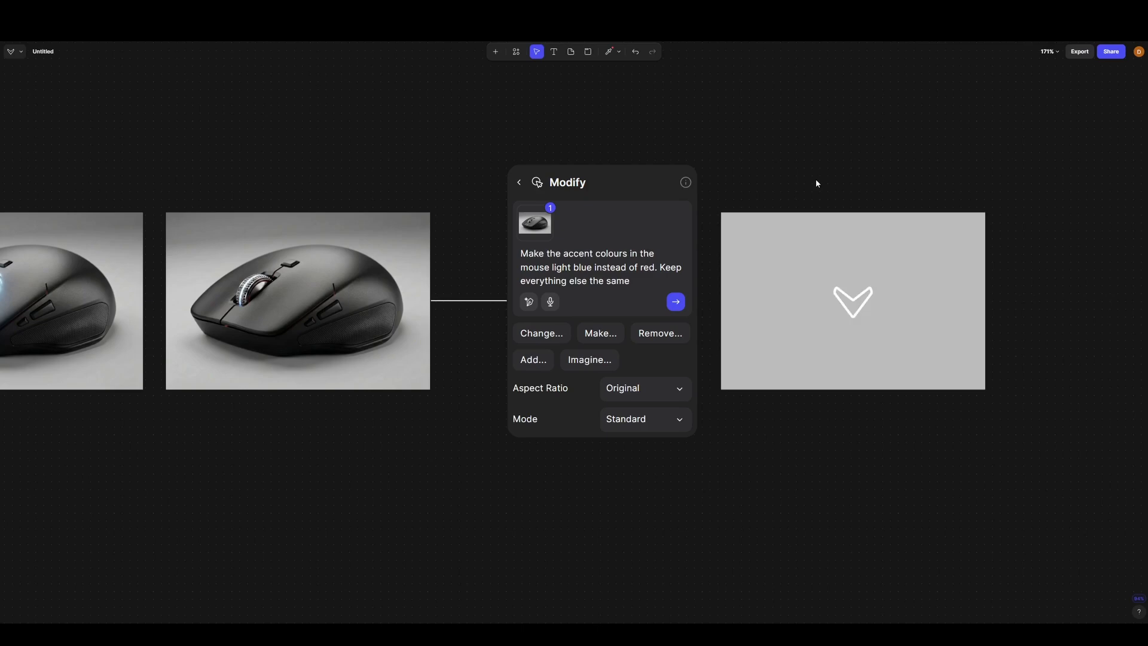
- Examine the accent colours and scroll wheel of the newly generated variation up close
{"action": "left_click", "coordinate": [897, 299]}
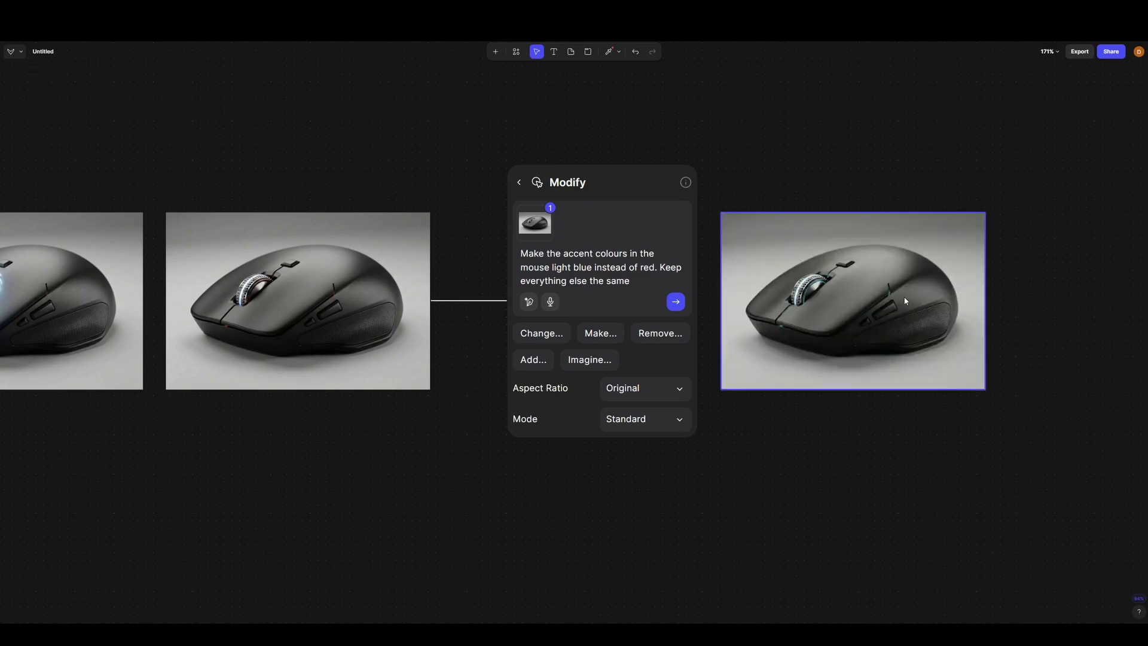
{"action": "scroll", "coordinate": [903, 293], "scroll_direction": "up", "scroll_amount": 10}
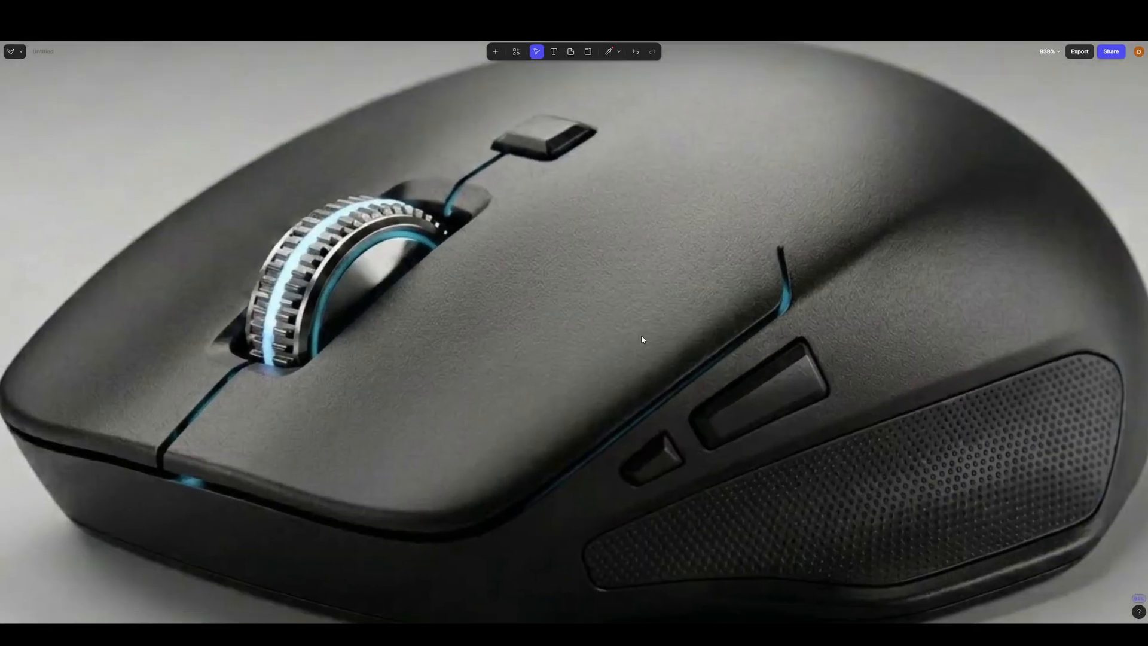
{"action": "right_click", "coordinate": [642, 339]}
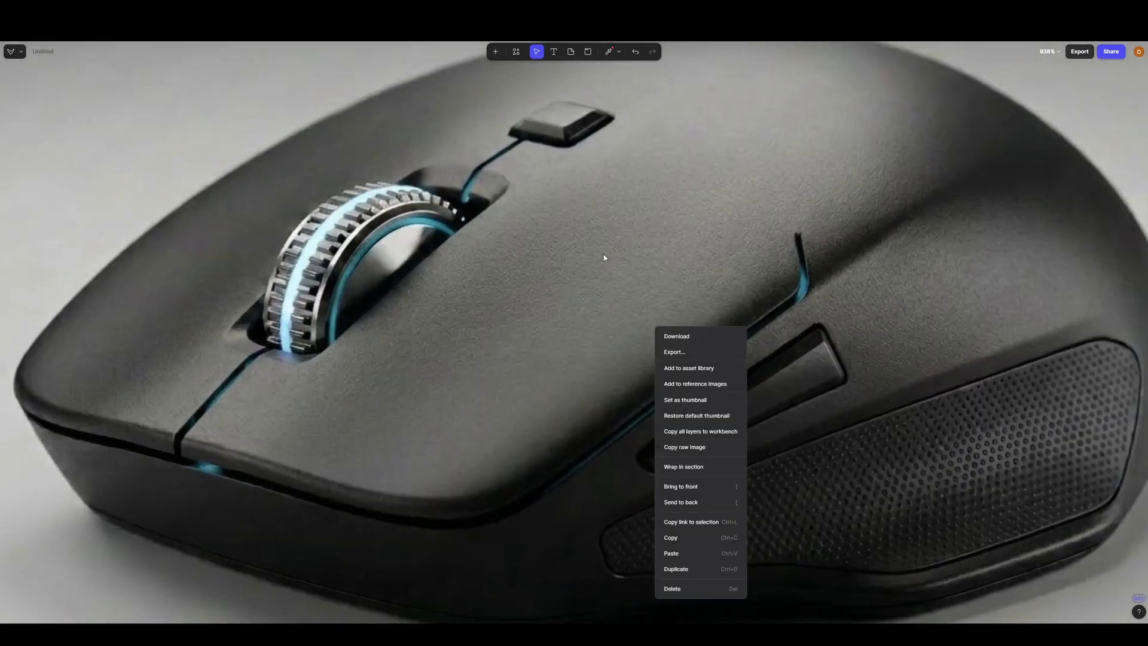
{"action": "left_click", "coordinate": [753, 224]}
{"action": "scroll", "coordinate": [606, 260], "scroll_direction": "down", "scroll_amount": 4}
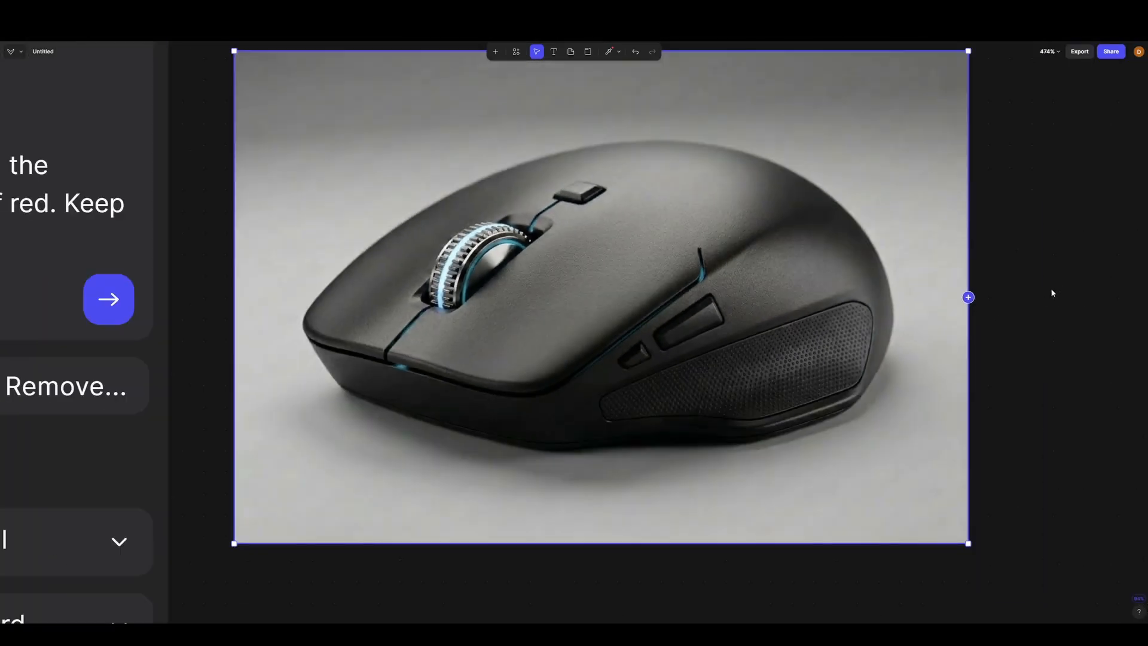
{"action": "left_click", "coordinate": [1052, 293]}
{"action": "scroll", "coordinate": [524, 308], "scroll_direction": "down", "scroll_amount": 2}
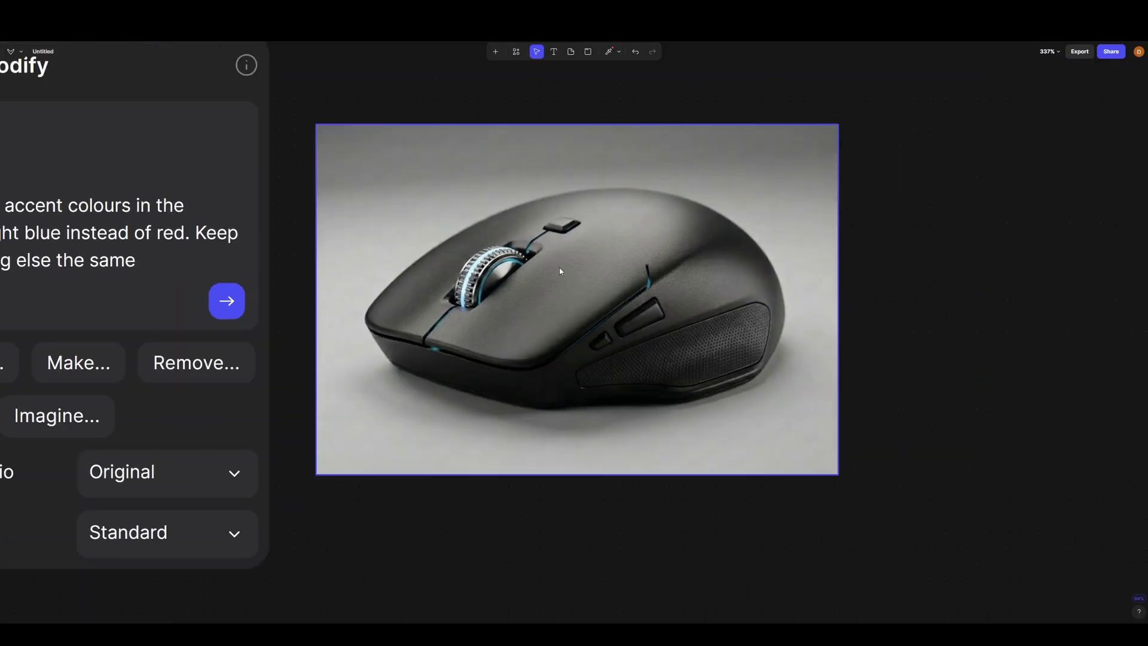
- Move the newest light blue variation above the first render in the initial row
{"action": "scroll", "coordinate": [560, 271], "scroll_direction": "down", "scroll_amount": 10}
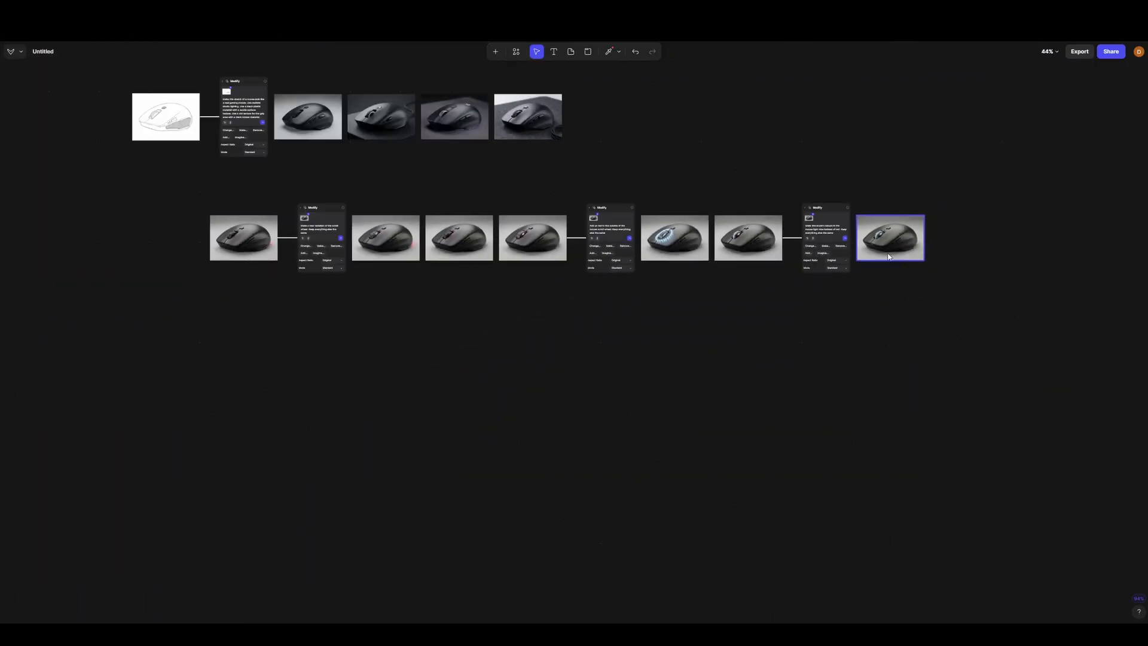
{"action": "left_click_drag", "start_coordinate": [888, 257], "coordinate": [423, 102]}
{"action": "left_click_drag", "start_coordinate": [576, 110], "coordinate": [720, 119]}
{"action": "left_click_drag", "start_coordinate": [752, 142], "coordinate": [876, 250]}
- Compare the light blue variation with the four initial renders and select the third initial render
{"action": "scroll", "coordinate": [546, 264], "scroll_direction": "up", "scroll_amount": 3}
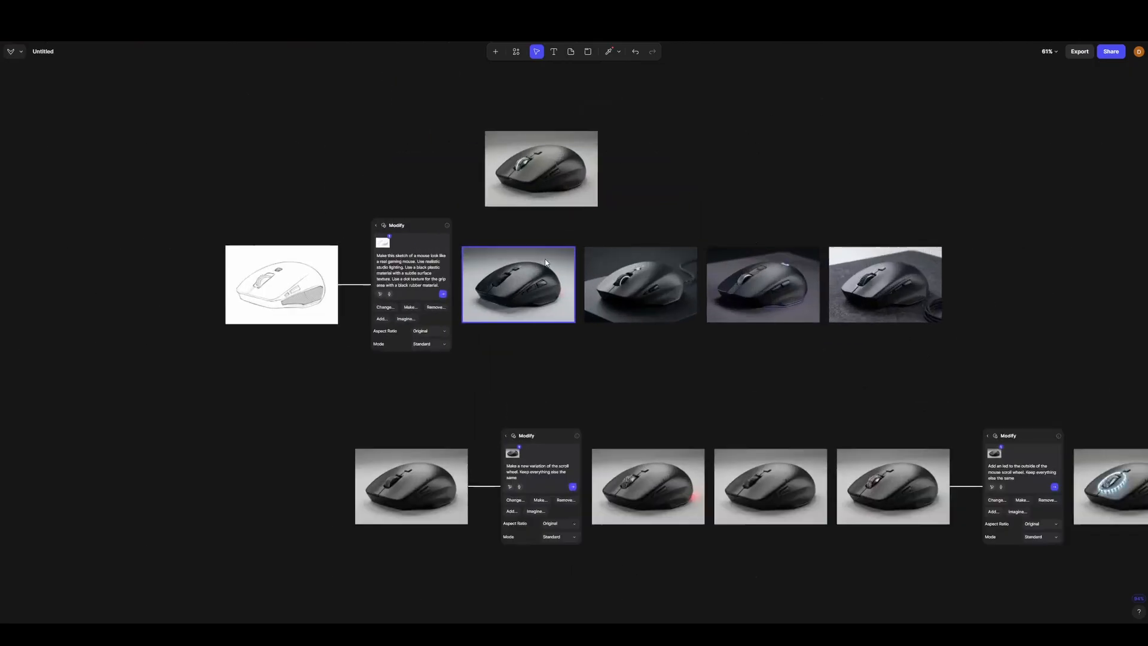
{"action": "scroll", "coordinate": [545, 263], "scroll_direction": "up", "scroll_amount": 3}
{"action": "left_click_drag", "start_coordinate": [897, 208], "coordinate": [704, 310]}
{"action": "scroll", "coordinate": [625, 322], "scroll_direction": "down", "scroll_amount": 2}
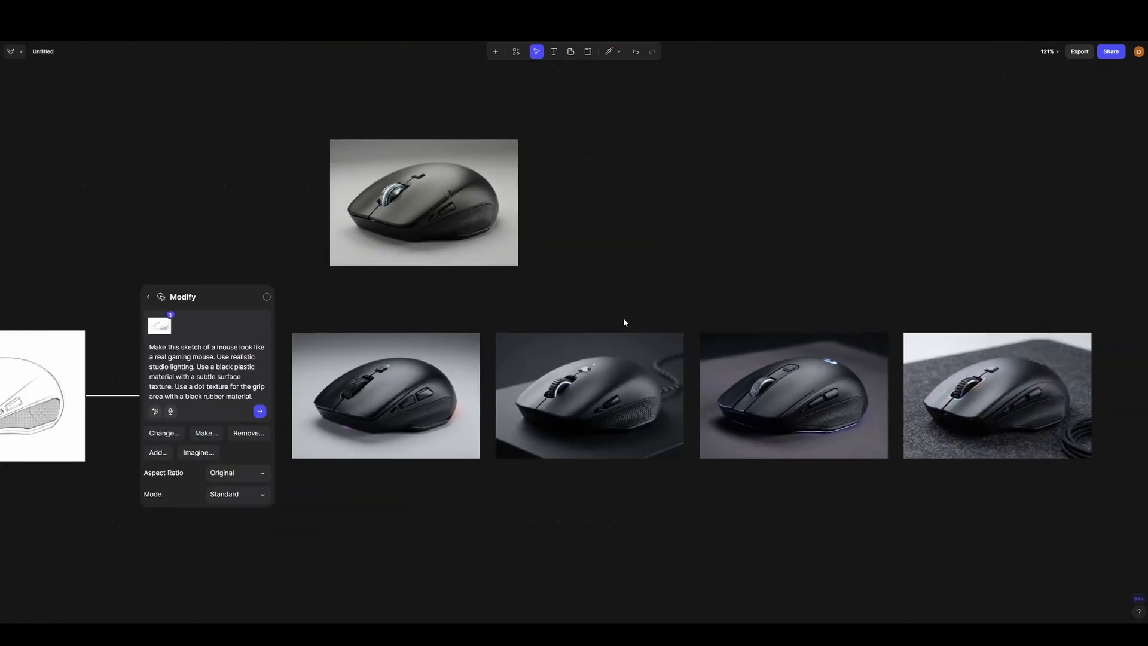
{"action": "left_click_drag", "start_coordinate": [594, 307], "coordinate": [471, 312]}
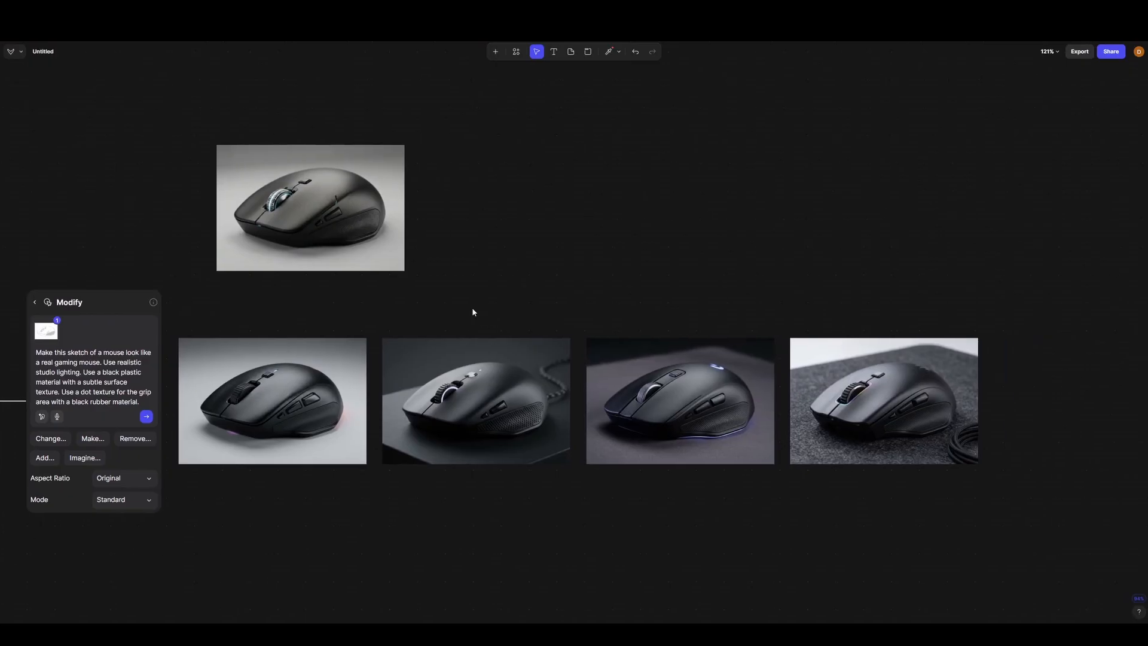
{"action": "left_click", "coordinate": [679, 459]}
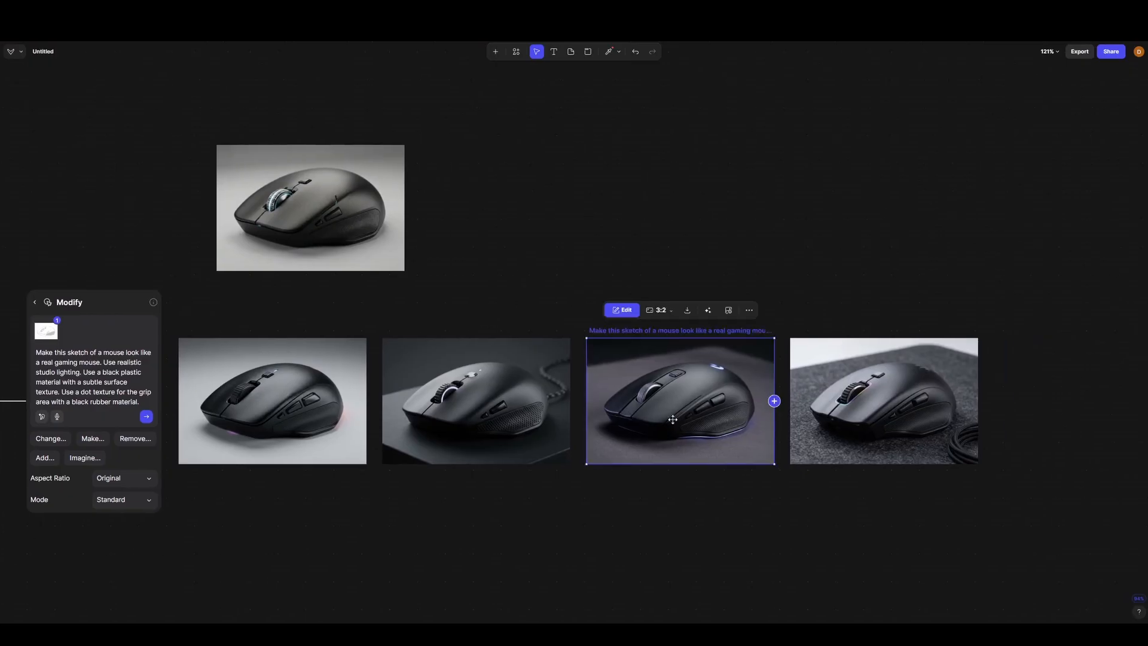
- Move the third initial render, with the purple underglow, out of its row to directly above the light blue variation
{"action": "scroll", "coordinate": [512, 383], "scroll_direction": "left", "scroll_amount": 3}
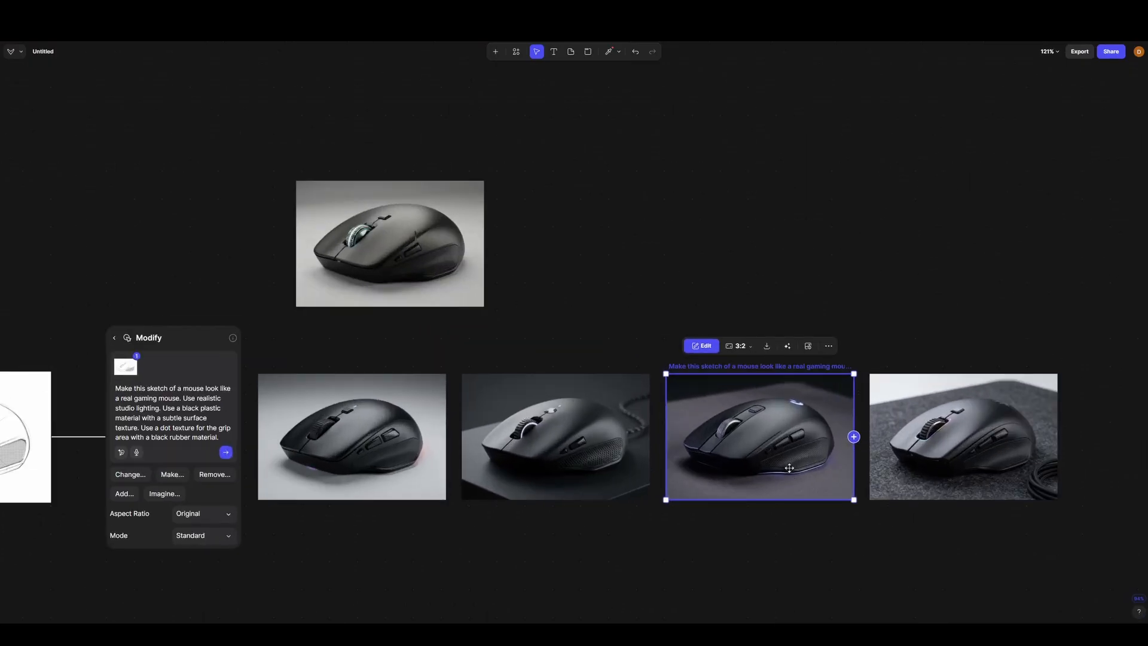
{"action": "left_click_drag", "start_coordinate": [789, 467], "coordinate": [418, 122]}
{"action": "scroll", "coordinate": [690, 275], "scroll_direction": "up", "scroll_amount": 2}
{"action": "scroll", "coordinate": [690, 275], "scroll_direction": "left", "scroll_amount": 1}
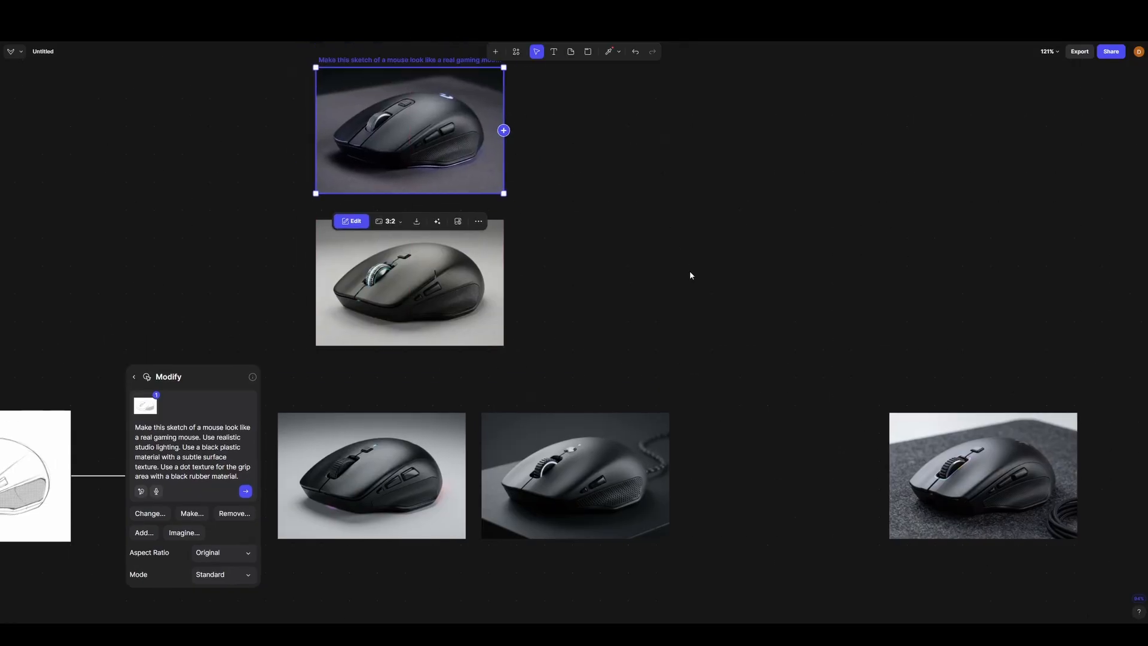
{"action": "scroll", "coordinate": [690, 276], "scroll_direction": "up", "scroll_amount": 2}
{"action": "scroll", "coordinate": [690, 275], "scroll_direction": "left", "scroll_amount": 1}
{"action": "left_click", "coordinate": [604, 313]}
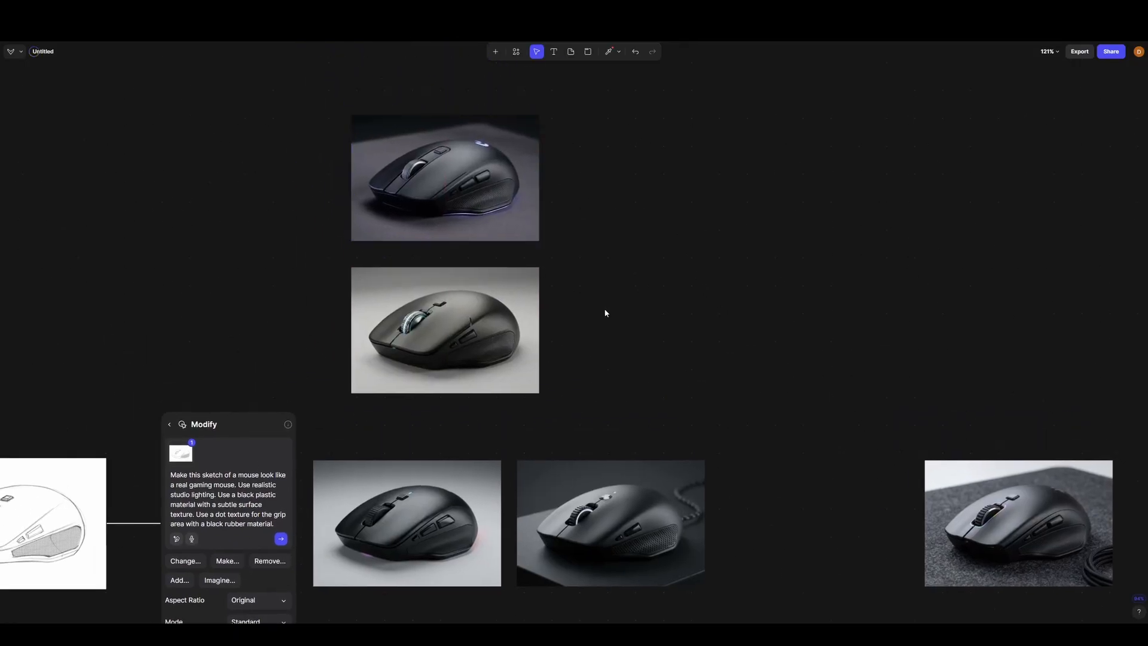
- Add a Modify block to the light blue variation with the prompt "Use the design from image @1 and the background and lighting from image @2"
{"action": "left_click", "coordinate": [539, 330]}
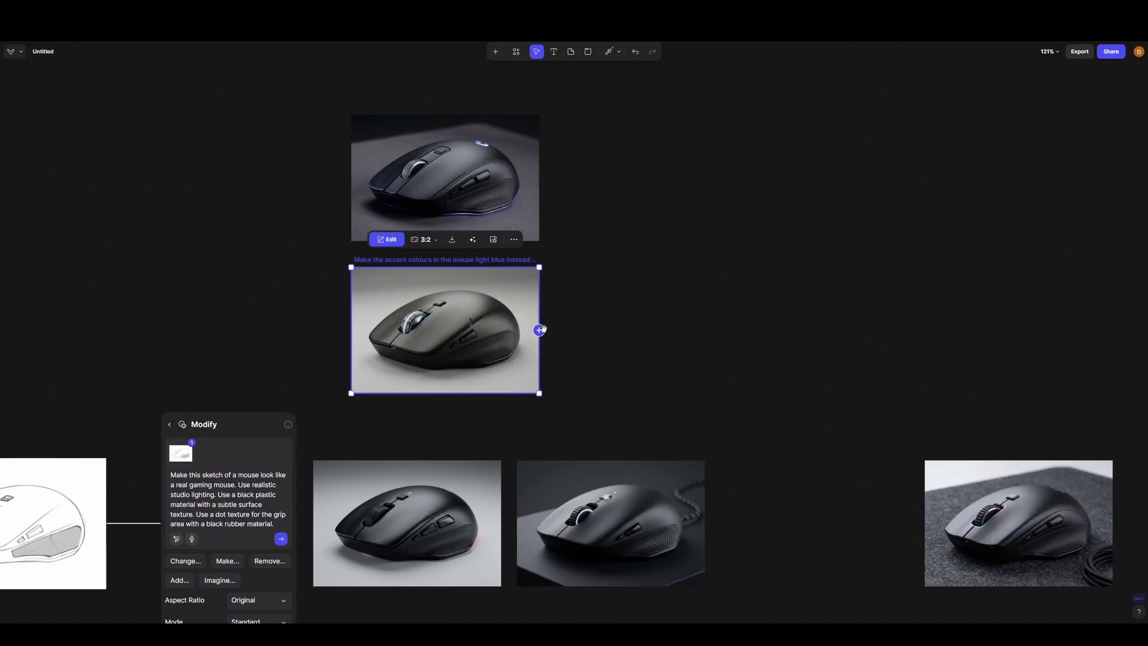
{"action": "left_click", "coordinate": [632, 304]}
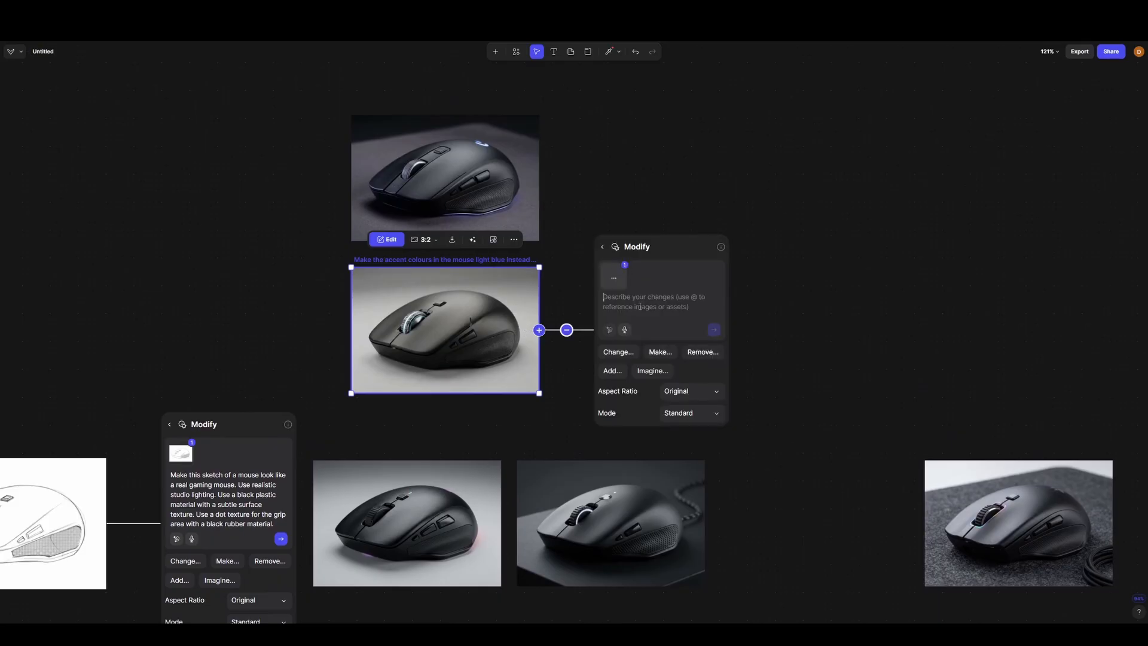
{"action": "key", "text": "Caps_Lock"}
{"action": "type", "text": "U"}
{"action": "key", "text": "Caps_Lock"}
{"action": "type", "text": "se the design"}
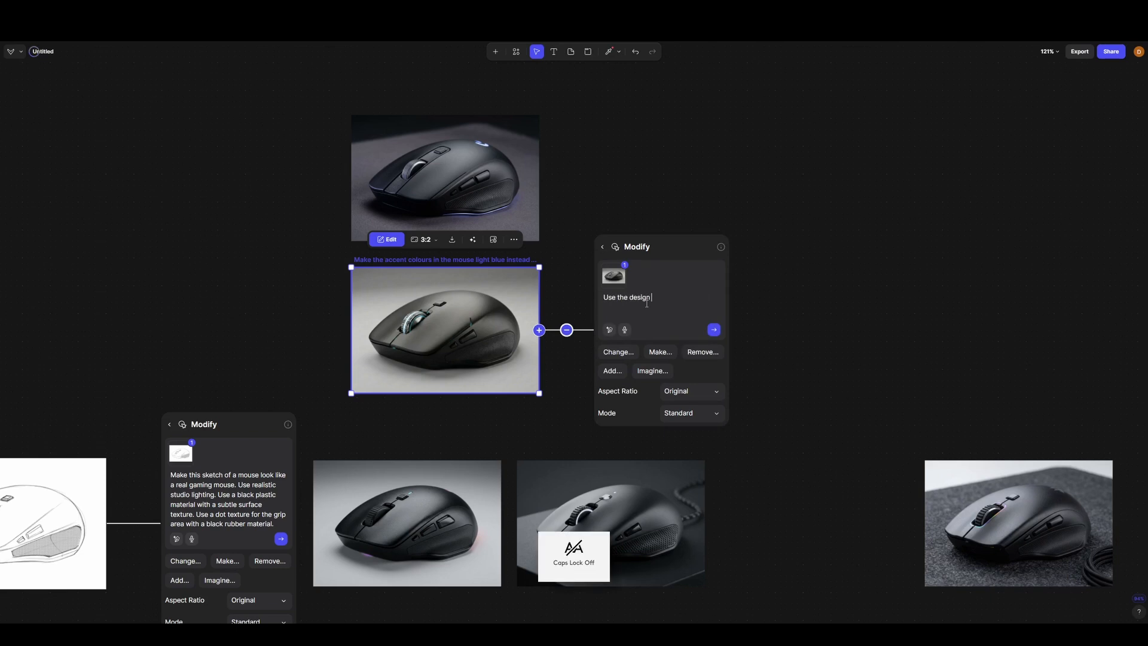
{"action": "type", "text": " from image @"}
{"action": "key", "text": "Return"}
{"action": "type", "text": "and the background and ligh"}
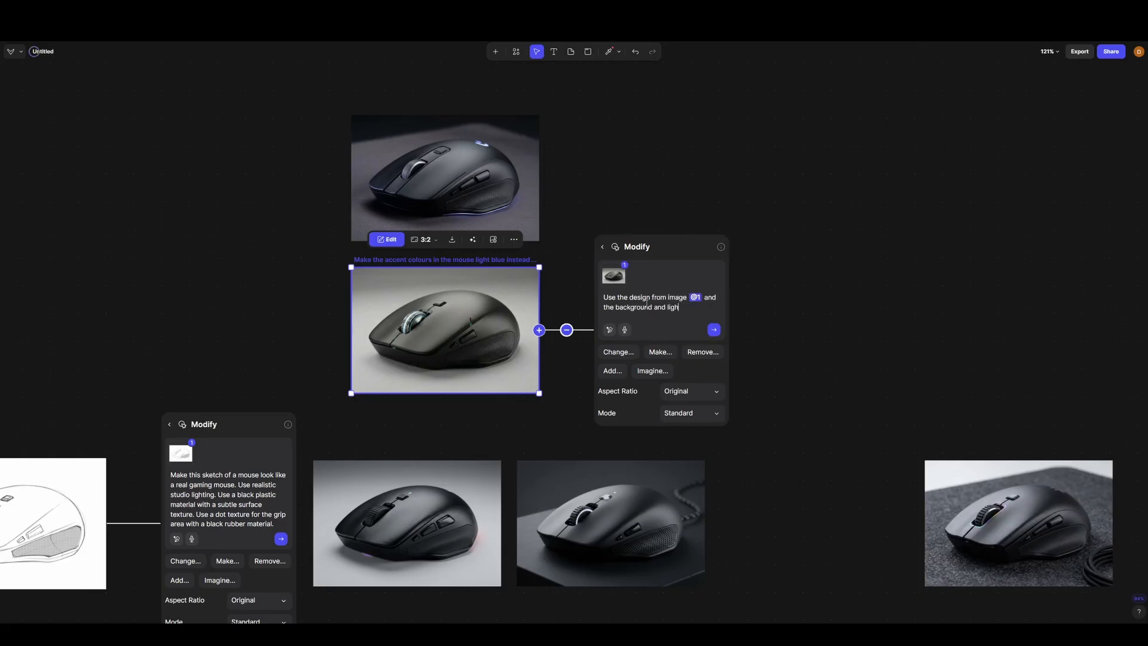
{"action": "type", "text": "ge @2"}
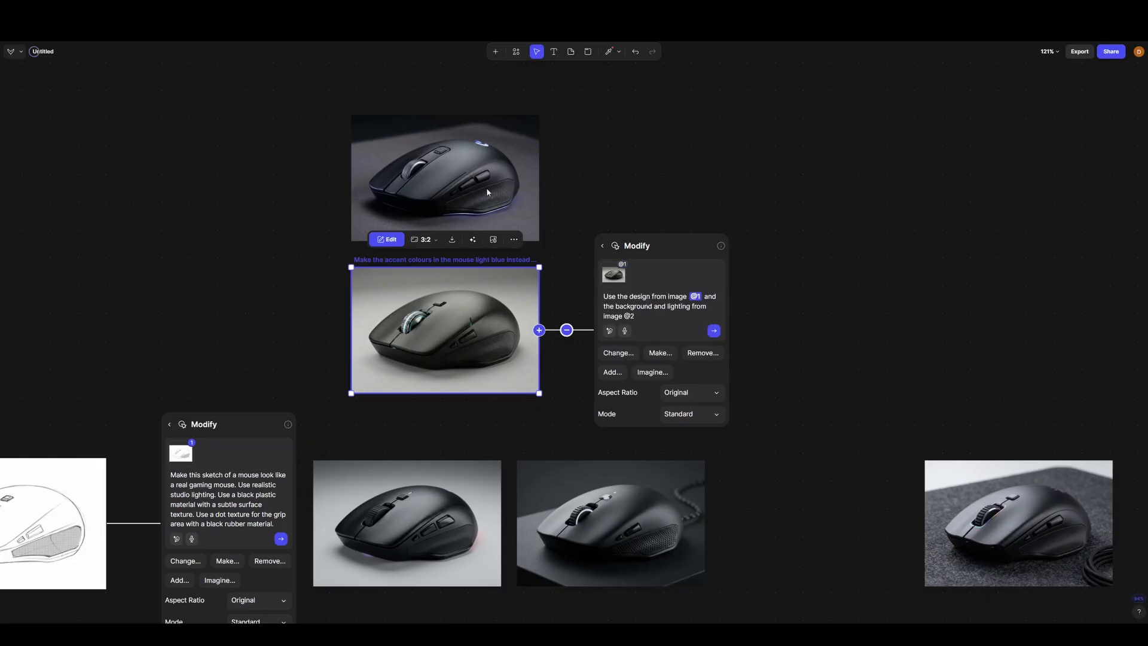
- Connect the dark purple-underglow render to the Modify block as the second reference image and generate the results
{"action": "left_click", "coordinate": [487, 185]}
{"action": "left_click_drag", "start_coordinate": [539, 177], "coordinate": [602, 283]}
{"action": "left_click", "coordinate": [713, 350]}
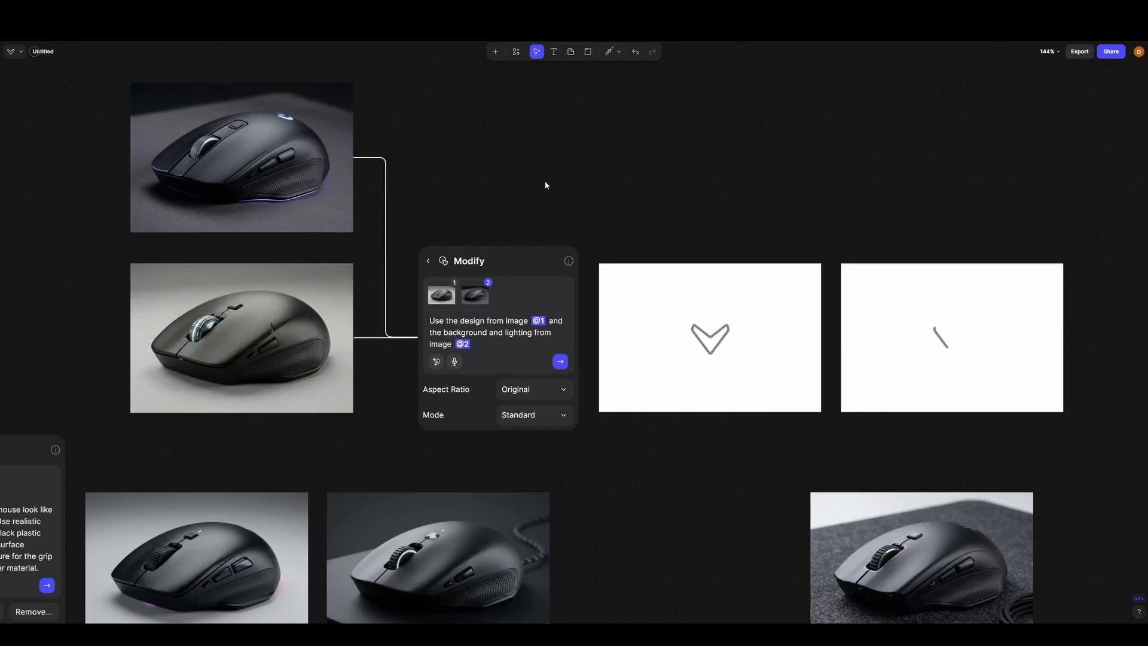
- Examine the two generated mouse images up close and move both aside, above and beyond the two reference images
{"action": "left_click_drag", "start_coordinate": [543, 184], "coordinate": [510, 198]}
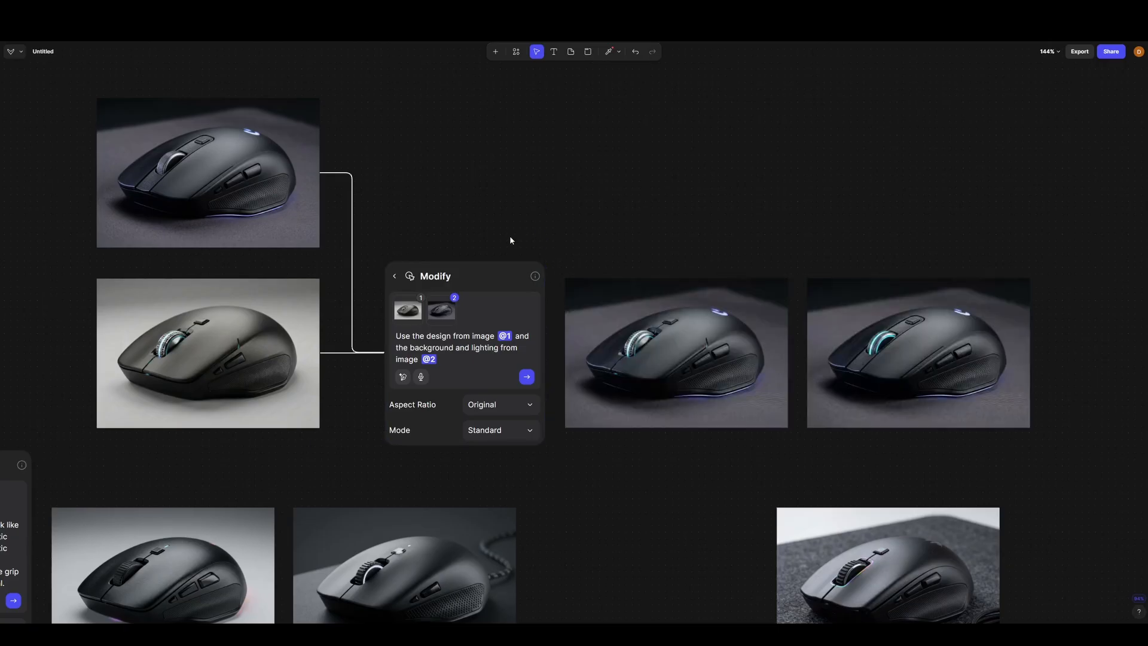
{"action": "scroll", "coordinate": [1027, 374], "scroll_direction": "up", "scroll_amount": 8}
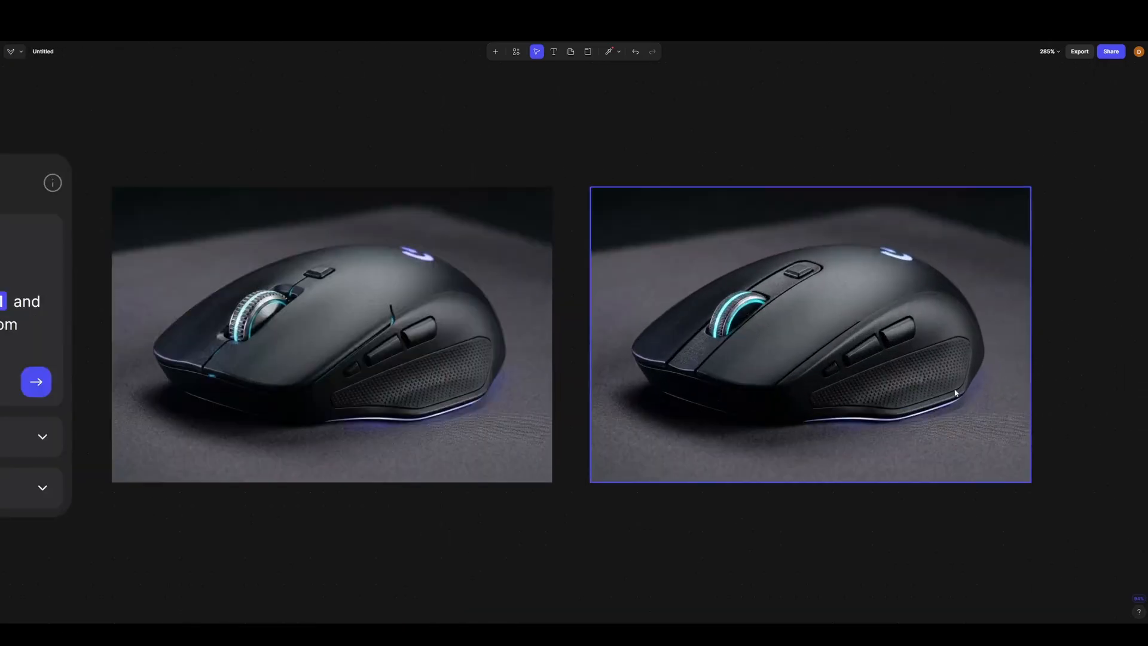
{"action": "scroll", "coordinate": [1000, 382], "scroll_direction": "down", "scroll_amount": 10}
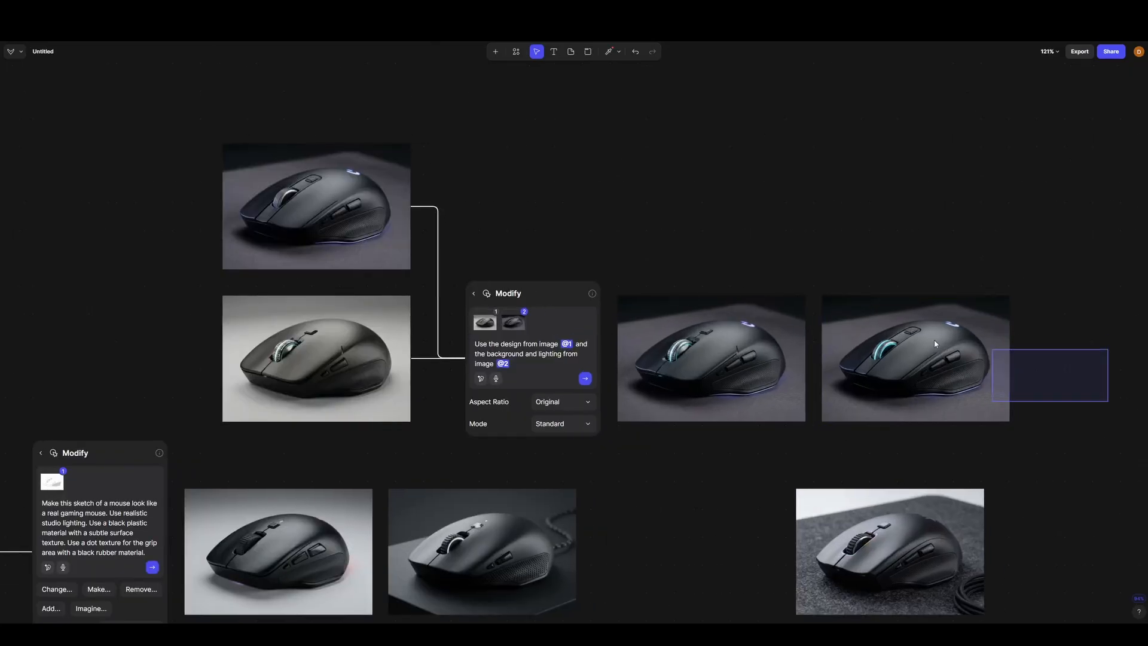
{"action": "left_click", "coordinate": [834, 359]}
{"action": "left_click_drag", "start_coordinate": [834, 359], "coordinate": [63, 64]}
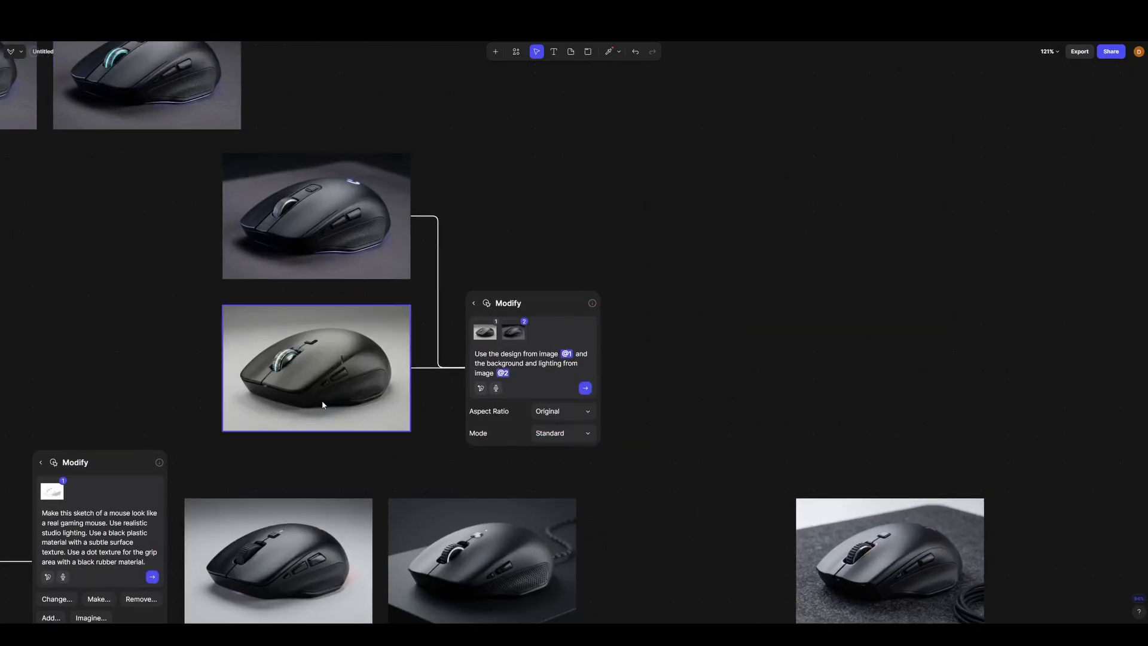
- Revise the start of the Modify prompt to read "Use the mouse design from image @1"
{"action": "scroll", "coordinate": [353, 385], "scroll_direction": "up", "scroll_amount": 2}
{"action": "scroll", "coordinate": [472, 299], "scroll_direction": "down", "scroll_amount": 2}
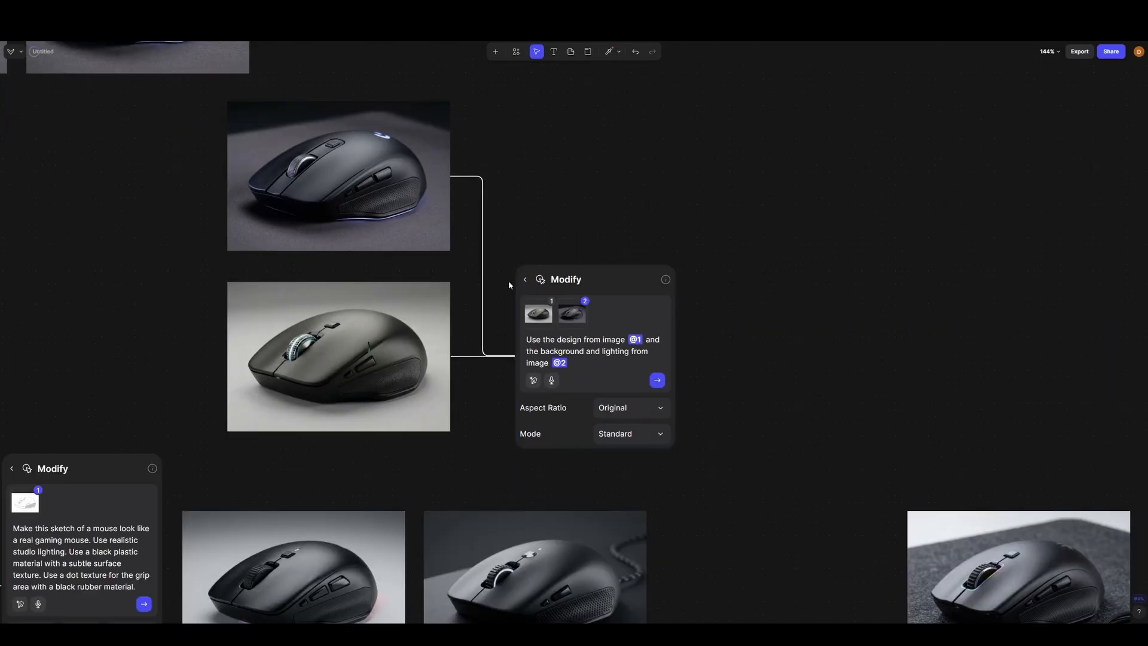
{"action": "left_click", "coordinate": [531, 317]}
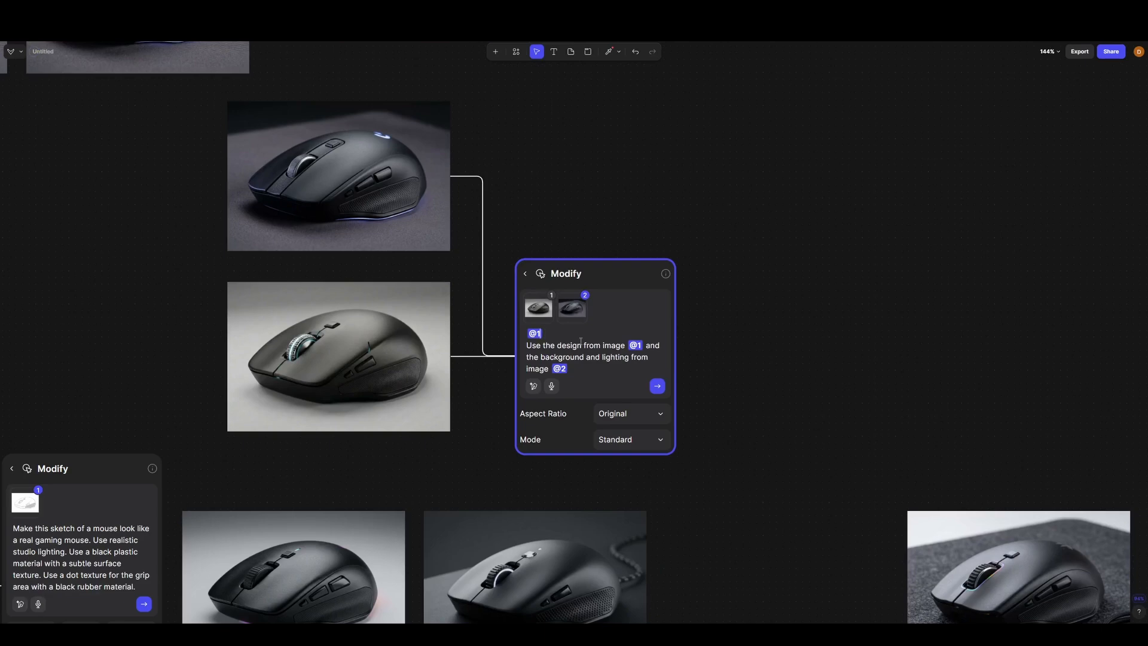
{"action": "mouse_move", "coordinate": [540, 303]}
{"action": "type", "text": "mouse"}
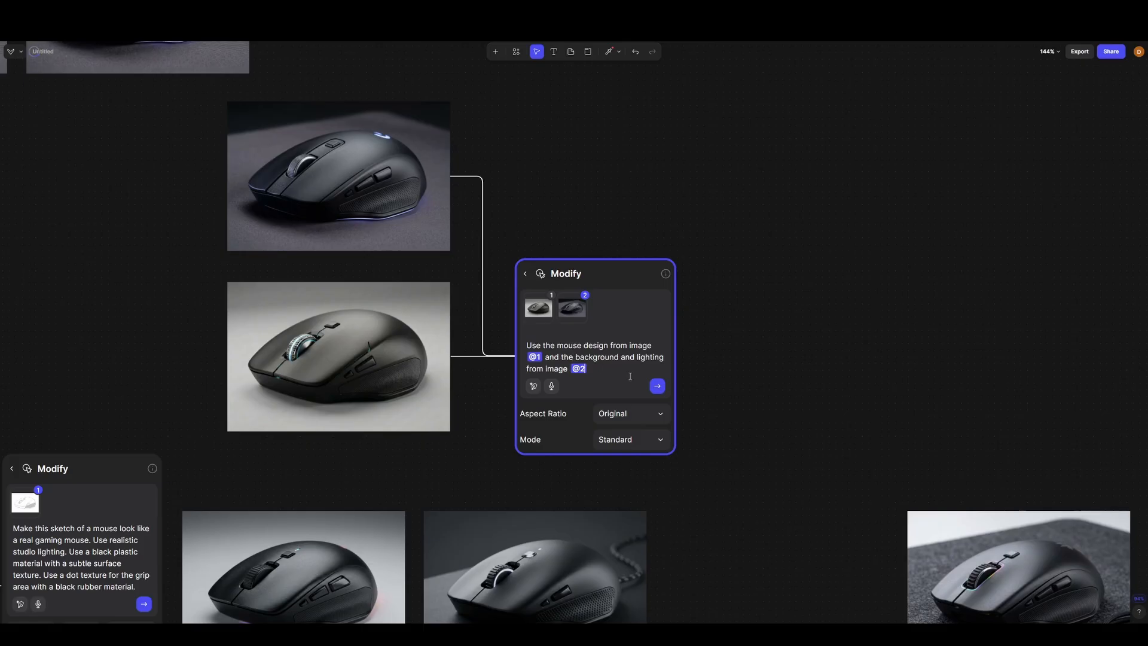
- Append "Do not use the design details from the mouse in image @2" to the Modify prompt and generate a new image
{"action": "type", "text": ". Do"}
{"action": "key", "text": "Caps_Lock"}
{"action": "type", "text": "not use the design details from the mouse in"}
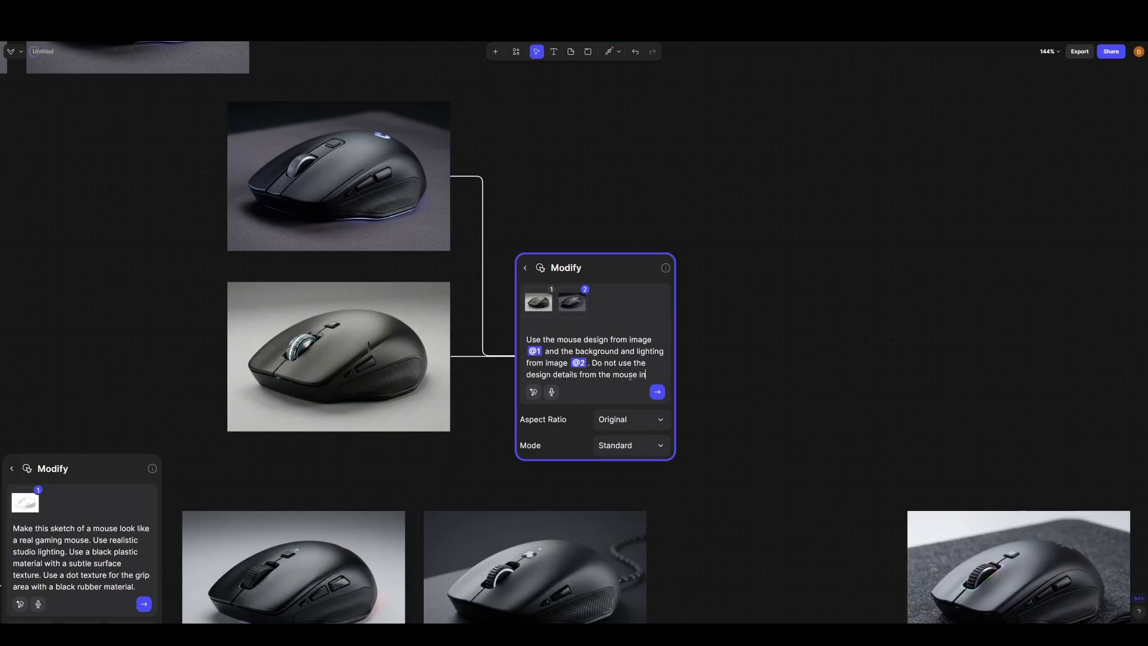
{"action": "type", "text": " image @2#"}
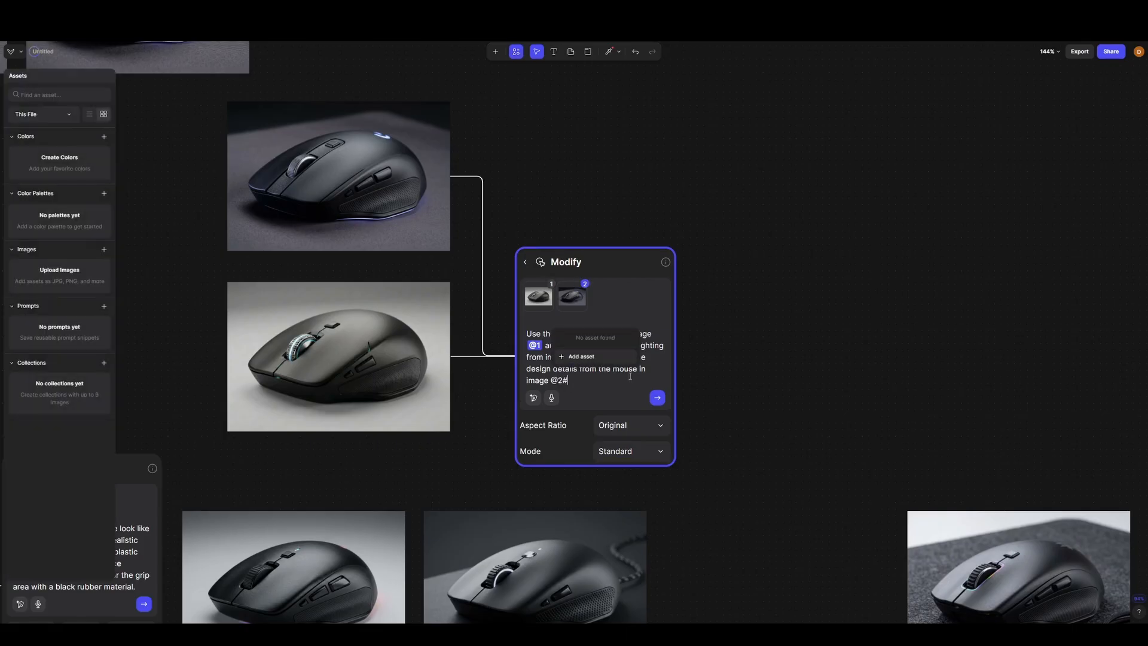
{"action": "key", "text": "BackSpace"}
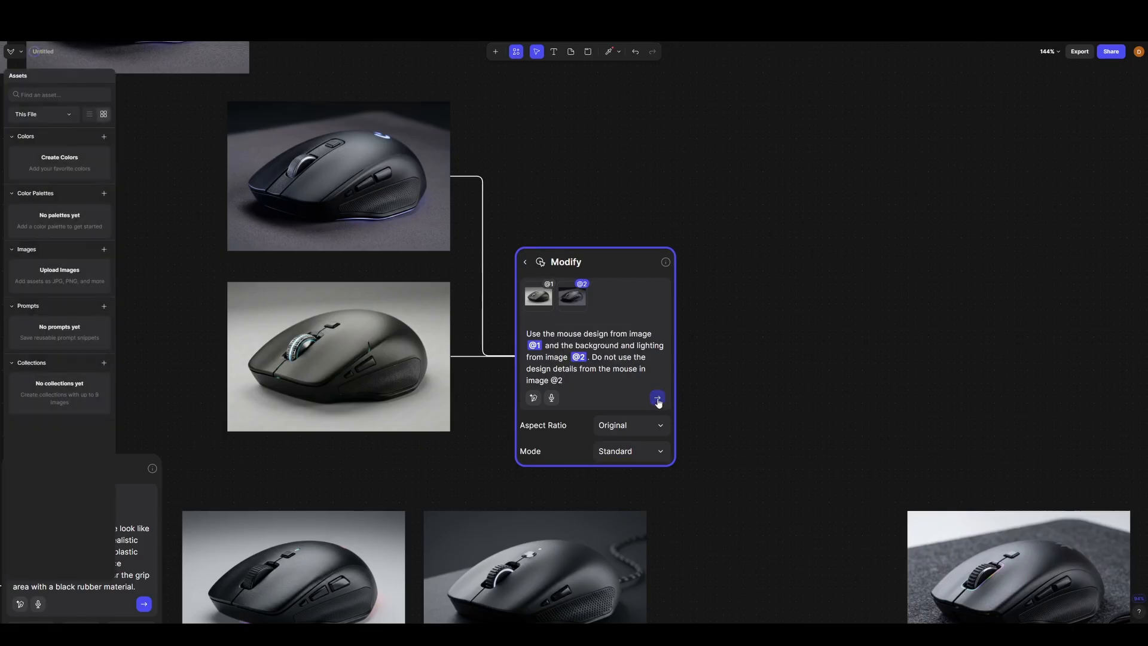
{"action": "key", "text": "BackSpace"}
{"action": "key", "text": "BackSpace"}
{"action": "type", "text": "@2"}
{"action": "left_click", "coordinate": [610, 371]}
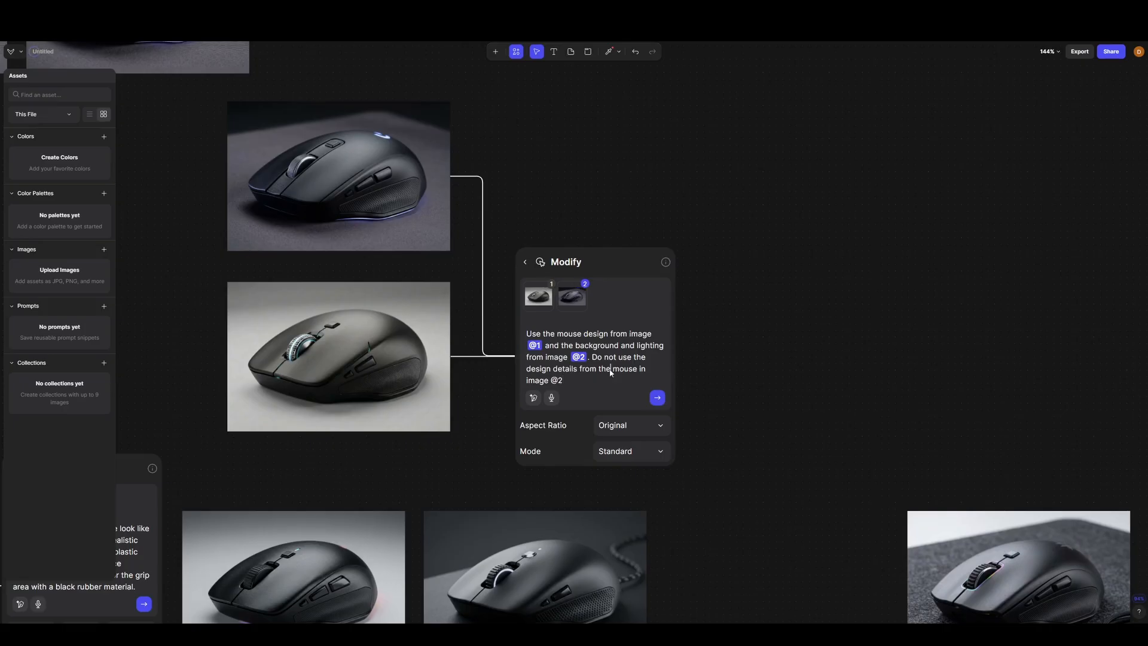
{"action": "left_click", "coordinate": [657, 397]}
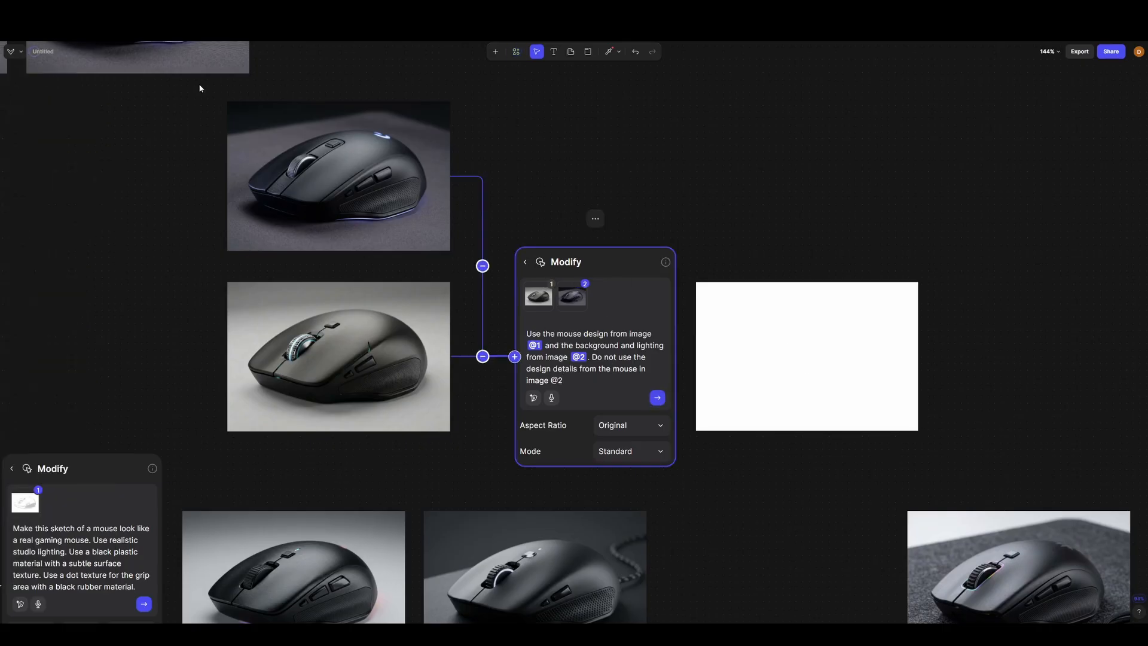
- Examine the newly generated dark-background mouse up close, checking its scroll wheel, side buttons and grip against the reference images
{"action": "scroll", "coordinate": [342, 320], "scroll_direction": "up", "scroll_amount": 2}
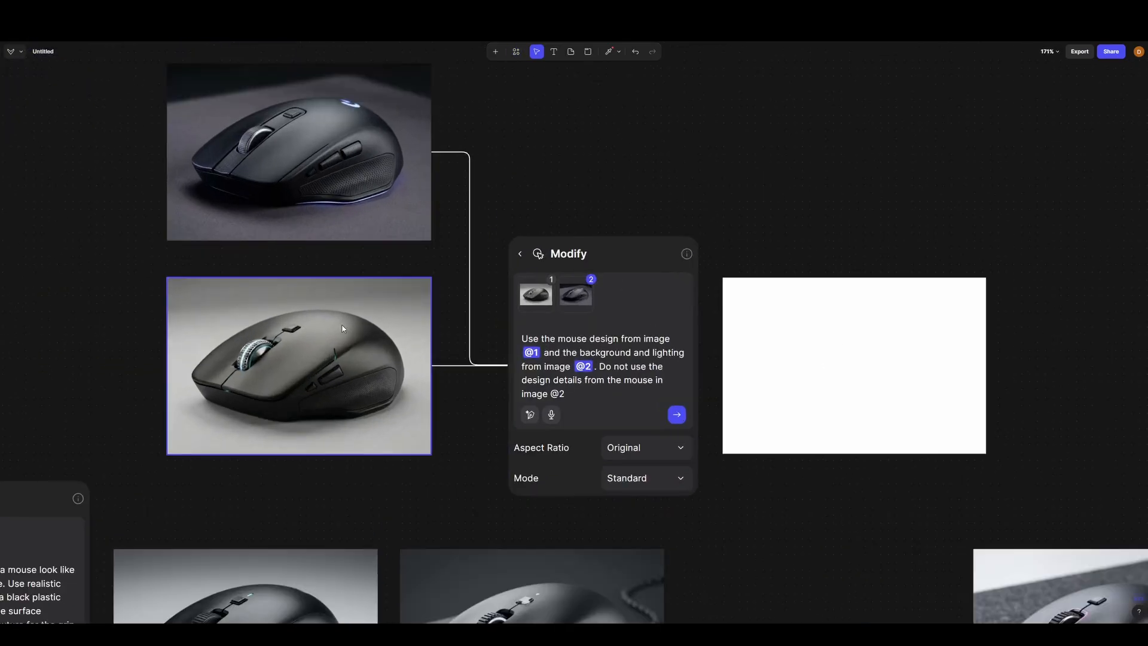
{"action": "left_click_drag", "start_coordinate": [342, 320], "coordinate": [304, 324]}
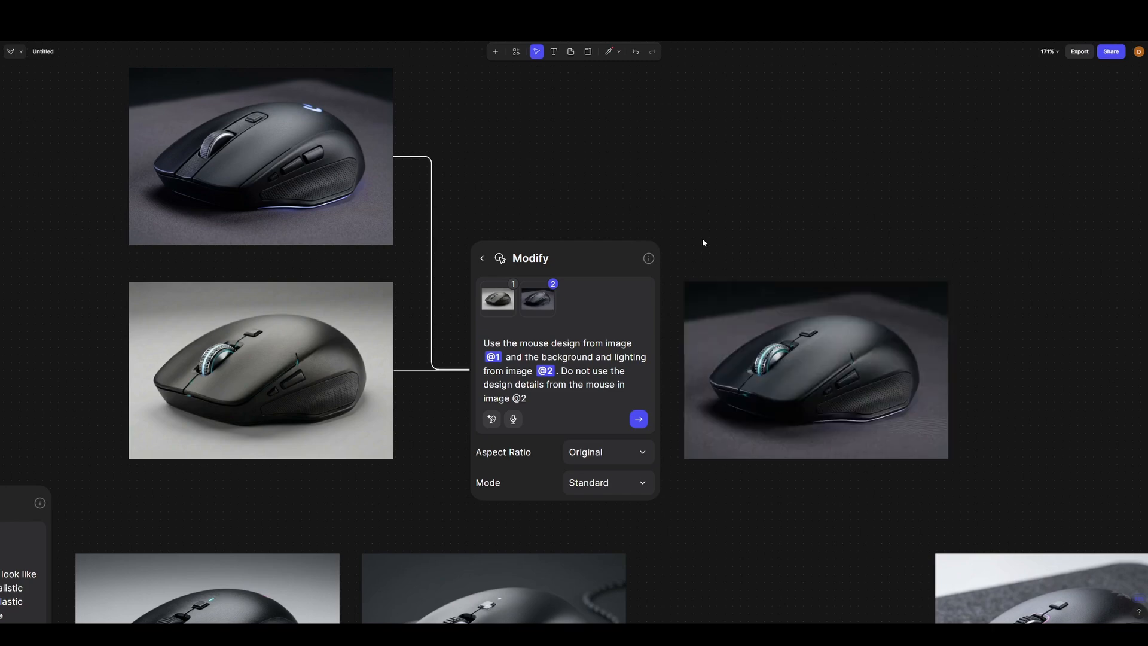
{"action": "left_click_drag", "start_coordinate": [991, 425], "coordinate": [865, 404]}
{"action": "scroll", "coordinate": [731, 366], "scroll_direction": "up", "scroll_amount": 7}
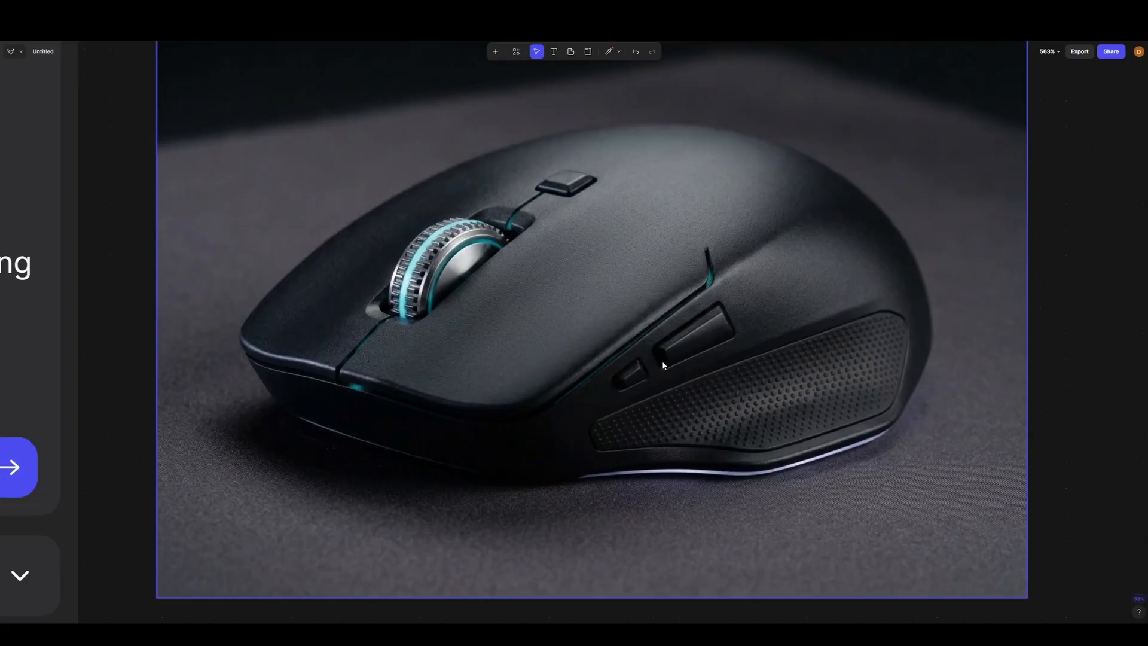
{"action": "left_click_drag", "start_coordinate": [662, 361], "coordinate": [711, 371]}
{"action": "scroll", "coordinate": [659, 375], "scroll_direction": "down", "scroll_amount": 10}
- Disconnect the light blue variation from the Modify block and place it directly above the new dark-background render
{"action": "right_click", "coordinate": [711, 345]}
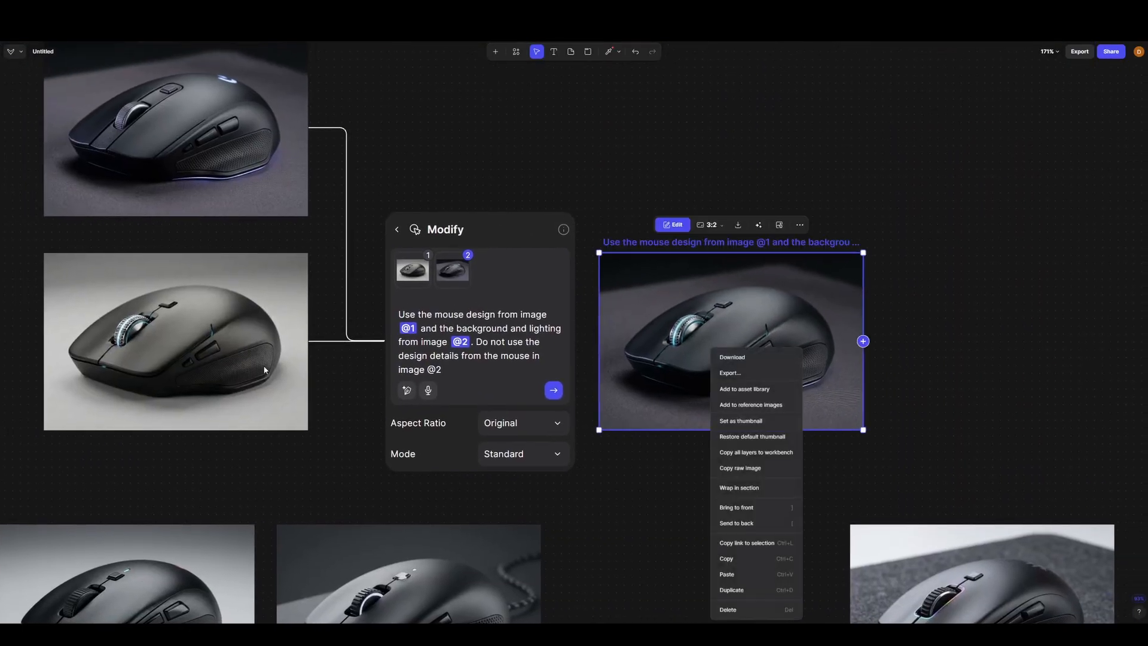
{"action": "left_click", "coordinate": [292, 379]}
{"action": "left_click", "coordinate": [346, 341]}
{"action": "left_click_drag", "start_coordinate": [240, 390], "coordinate": [796, 205]}
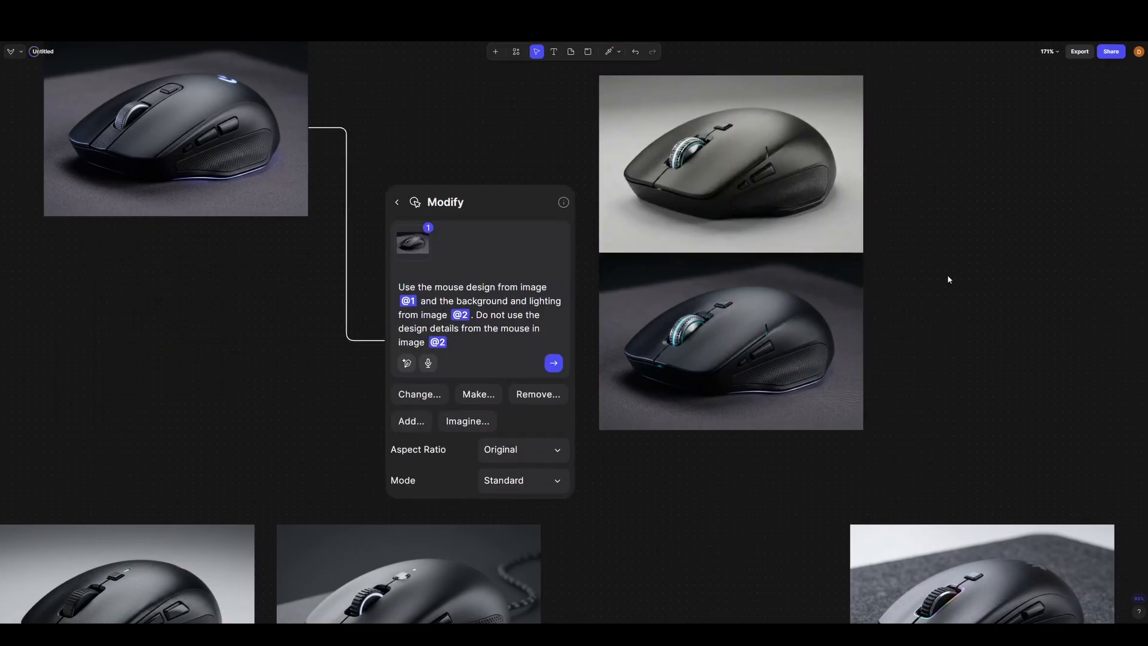
- Compare the design details of the light blue variation with those of the dark-background render stacked beneath it
{"action": "scroll", "coordinate": [781, 322], "scroll_direction": "up", "scroll_amount": 8}
{"action": "scroll", "coordinate": [483, 457], "scroll_direction": "down", "scroll_amount": 5}
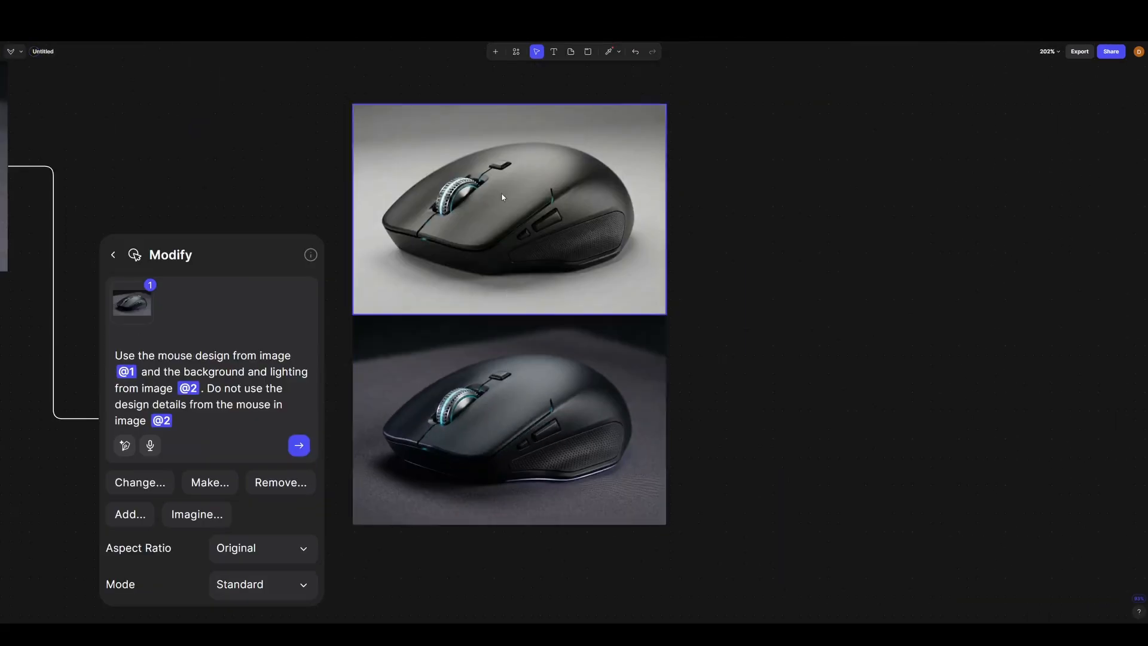
{"action": "scroll", "coordinate": [501, 195], "scroll_direction": "up", "scroll_amount": 5}
{"action": "scroll", "coordinate": [492, 184], "scroll_direction": "down", "scroll_amount": 6}
{"action": "right_click", "coordinate": [561, 389]}
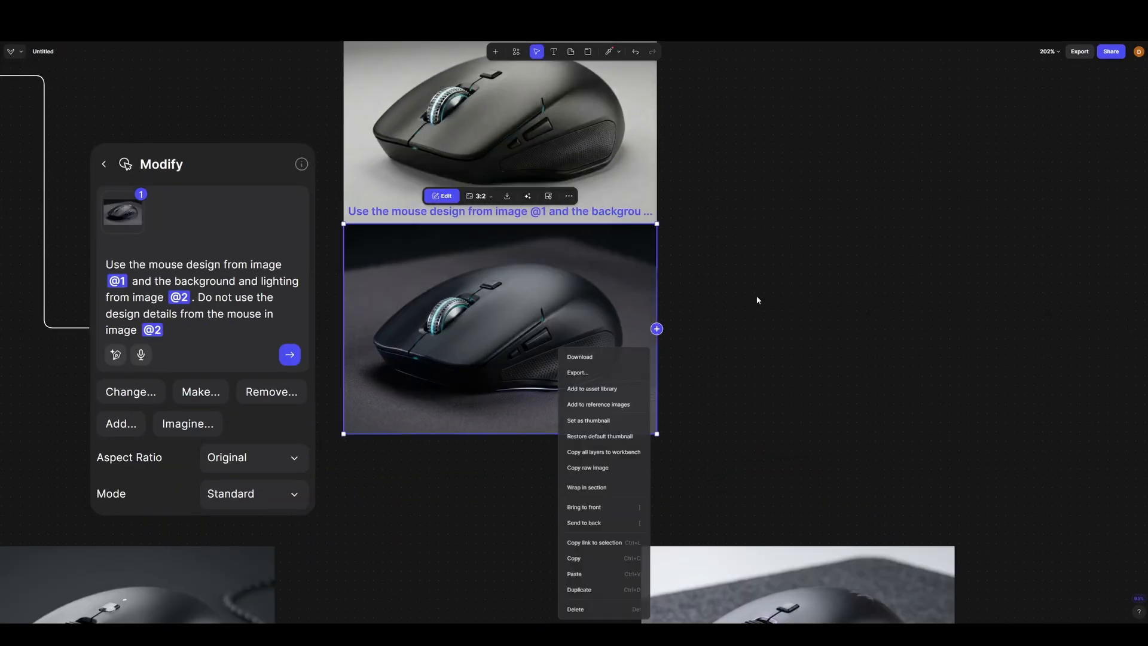
{"action": "left_click", "coordinate": [798, 282]}
{"action": "scroll", "coordinate": [798, 281], "scroll_direction": "right", "scroll_amount": 5}
{"action": "scroll", "coordinate": [296, 393], "scroll_direction": "down", "scroll_amount": 2}
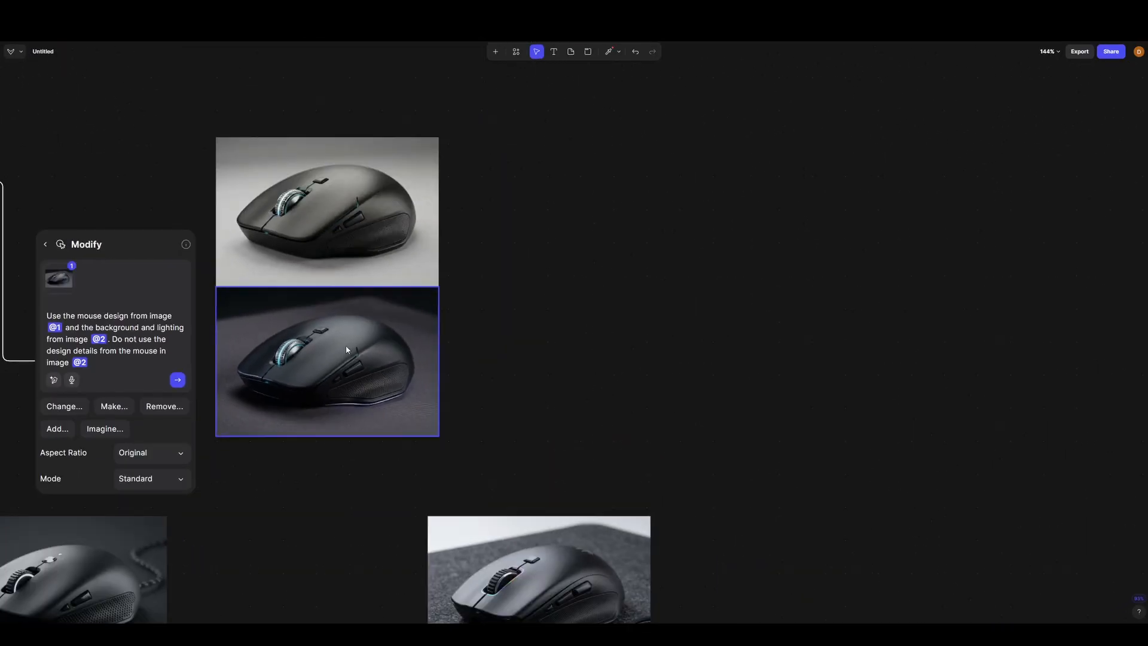
- Move the dark-background render down and sideways so that it sits apart from the light blue variation
{"action": "left_click_drag", "start_coordinate": [473, 313], "coordinate": [400, 359]}
{"action": "left_click_drag", "start_coordinate": [269, 399], "coordinate": [303, 441]}
{"action": "left_click", "coordinate": [658, 325]}
{"action": "scroll", "coordinate": [562, 326], "scroll_direction": "up", "scroll_amount": 3}
{"action": "scroll", "coordinate": [562, 325], "scroll_direction": "up", "scroll_amount": 1}
{"action": "right_click", "coordinate": [464, 345]}
{"action": "left_click", "coordinate": [554, 313]}
{"action": "scroll", "coordinate": [477, 321], "scroll_direction": "down", "scroll_amount": 3}
{"action": "left_click", "coordinate": [498, 364]}
{"action": "left_click_drag", "start_coordinate": [499, 363], "coordinate": [584, 330]}
- Add a Modify block to the light blue variation and generate one Left view with its New view option
{"action": "left_click", "coordinate": [229, 188]}
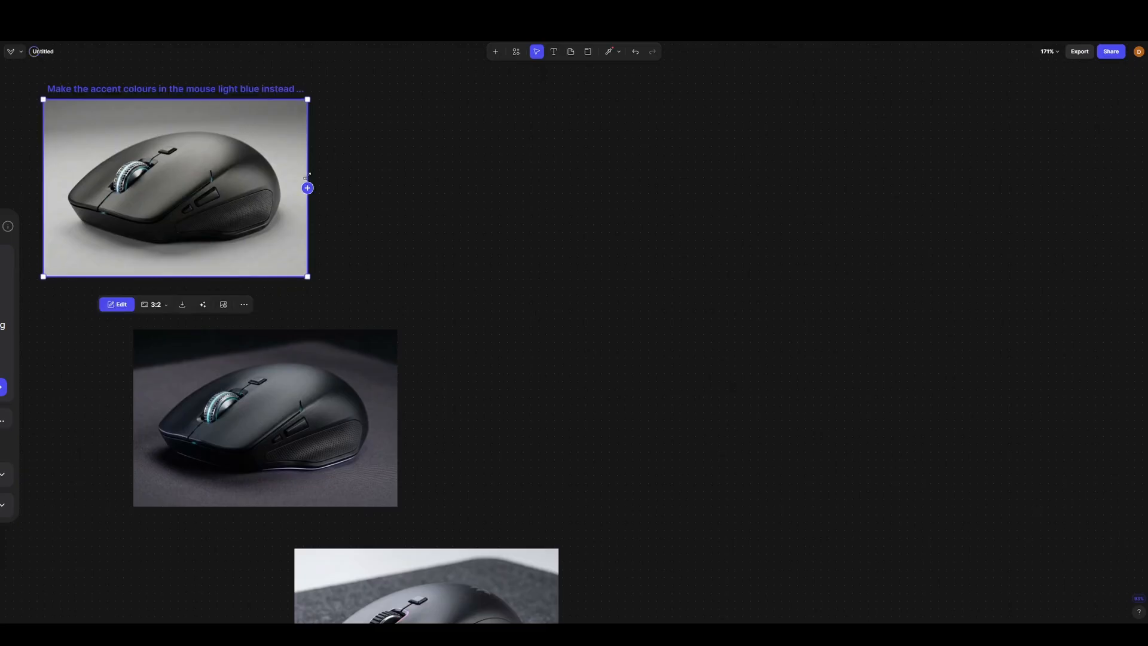
{"action": "left_click", "coordinate": [308, 187]}
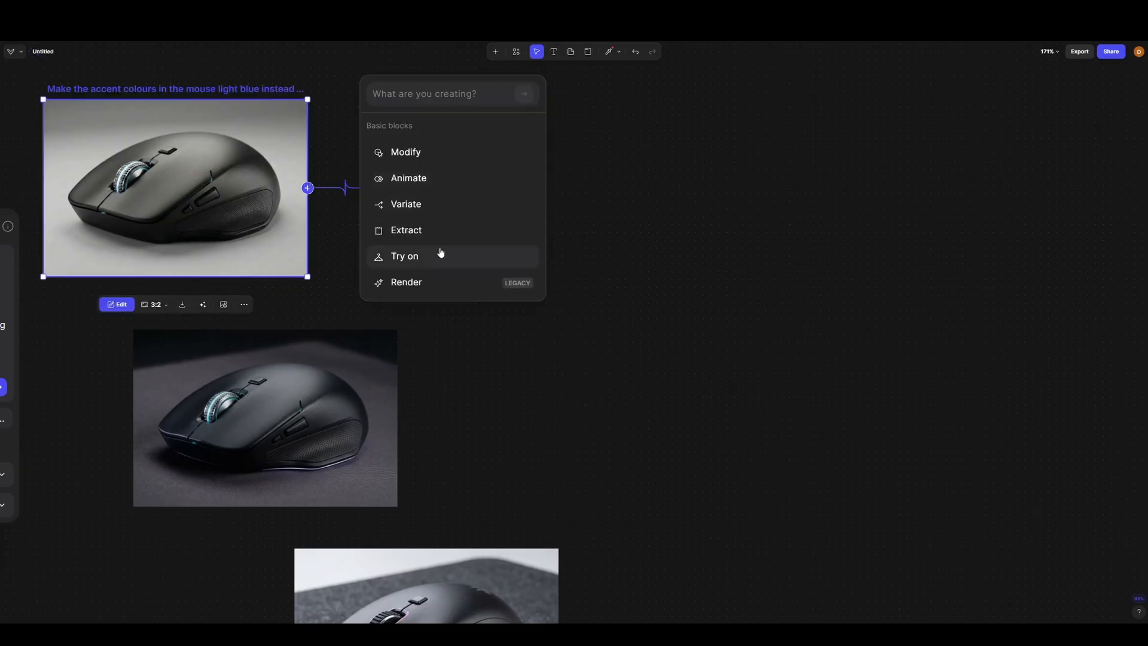
{"action": "left_click", "coordinate": [437, 155]}
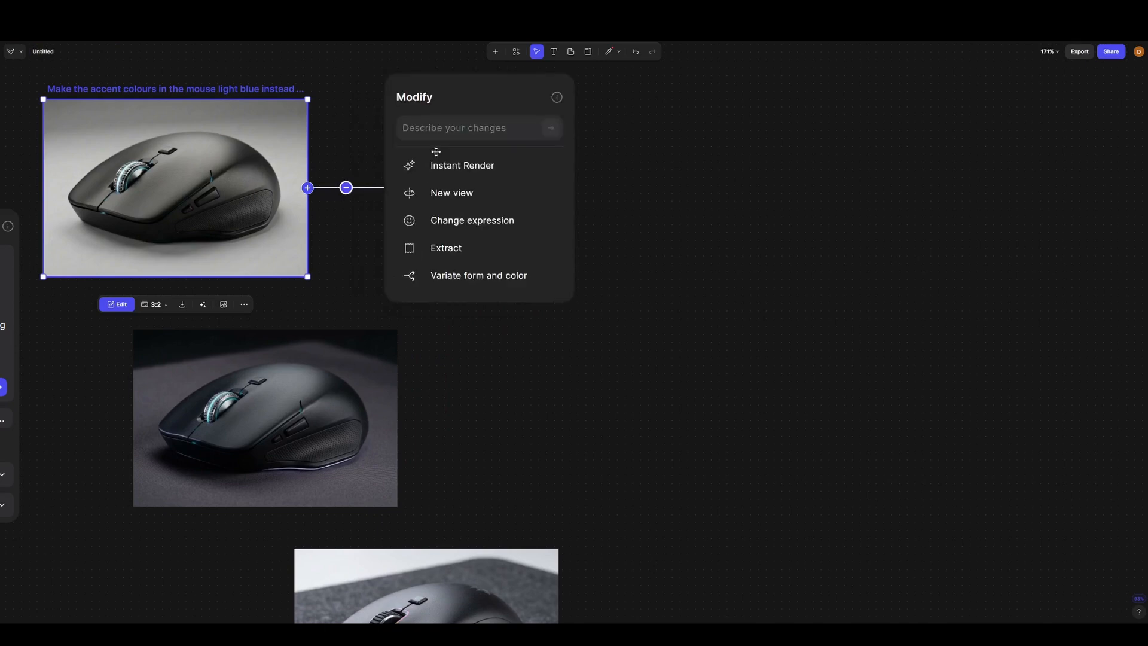
{"action": "left_click", "coordinate": [467, 193]}
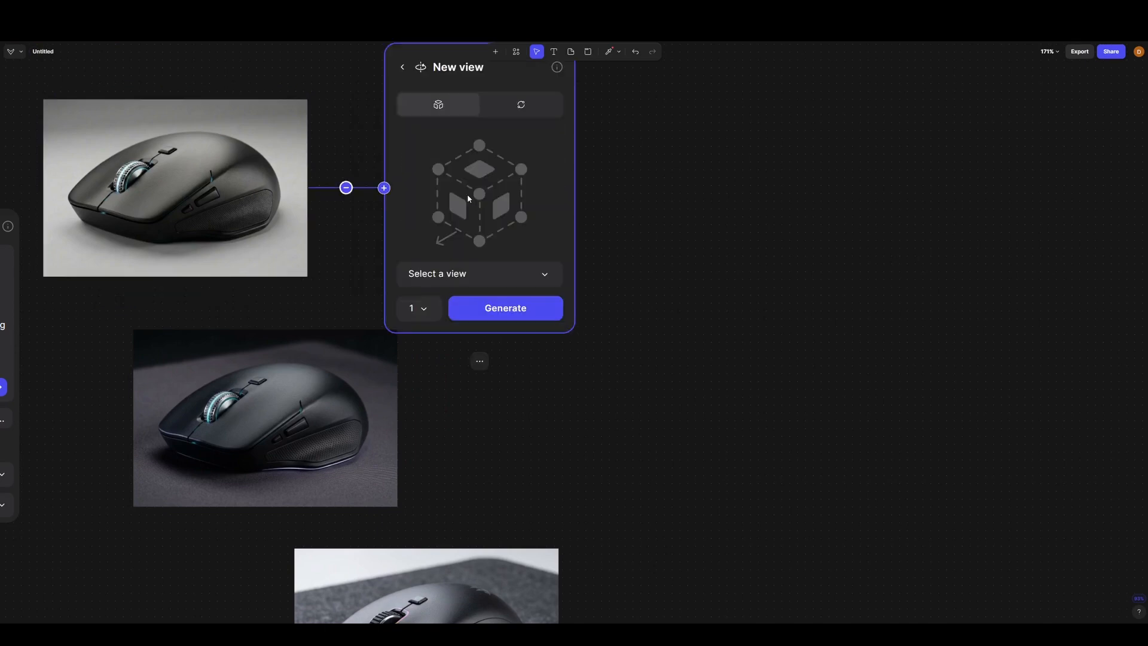
{"action": "left_click", "coordinate": [502, 209]}
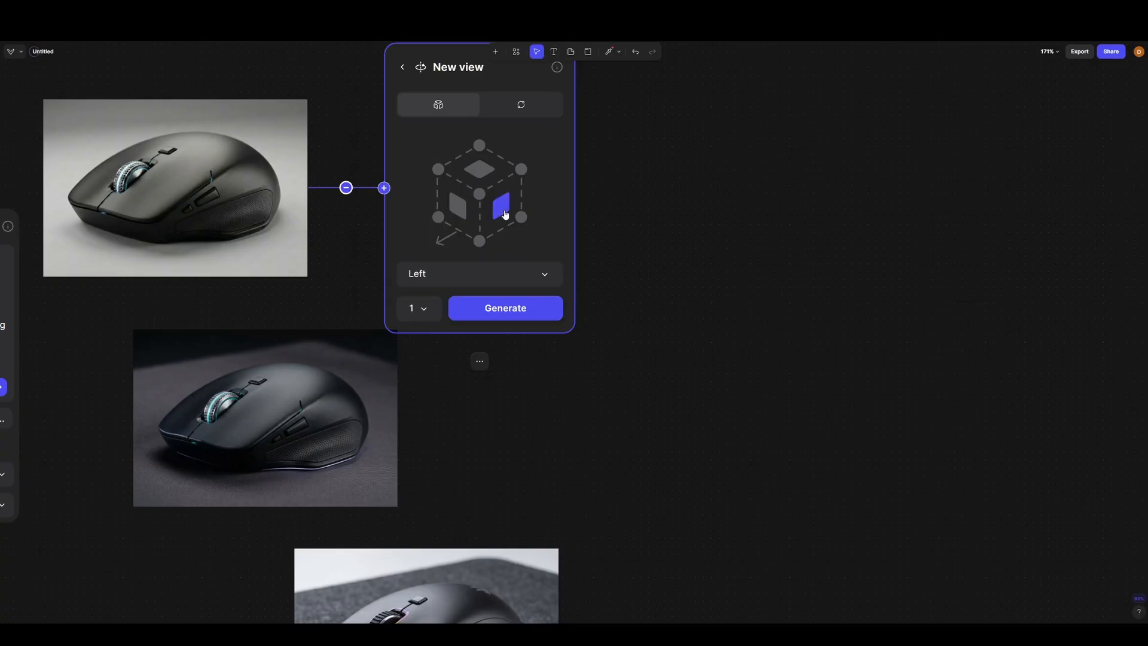
{"action": "left_click", "coordinate": [533, 310]}
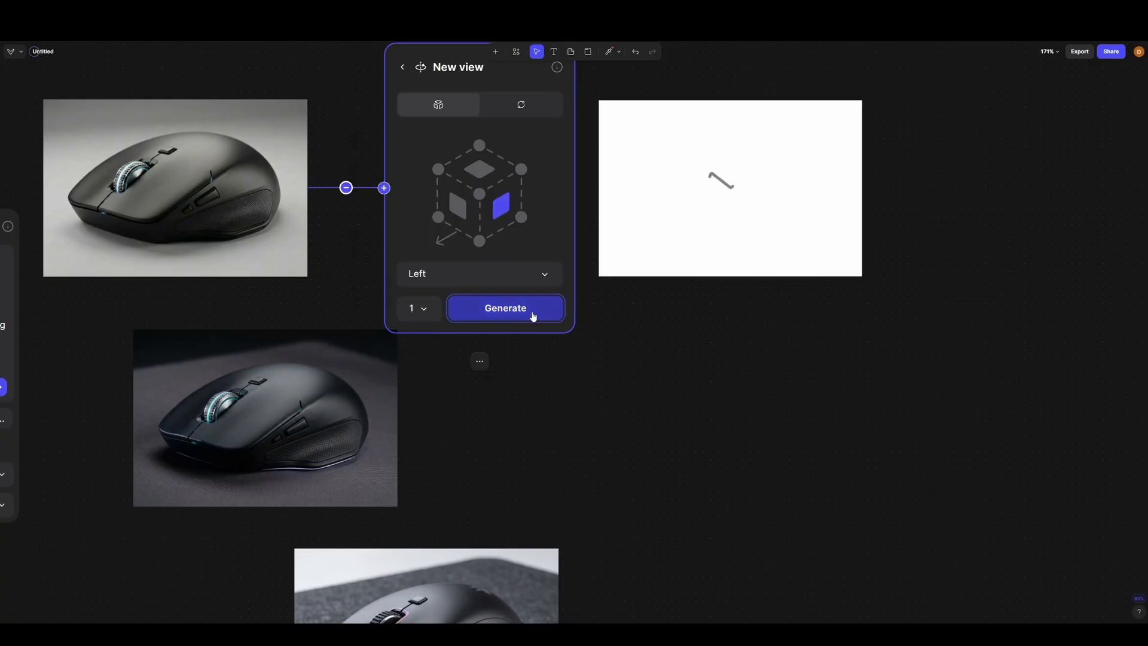
- Generate a second Left view of the light blue variation, then return its block to the Modify options and move it up
{"action": "left_click_drag", "start_coordinate": [626, 370], "coordinate": [478, 351]}
{"action": "scroll", "coordinate": [498, 370], "scroll_direction": "down", "scroll_amount": 1}
{"action": "left_click", "coordinate": [387, 100]}
{"action": "left_click", "coordinate": [579, 350]}
{"action": "scroll", "coordinate": [477, 351], "scroll_direction": "down", "scroll_amount": 1}
{"action": "left_click_drag", "start_coordinate": [363, 143], "coordinate": [351, 92]}
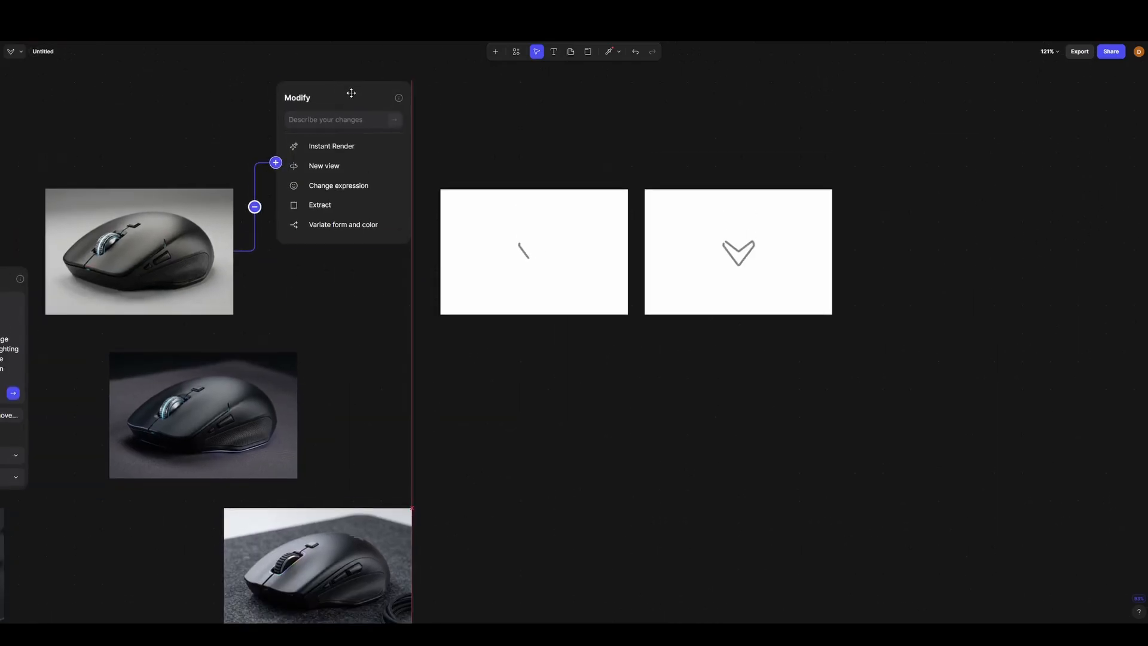
{"action": "left_click", "coordinate": [504, 370]}
{"action": "left_click_drag", "start_coordinate": [505, 372], "coordinate": [500, 312]}
{"action": "mouse_move", "coordinate": [245, 354]}
{"action": "left_mouse_down"}
{"action": "mouse_move", "coordinate": [230, 358]}
{"action": "mouse_move", "coordinate": [249, 351]}
{"action": "left_mouse_up"}
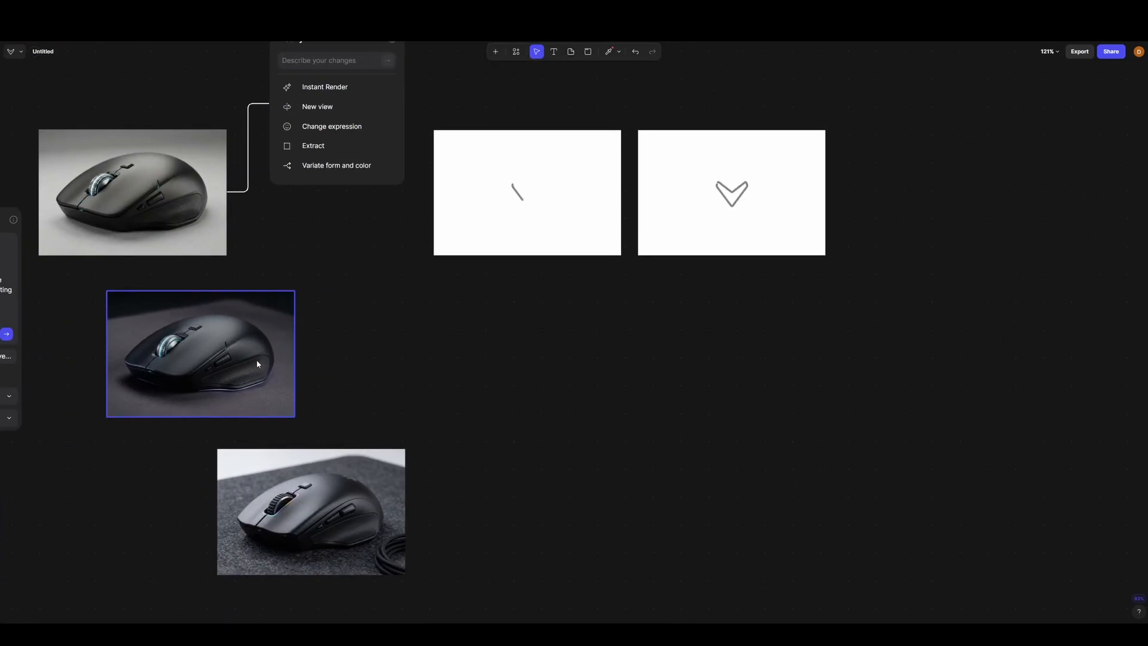
{"action": "left_click", "coordinate": [294, 353]}
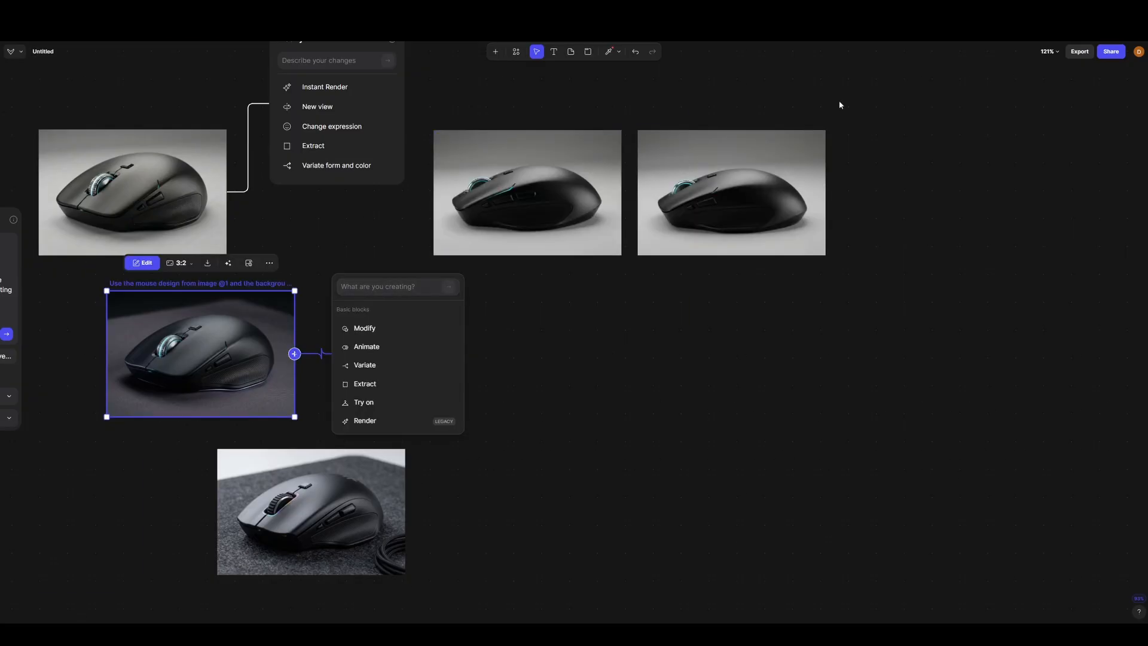
{"action": "left_click", "coordinate": [890, 139]}
- Compare the side buttons, accent line and rubber grip of the two generated Left views
{"action": "scroll", "coordinate": [528, 162], "scroll_direction": "up", "scroll_amount": 8}
{"action": "scroll", "coordinate": [544, 311], "scroll_direction": "down", "scroll_amount": 3}
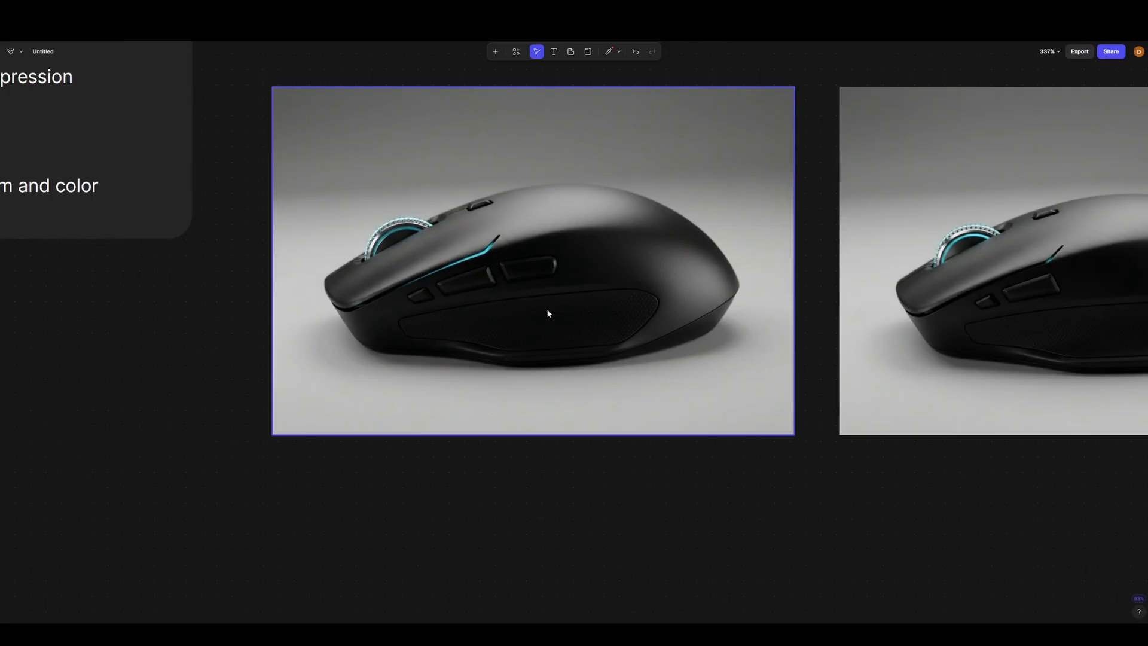
{"action": "scroll", "coordinate": [482, 265], "scroll_direction": "up", "scroll_amount": 3}
{"action": "scroll", "coordinate": [392, 266], "scroll_direction": "down", "scroll_amount": 4}
{"action": "scroll", "coordinate": [392, 266], "scroll_direction": "down", "scroll_amount": 3}
{"action": "left_click", "coordinate": [702, 267]}
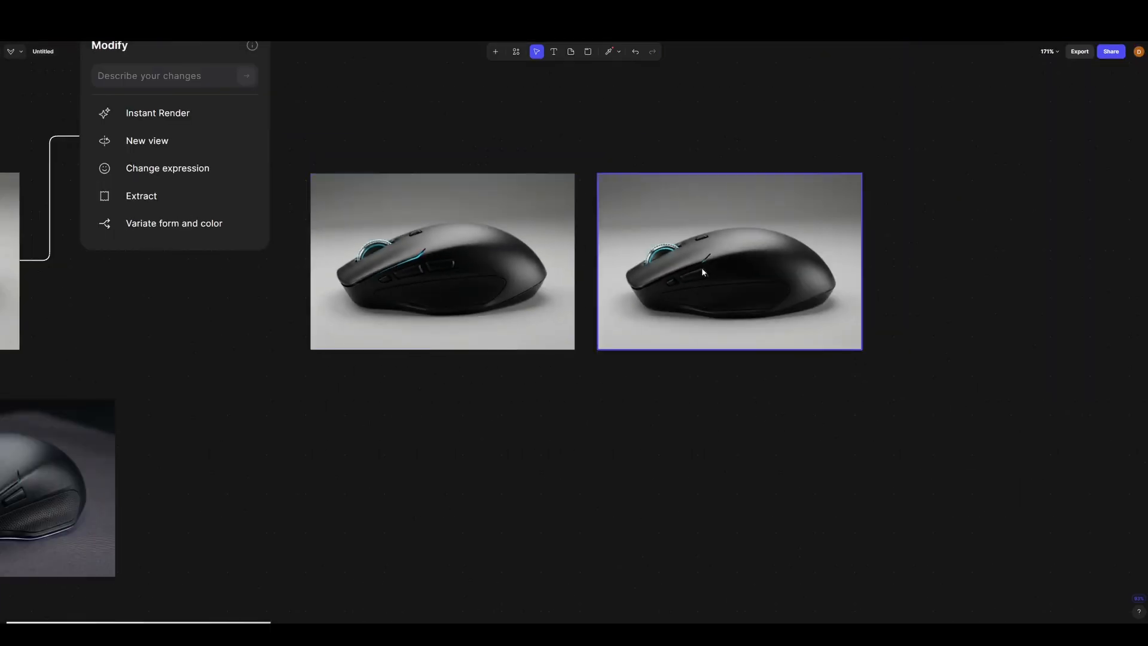
{"action": "scroll", "coordinate": [701, 267], "scroll_direction": "up", "scroll_amount": 5}
{"action": "scroll", "coordinate": [752, 261], "scroll_direction": "down", "scroll_amount": 6}
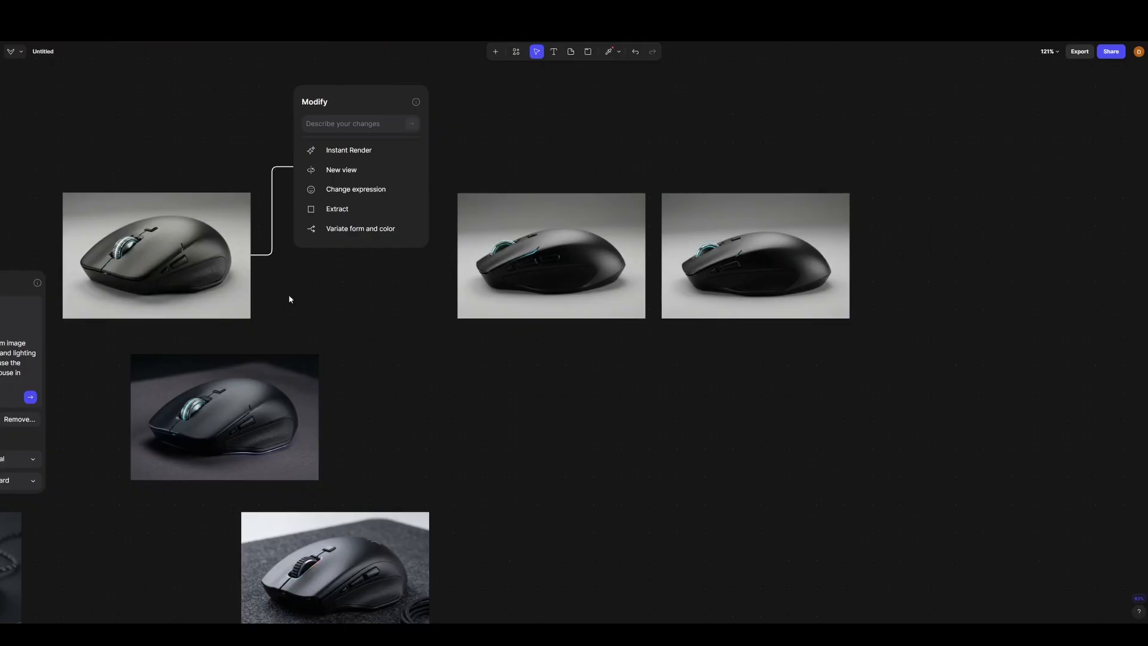
{"action": "scroll", "coordinate": [549, 233], "scroll_direction": "up", "scroll_amount": 2}
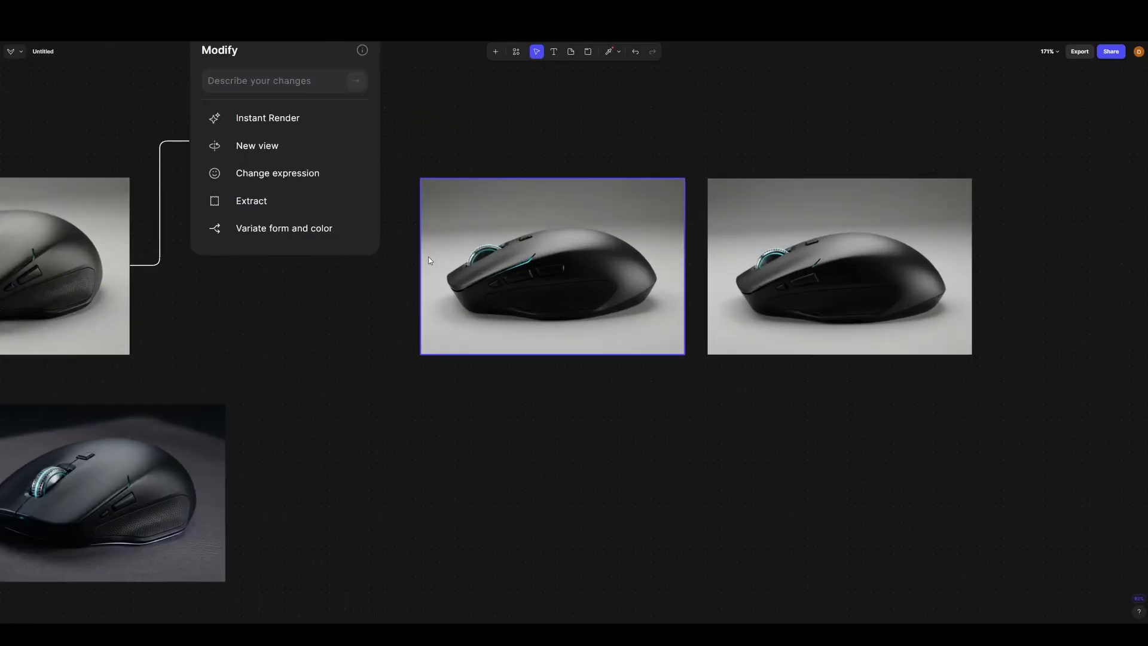
{"action": "scroll", "coordinate": [333, 283], "scroll_direction": "down", "scroll_amount": 2}
- Place one Left view above the other and attach a Modify block to the lower one with the teal accent line
{"action": "left_click_drag", "start_coordinate": [655, 295], "coordinate": [613, 225]}
{"action": "left_click", "coordinate": [569, 225]}
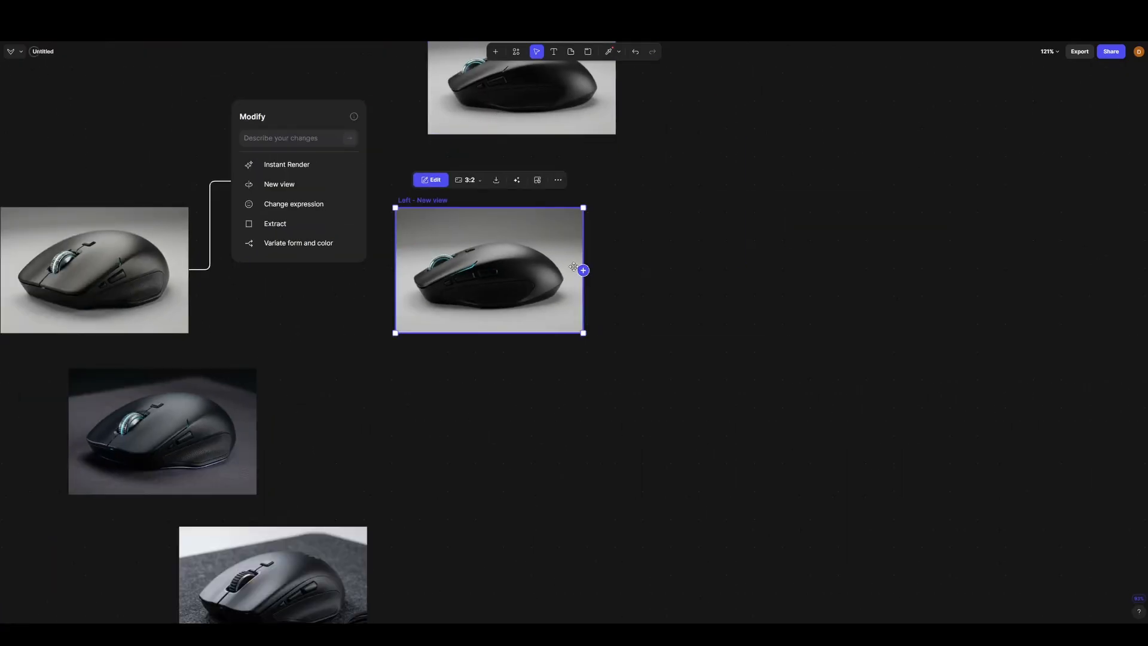
{"action": "left_click", "coordinate": [583, 269]}
{"action": "left_click", "coordinate": [661, 231]}
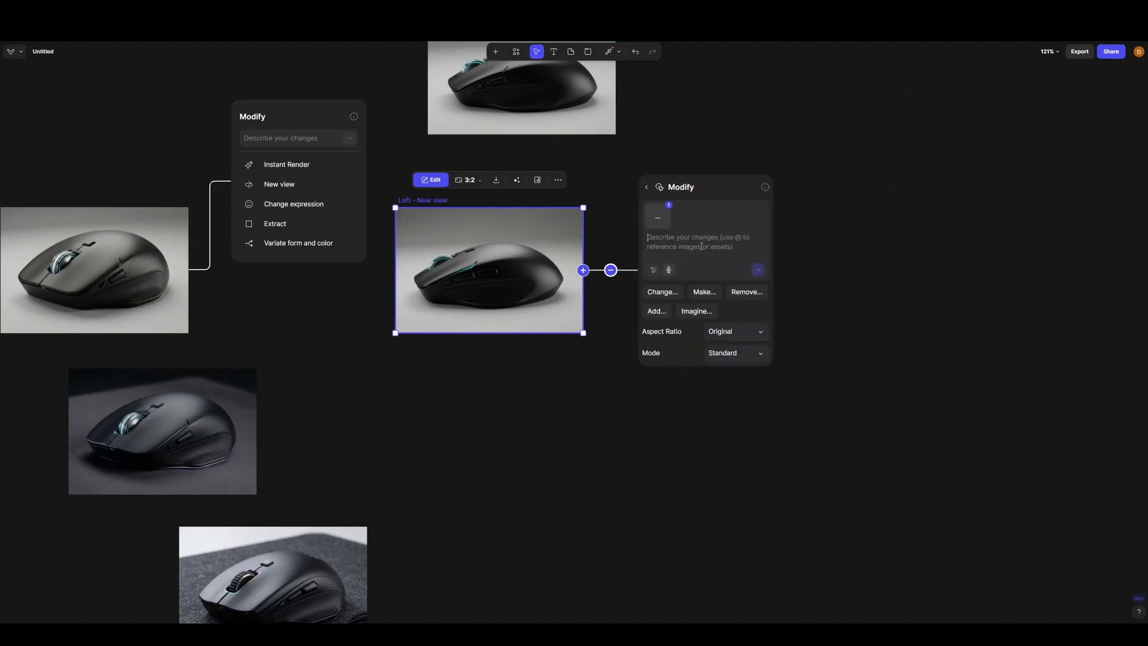
- Generate a modification with the prompt "Add more light to the dark area of the mouse so I can see the design details of the rubber grip#"
{"action": "key", "text": "Caps_Lock"}
{"action": "key", "text": "Caps_Lock"}
{"action": "type", "text": "Add more"}
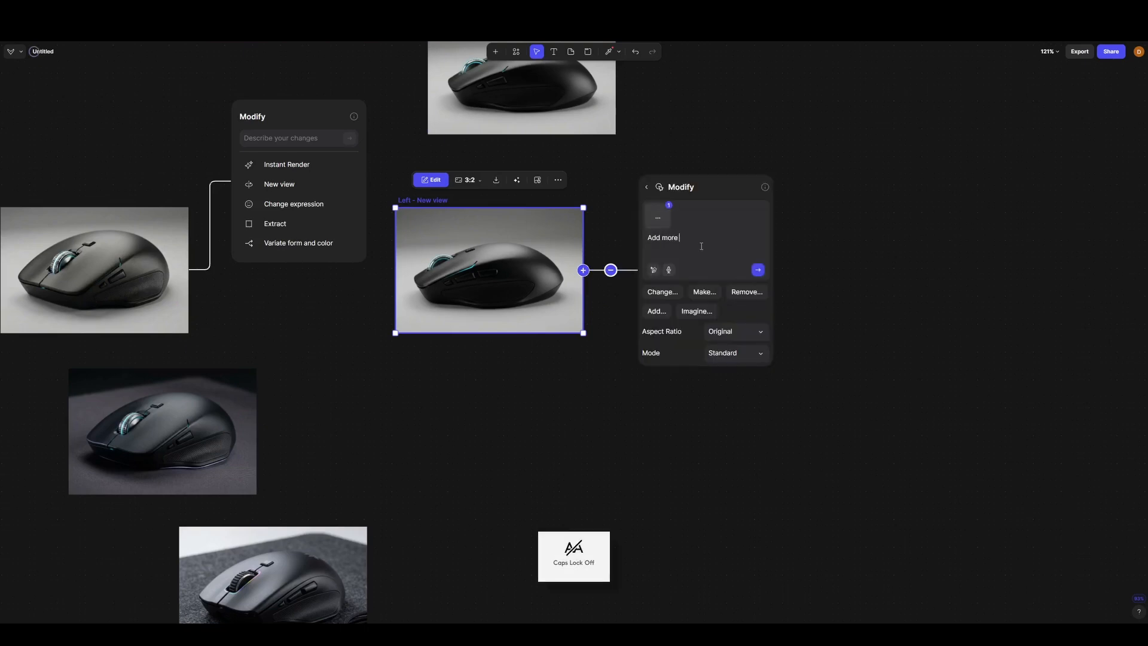
{"action": "type", "text": " light to the"}
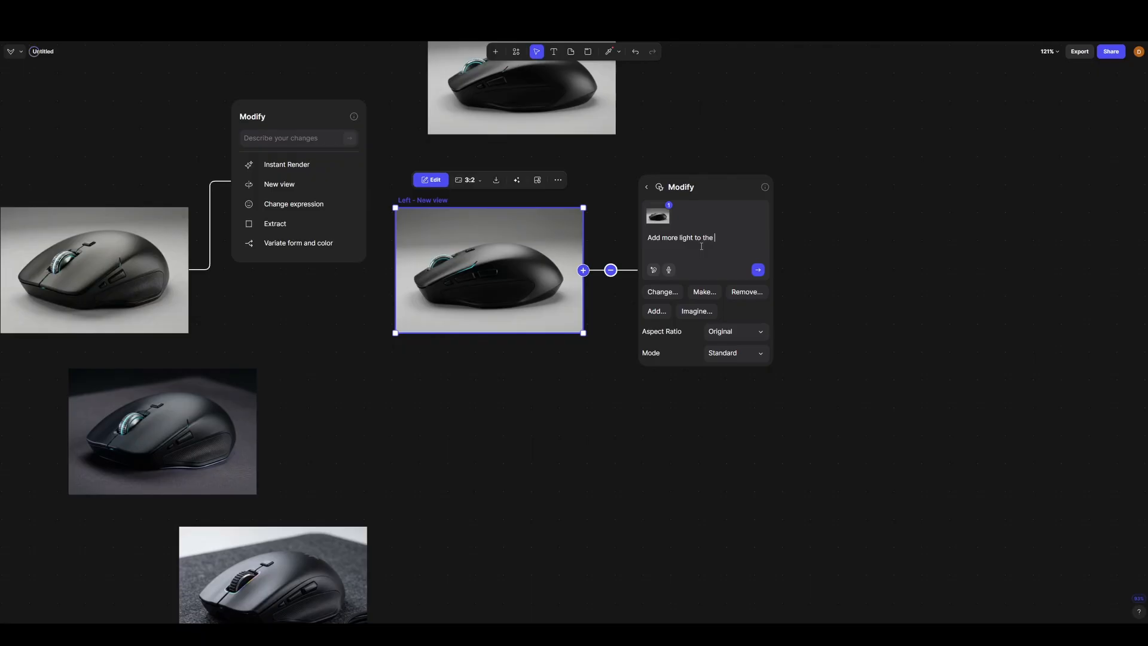
{"action": "type", "text": " dark area of the mouse so"}
{"action": "key", "text": "Caps_Lock"}
{"action": "type", "text": "I"}
{"action": "key", "text": "Caps_Lock"}
{"action": "type", "text": "can"}
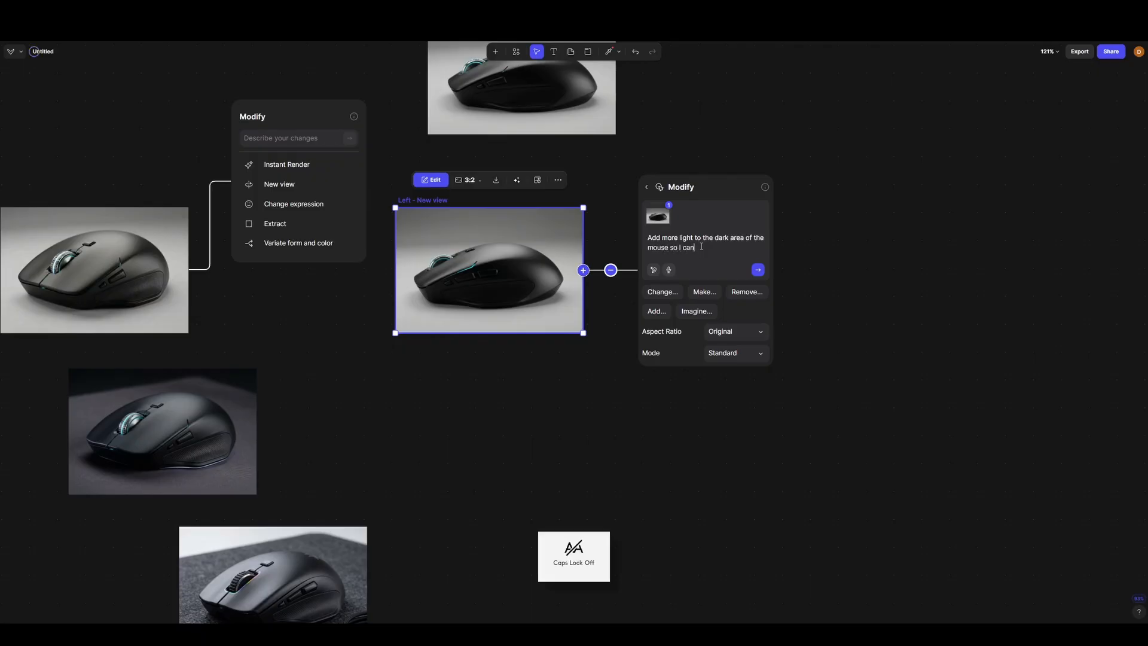
{"action": "type", "text": " see the design details of the"}
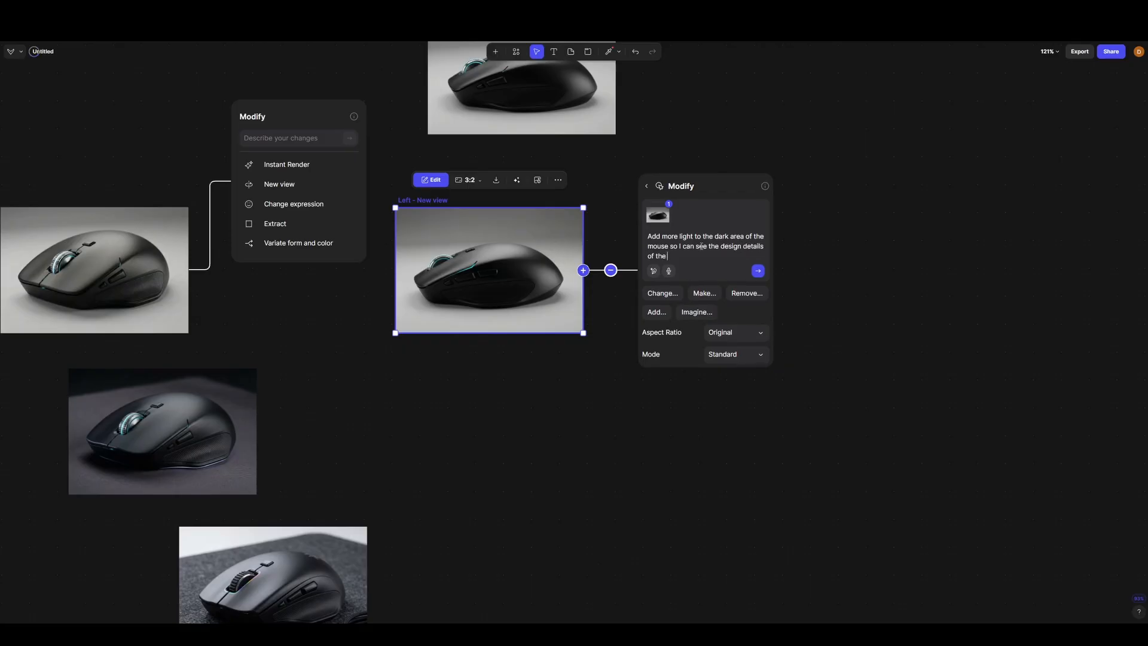
{"action": "type", "text": " rubber grip#"}
{"action": "key", "text": "Return"}
{"action": "left_click", "coordinate": [848, 134]}
- Examine the rubber grip and side details in the newly lit Left view render
{"action": "scroll", "coordinate": [796, 271], "scroll_direction": "up", "scroll_amount": 2}
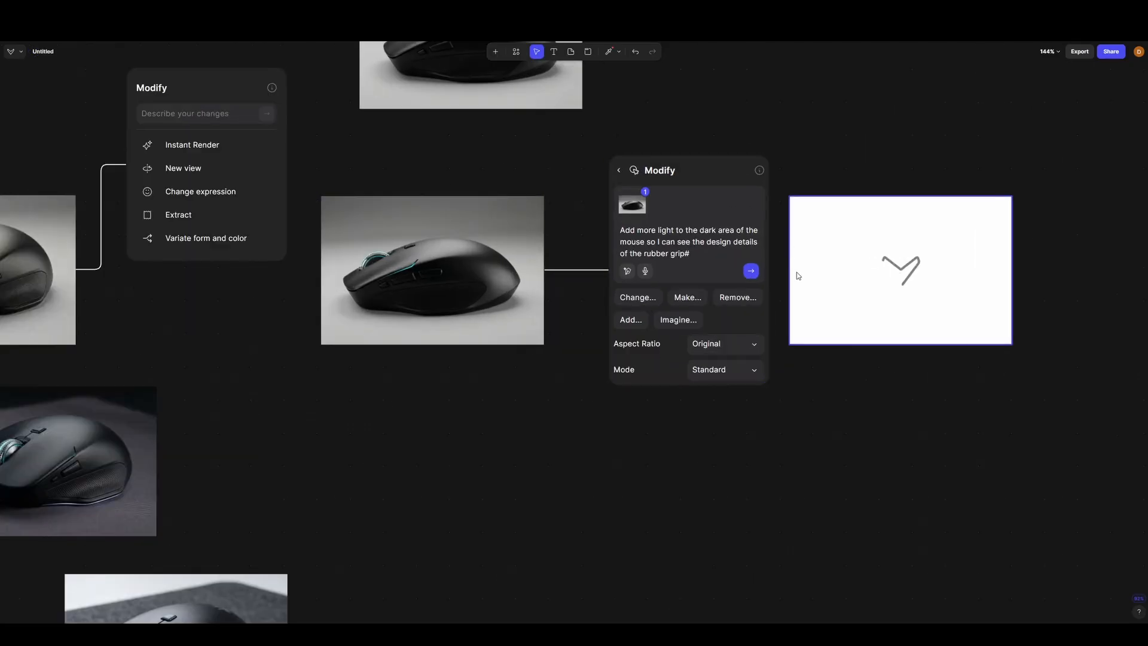
{"action": "scroll", "coordinate": [533, 263], "scroll_direction": "up", "scroll_amount": 8}
{"action": "scroll", "coordinate": [180, 314], "scroll_direction": "down", "scroll_amount": 7}
{"action": "scroll", "coordinate": [356, 287], "scroll_direction": "up", "scroll_amount": 1}
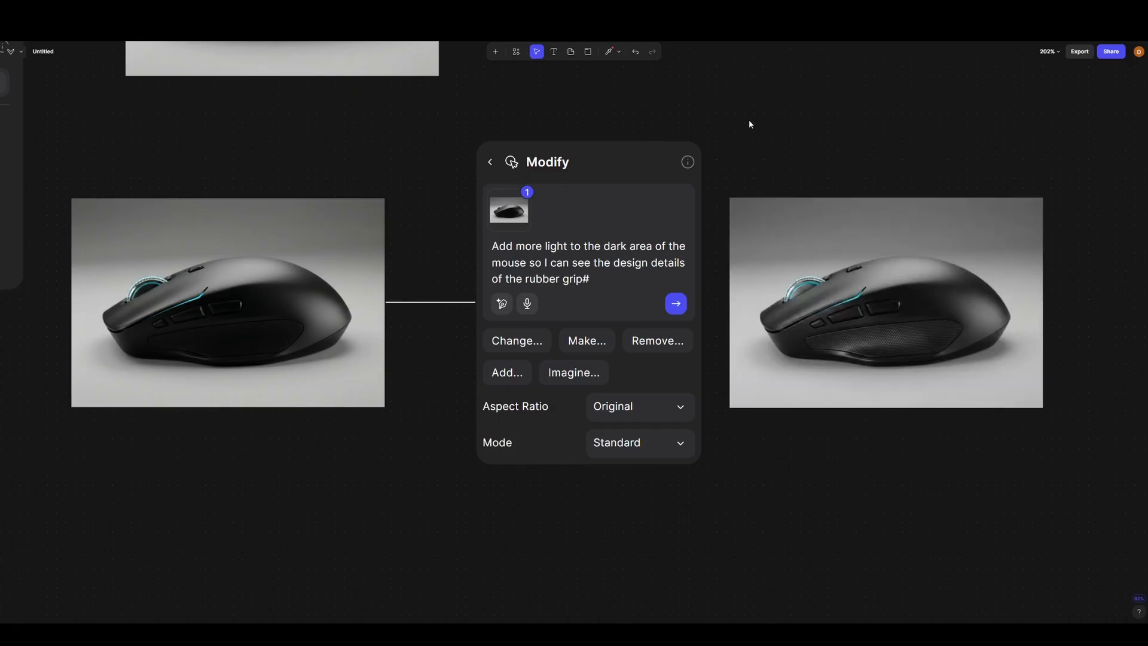
{"action": "scroll", "coordinate": [921, 313], "scroll_direction": "up", "scroll_amount": 5}
{"action": "left_click_drag", "start_coordinate": [993, 308], "coordinate": [686, 319]}
{"action": "right_click", "coordinate": [686, 318]}
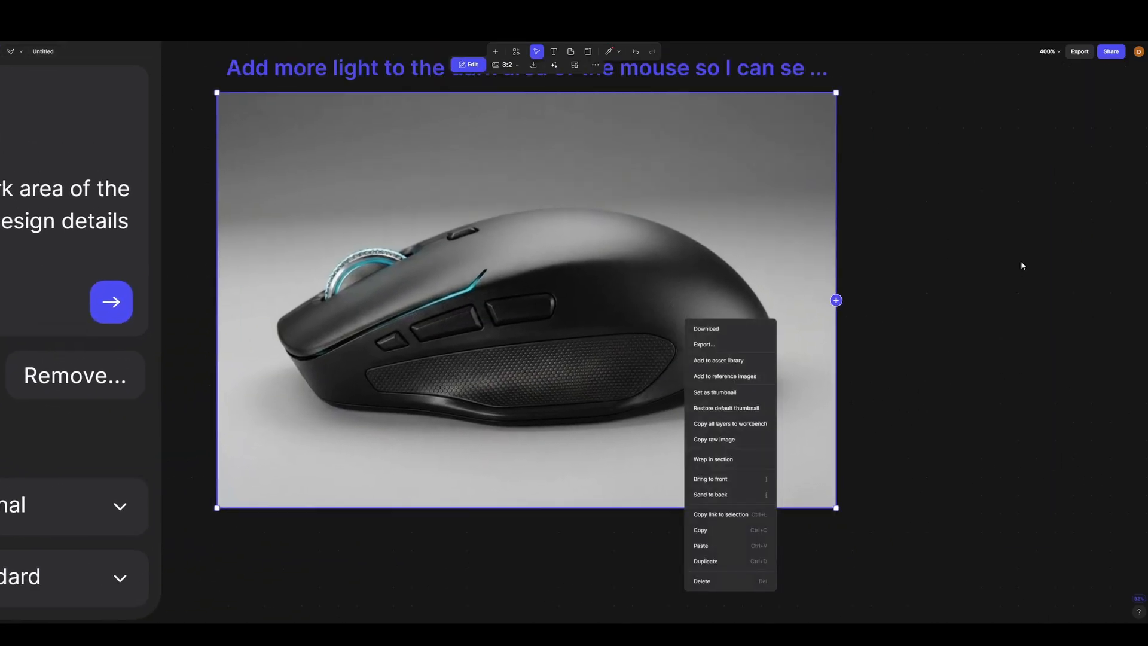
{"action": "left_click", "coordinate": [1020, 264]}
{"action": "scroll", "coordinate": [851, 287], "scroll_direction": "down", "scroll_amount": 10}
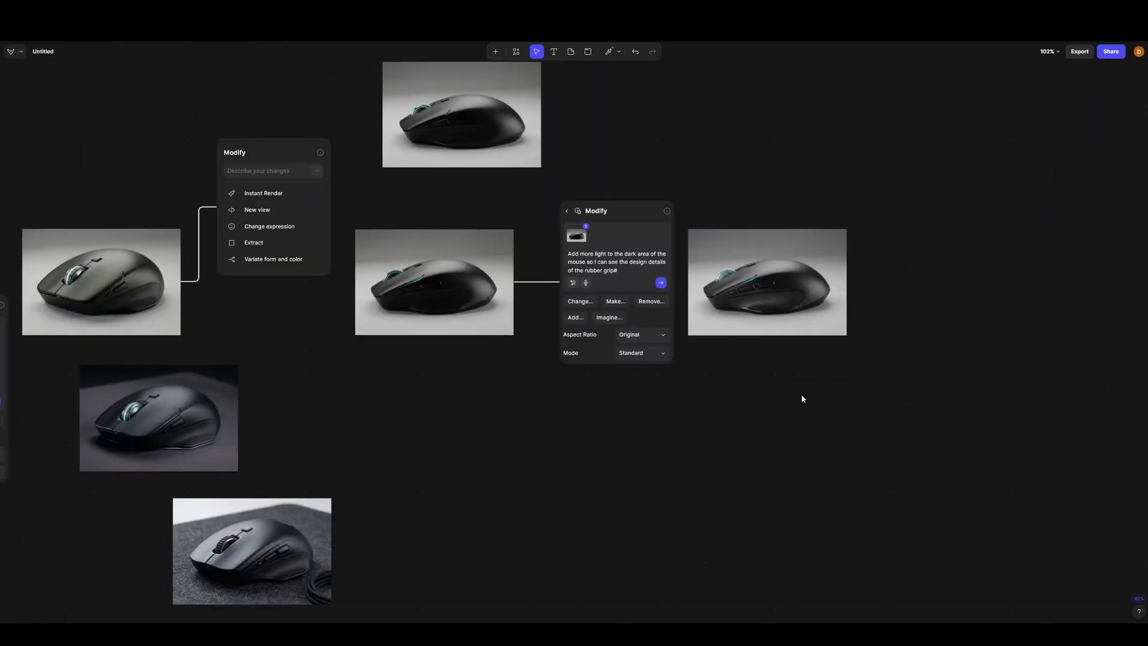
- Move the dark-background render directly above the newly lit Left view
{"action": "left_click_drag", "start_coordinate": [802, 398], "coordinate": [868, 377]}
{"action": "scroll", "coordinate": [397, 358], "scroll_direction": "down", "scroll_amount": 2}
{"action": "scroll", "coordinate": [397, 359], "scroll_direction": "right", "scroll_amount": 1}
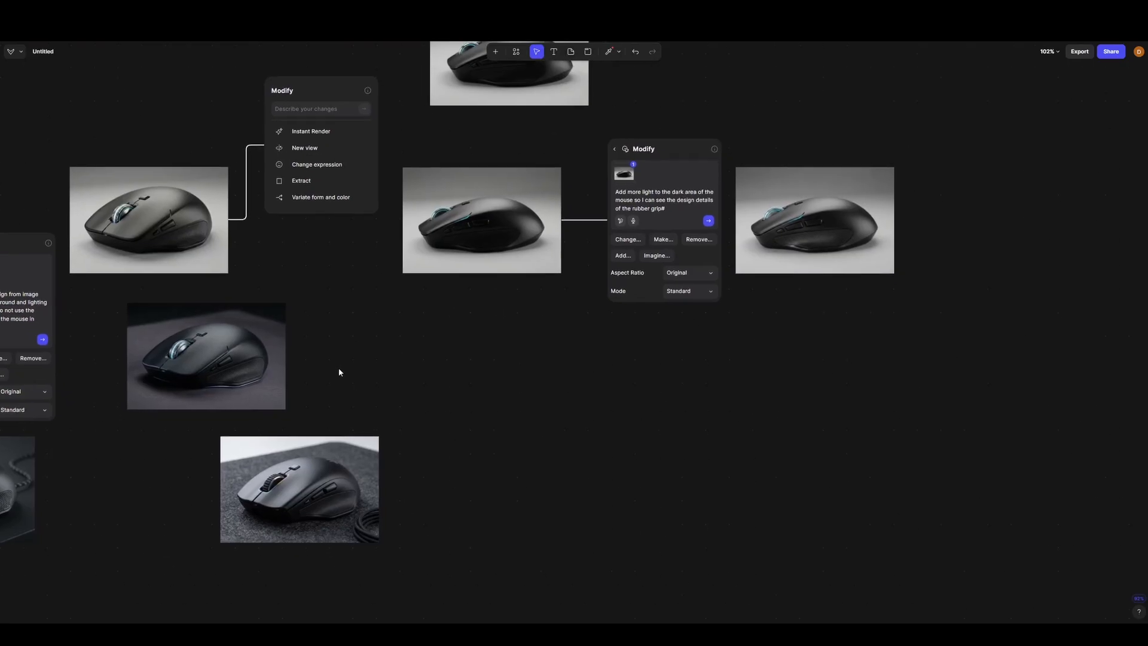
{"action": "left_click", "coordinate": [243, 367]}
{"action": "scroll", "coordinate": [158, 375], "scroll_direction": "down", "scroll_amount": 5}
{"action": "left_click_drag", "start_coordinate": [165, 379], "coordinate": [528, 234]}
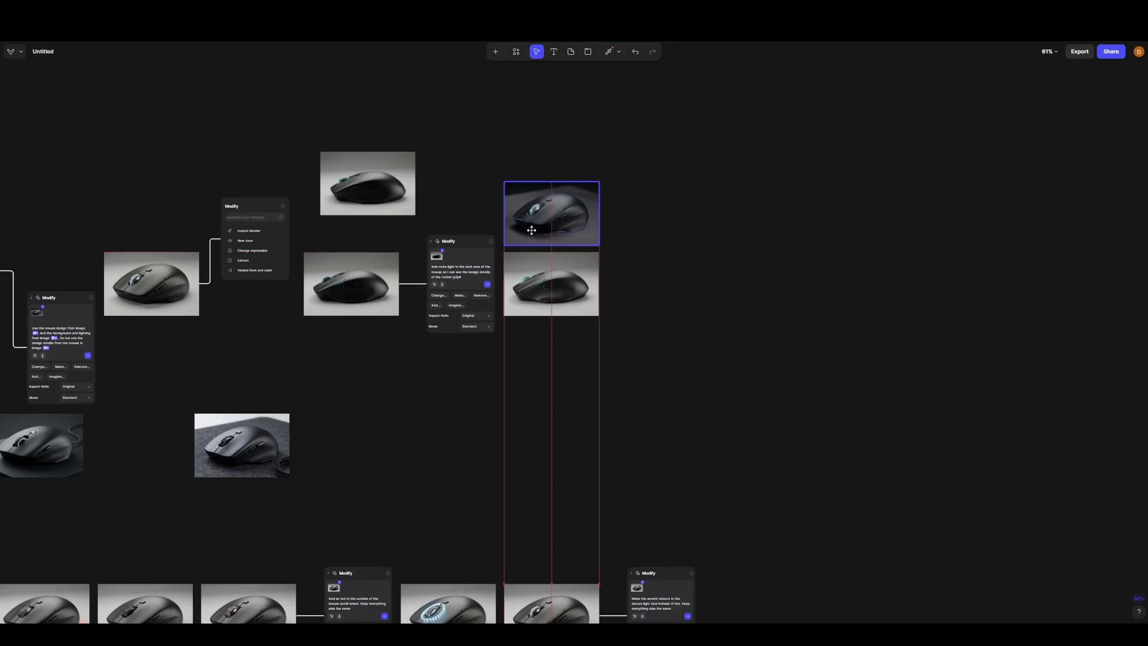
{"action": "scroll", "coordinate": [627, 233], "scroll_direction": "up", "scroll_amount": 3}
{"action": "scroll", "coordinate": [627, 234], "scroll_direction": "up", "scroll_amount": 4}
{"action": "scroll", "coordinate": [402, 189], "scroll_direction": "up", "scroll_amount": 4}
{"action": "scroll", "coordinate": [324, 331], "scroll_direction": "down", "scroll_amount": 5}
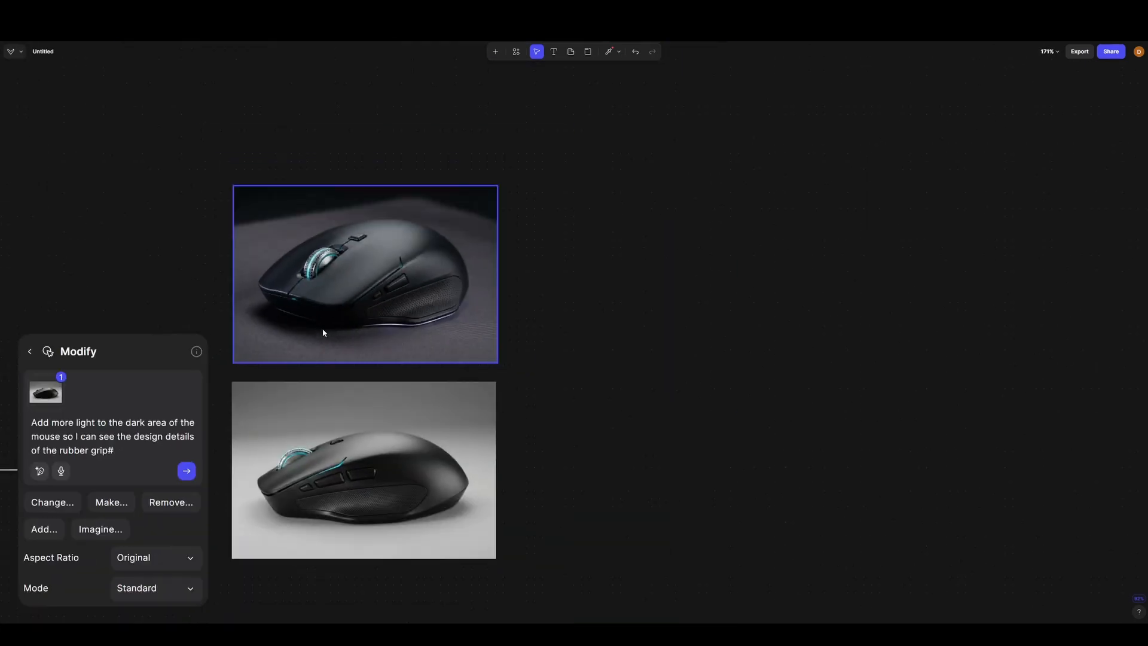
{"action": "left_click_drag", "start_coordinate": [495, 269], "coordinate": [487, 242]}
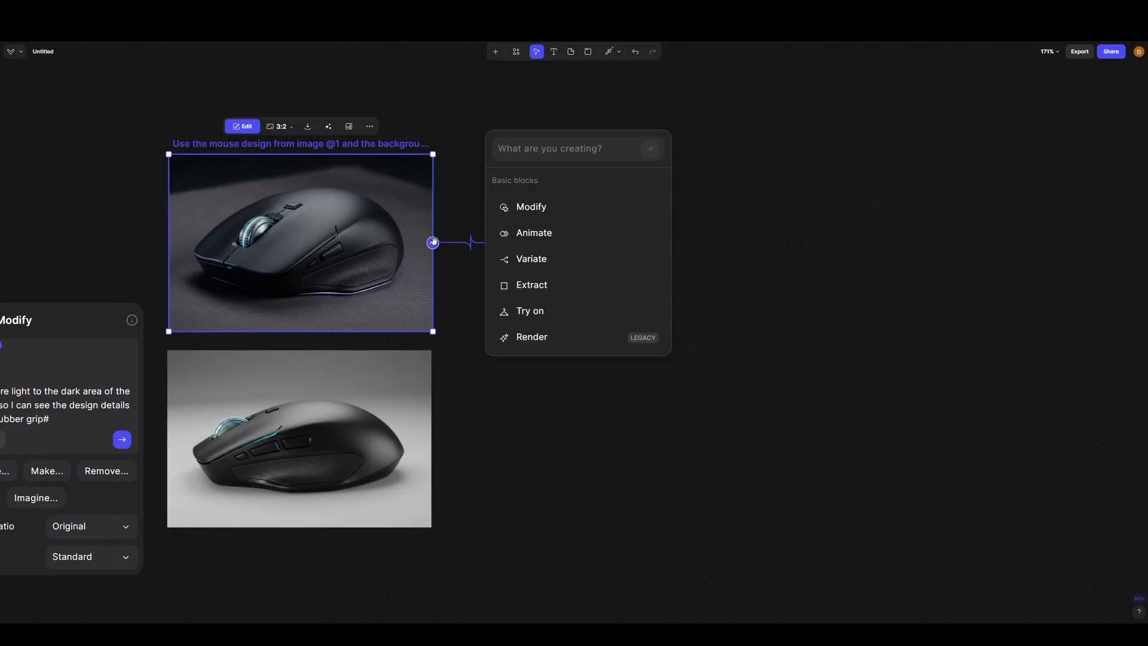
{"action": "left_click", "coordinate": [557, 308]}
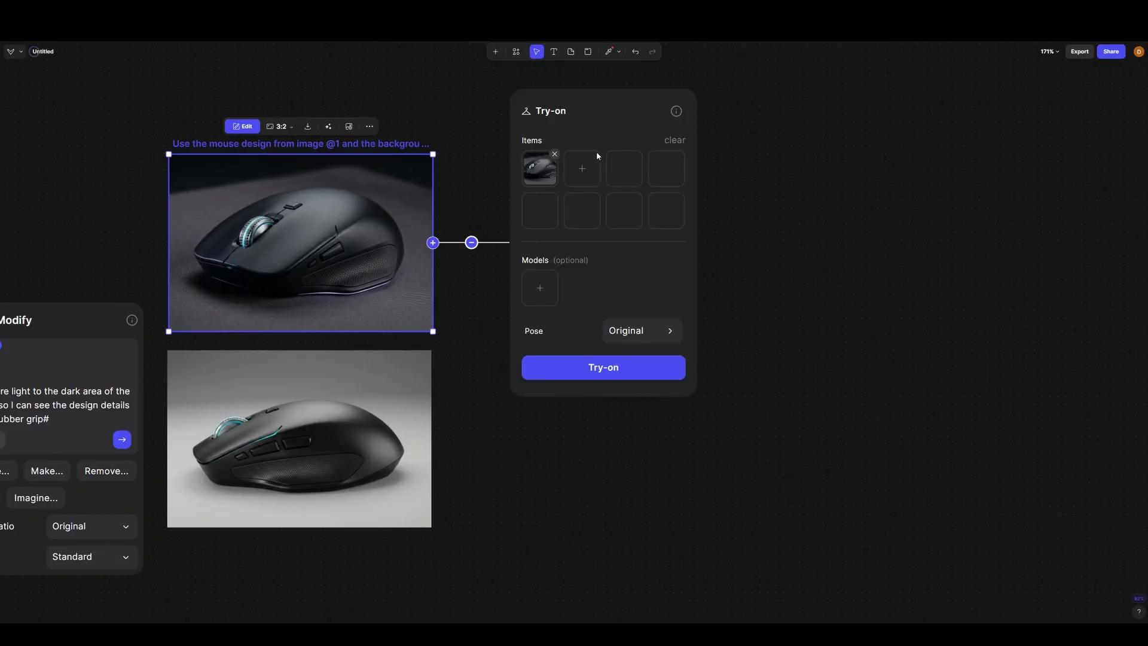
{"action": "left_click", "coordinate": [472, 243]}
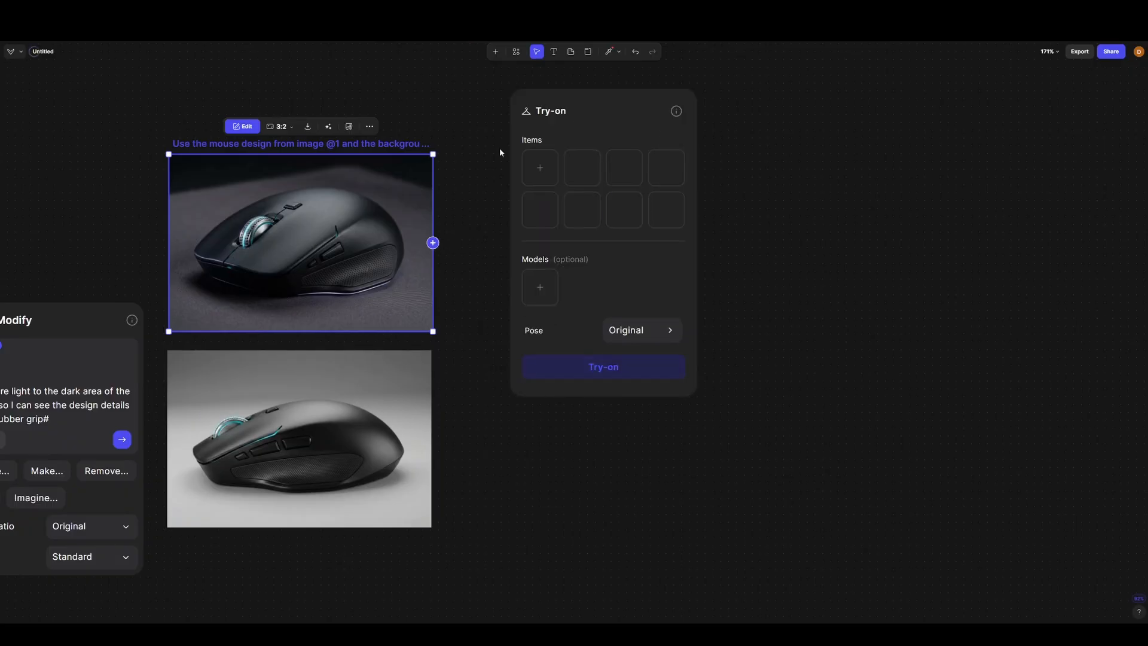
{"action": "left_click", "coordinate": [547, 97]}
{"action": "key", "text": "Delete"}
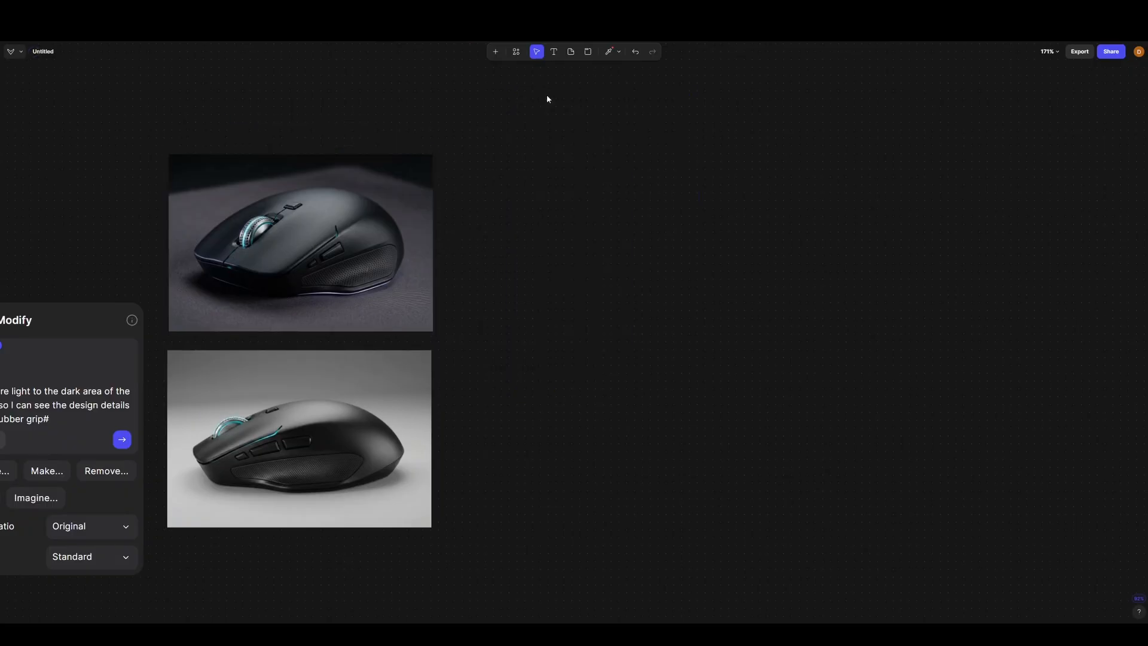
- Attach a Modify block to the dark-background render and start its change description
{"action": "left_click", "coordinate": [419, 240]}
{"action": "left_click", "coordinate": [433, 242]}
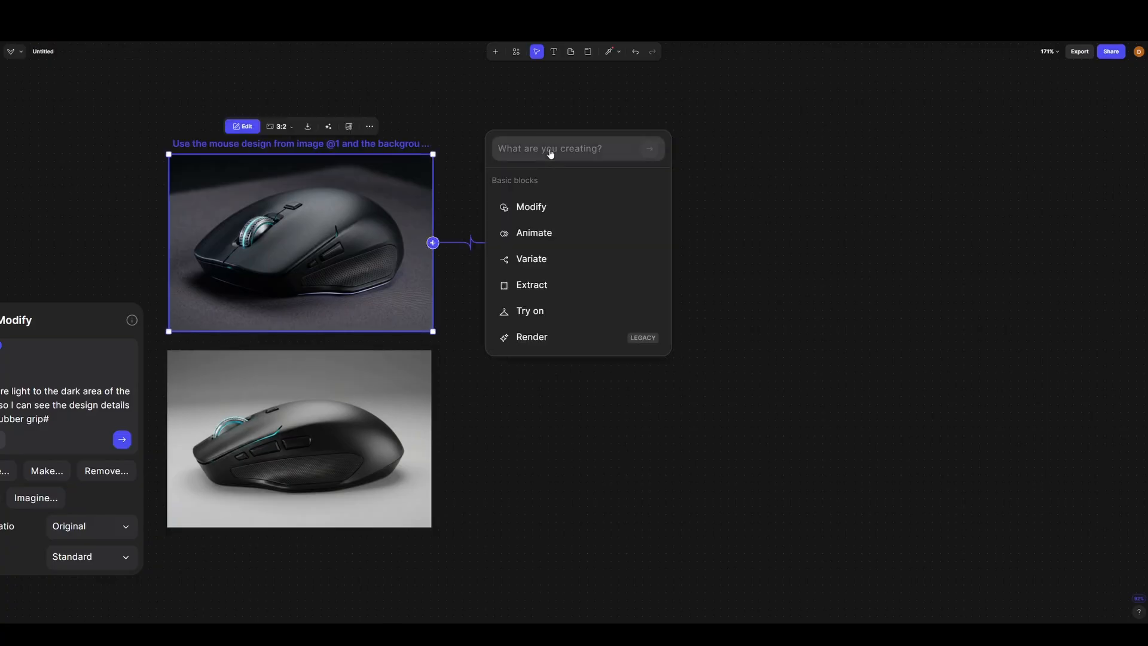
{"action": "left_click", "coordinate": [529, 206]}
{"action": "left_click", "coordinate": [544, 181]}
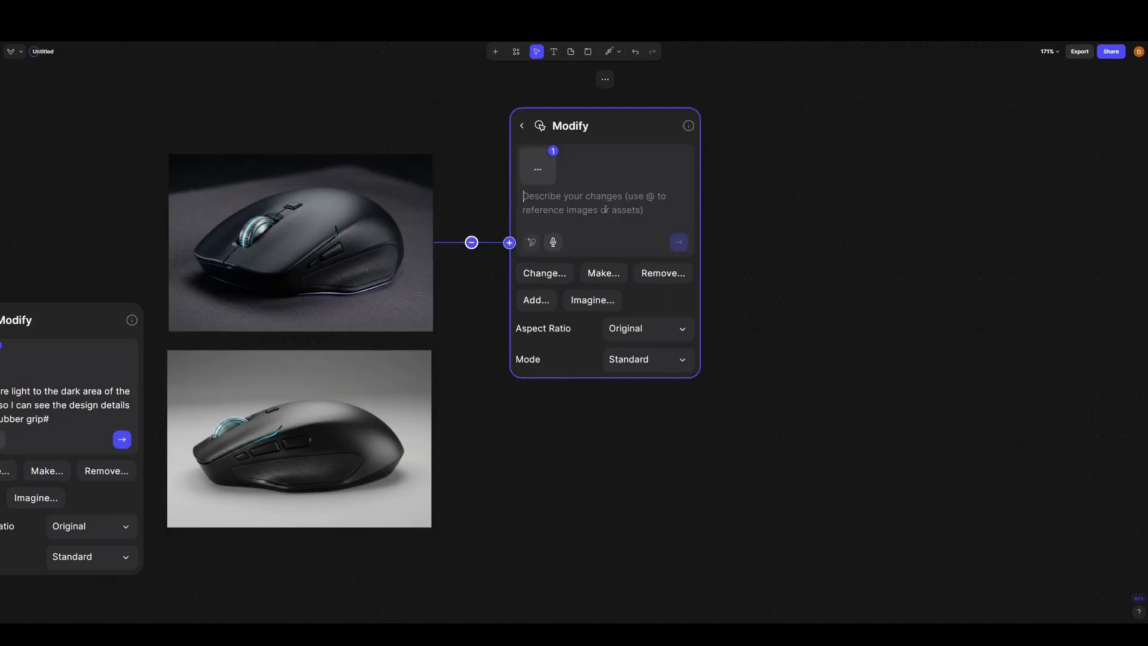
- Begin the modification prompt for the dark-background render with "Add a hand model using the mouse."
{"action": "key", "text": "Caps_Lock"}
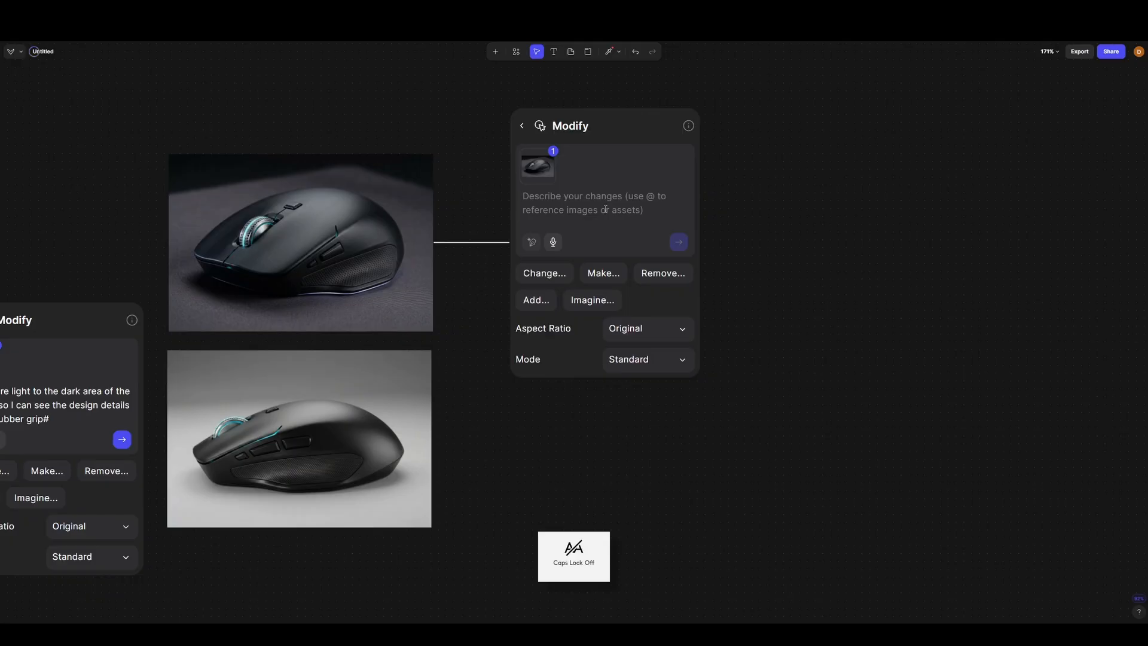
{"action": "key", "text": "Caps_Lock"}
{"action": "type", "text": "A"}
{"action": "key", "text": "Caps_Lock"}
{"action": "type", "text": "dd"}
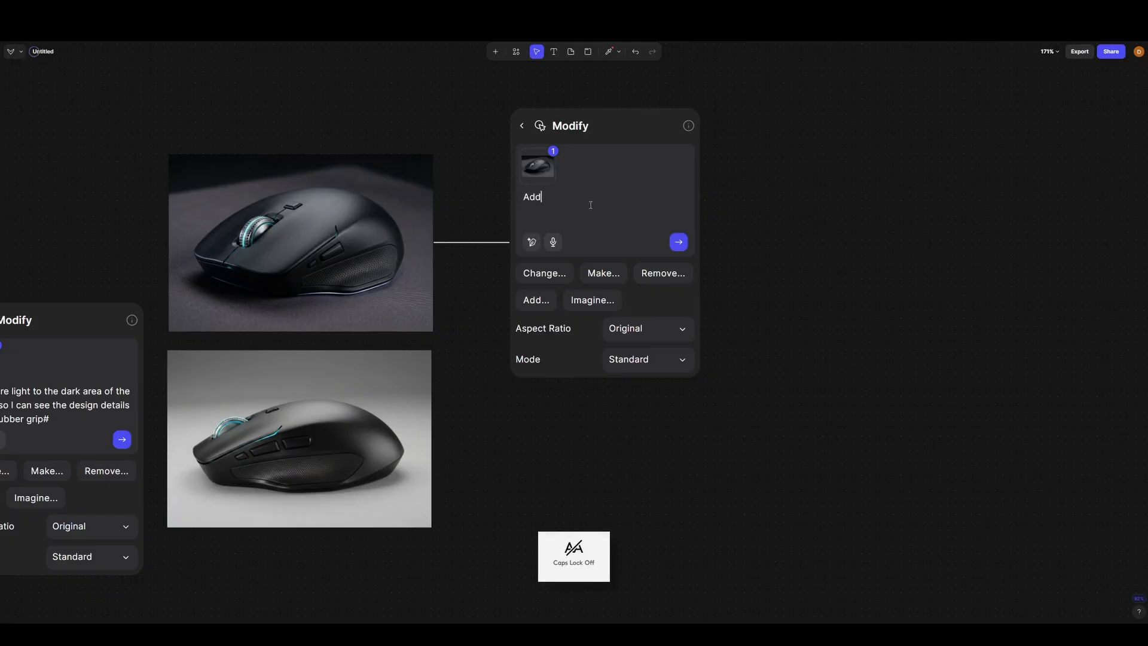
{"action": "type", "text": " a hand"}
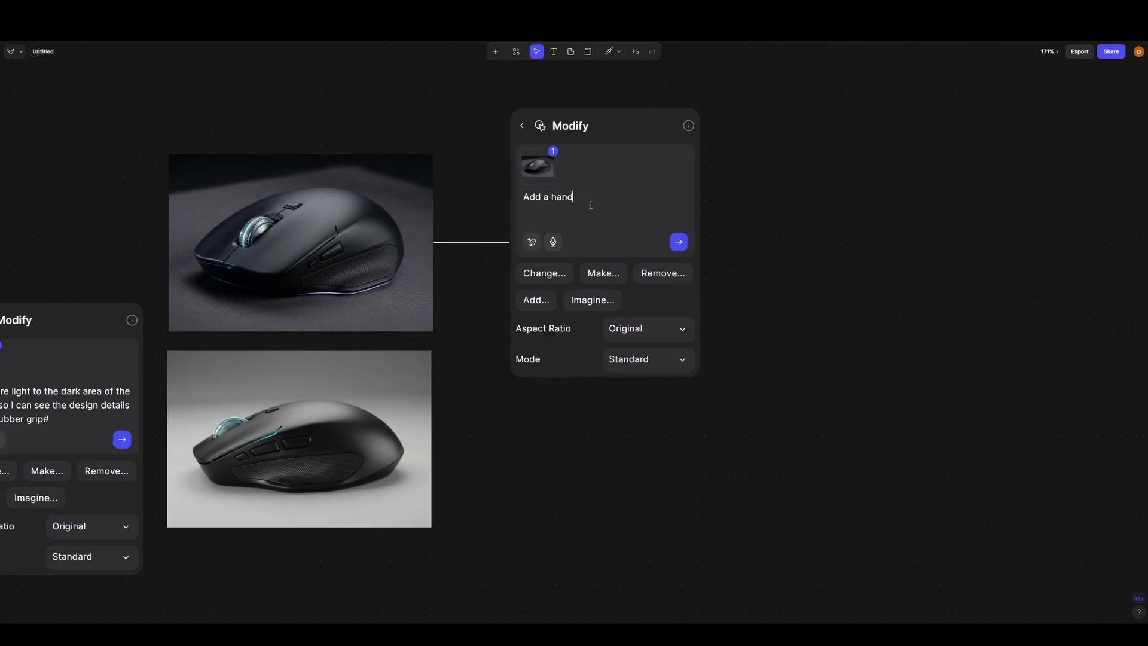
{"action": "type", "text": " model"}
{"action": "type", "text": " using the mo"}
{"action": "type", "text": "use,"}
- Extend the prompt with "Keep the front of the mouse visible, with the hand lightly gribbing the back"
{"action": "key", "text": "Caps_Lock"}
{"action": "type", "text": "K"}
{"action": "key", "text": "Caps_Lock"}
{"action": "type", "text": "eep"}
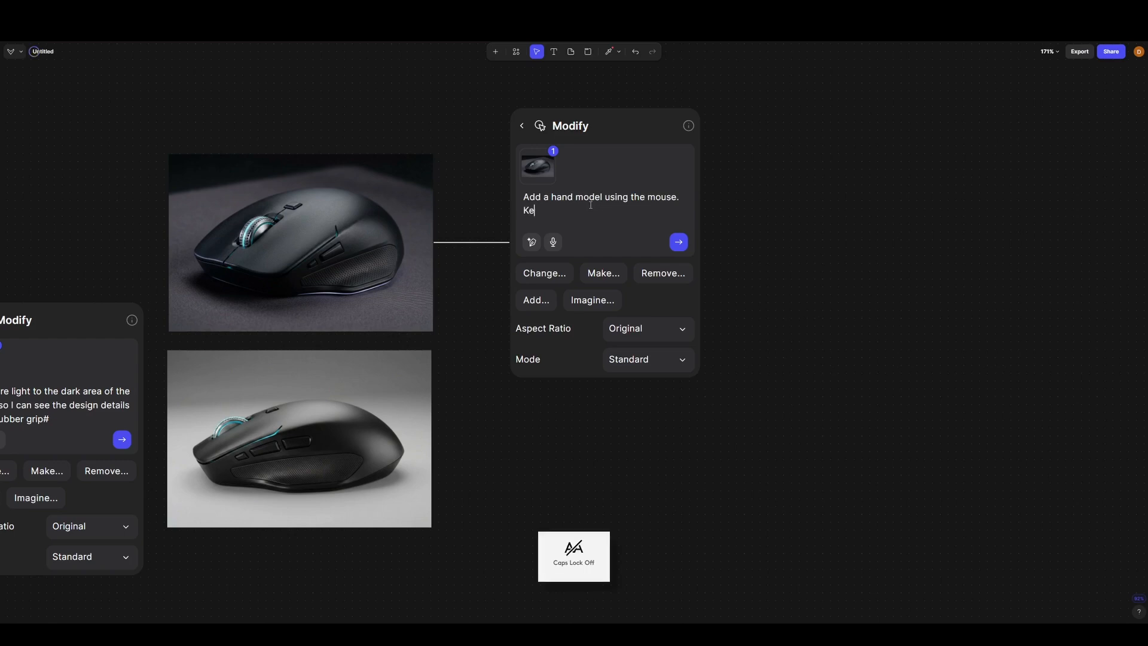
{"action": "type", "text": " the fro"}
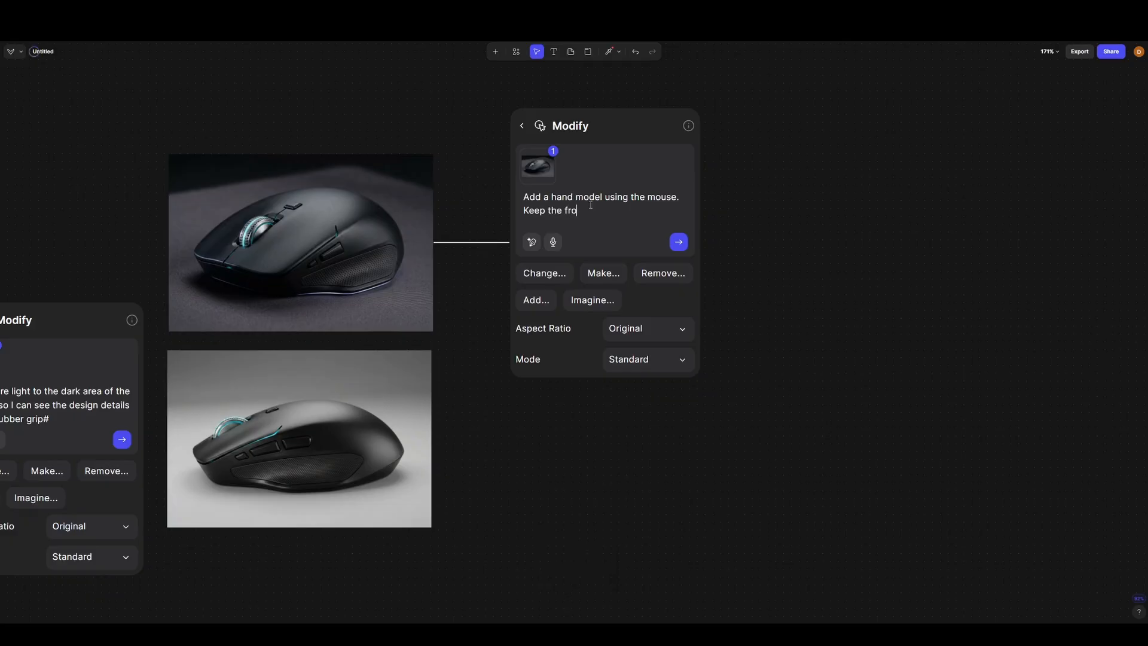
{"action": "type", "text": "nt of the mouse visible, with the hand "}
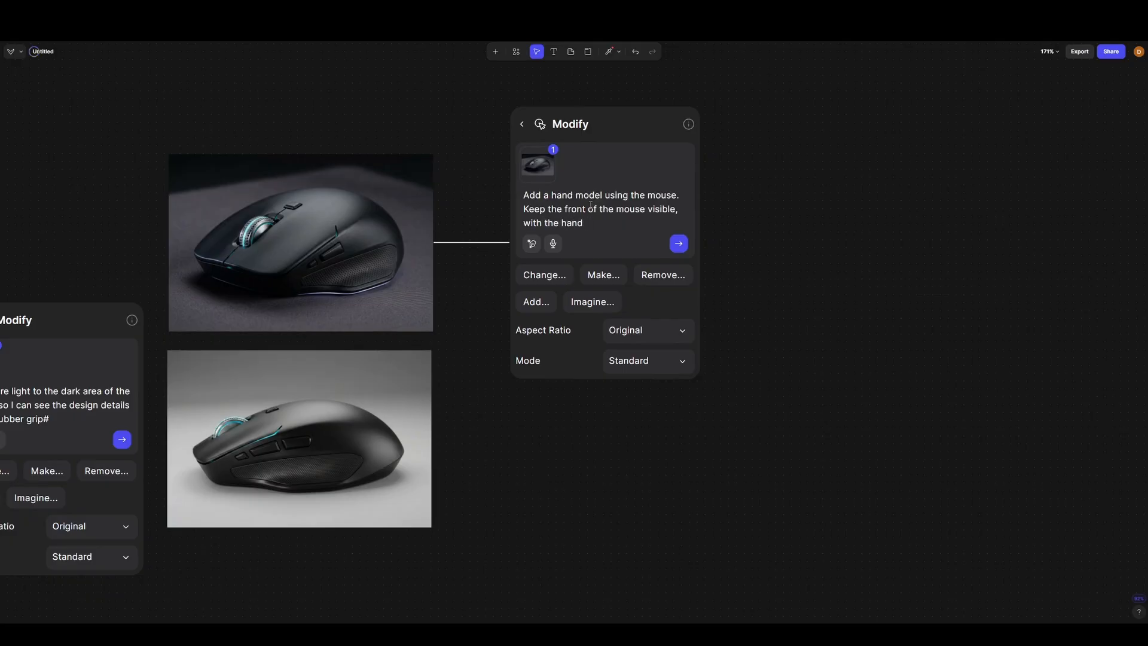
{"action": "type", "text": "lightly gribbing the back part."}
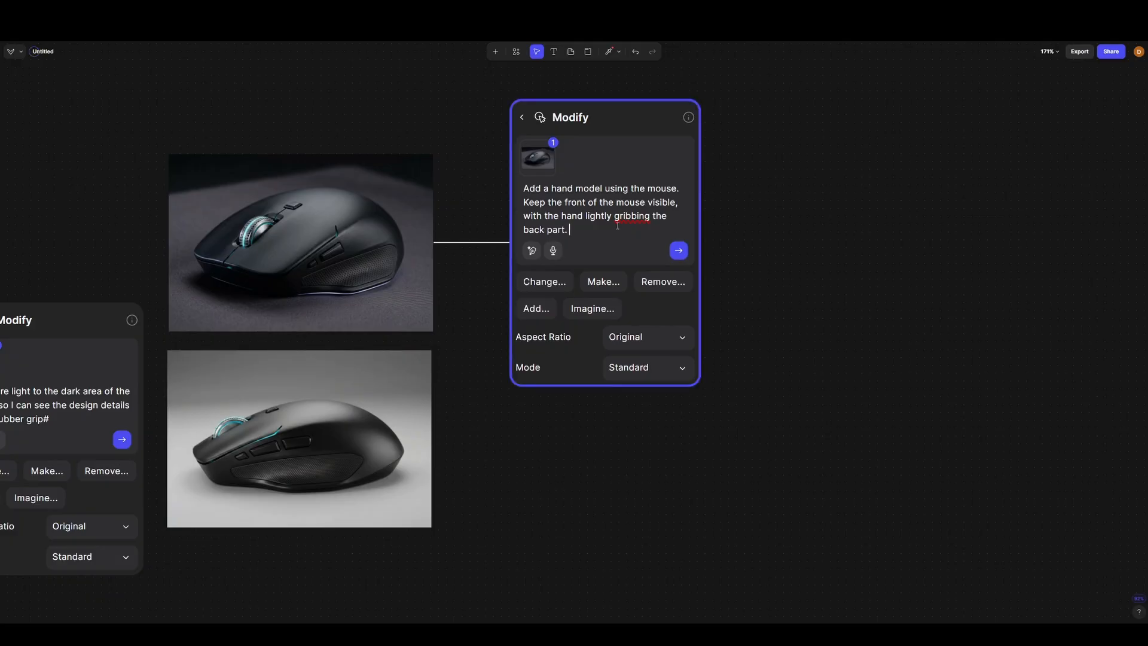
{"action": "type", "text": " Keep all design"}
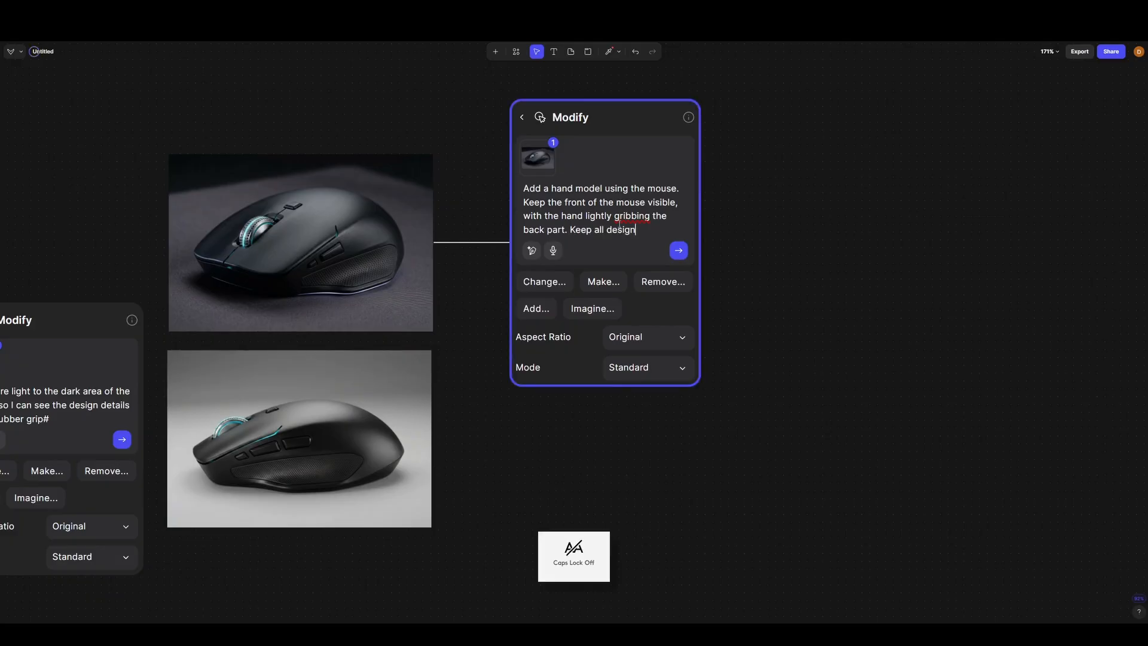
{"action": "type", "text": " details exactly the same#"}
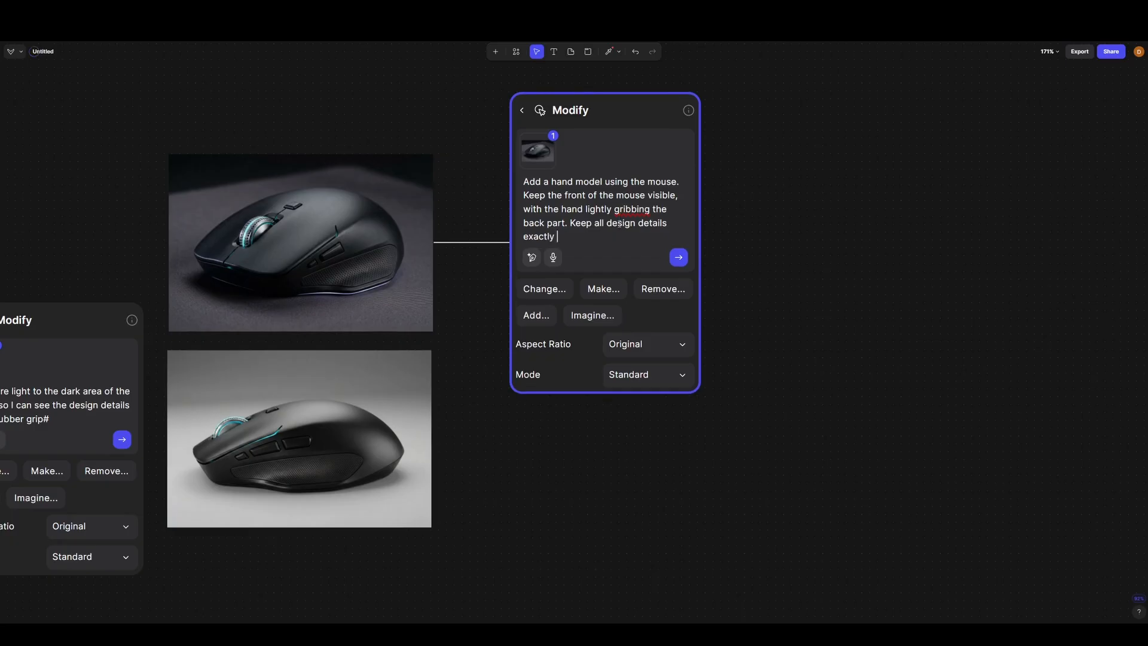
- Finish the prompt with "part. Keep all design details exactly the same" and generate the hand model image
{"action": "key", "text": "BackSpace"}
{"action": "key", "text": "Return"}
{"action": "scroll", "coordinate": [472, 327], "scroll_direction": "down", "scroll_amount": 5}
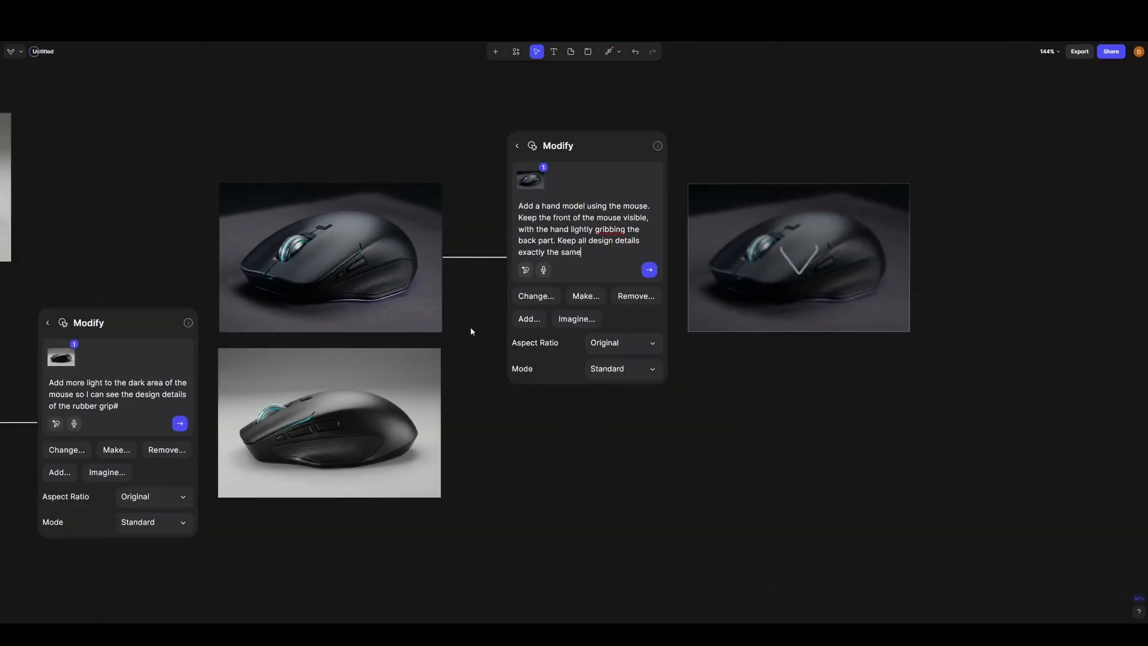
{"action": "scroll", "coordinate": [718, 293], "scroll_direction": "up", "scroll_amount": 2}
{"action": "scroll", "coordinate": [793, 282], "scroll_direction": "up", "scroll_amount": 5}
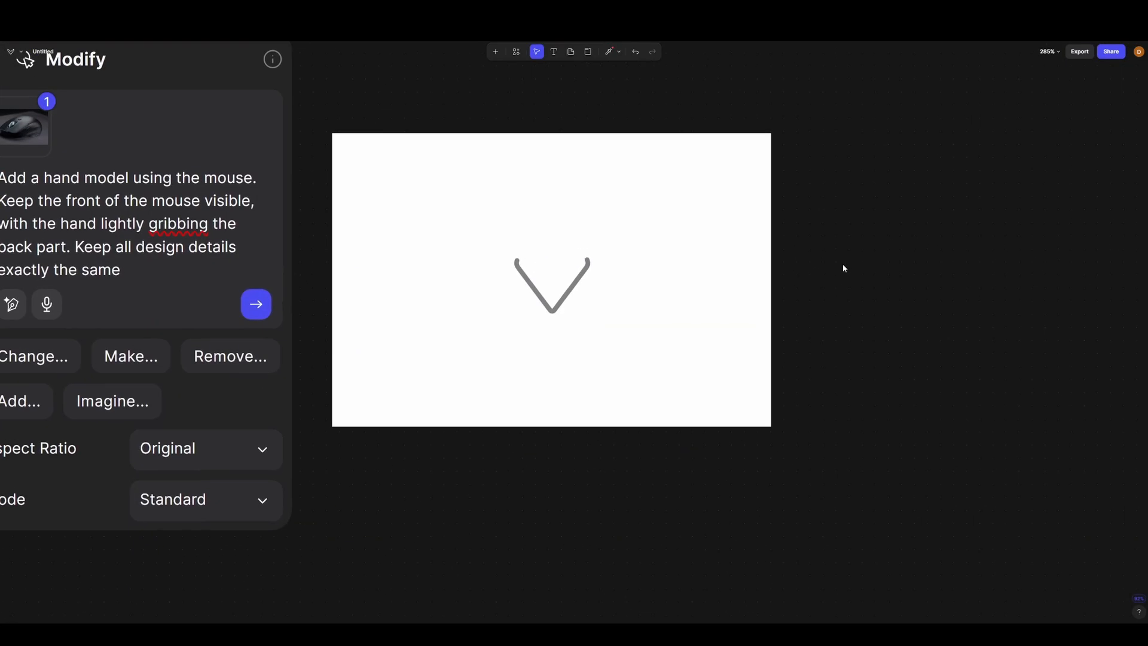
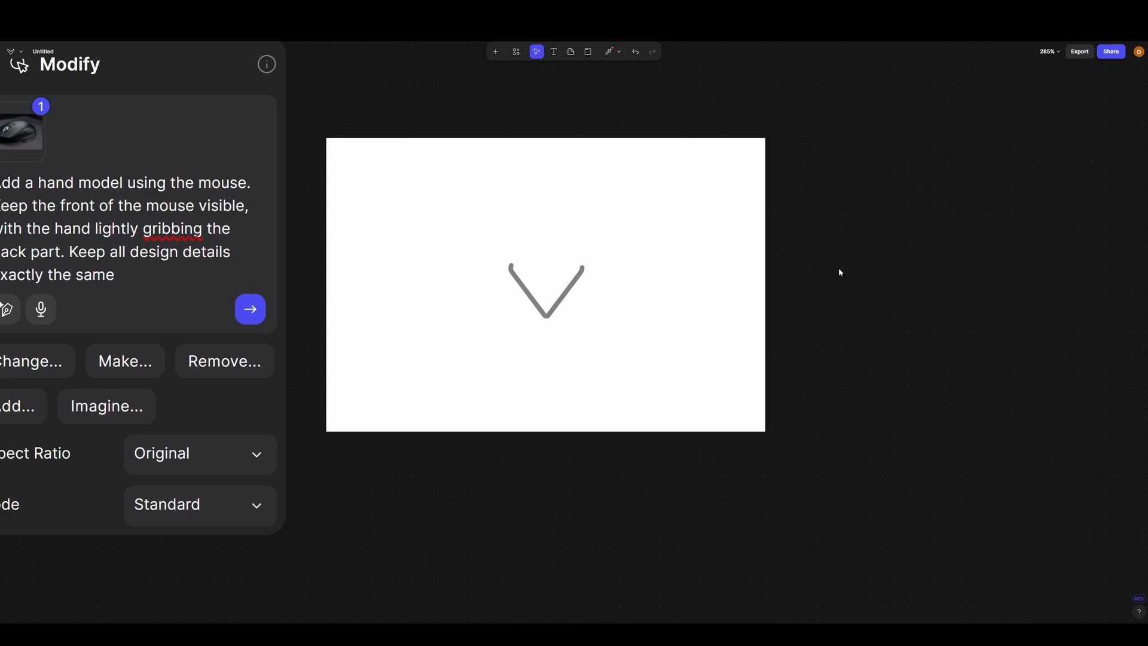
- Examine the generated hand model render, checking the finger placement, scroll wheel, side buttons and mouse details up close
{"action": "scroll", "coordinate": [568, 251], "scroll_direction": "up", "scroll_amount": 5}
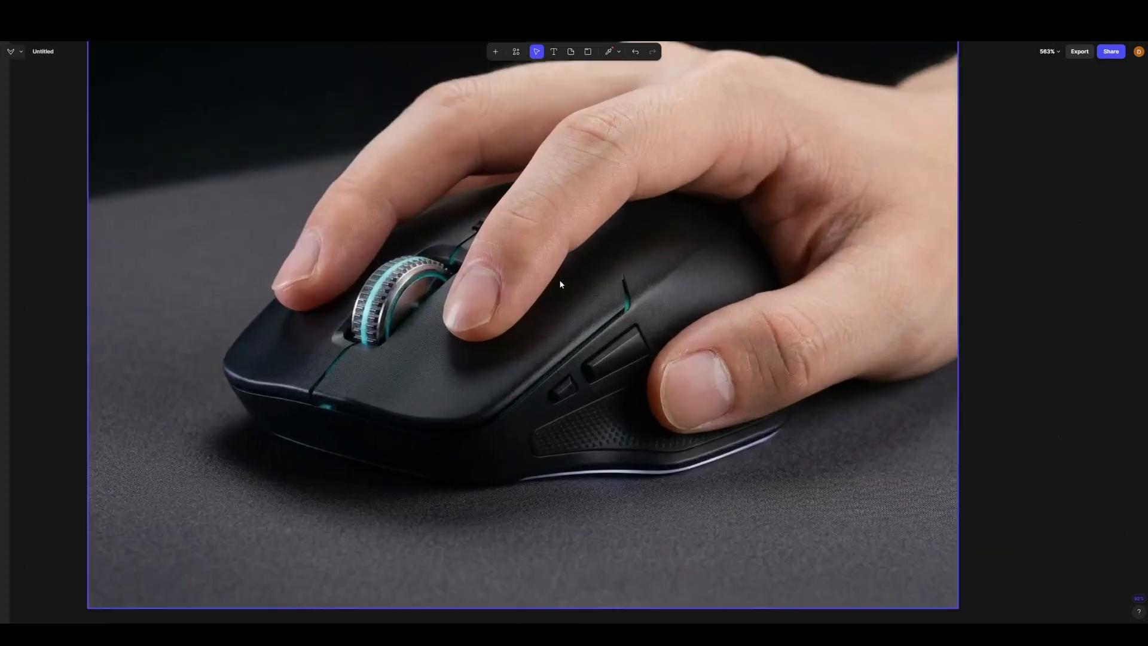
{"action": "scroll", "coordinate": [563, 292], "scroll_direction": "down", "scroll_amount": 2}
{"action": "scroll", "coordinate": [539, 294], "scroll_direction": "up", "scroll_amount": 4}
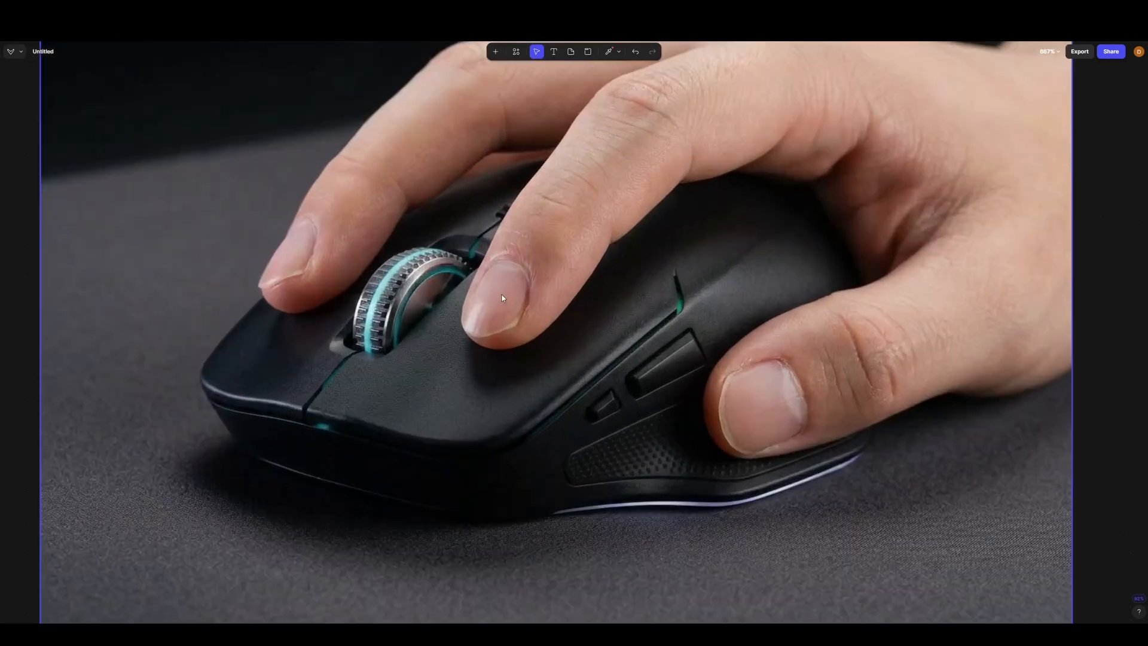
{"action": "scroll", "coordinate": [502, 298], "scroll_direction": "down", "scroll_amount": 2}
{"action": "scroll", "coordinate": [503, 297], "scroll_direction": "down", "scroll_amount": 2}
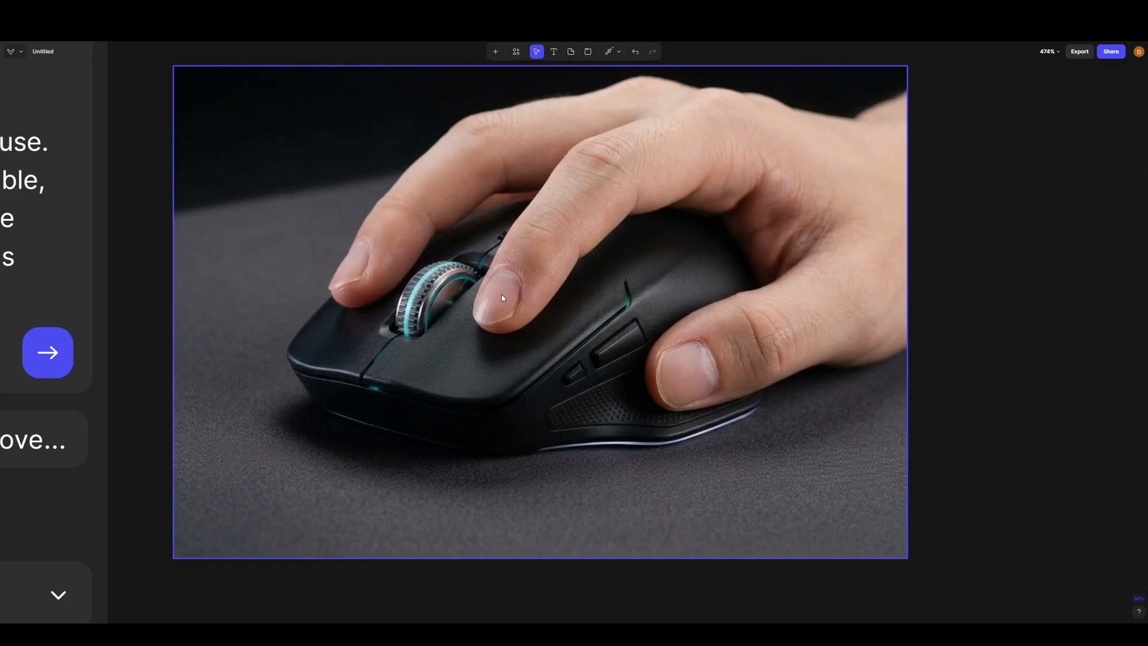
{"action": "scroll", "coordinate": [502, 298], "scroll_direction": "down", "scroll_amount": 7}
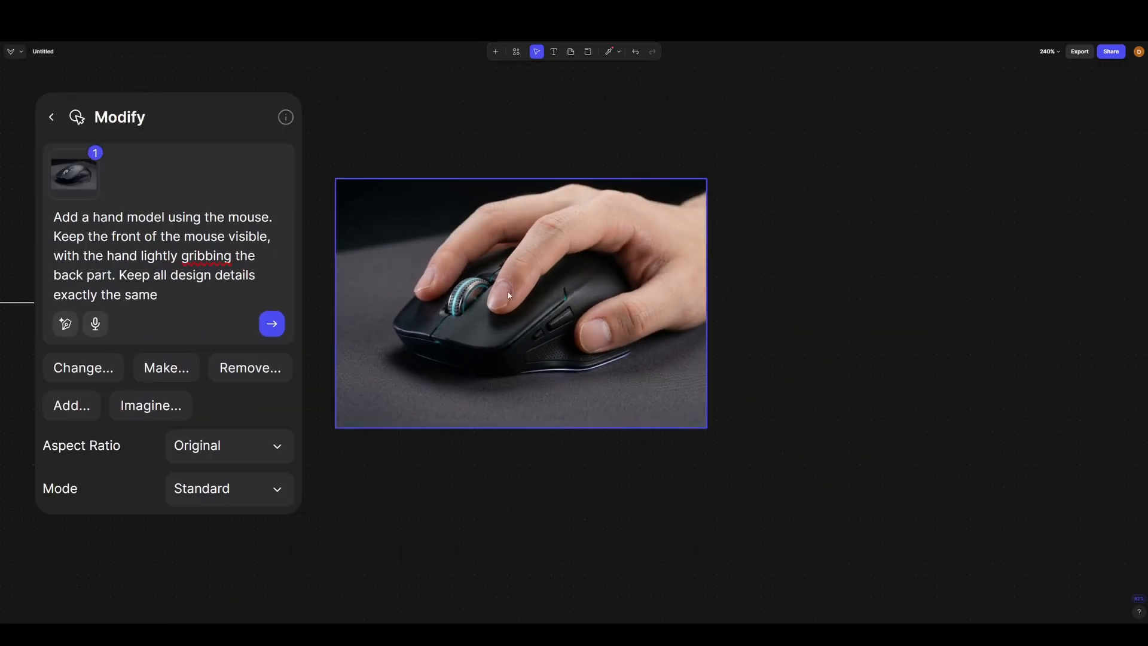
{"action": "scroll", "coordinate": [588, 280], "scroll_direction": "up", "scroll_amount": 3}
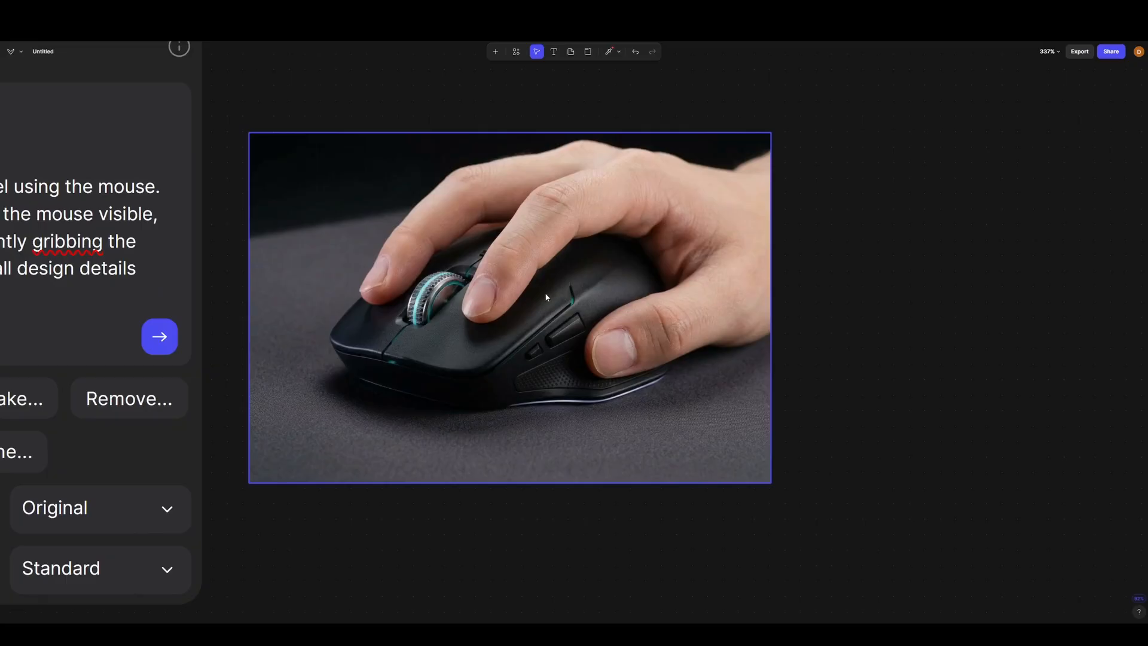
{"action": "scroll", "coordinate": [477, 310], "scroll_direction": "down", "scroll_amount": 3}
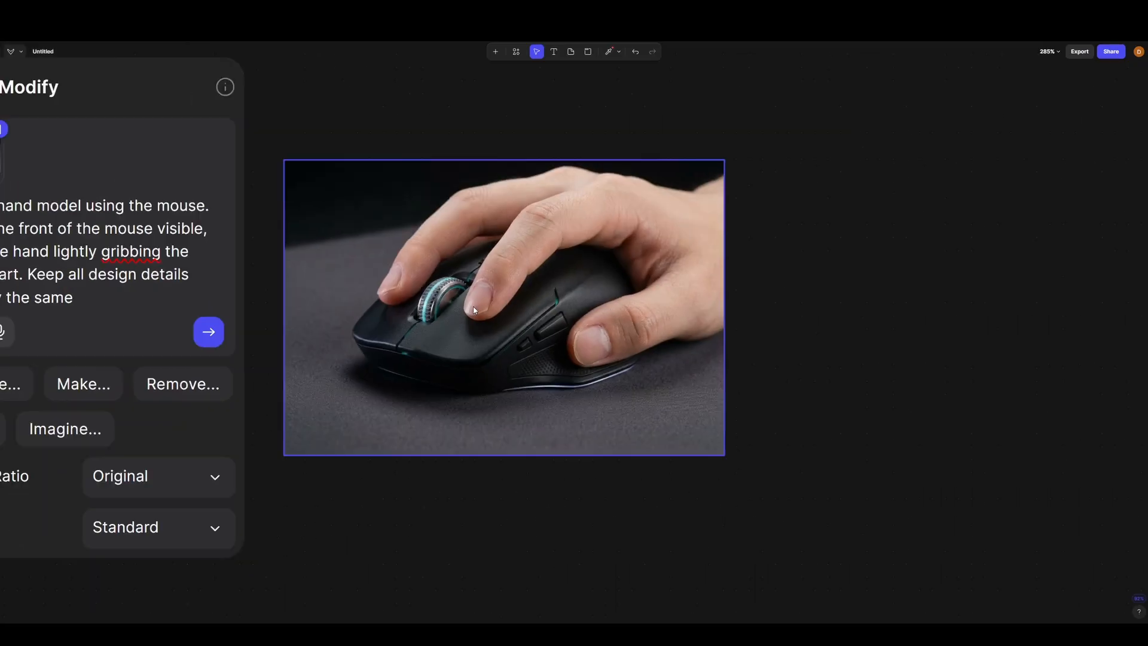
{"action": "scroll", "coordinate": [473, 310], "scroll_direction": "up", "scroll_amount": 3}
{"action": "scroll", "coordinate": [624, 309], "scroll_direction": "down", "scroll_amount": 1}
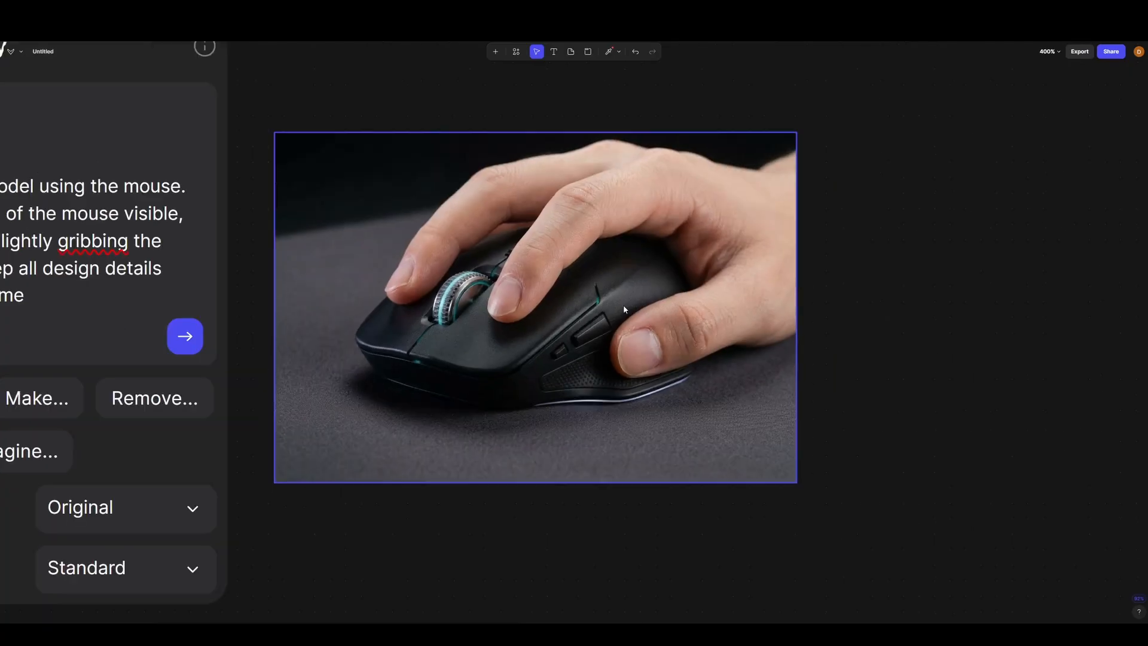
{"action": "scroll", "coordinate": [590, 307], "scroll_direction": "down", "scroll_amount": 1}
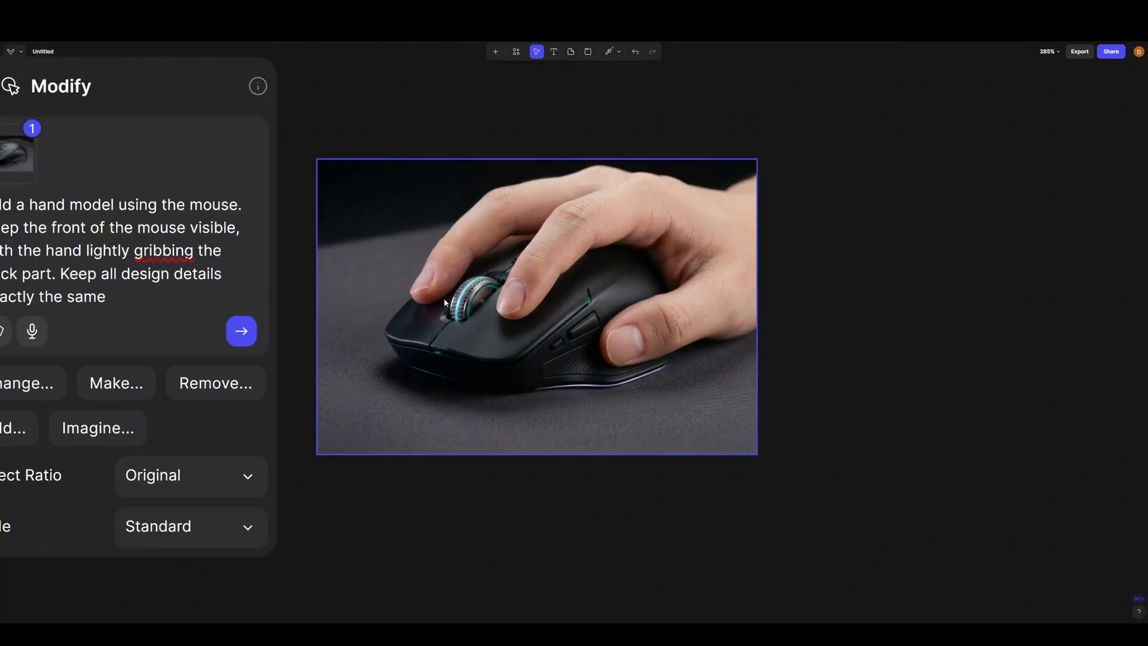
{"action": "scroll", "coordinate": [507, 301], "scroll_direction": "down", "scroll_amount": 5}
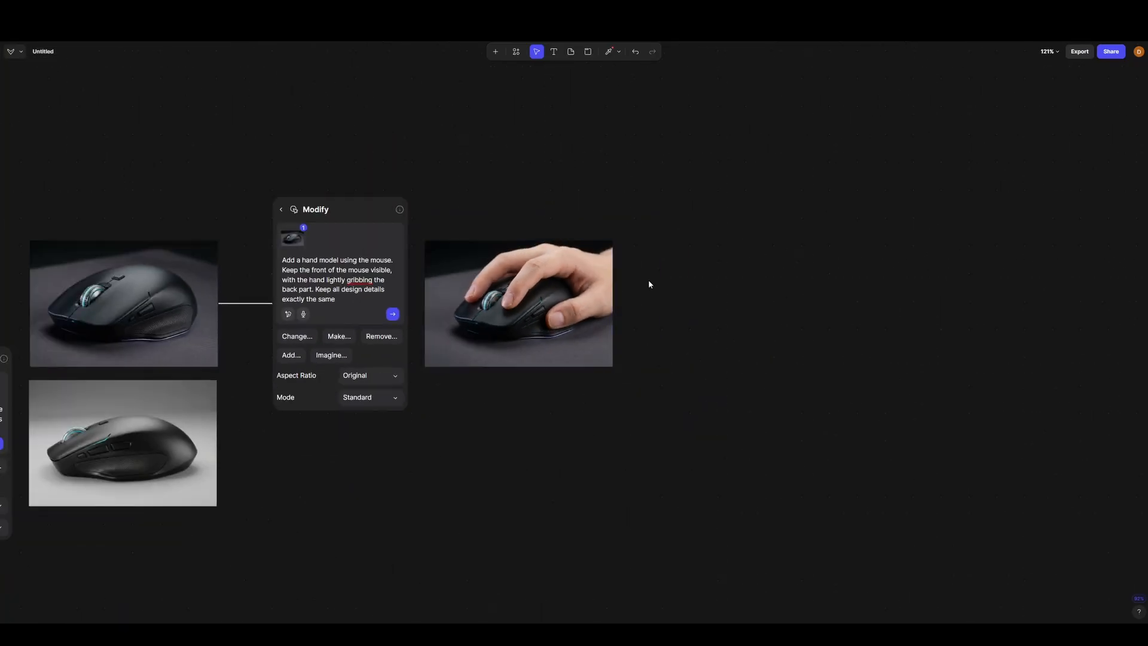
- Attach a Modify block to the hand model render and generate a new version with the prompt "Make the hand look nicer"
{"action": "left_click_drag", "start_coordinate": [649, 281], "coordinate": [556, 249]}
{"action": "left_click", "coordinate": [474, 236]}
{"action": "left_click", "coordinate": [520, 272]}
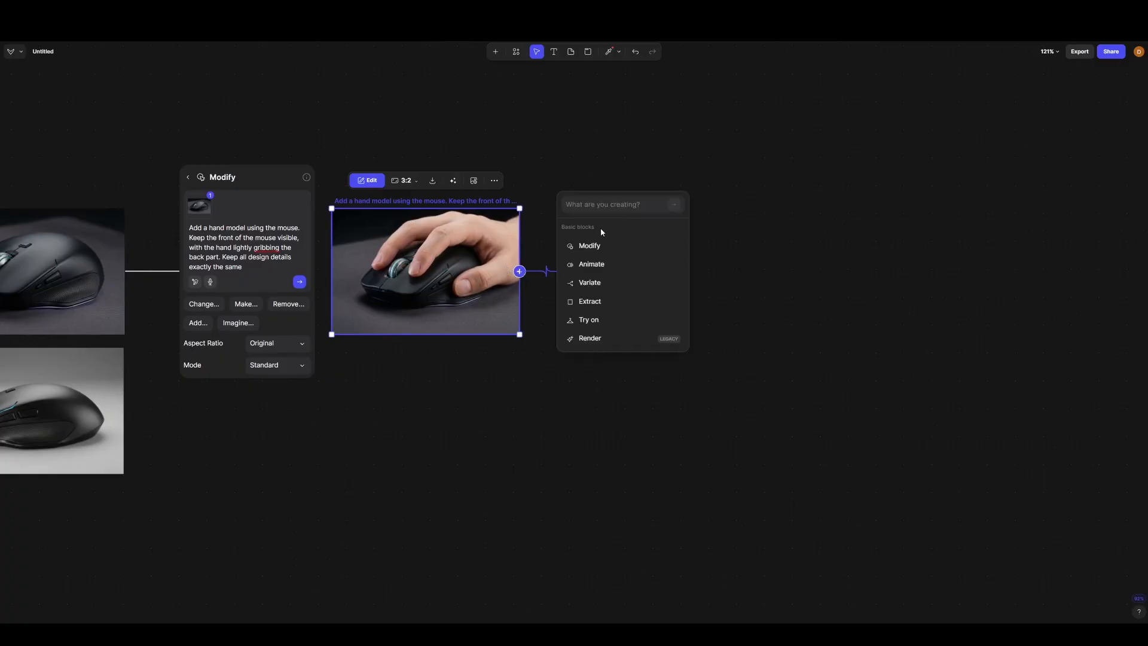
{"action": "left_click", "coordinate": [589, 245]}
{"action": "key", "text": "Caps_Lock"}
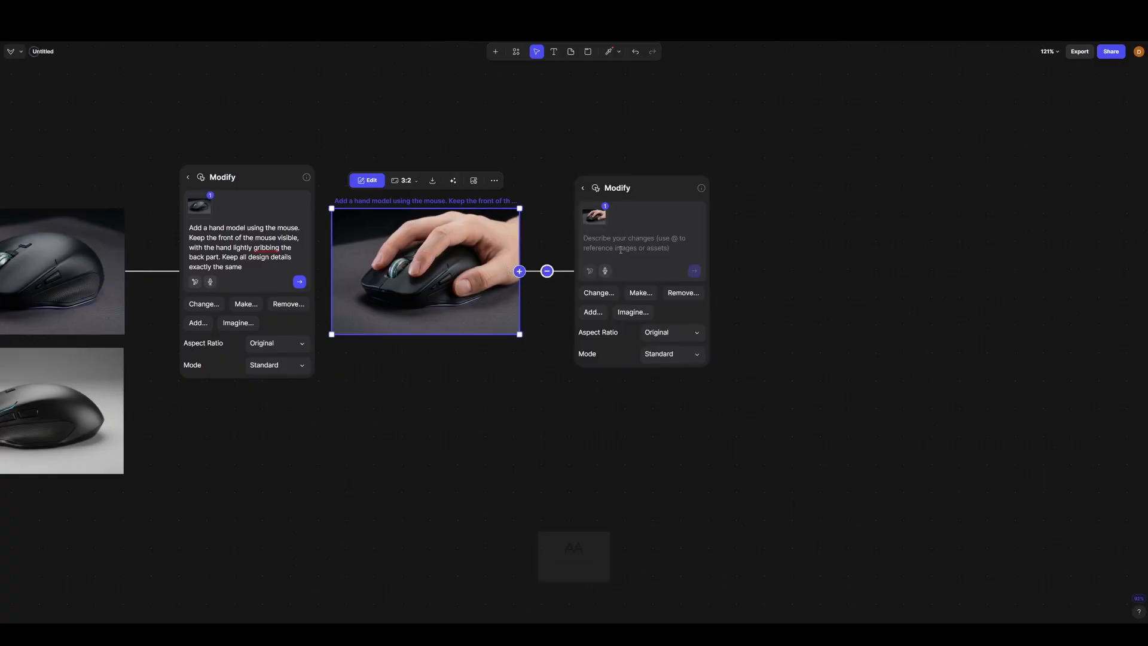
{"action": "type", "text": "Make the hand "}
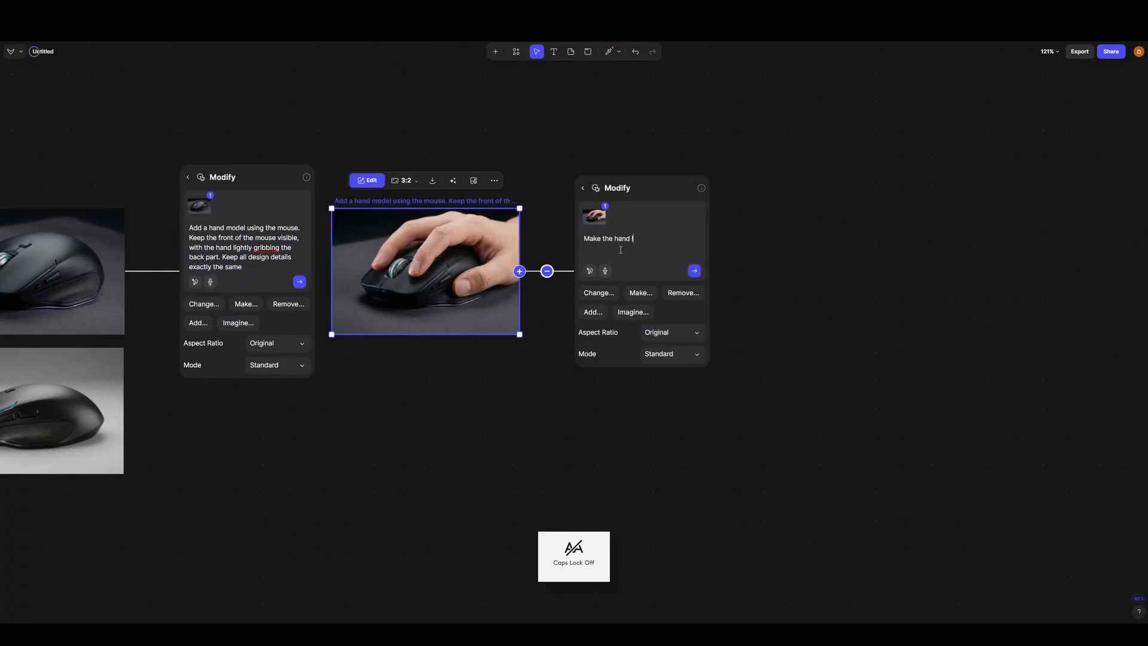
{"action": "type", "text": "look nicer"}
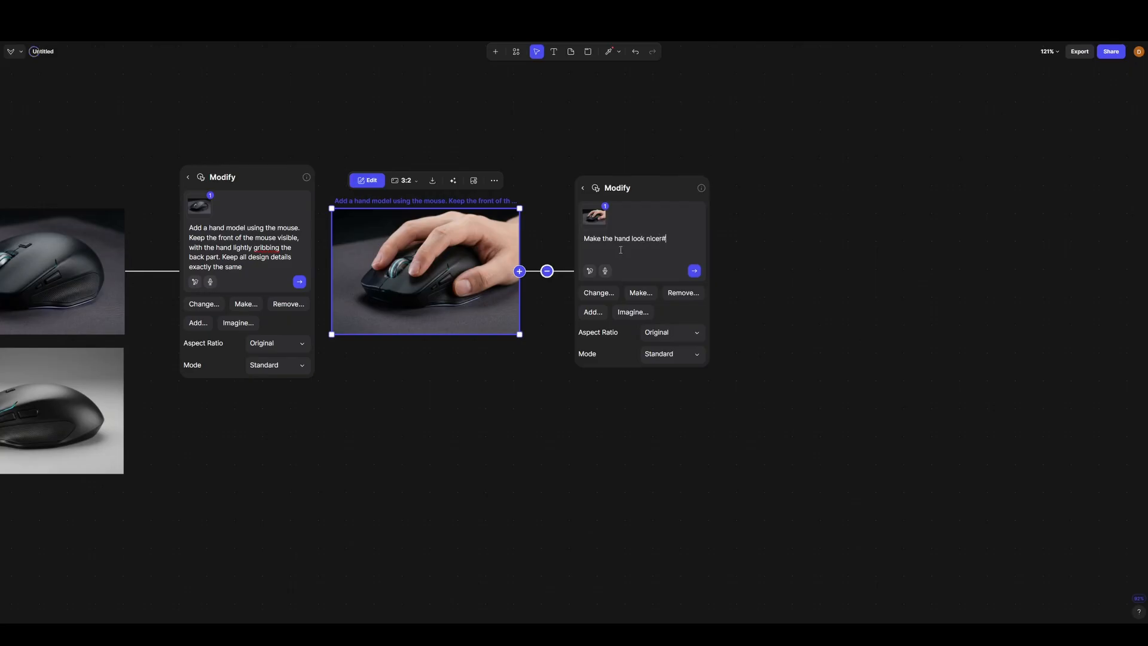
{"action": "key", "text": "Return"}
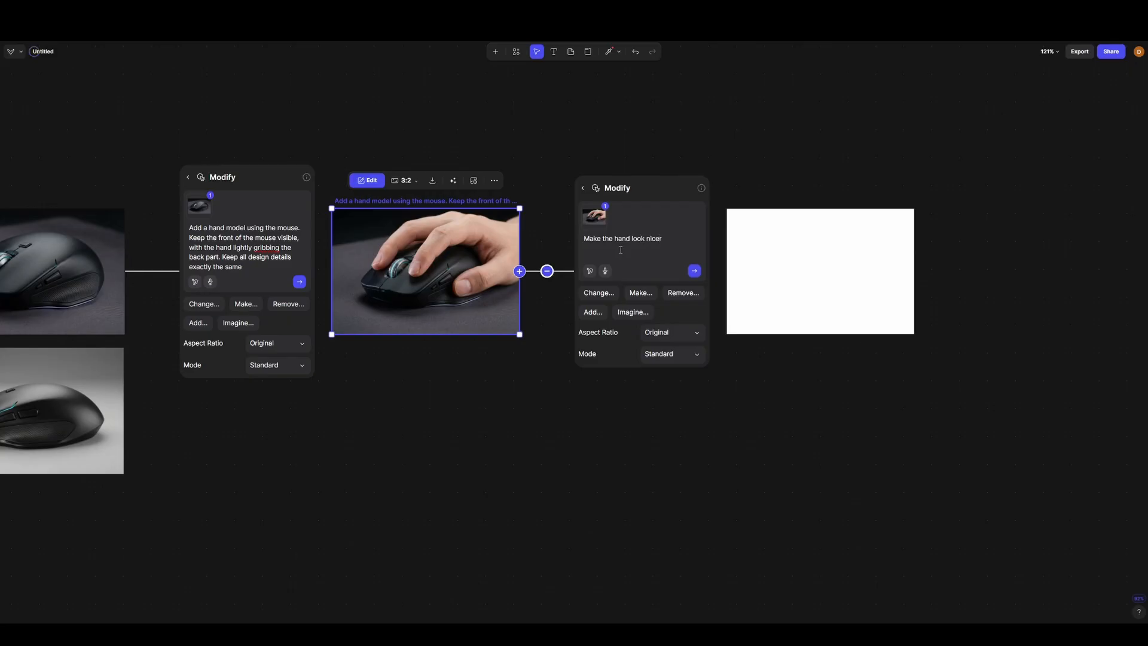
- Inspect the refined hand render up close and compare it with the previous hand model render
{"action": "left_click", "coordinate": [753, 152]}
{"action": "scroll", "coordinate": [777, 198], "scroll_direction": "up", "scroll_amount": 2}
{"action": "left_click_drag", "start_coordinate": [766, 168], "coordinate": [746, 168]}
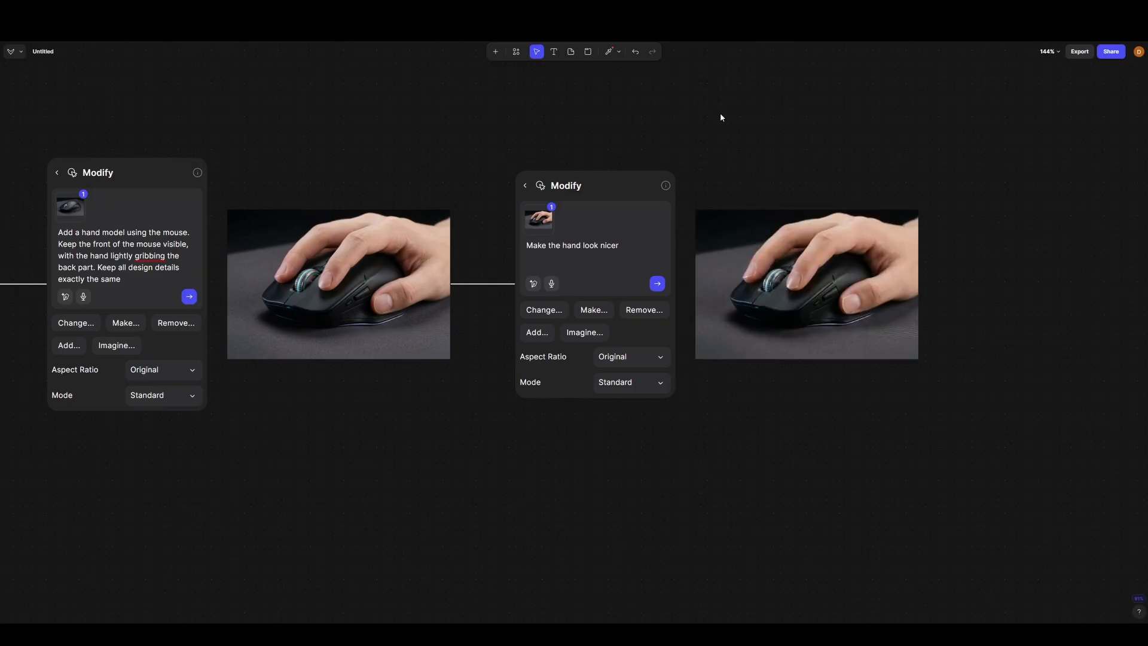
{"action": "scroll", "coordinate": [934, 290], "scroll_direction": "up", "scroll_amount": 5}
{"action": "scroll", "coordinate": [920, 284], "scroll_direction": "up", "scroll_amount": 2}
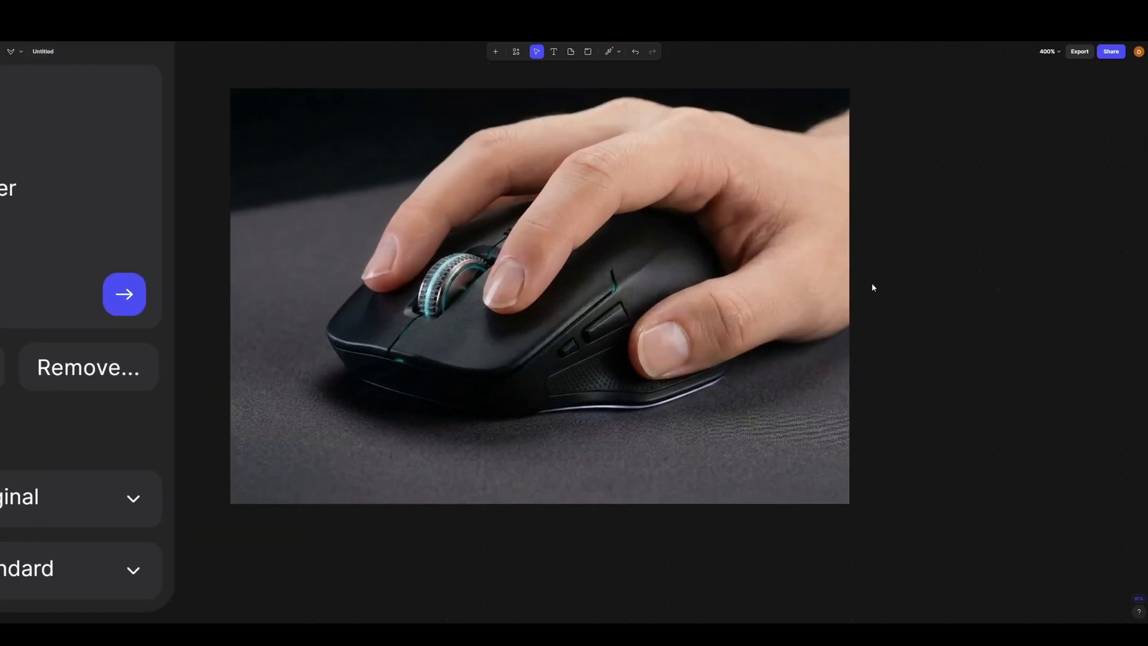
{"action": "scroll", "coordinate": [791, 308], "scroll_direction": "down", "scroll_amount": 3}
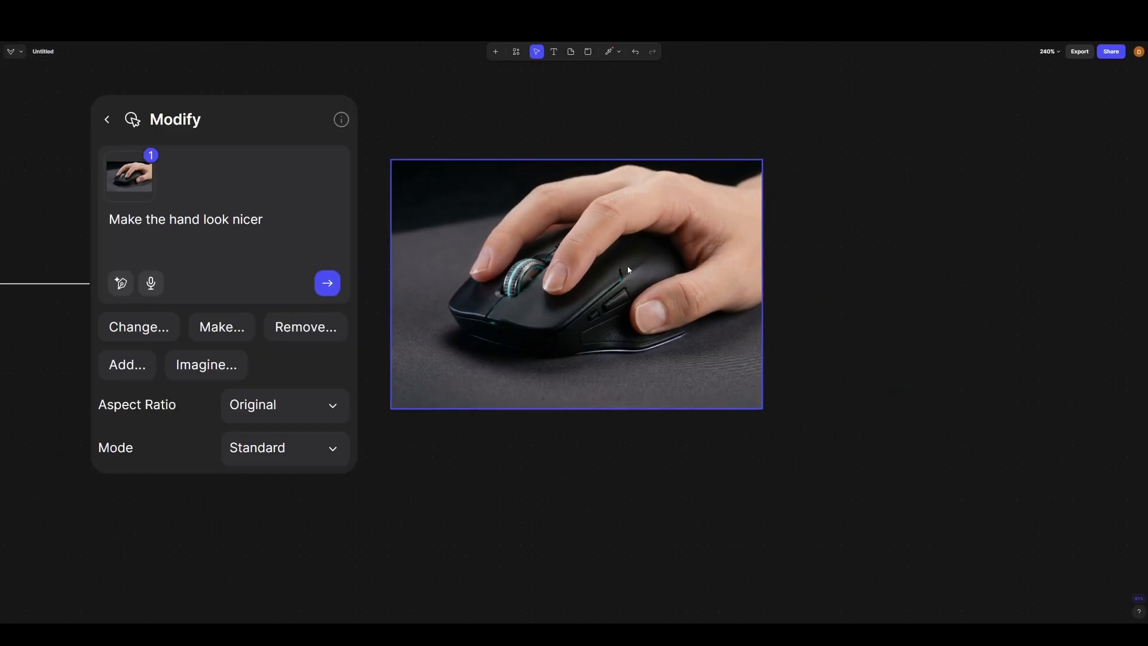
{"action": "scroll", "coordinate": [790, 254], "scroll_direction": "left", "scroll_amount": 5}
{"action": "left_click_drag", "start_coordinate": [1050, 281], "coordinate": [767, 279]}
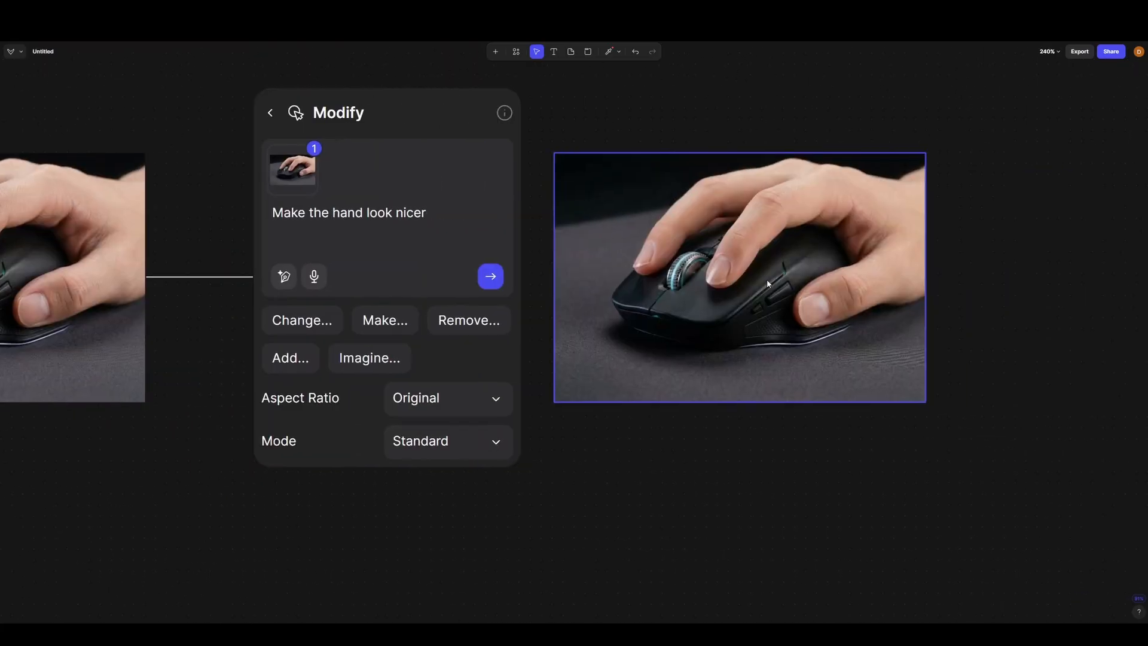
{"action": "right_click", "coordinate": [767, 279]}
{"action": "left_click", "coordinate": [610, 471]}
{"action": "scroll", "coordinate": [957, 422], "scroll_direction": "down", "scroll_amount": 2}
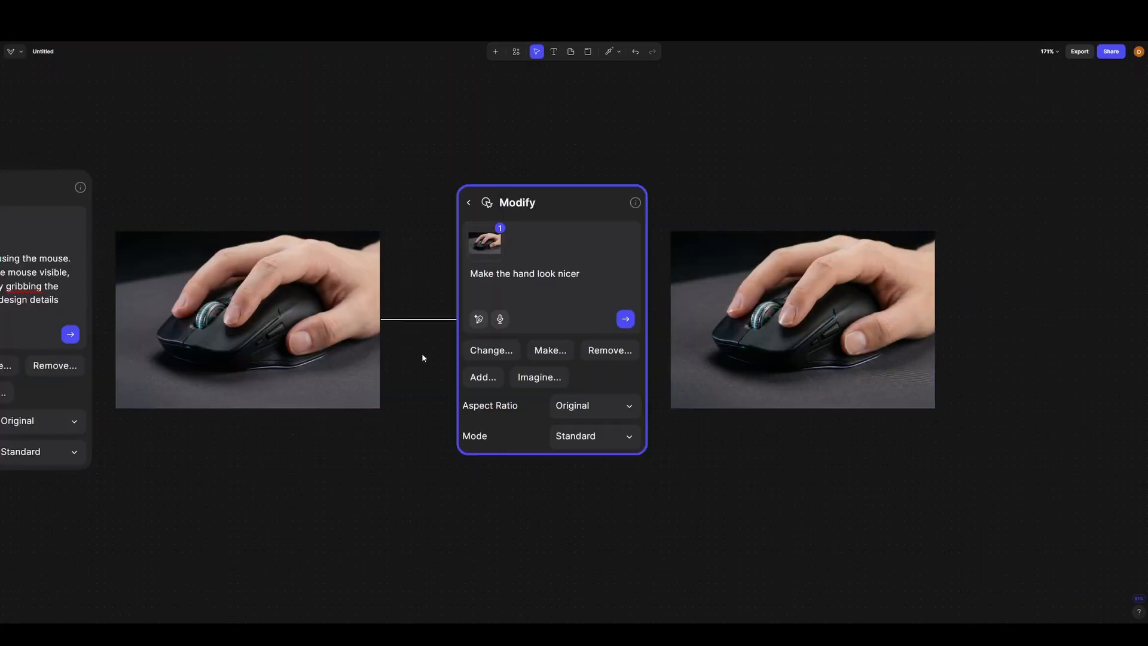
{"action": "scroll", "coordinate": [206, 349], "scroll_direction": "up", "scroll_amount": 5}
{"action": "scroll", "coordinate": [138, 329], "scroll_direction": "down", "scroll_amount": 3}
{"action": "scroll", "coordinate": [145, 314], "scroll_direction": "down", "scroll_amount": 3}
- Place the first hand model render directly above the refined version for a close comparison
{"action": "left_click_drag", "start_coordinate": [146, 314], "coordinate": [640, 188]}
{"action": "left_click", "coordinate": [570, 206]}
{"action": "left_click", "coordinate": [830, 171]}
{"action": "scroll", "coordinate": [801, 228], "scroll_direction": "up", "scroll_amount": 3}
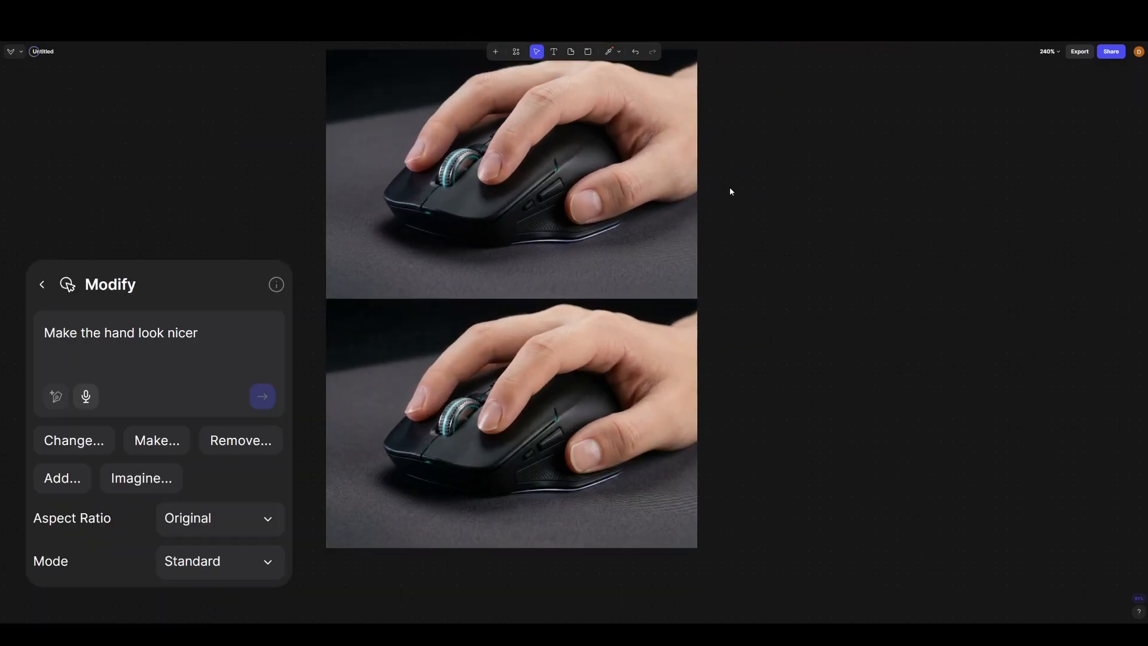
{"action": "scroll", "coordinate": [730, 191], "scroll_direction": "down", "scroll_amount": 2}
- Delete the "Make the hand look nicer" render and confirm the deletion
{"action": "left_click", "coordinate": [648, 329]}
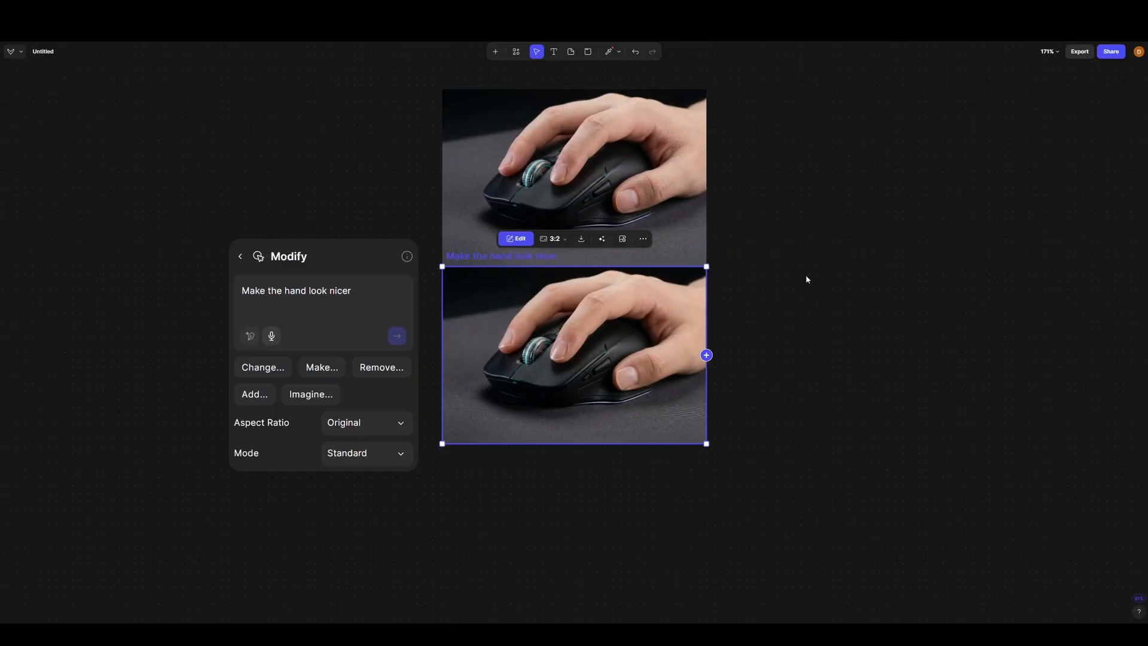
{"action": "key", "text": "Delete"}
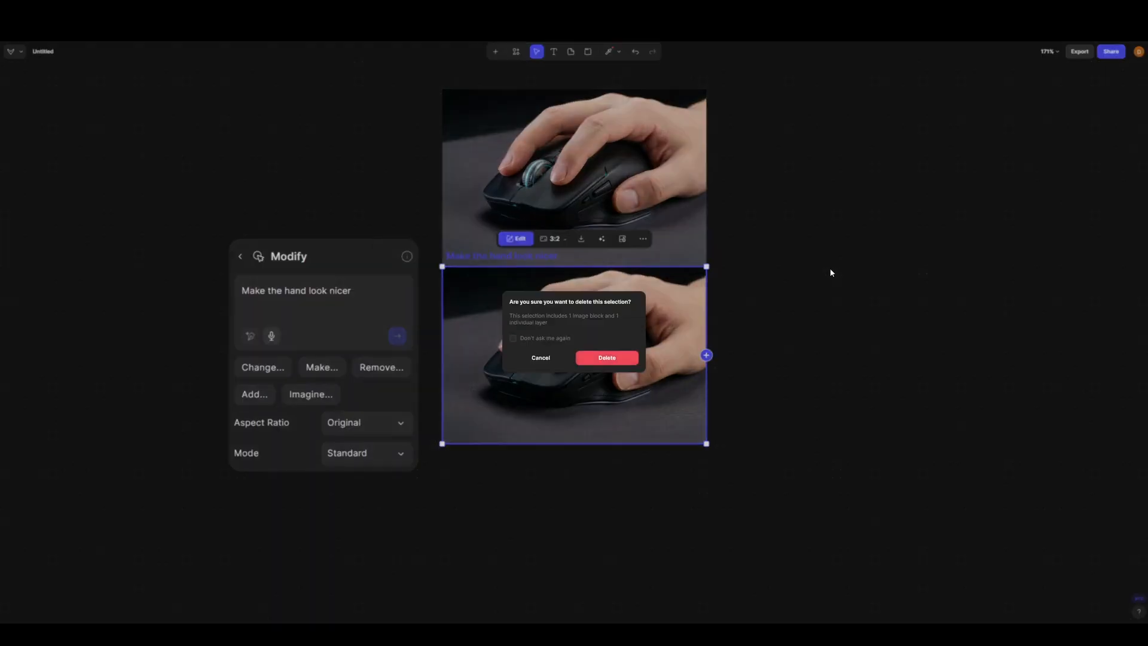
{"action": "key", "text": "Return"}
{"action": "scroll", "coordinate": [837, 317], "scroll_direction": "down", "scroll_amount": 5}
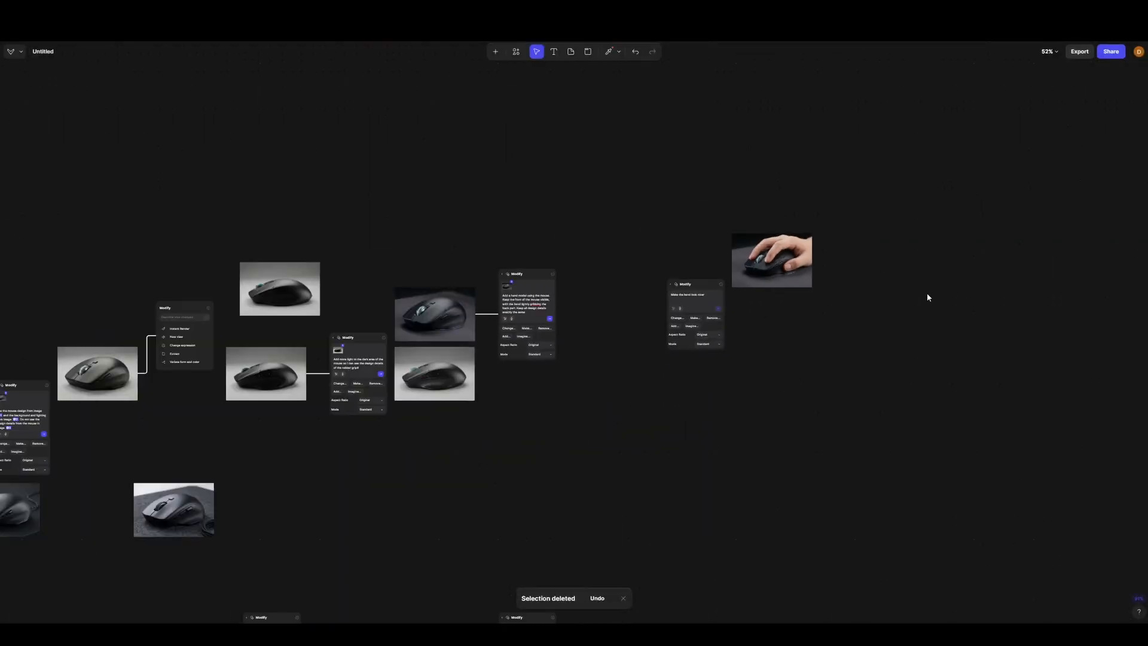
- Gather the hand model render, the dark-background render and the lightened grey-background side view in the empty area above the workflow
{"action": "left_click_drag", "start_coordinate": [775, 284], "coordinate": [451, 218]}
{"action": "scroll", "coordinate": [393, 321], "scroll_direction": "up", "scroll_amount": 3}
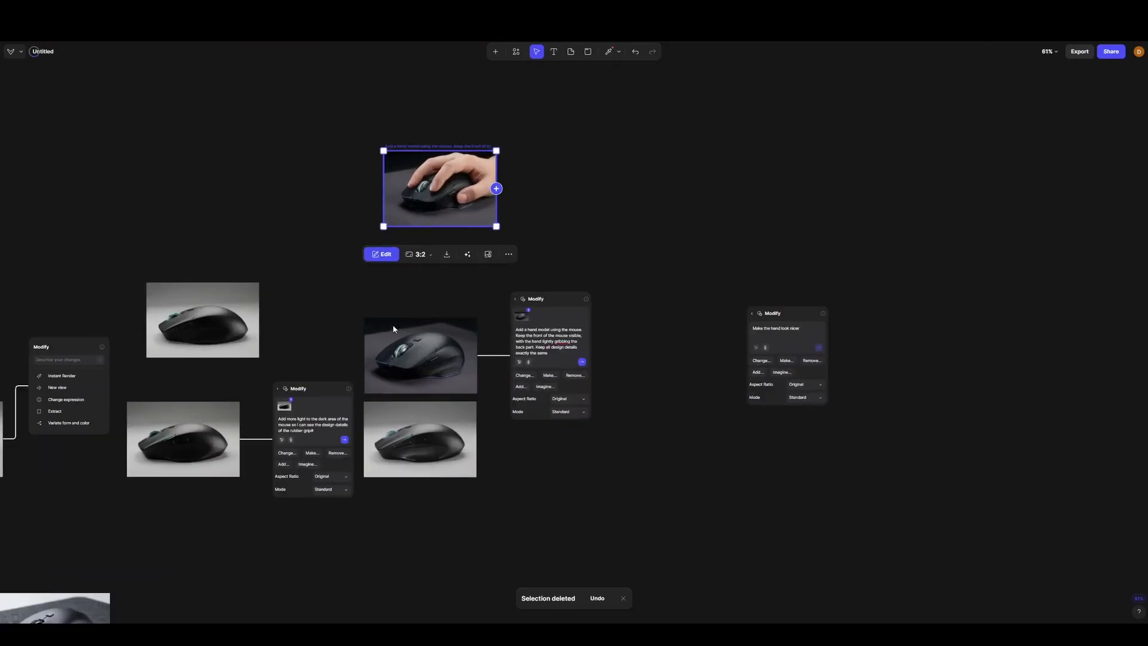
{"action": "left_click", "coordinate": [421, 368]}
{"action": "left_click_drag", "start_coordinate": [433, 370], "coordinate": [578, 199]}
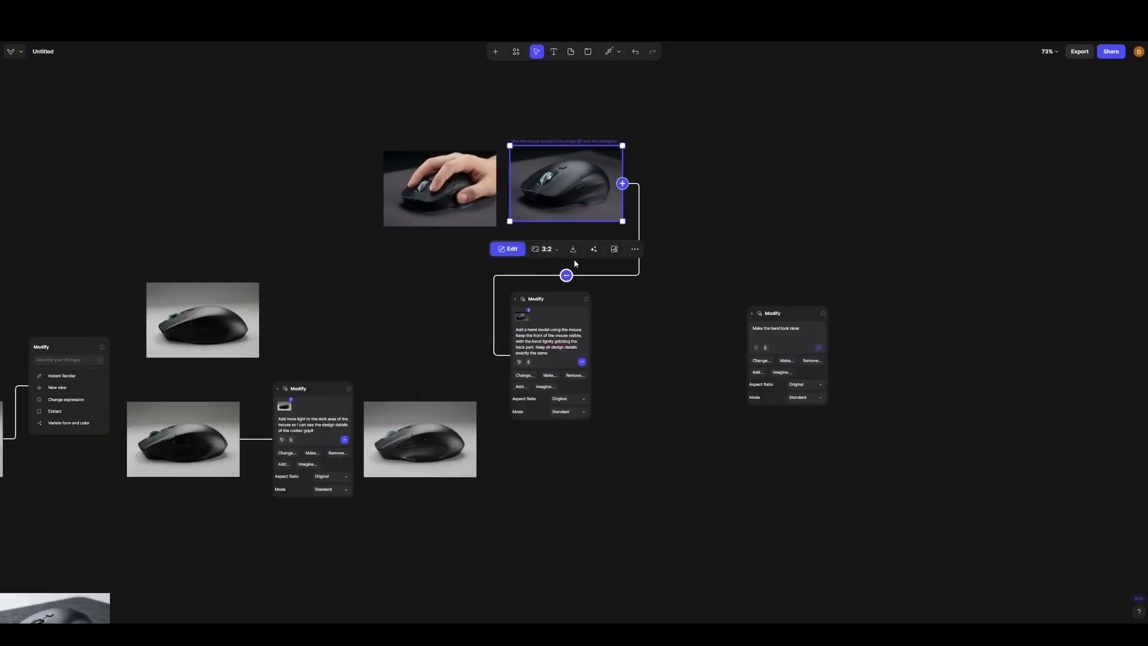
{"action": "left_click_drag", "start_coordinate": [419, 439], "coordinate": [438, 117]}
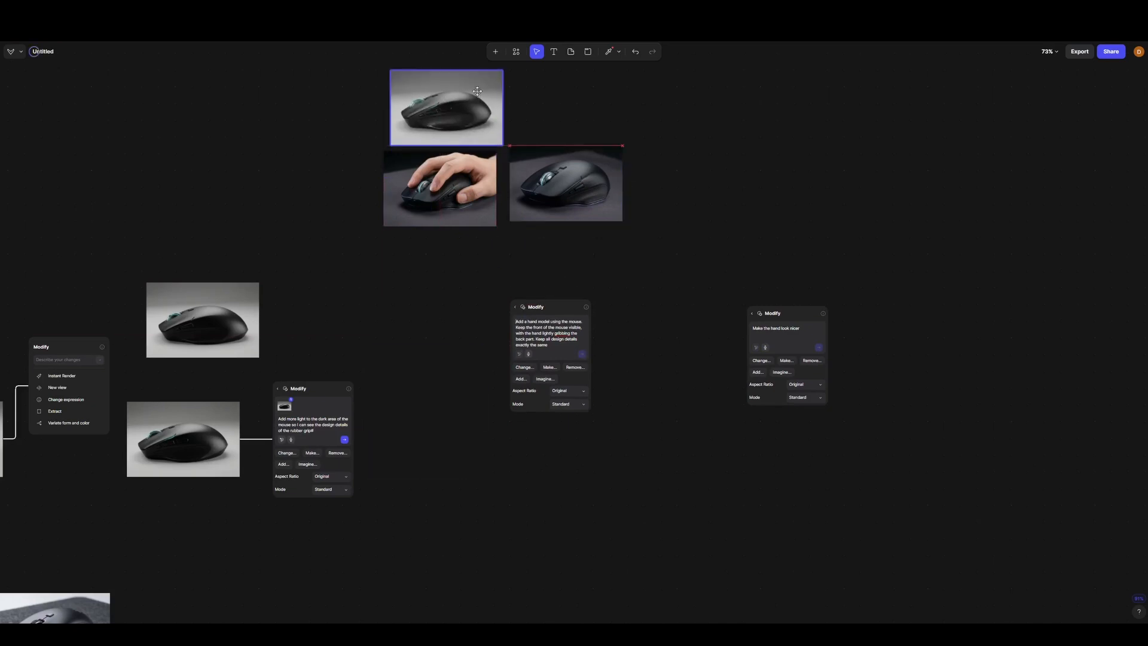
- Attach a new Modify block to the dark-background mouse render and begin its prompt with "Make a shot of"
{"action": "scroll", "coordinate": [587, 125], "scroll_direction": "up", "scroll_amount": 5}
{"action": "left_click_drag", "start_coordinate": [602, 294], "coordinate": [587, 307]}
{"action": "left_click", "coordinate": [660, 301]}
{"action": "left_click", "coordinate": [757, 210]}
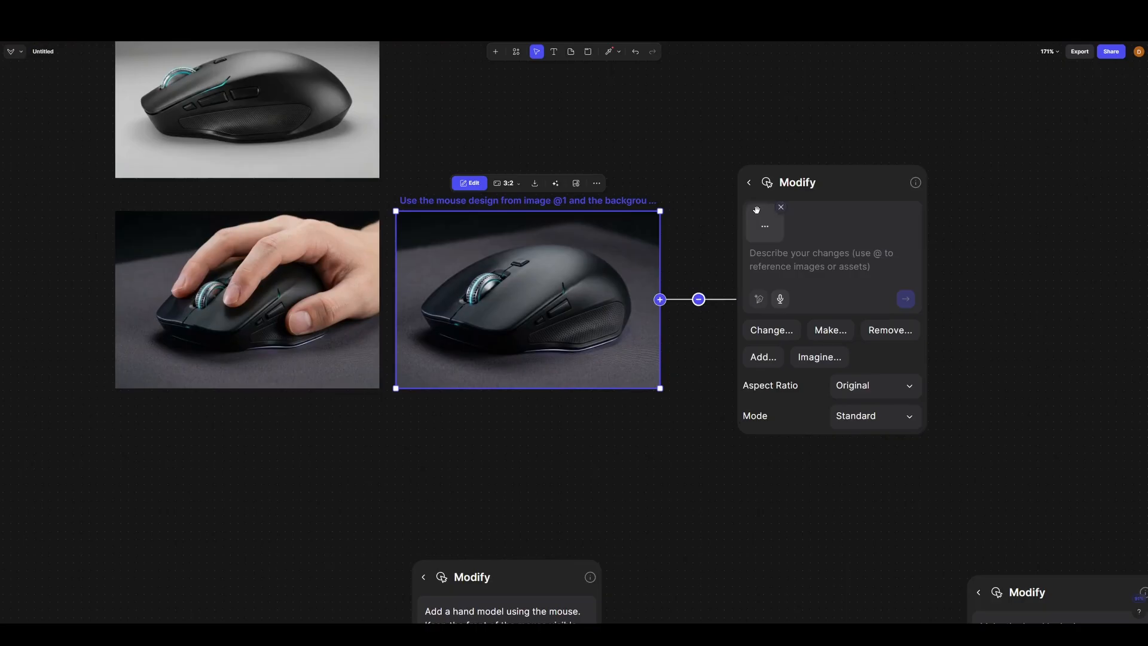
{"action": "left_click", "coordinate": [808, 255]}
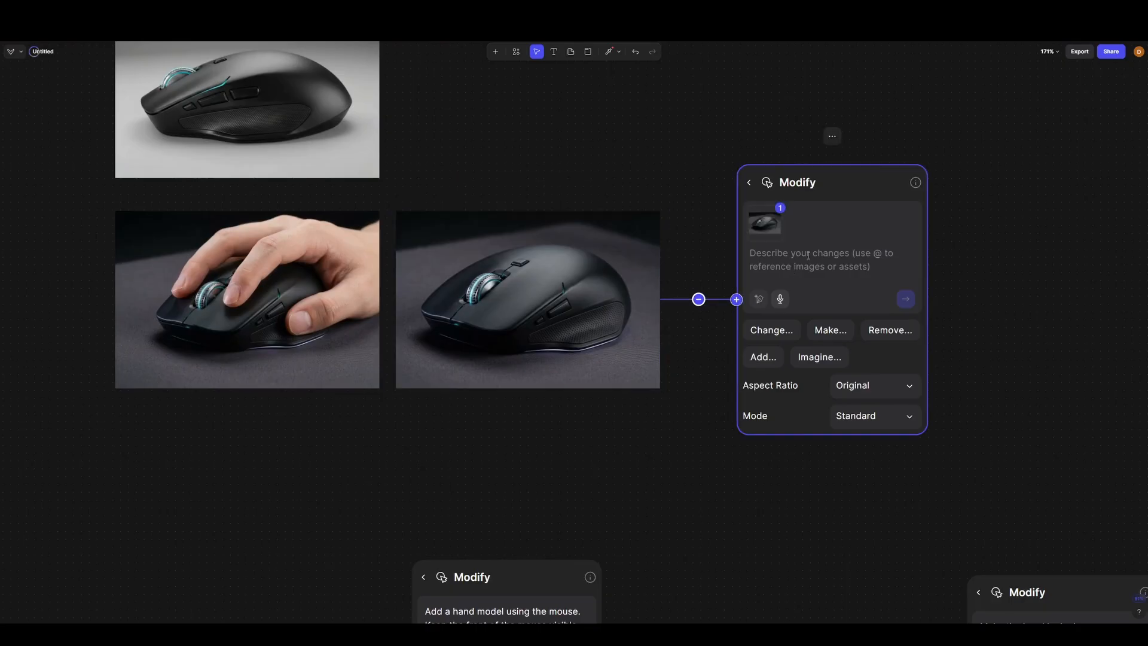
{"action": "type", "text": "Make a"}
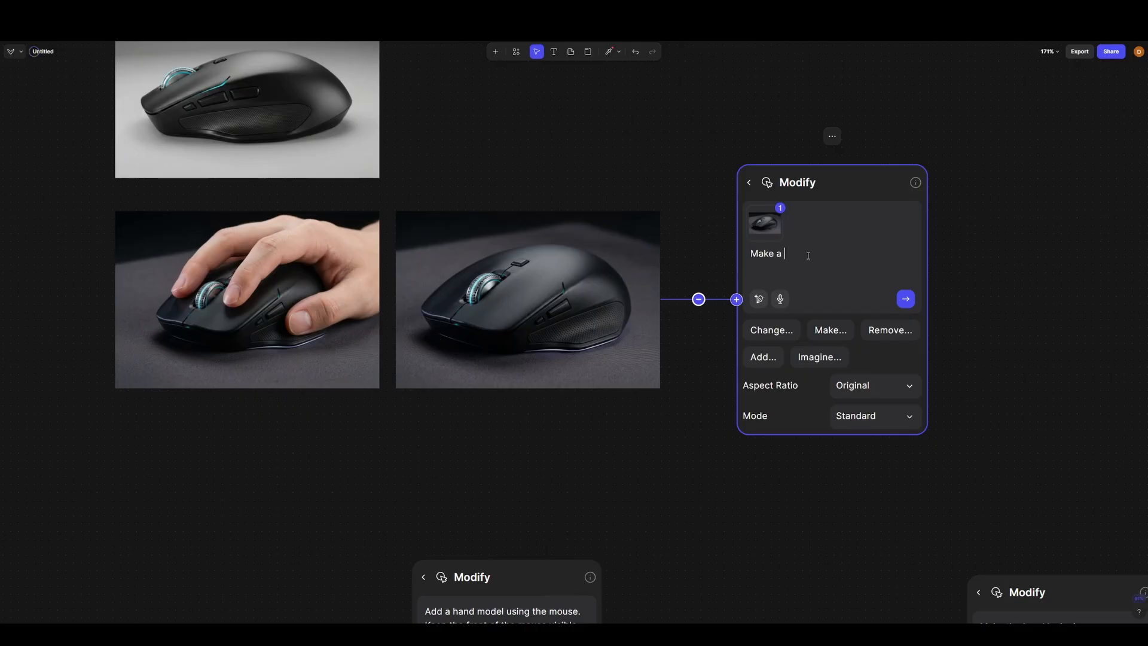
{"action": "type", "text": " shot of the mouse floating slightly above to desk surfac"}
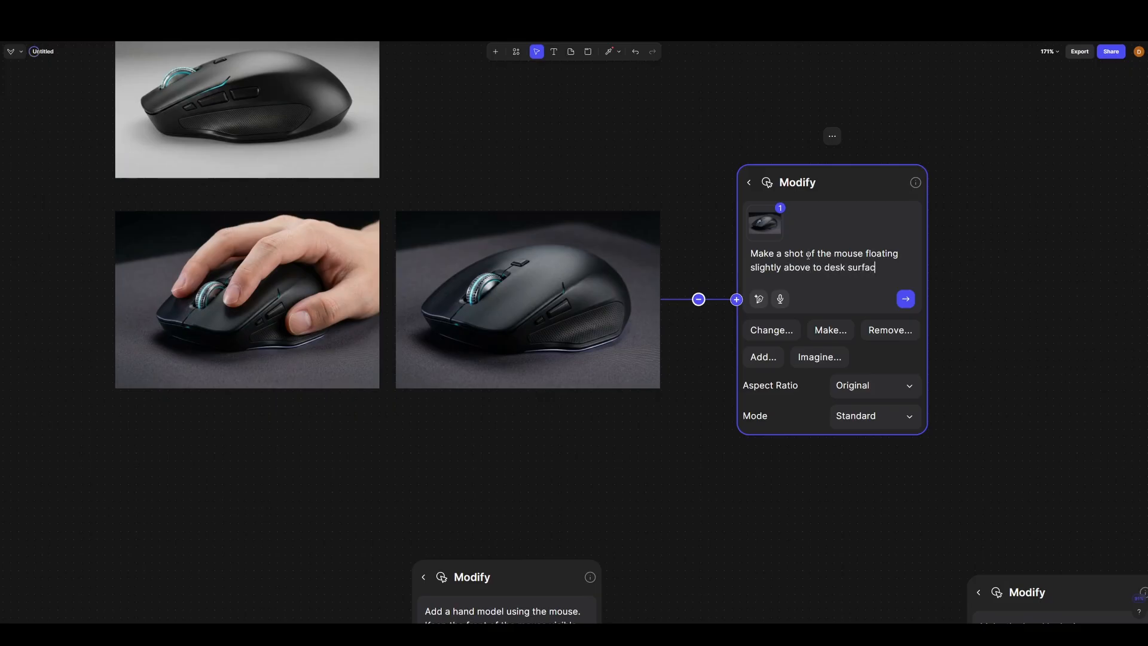
{"action": "type", "text": "e like a profess"}
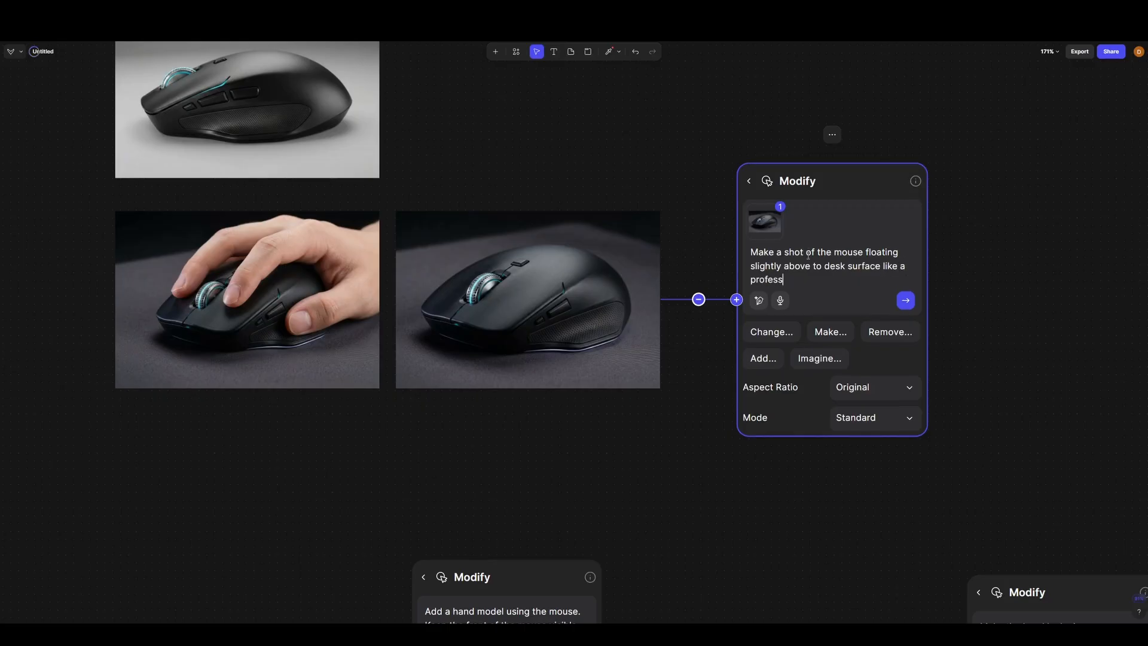
{"action": "type", "text": "ional product photo for a website."}
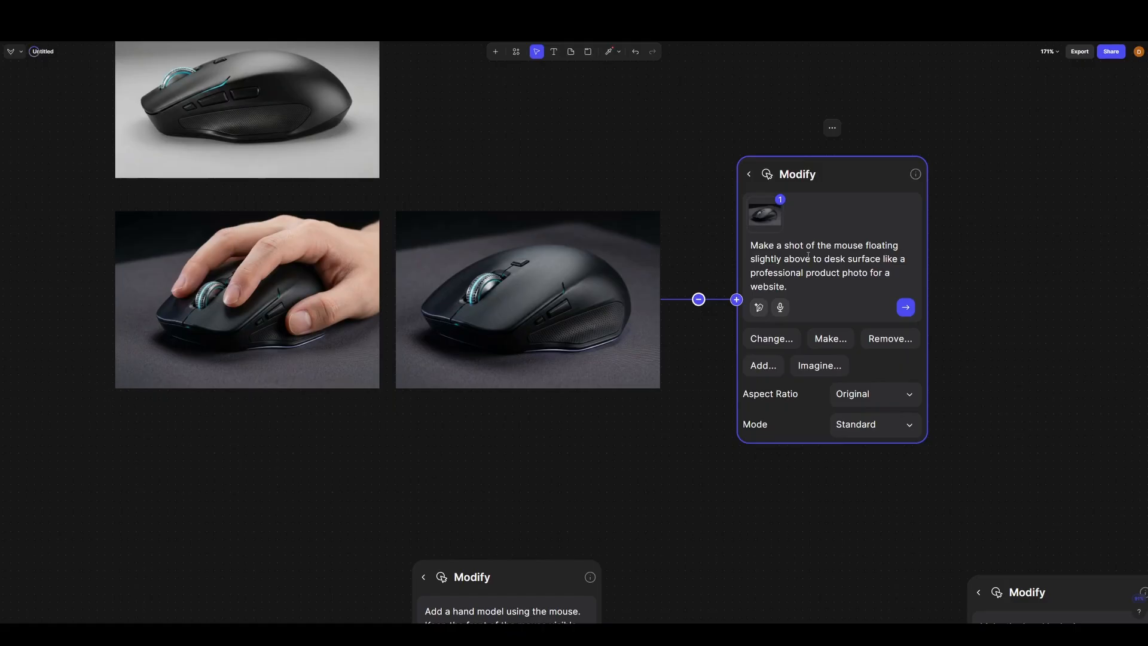
{"action": "type", "text": " K"}
- Add "Keep all design details exactly the same" to the prompt and generate the floating mouse images
{"action": "key", "text": "Caps_Lock"}
{"action": "type", "text": "eep all d"}
{"action": "type", "text": "esign details exactly the same"}
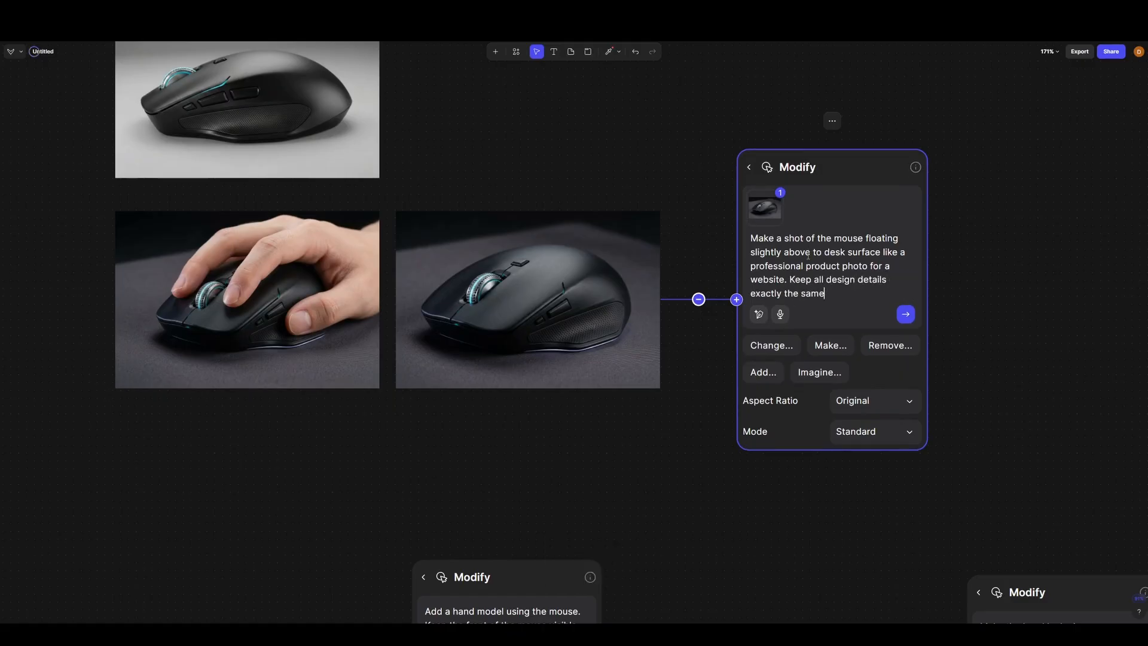
{"action": "key", "text": "Return"}
{"action": "scroll", "coordinate": [808, 255], "scroll_direction": "down", "scroll_amount": 5}
{"action": "left_click_drag", "start_coordinate": [600, 334], "coordinate": [225, 354]}
{"action": "scroll", "coordinate": [760, 301], "scroll_direction": "up", "scroll_amount": 6}
{"action": "left_click_drag", "start_coordinate": [751, 301], "coordinate": [701, 312]}
{"action": "right_click", "coordinate": [701, 311]}
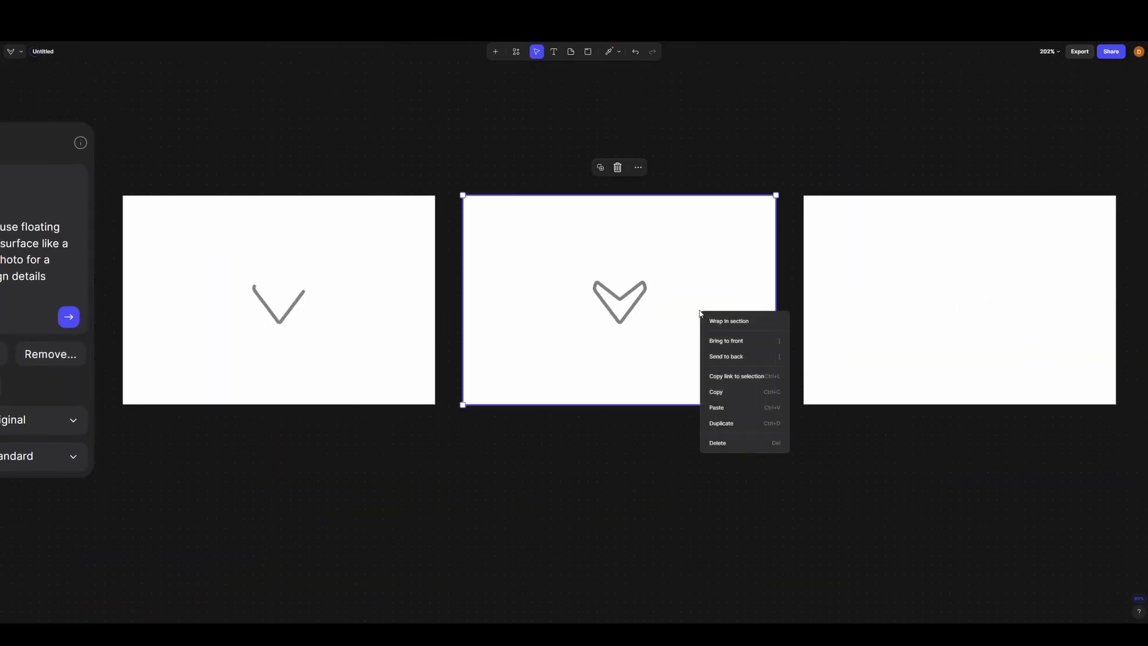
{"action": "left_click", "coordinate": [780, 97]}
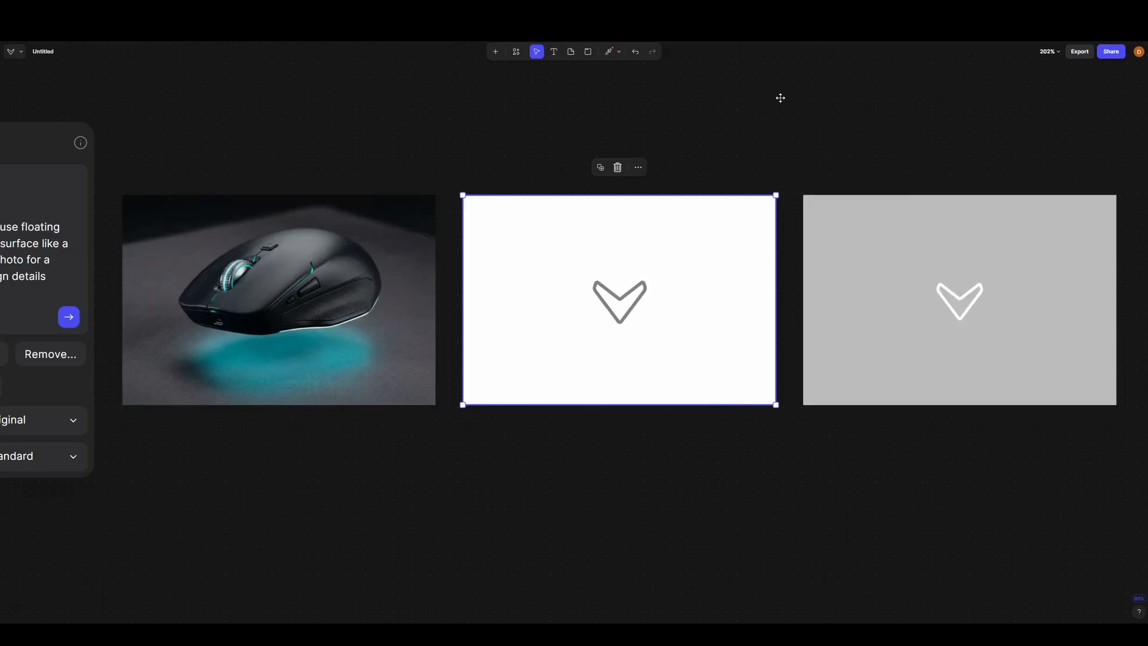
- Examine the three generated floating mouse images up close, comparing their design details, lighting and shadows
{"action": "scroll", "coordinate": [634, 306], "scroll_direction": "up", "scroll_amount": 4}
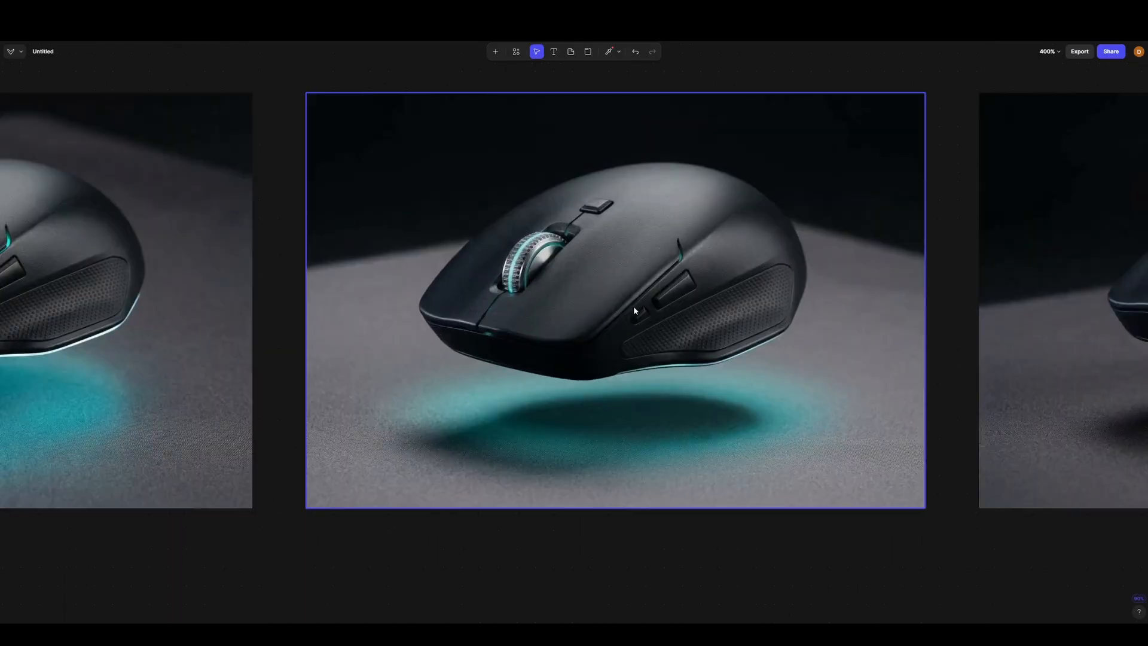
{"action": "scroll", "coordinate": [633, 317], "scroll_direction": "down", "scroll_amount": 5}
{"action": "scroll", "coordinate": [277, 383], "scroll_direction": "up", "scroll_amount": 7}
{"action": "scroll", "coordinate": [692, 385], "scroll_direction": "down", "scroll_amount": 1}
{"action": "scroll", "coordinate": [214, 372], "scroll_direction": "down", "scroll_amount": 1}
{"action": "scroll", "coordinate": [214, 374], "scroll_direction": "down", "scroll_amount": 6}
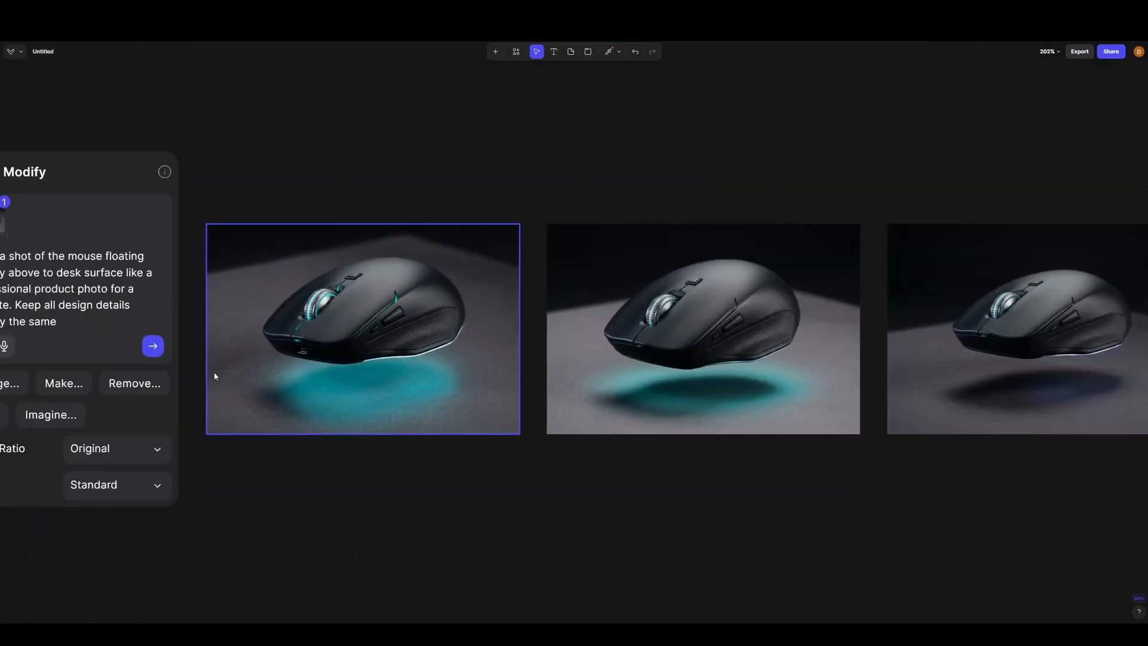
{"action": "scroll", "coordinate": [293, 401], "scroll_direction": "up", "scroll_amount": 3}
{"action": "scroll", "coordinate": [623, 299], "scroll_direction": "up", "scroll_amount": 4}
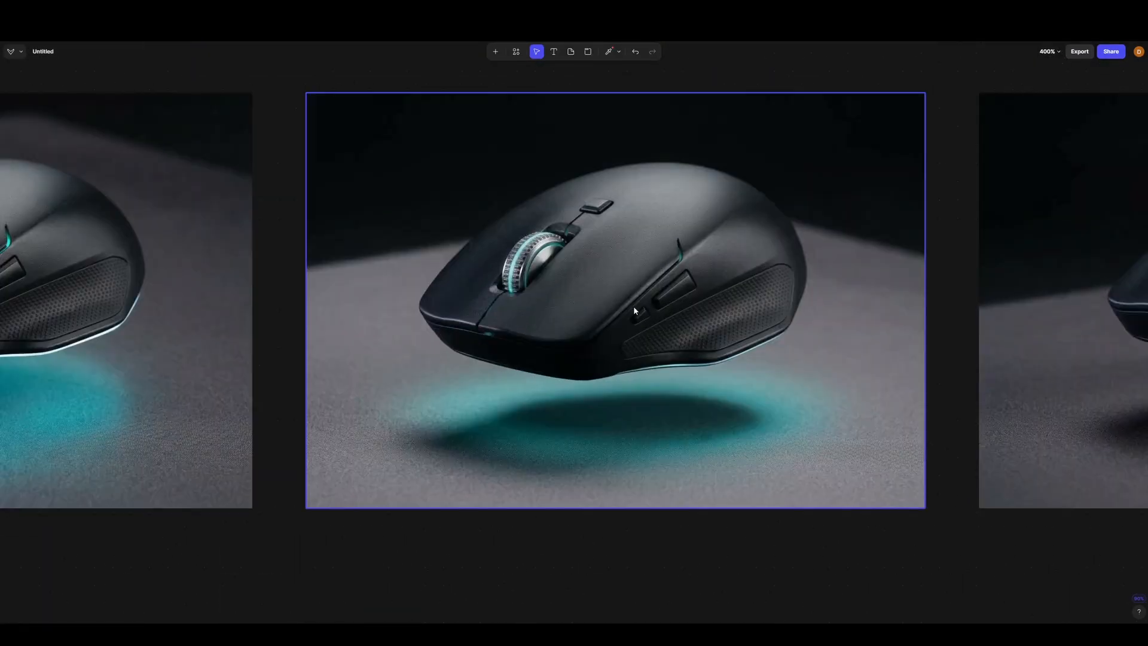
{"action": "scroll", "coordinate": [634, 306], "scroll_direction": "down", "scroll_amount": 4}
{"action": "scroll", "coordinate": [278, 386], "scroll_direction": "up", "scroll_amount": 4}
{"action": "scroll", "coordinate": [277, 389], "scroll_direction": "up", "scroll_amount": 2}
{"action": "scroll", "coordinate": [692, 385], "scroll_direction": "down", "scroll_amount": 1}
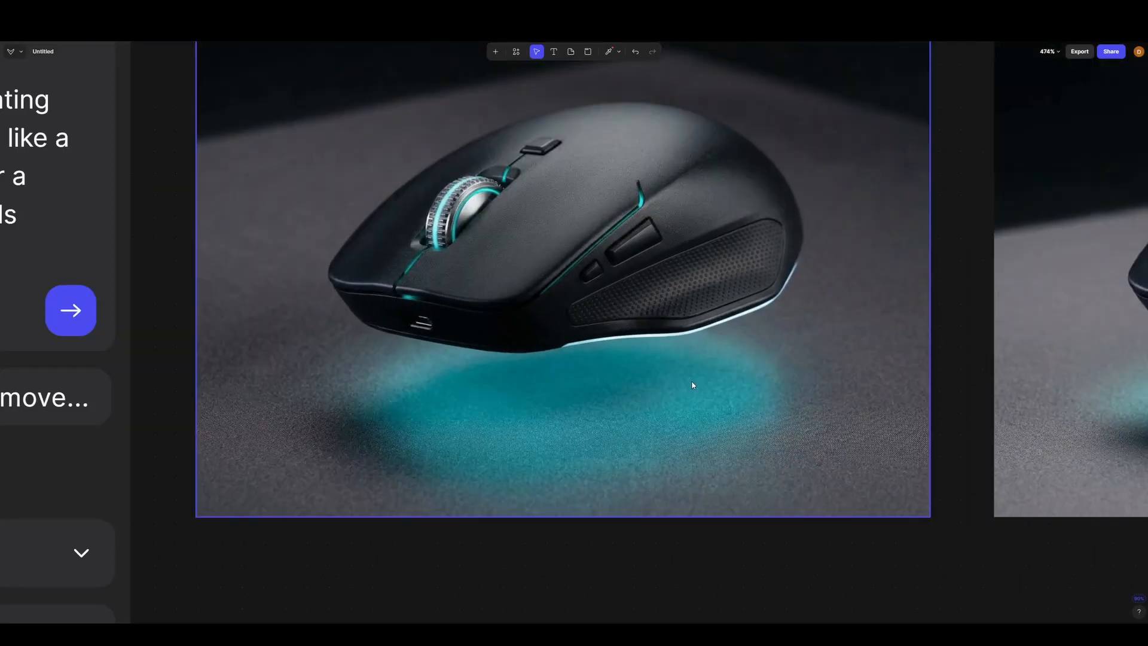
{"action": "scroll", "coordinate": [215, 375], "scroll_direction": "down", "scroll_amount": 1}
{"action": "scroll", "coordinate": [215, 376], "scroll_direction": "down", "scroll_amount": 5}
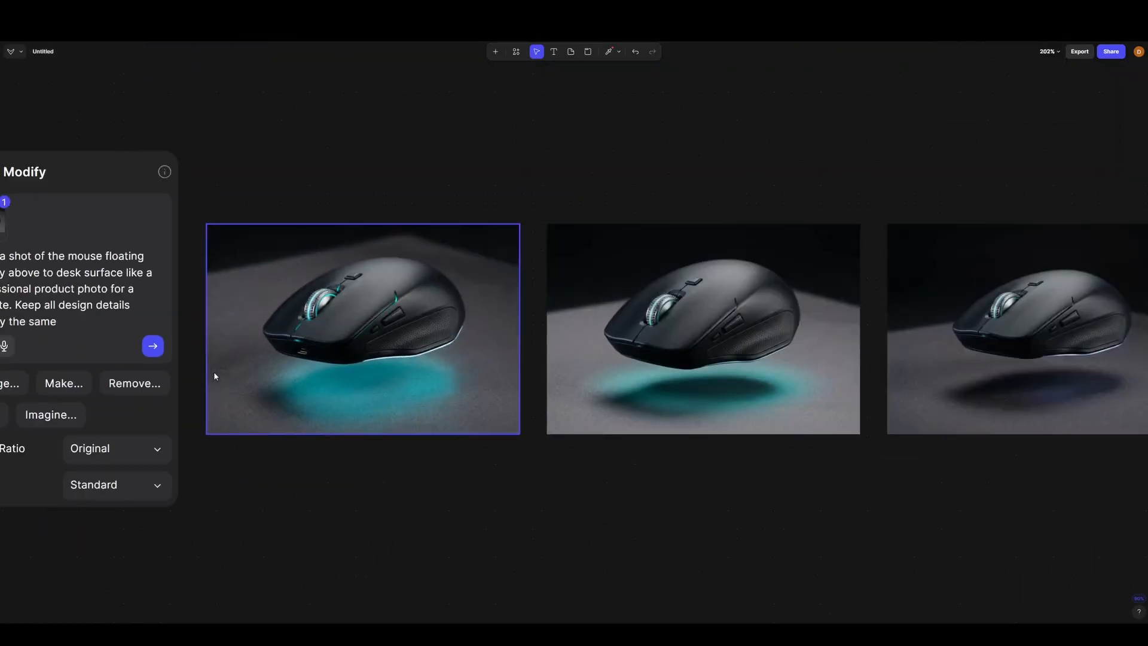
{"action": "scroll", "coordinate": [741, 379], "scroll_direction": "up", "scroll_amount": 5}
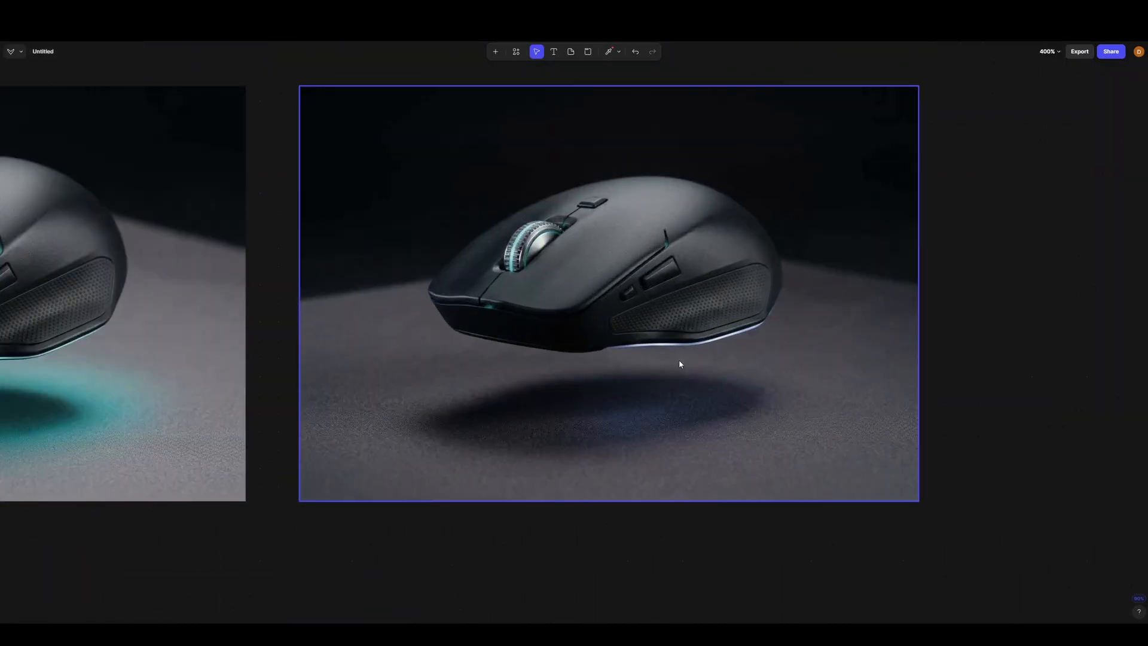
{"action": "scroll", "coordinate": [965, 273], "scroll_direction": "right", "scroll_amount": 1}
{"action": "scroll", "coordinate": [965, 272], "scroll_direction": "down", "scroll_amount": 1}
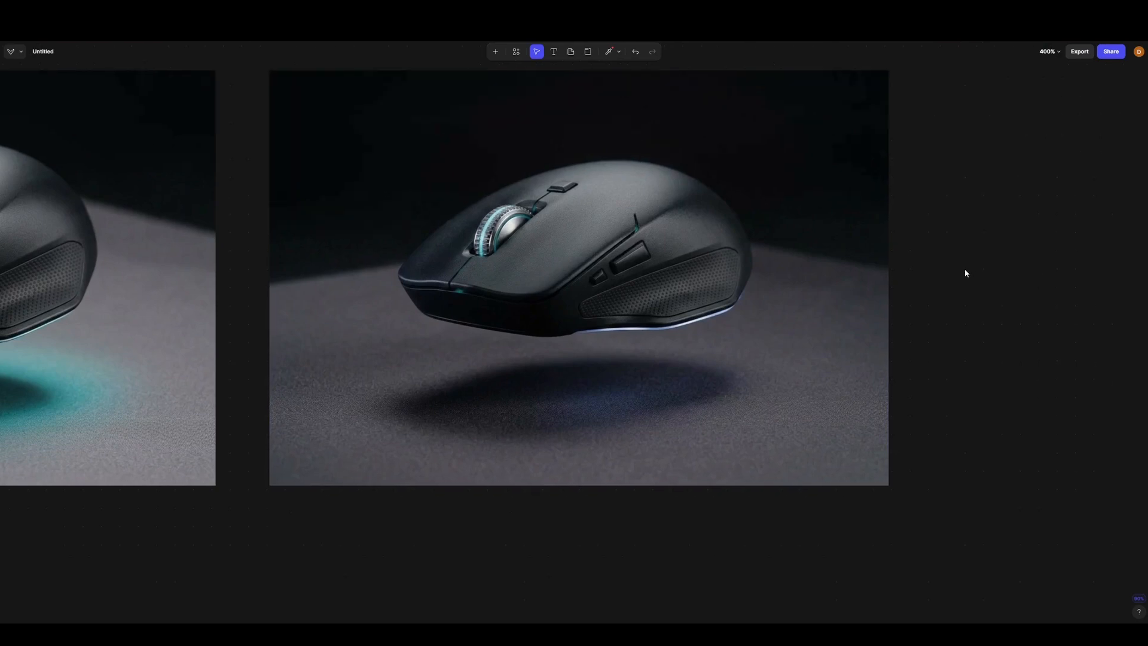
{"action": "scroll", "coordinate": [217, 275], "scroll_direction": "down", "scroll_amount": 4}
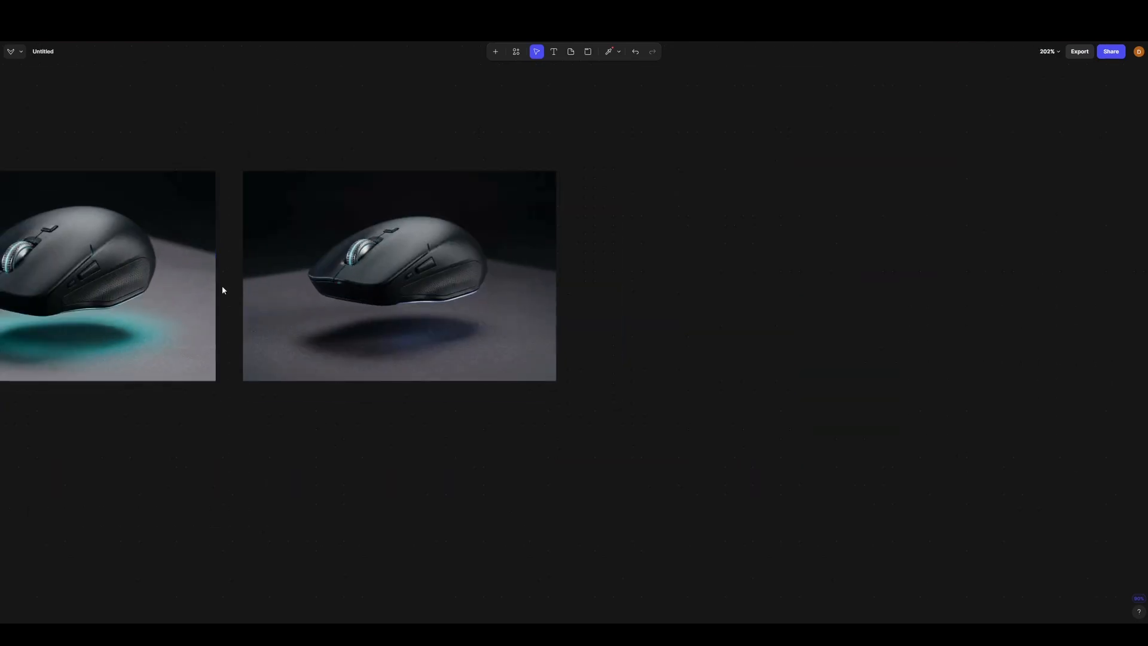
- Attach a Modify block to the third floating mouse image and enter the prompt "Rotate the mouse forwards slightly"
{"action": "left_click", "coordinate": [380, 264]}
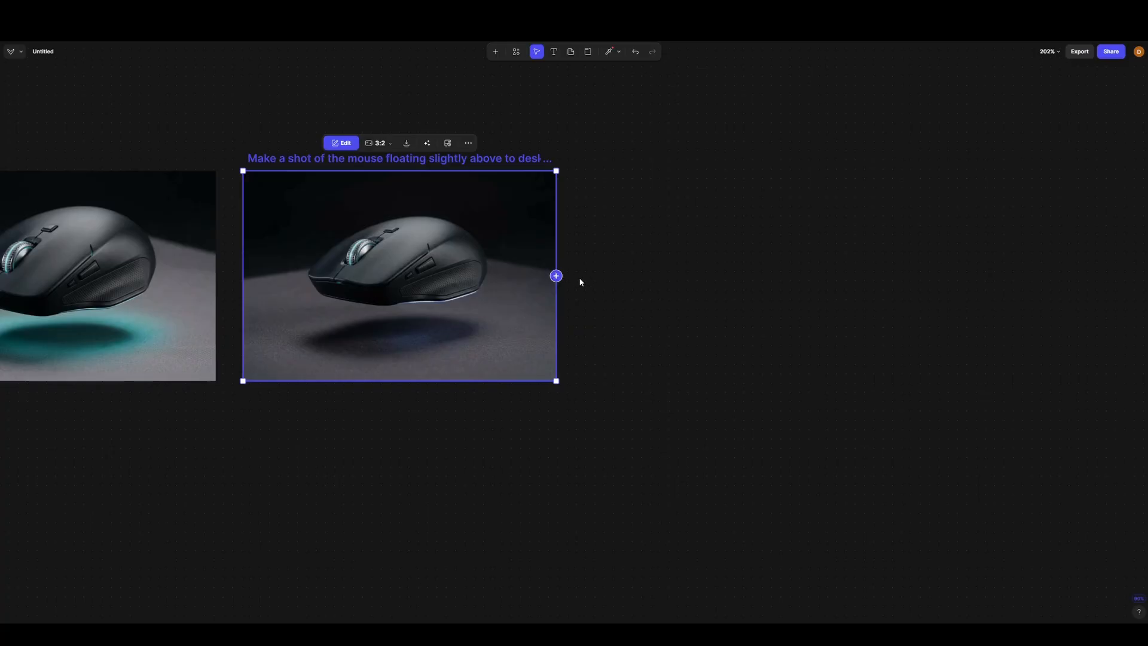
{"action": "left_click", "coordinate": [556, 275]}
{"action": "left_click", "coordinate": [671, 231]}
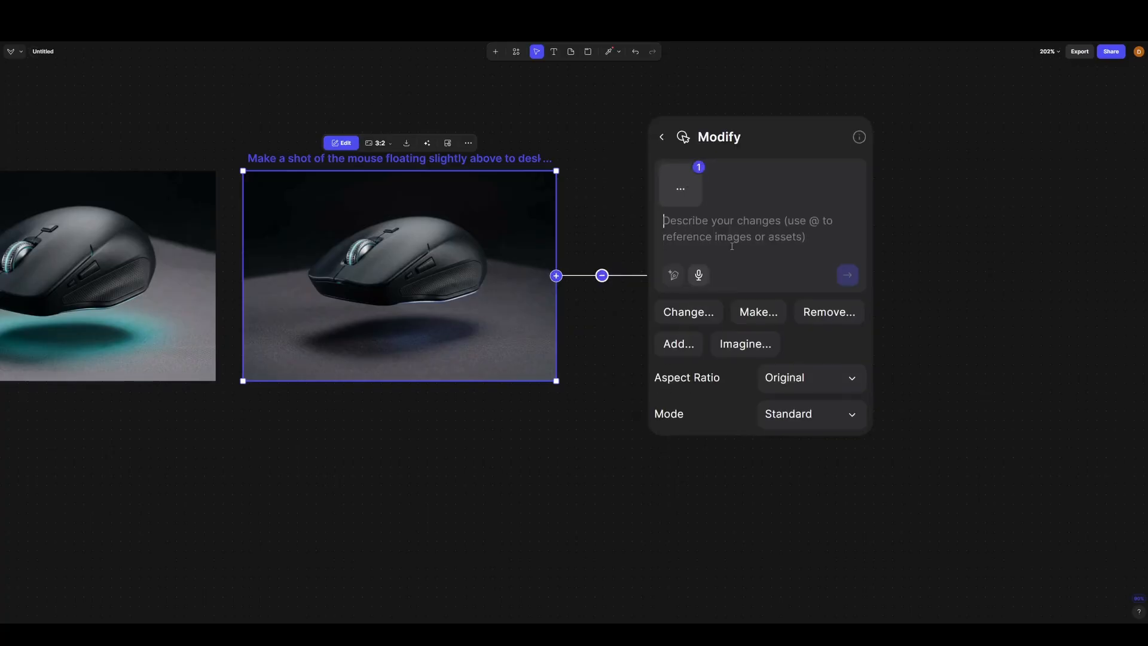
{"action": "key", "text": "Caps_Lock"}
{"action": "type", "text": "R"}
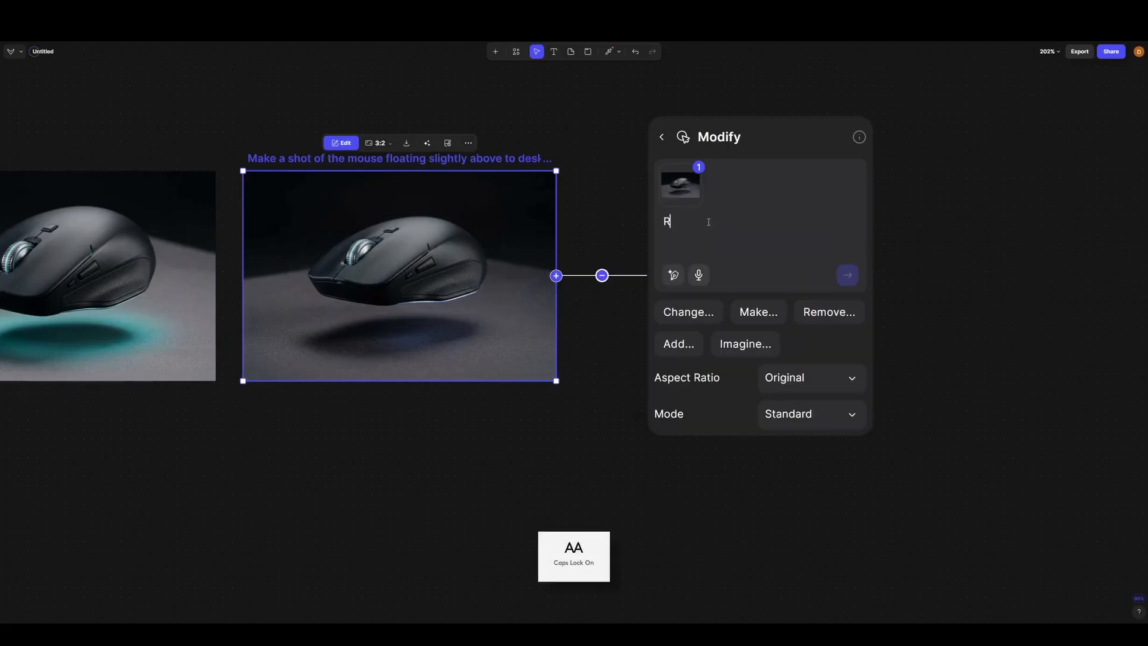
{"action": "type", "text": "otate the mo"}
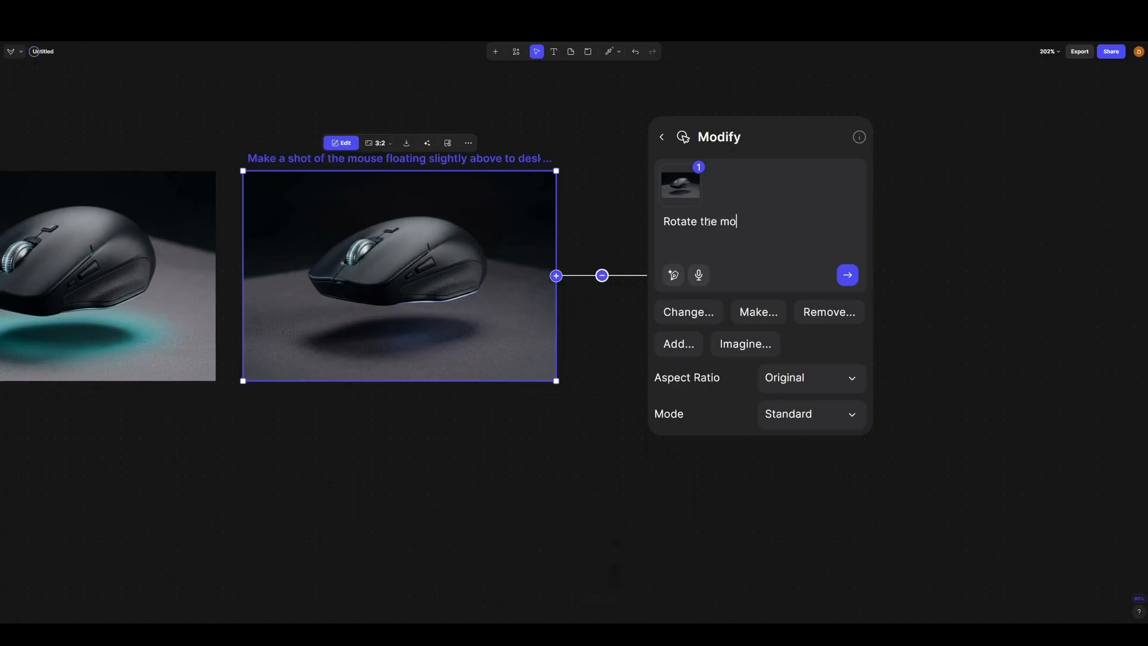
{"action": "type", "text": "use forwards slightly"}
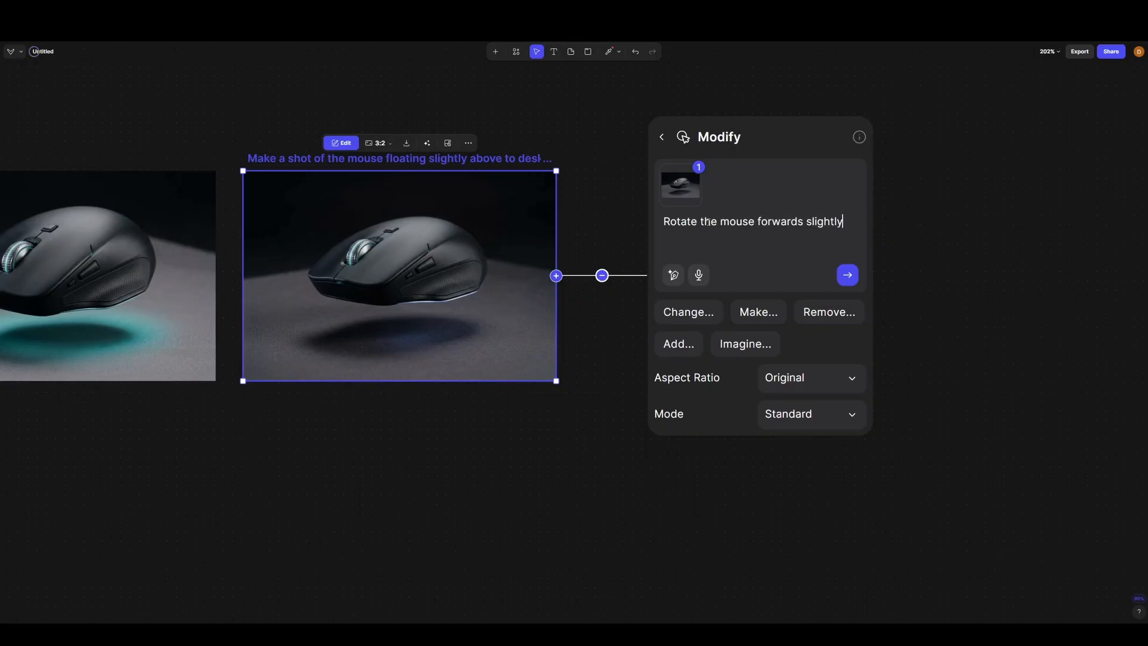
{"action": "type", "text": ". Keep all des"}
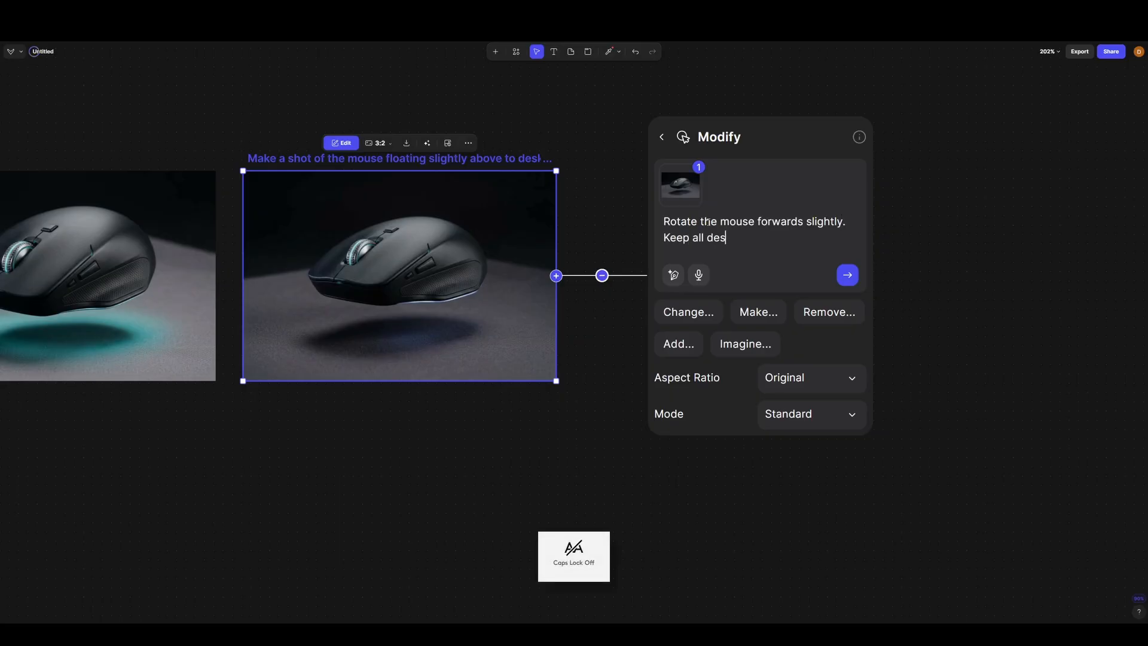
{"action": "type", "text": "ign details exactly the same."}
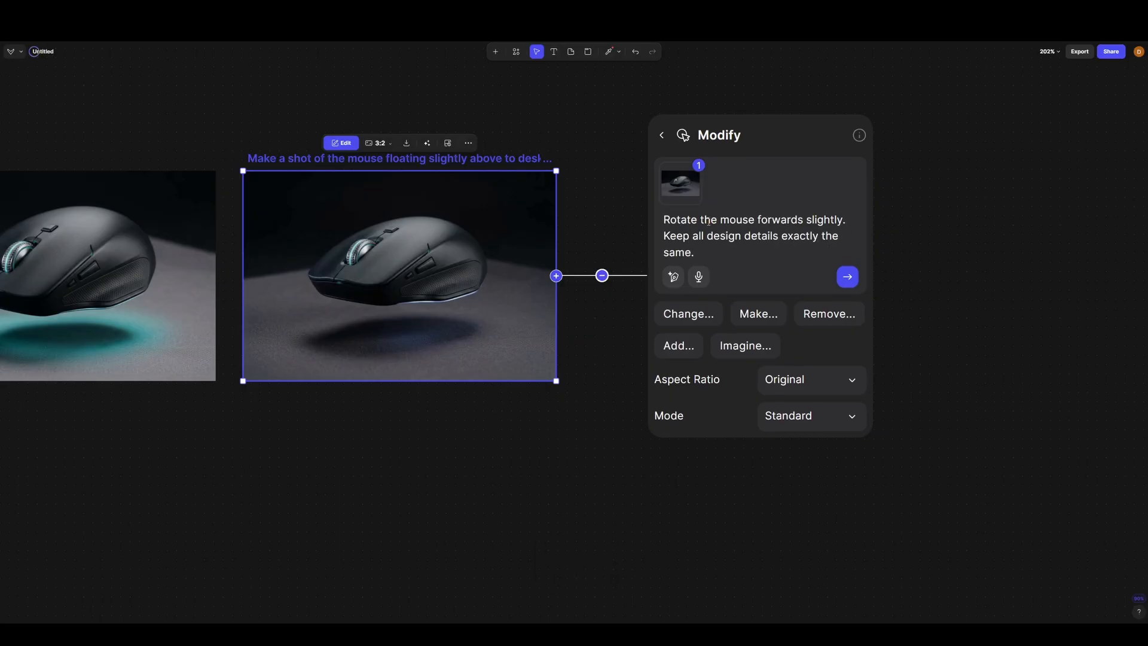
- Add "Keep all design details exactly the same." to the rotation prompt and generate the images
{"action": "key", "text": "Return"}
- Inspect both forward-rotated mouse images and compare their angle and design details
{"action": "scroll", "coordinate": [682, 223], "scroll_direction": "down", "scroll_amount": 5}
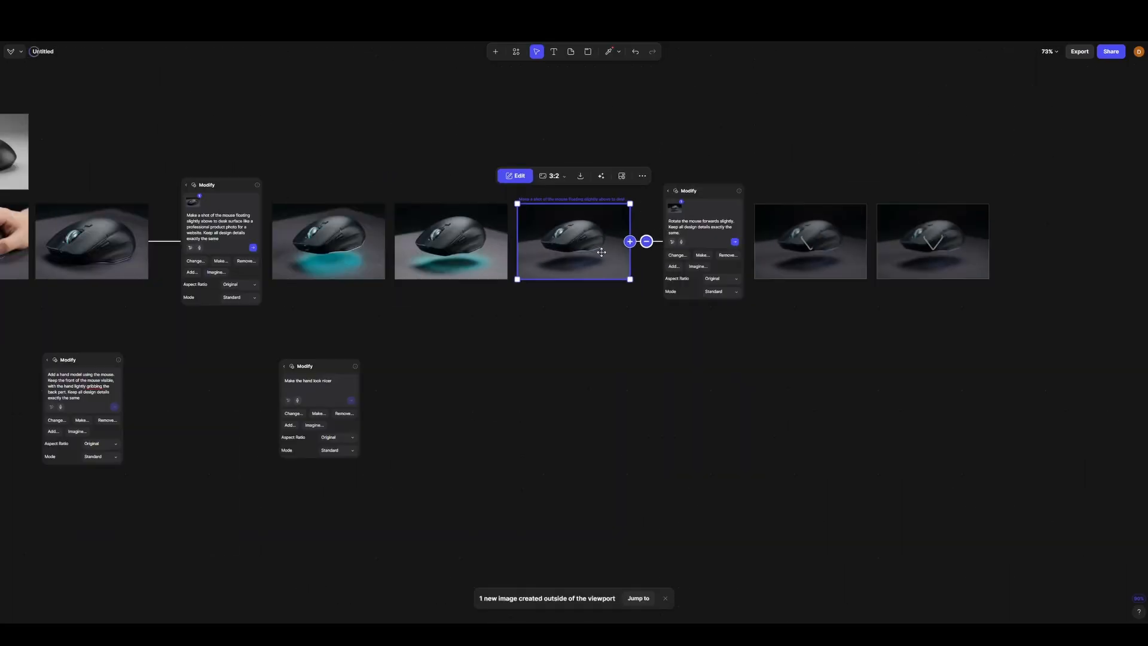
{"action": "left_click", "coordinate": [638, 222]}
{"action": "scroll", "coordinate": [638, 222], "scroll_direction": "up", "scroll_amount": 3}
{"action": "left_click_drag", "start_coordinate": [621, 233], "coordinate": [568, 255]}
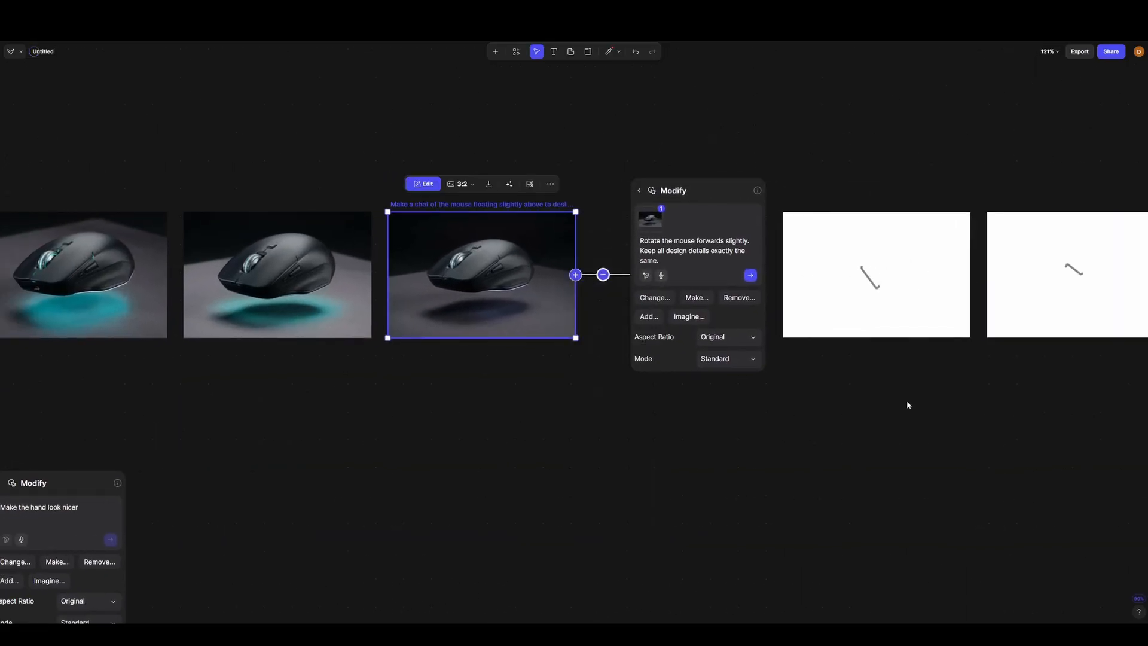
{"action": "left_click_drag", "start_coordinate": [936, 405], "coordinate": [646, 426]}
{"action": "scroll", "coordinate": [639, 321], "scroll_direction": "up", "scroll_amount": 5}
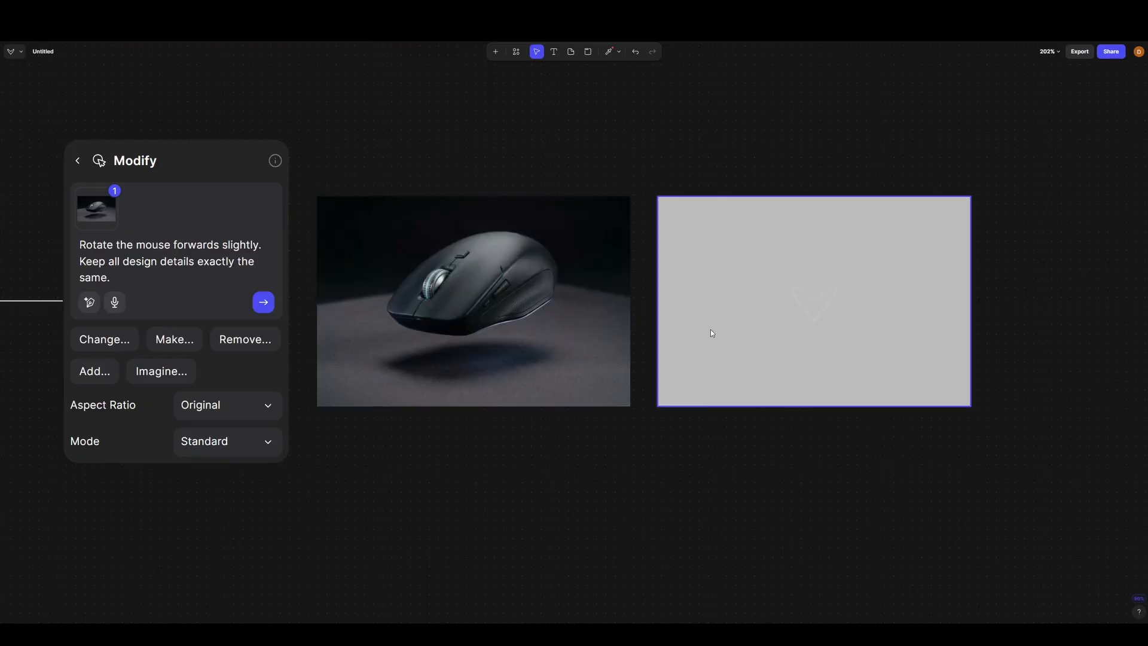
{"action": "scroll", "coordinate": [822, 316], "scroll_direction": "up", "scroll_amount": 1}
{"action": "scroll", "coordinate": [349, 323], "scroll_direction": "up", "scroll_amount": 5}
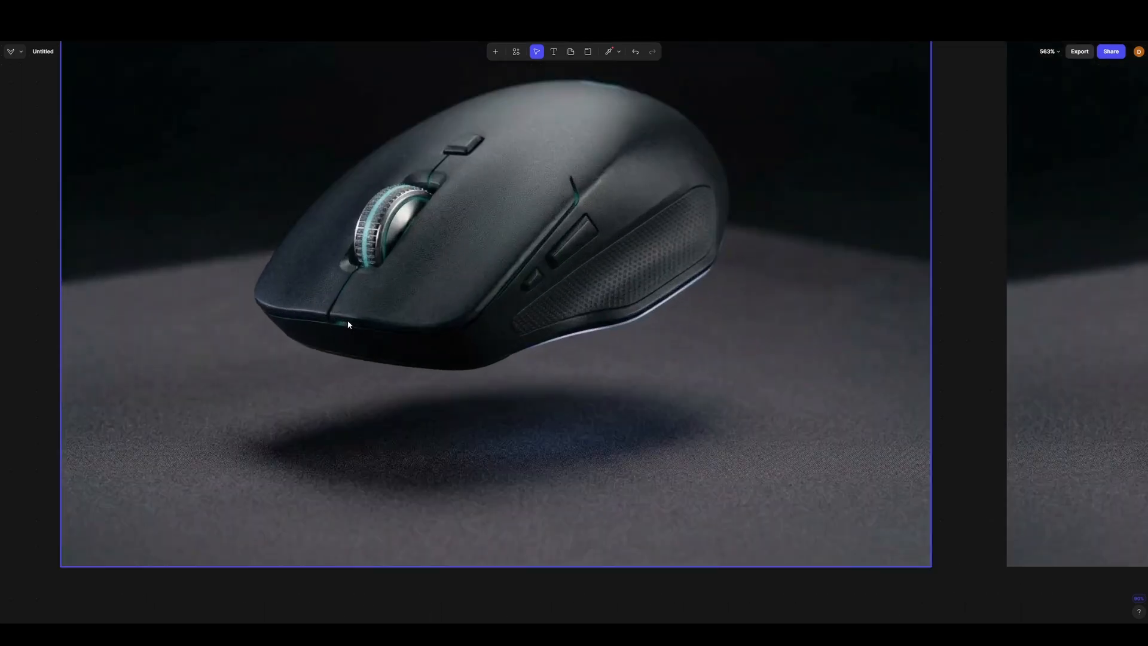
{"action": "scroll", "coordinate": [616, 353], "scroll_direction": "down", "scroll_amount": 2}
{"action": "scroll", "coordinate": [483, 278], "scroll_direction": "up", "scroll_amount": 6}
{"action": "scroll", "coordinate": [485, 269], "scroll_direction": "down", "scroll_amount": 4}
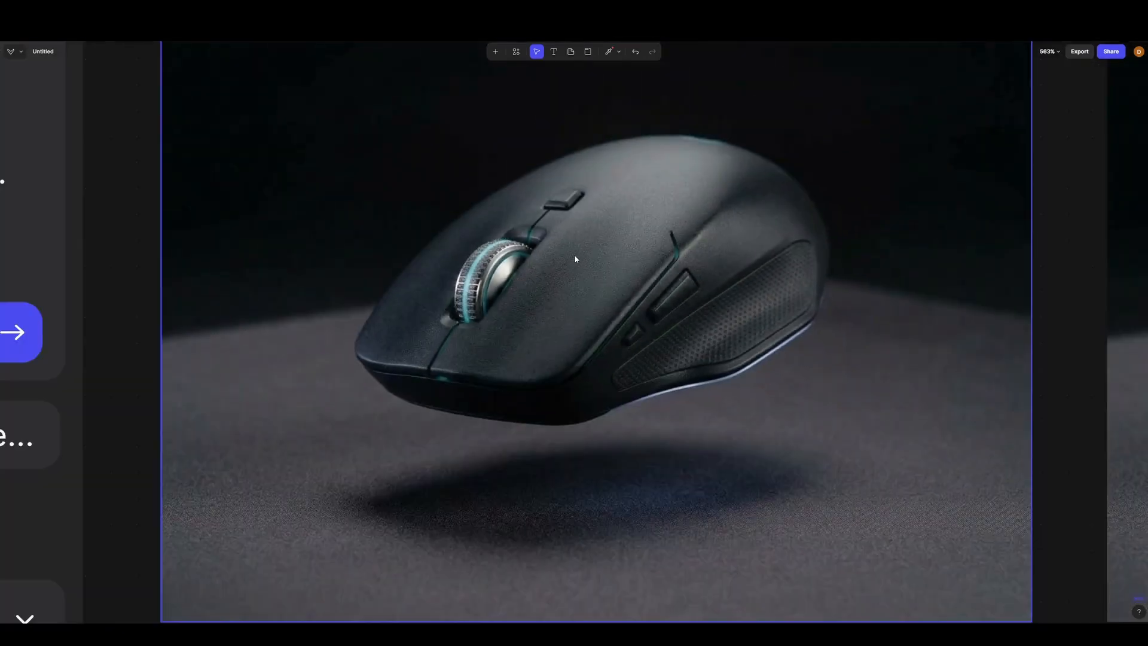
{"action": "scroll", "coordinate": [543, 284], "scroll_direction": "down", "scroll_amount": 1}
{"action": "scroll", "coordinate": [544, 287], "scroll_direction": "down", "scroll_amount": 1}
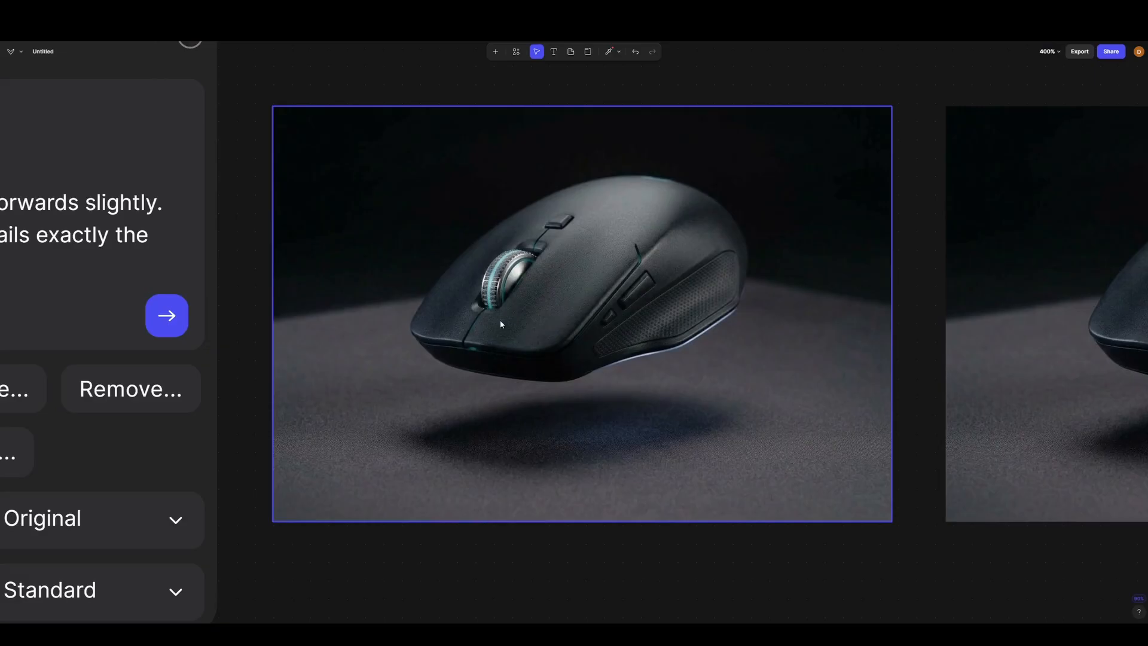
{"action": "scroll", "coordinate": [500, 318], "scroll_direction": "down", "scroll_amount": 4}
{"action": "scroll", "coordinate": [951, 323], "scroll_direction": "up", "scroll_amount": 8}
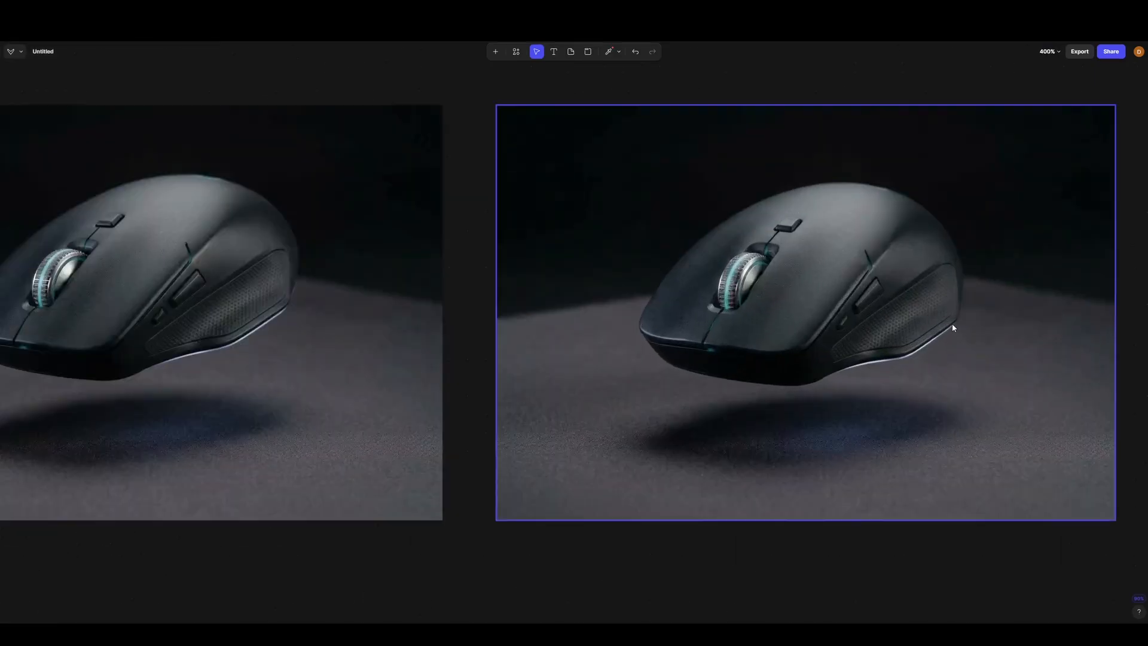
{"action": "scroll", "coordinate": [886, 315], "scroll_direction": "down", "scroll_amount": 2}
{"action": "scroll", "coordinate": [991, 285], "scroll_direction": "down", "scroll_amount": 6}
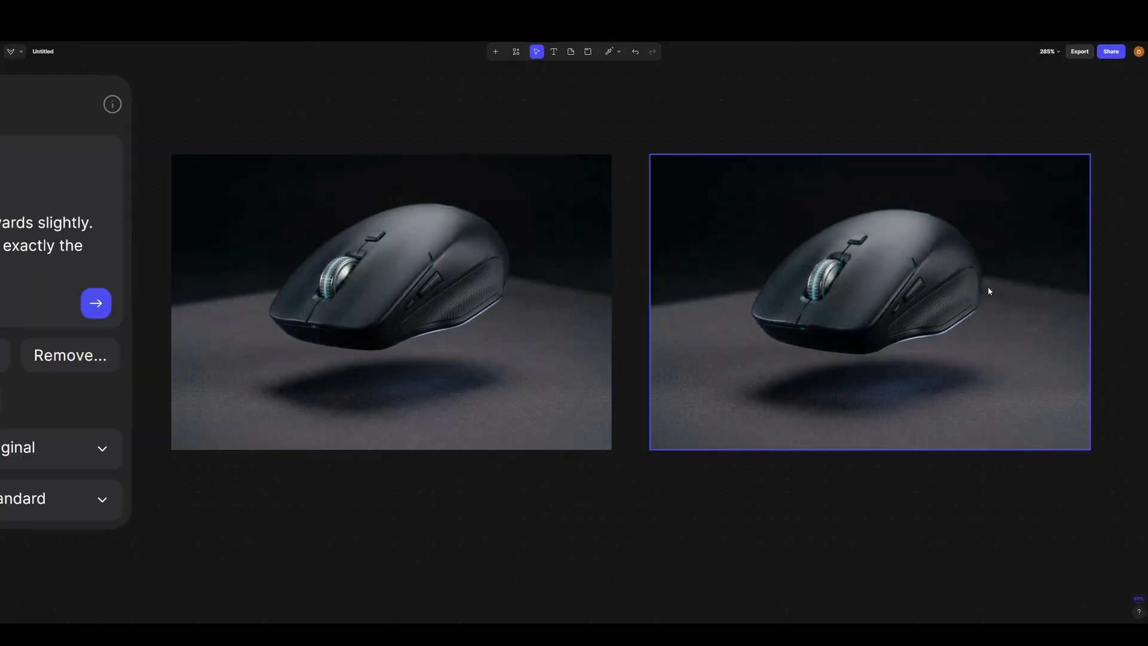
- Examine the first forward-rotated mouse image closely, checking the scroll wheel, side buttons and top surface
{"action": "scroll", "coordinate": [493, 307], "scroll_direction": "up", "scroll_amount": 2}
{"action": "scroll", "coordinate": [494, 308], "scroll_direction": "up", "scroll_amount": 2}
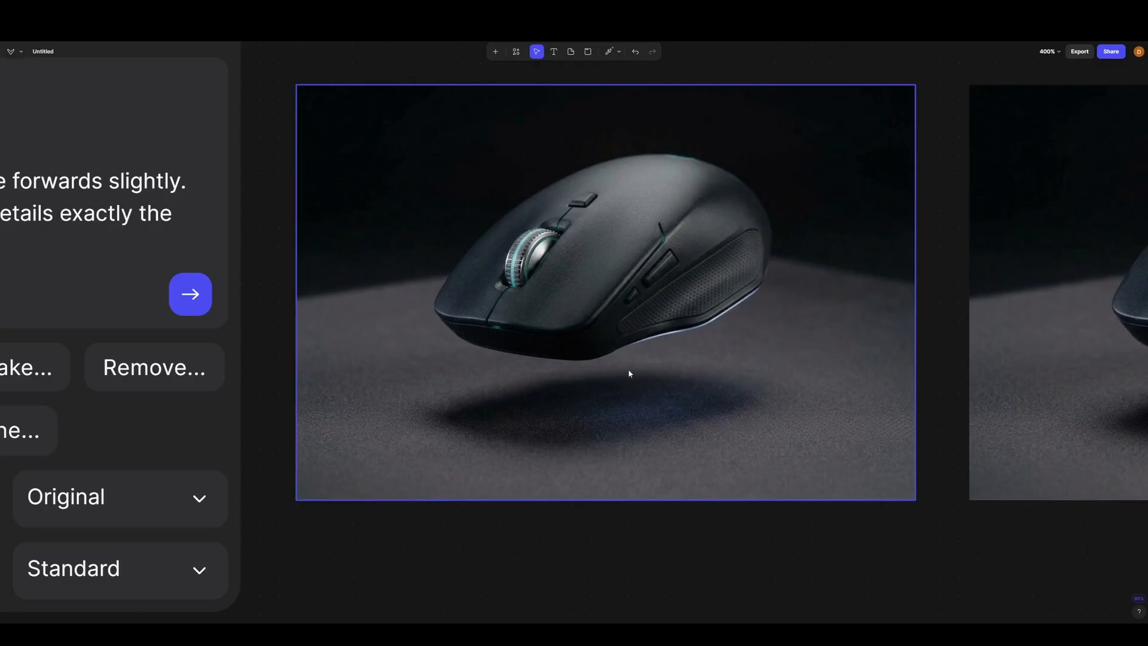
{"action": "scroll", "coordinate": [628, 369], "scroll_direction": "down", "scroll_amount": 2}
{"action": "scroll", "coordinate": [601, 328], "scroll_direction": "up", "scroll_amount": 1}
{"action": "left_click", "coordinate": [602, 327]}
{"action": "scroll", "coordinate": [605, 413], "scroll_direction": "up", "scroll_amount": 1}
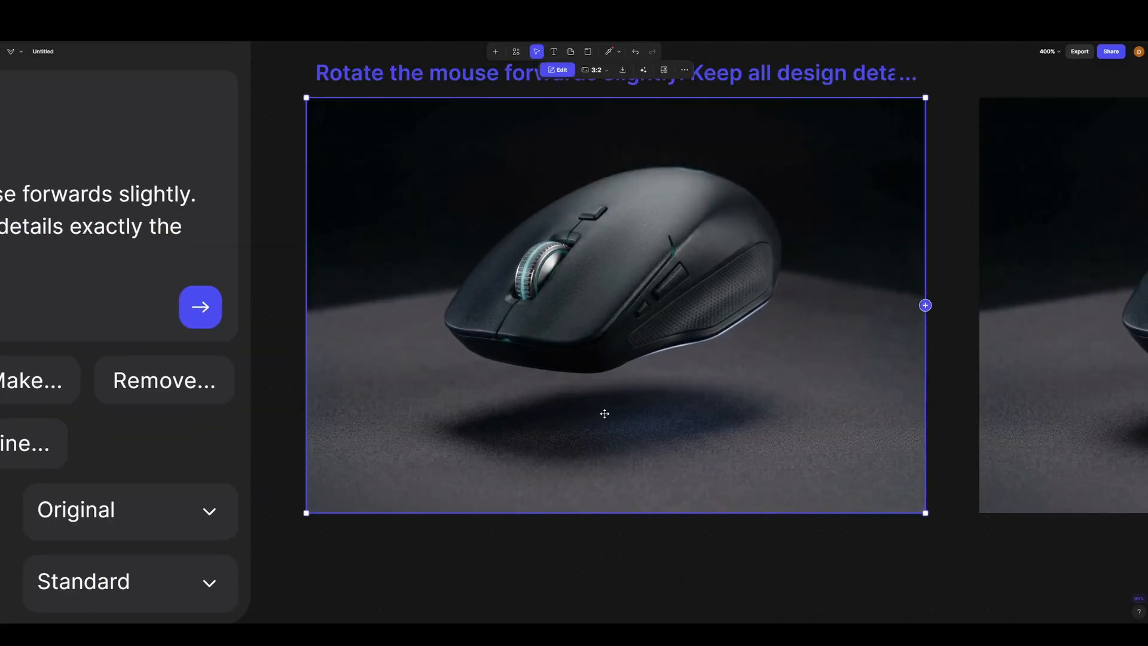
{"action": "left_click", "coordinate": [946, 126]}
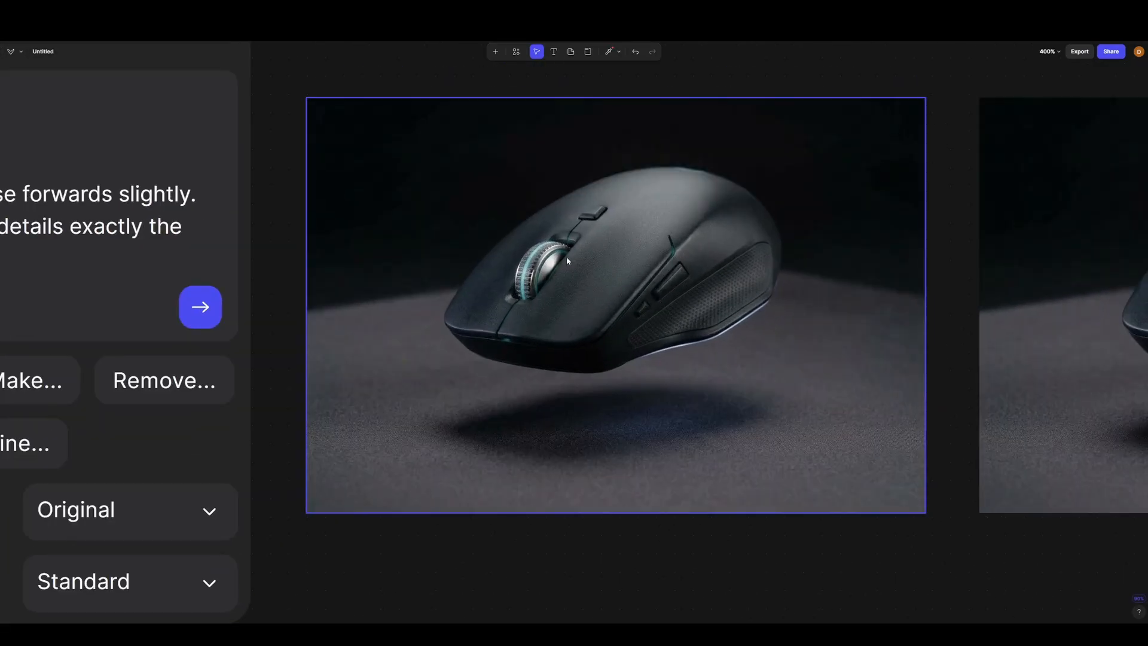
{"action": "scroll", "coordinate": [702, 145], "scroll_direction": "up", "scroll_amount": 2}
{"action": "scroll", "coordinate": [660, 205], "scroll_direction": "down", "scroll_amount": 2}
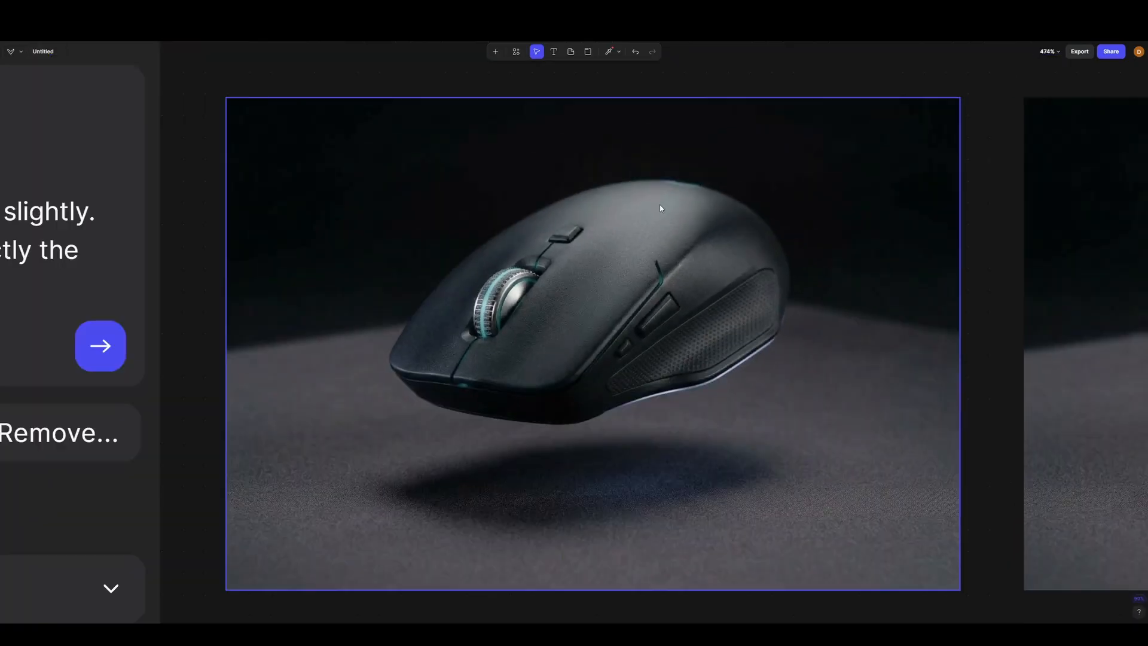
{"action": "scroll", "coordinate": [664, 204], "scroll_direction": "up", "scroll_amount": 3}
{"action": "scroll", "coordinate": [688, 216], "scroll_direction": "down", "scroll_amount": 3}
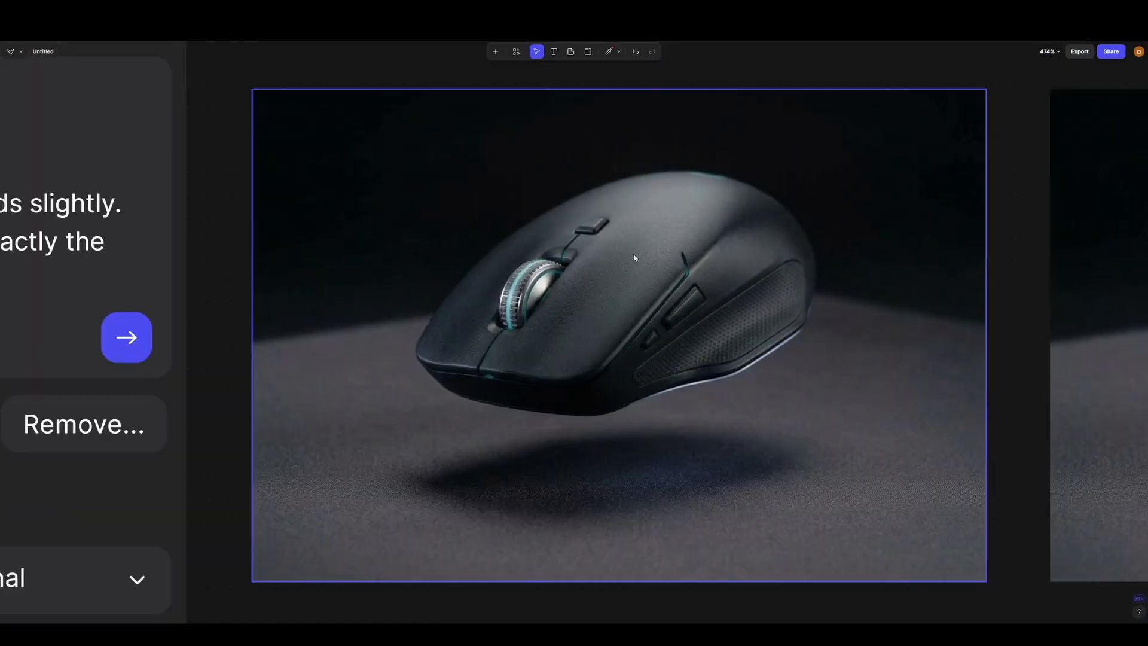
{"action": "scroll", "coordinate": [528, 307], "scroll_direction": "down", "scroll_amount": 2}
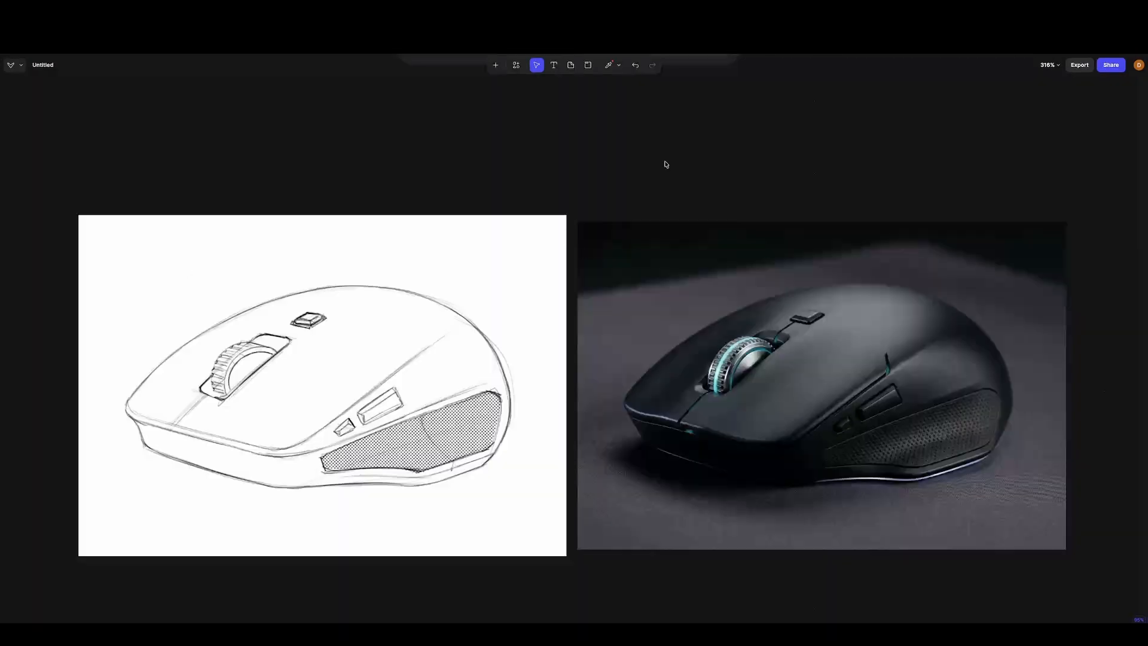
- Compare the original mouse sketch with the dark-background render placed beside it
{"action": "scroll", "coordinate": [598, 359], "scroll_direction": "down", "scroll_amount": 5}
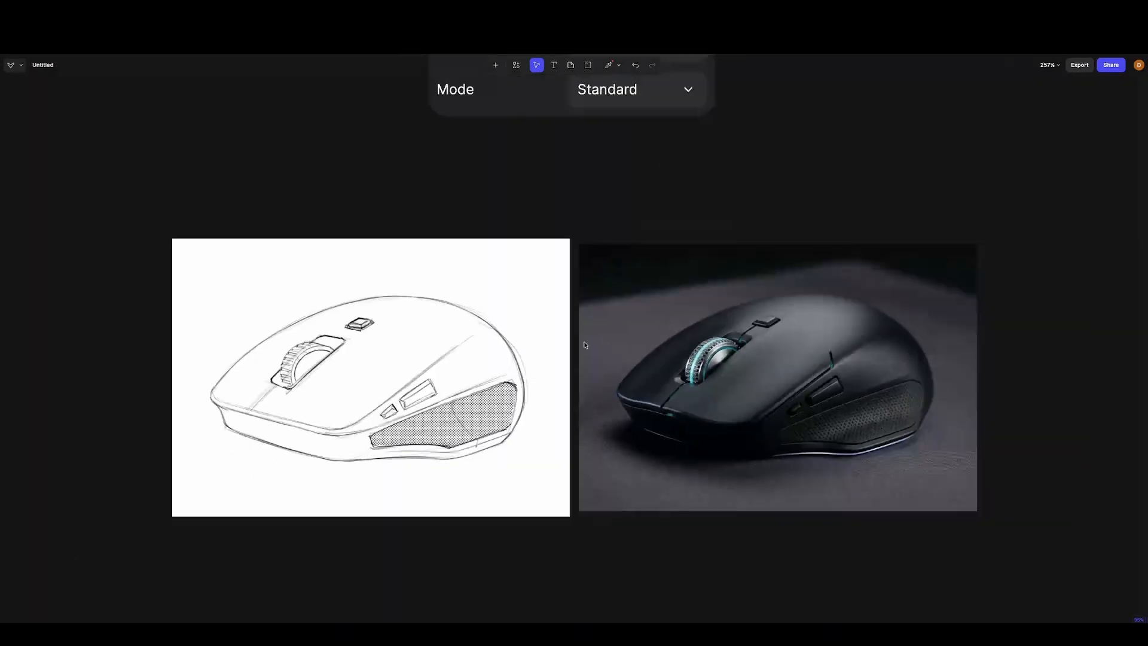
{"action": "scroll", "coordinate": [602, 363], "scroll_direction": "up", "scroll_amount": 4}
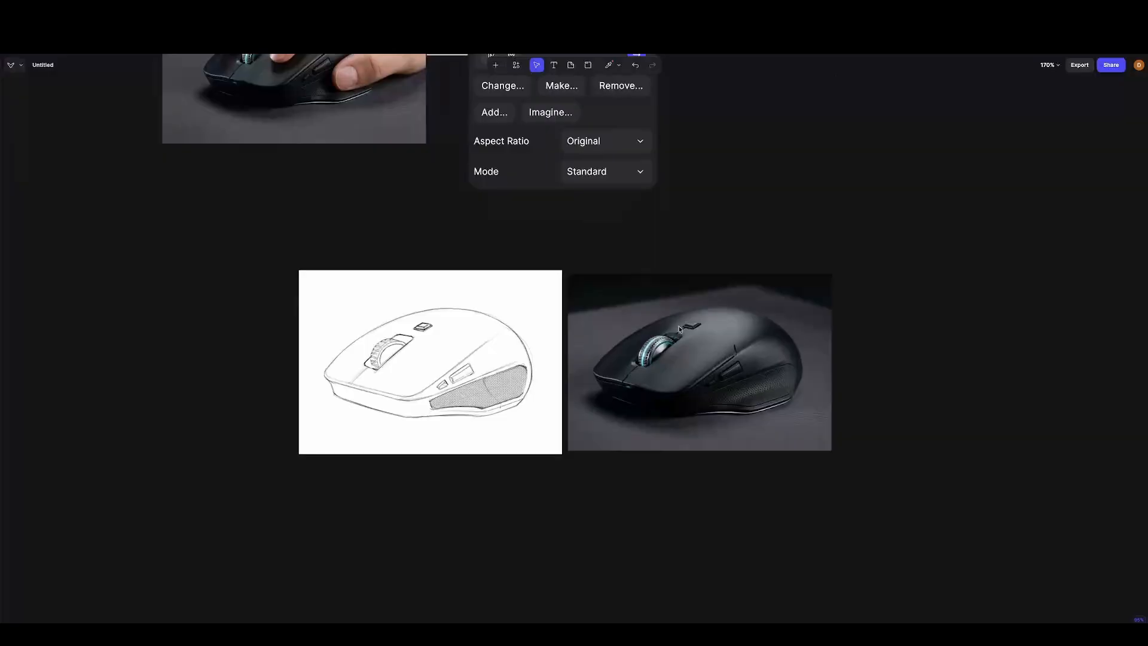
{"action": "scroll", "coordinate": [594, 351], "scroll_direction": "up", "scroll_amount": 1}
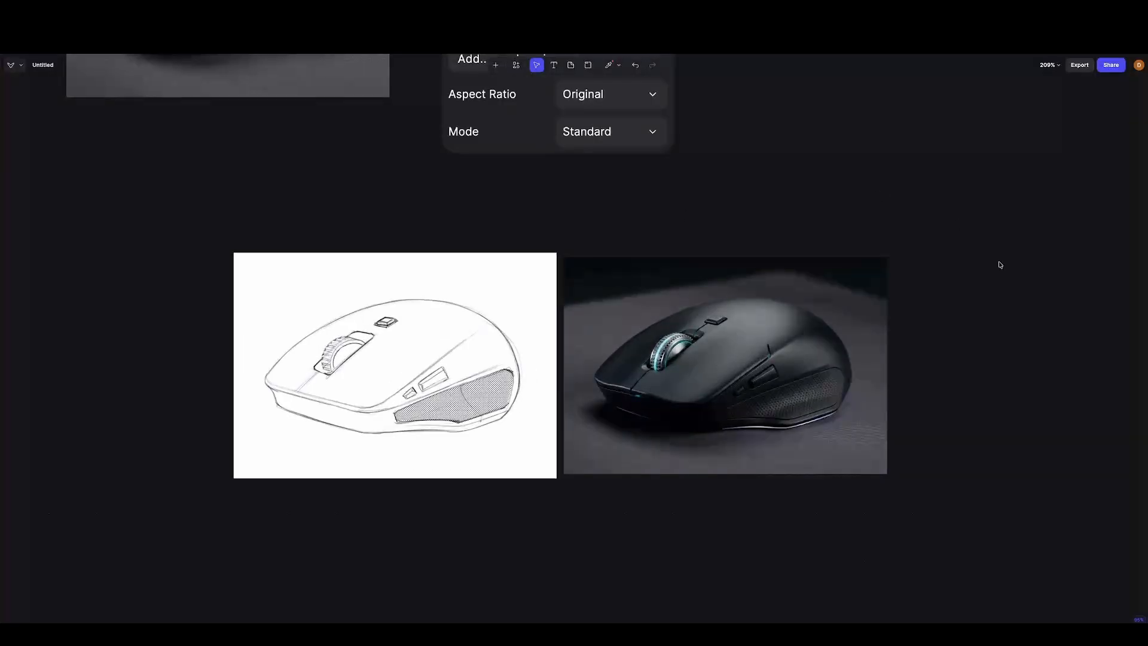
{"action": "scroll", "coordinate": [976, 280], "scroll_direction": "up", "scroll_amount": 1}
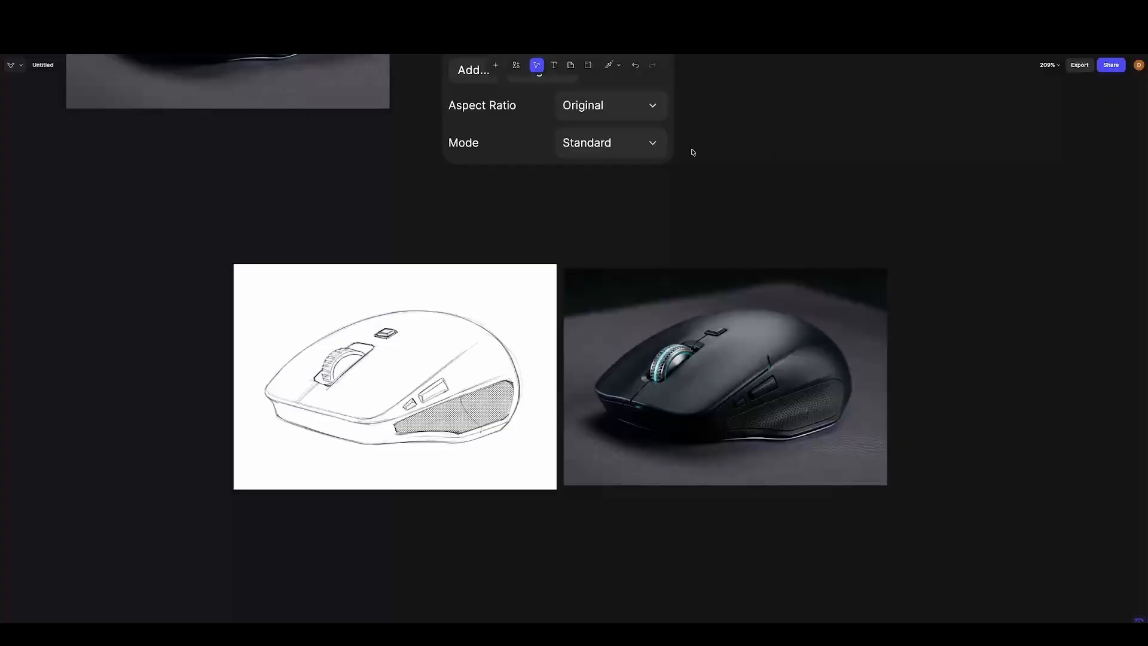
- Disconnect the hand model image from its Modify node and place it beside the dark-background mouse render, aligned with the row
{"action": "scroll", "coordinate": [814, 318], "scroll_direction": "up", "scroll_amount": 5}
{"action": "scroll", "coordinate": [813, 317], "scroll_direction": "left", "scroll_amount": 4}
{"action": "scroll", "coordinate": [428, 259], "scroll_direction": "down", "scroll_amount": 2}
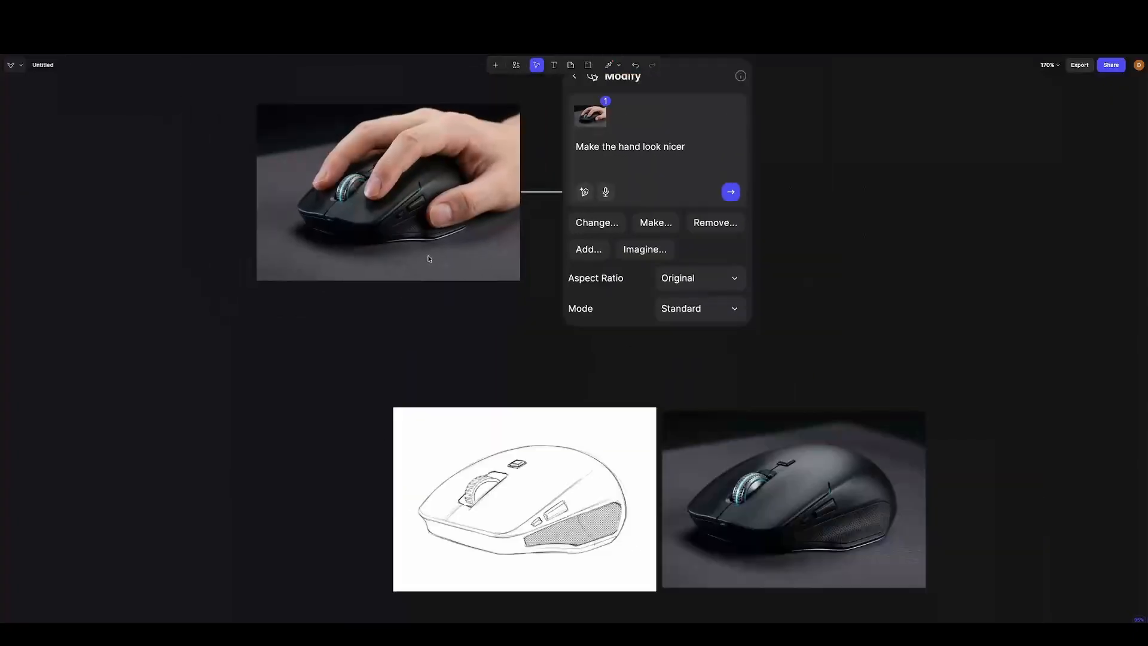
{"action": "scroll", "coordinate": [428, 258], "scroll_direction": "down", "scroll_amount": 2}
{"action": "left_click", "coordinate": [504, 204]}
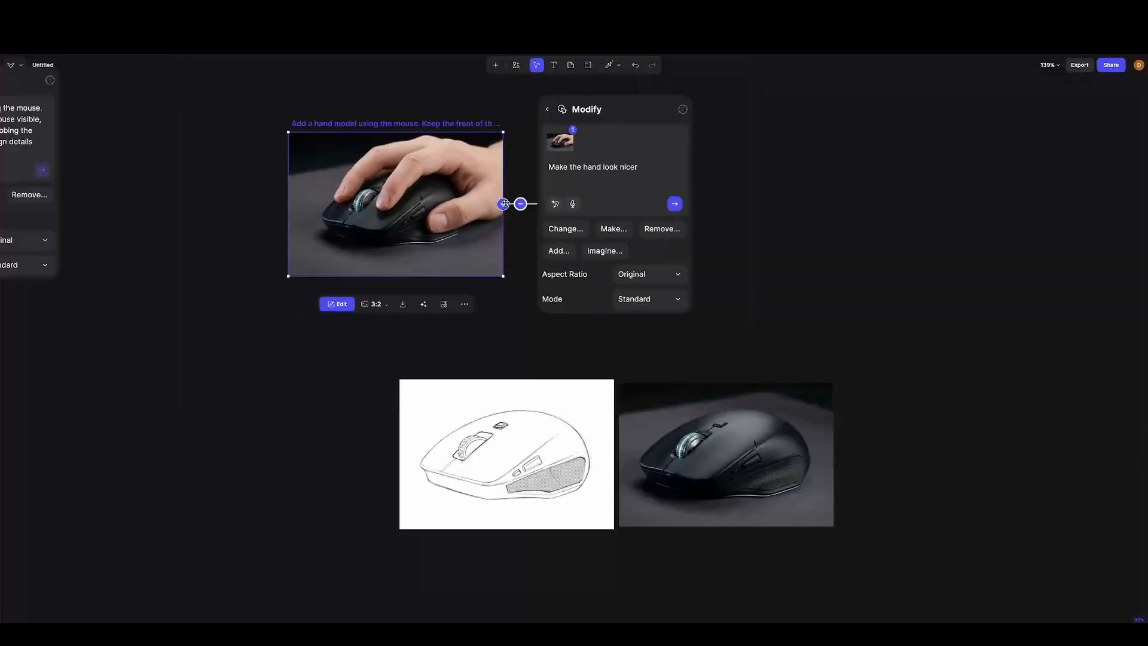
{"action": "left_click", "coordinate": [520, 205]}
{"action": "left_click", "coordinate": [763, 197]}
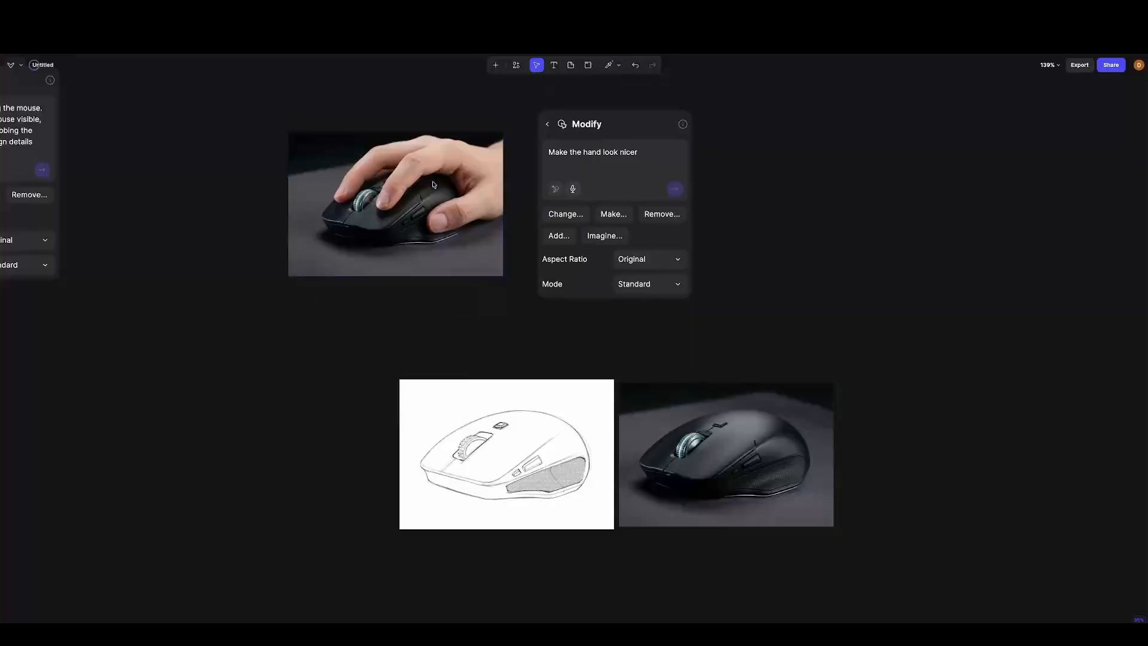
{"action": "left_click_drag", "start_coordinate": [901, 331], "coordinate": [966, 443]}
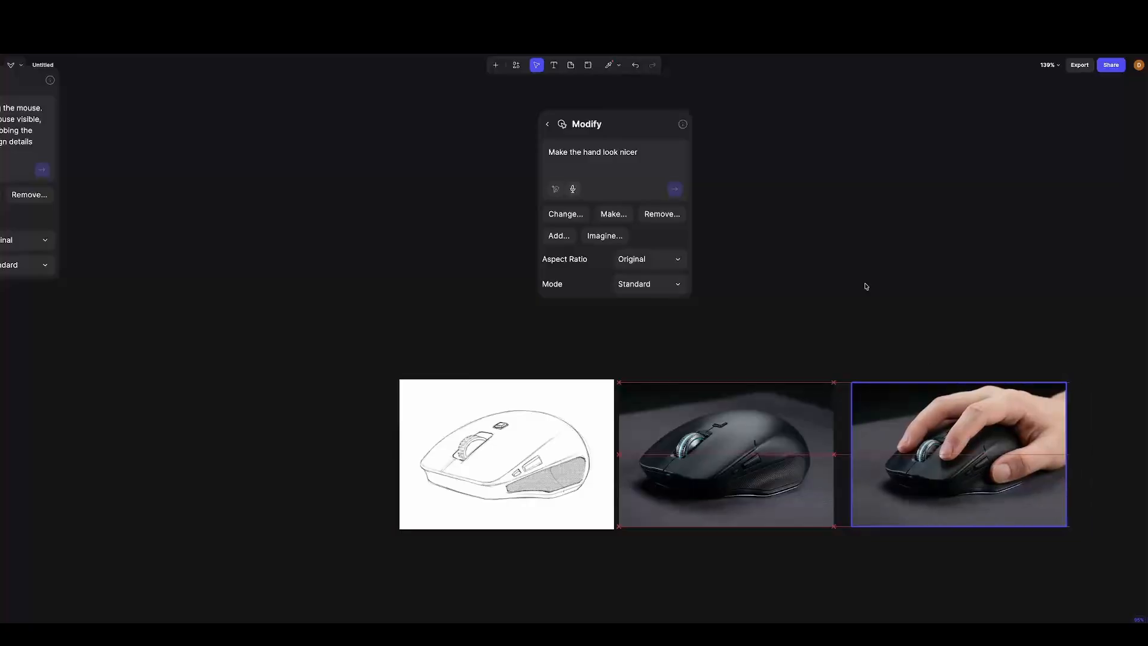
{"action": "left_click", "coordinate": [810, 550]}
- Place the first forward-rotated floating mouse image directly below the dark-background render, leaving a small gap between them
{"action": "scroll", "coordinate": [542, 525], "scroll_direction": "down", "scroll_amount": 10}
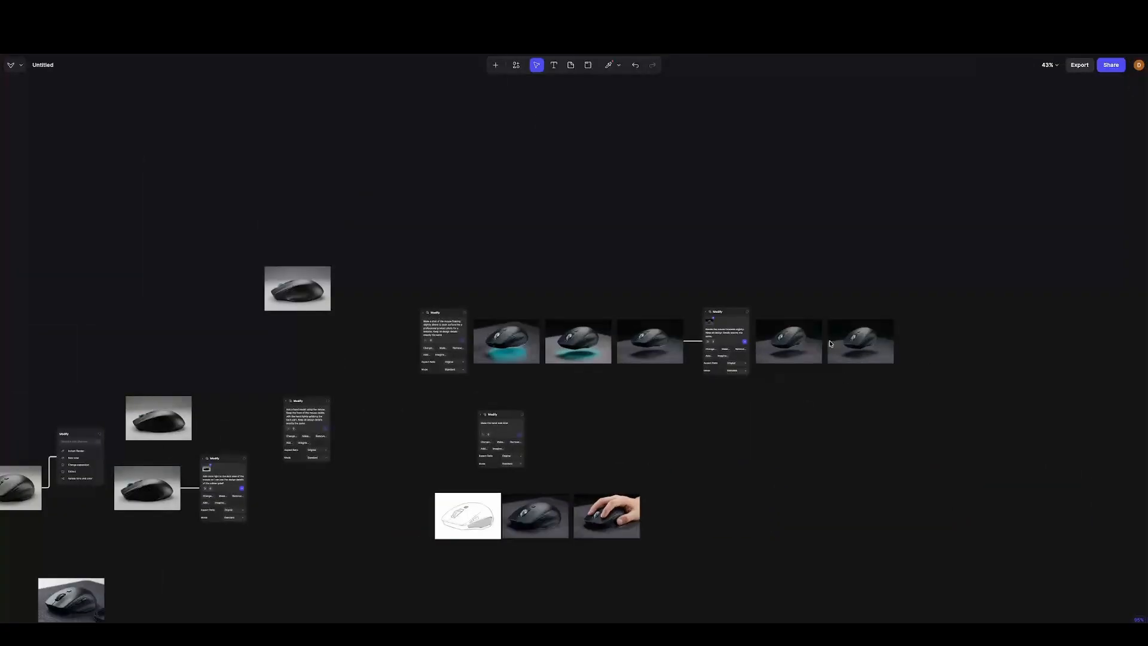
{"action": "left_click_drag", "start_coordinate": [789, 355], "coordinate": [524, 579]}
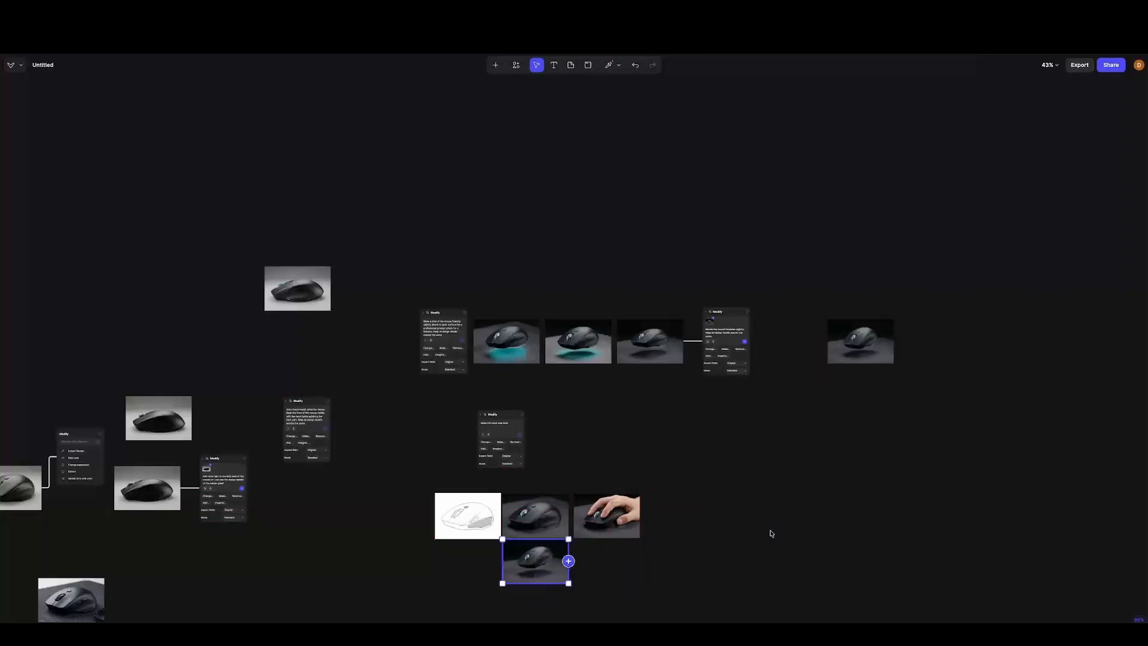
{"action": "scroll", "coordinate": [546, 577], "scroll_direction": "up", "scroll_amount": 5}
{"action": "scroll", "coordinate": [610, 565], "scroll_direction": "up", "scroll_amount": 5}
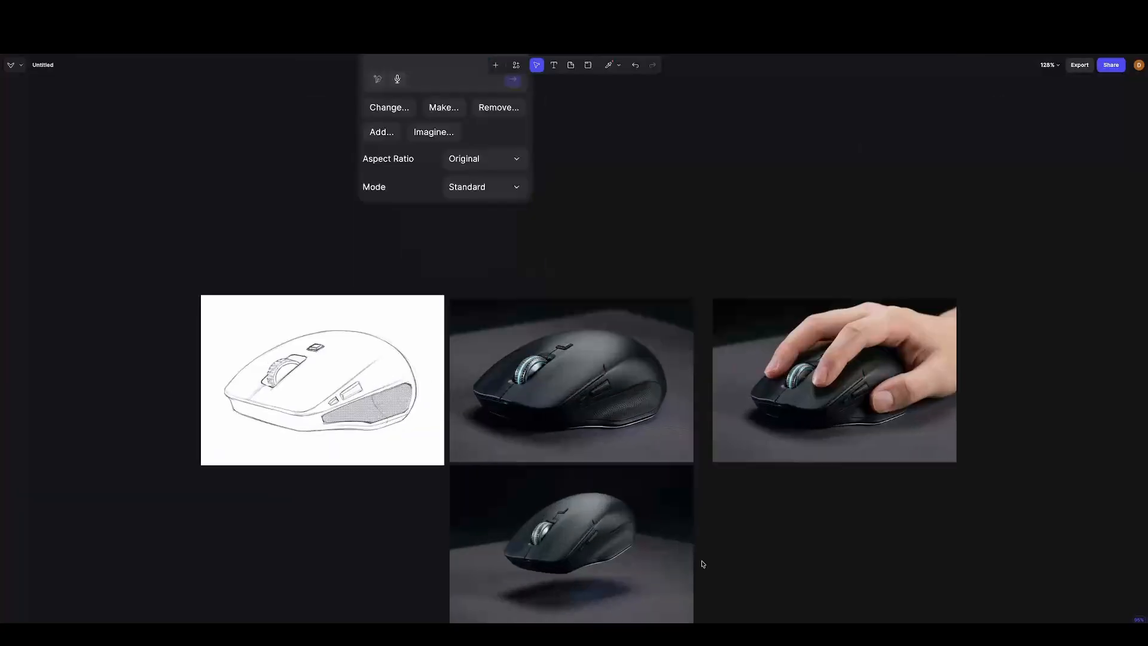
{"action": "scroll", "coordinate": [815, 505], "scroll_direction": "down", "scroll_amount": 1}
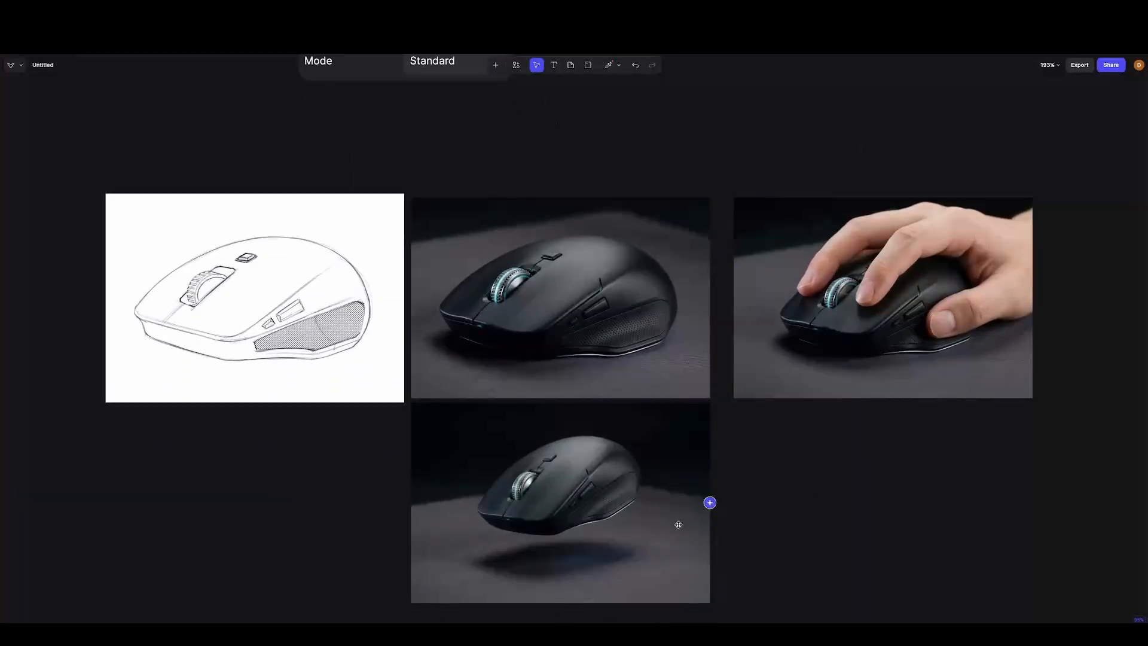
{"action": "left_click_drag", "start_coordinate": [677, 520], "coordinate": [678, 527]}
{"action": "left_click", "coordinate": [928, 479]}
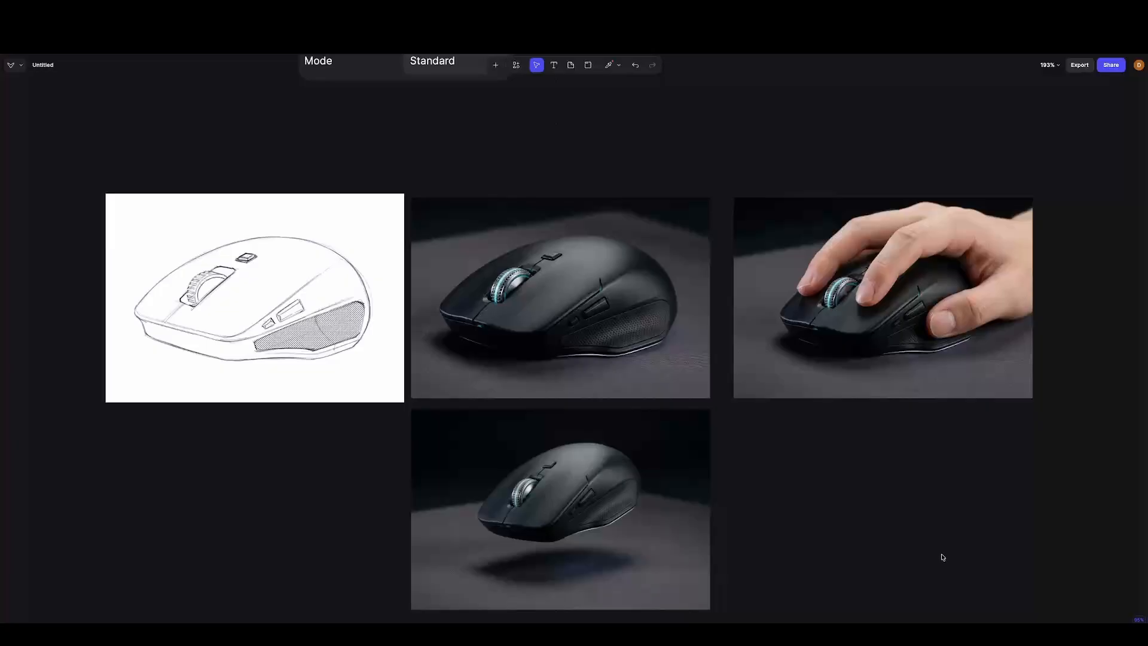
- Examine the dark-background render and the hand model image up close, comparing the scroll wheel, side buttons and textured side grip
{"action": "scroll", "coordinate": [950, 524], "scroll_direction": "down", "scroll_amount": 1}
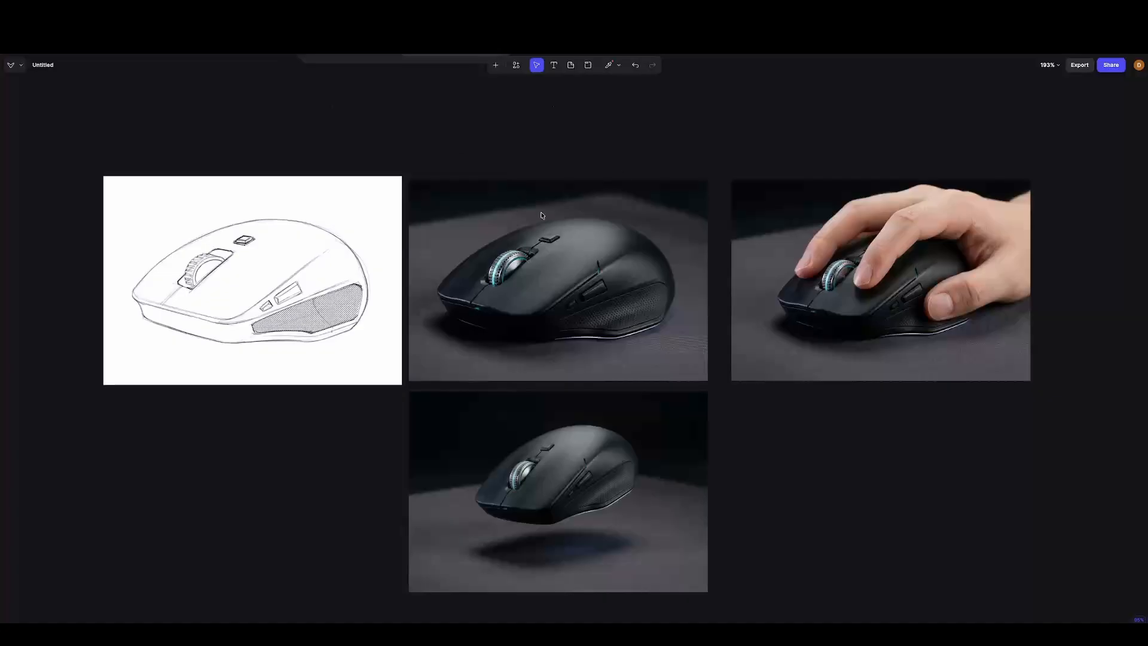
{"action": "scroll", "coordinate": [568, 253], "scroll_direction": "up", "scroll_amount": 5}
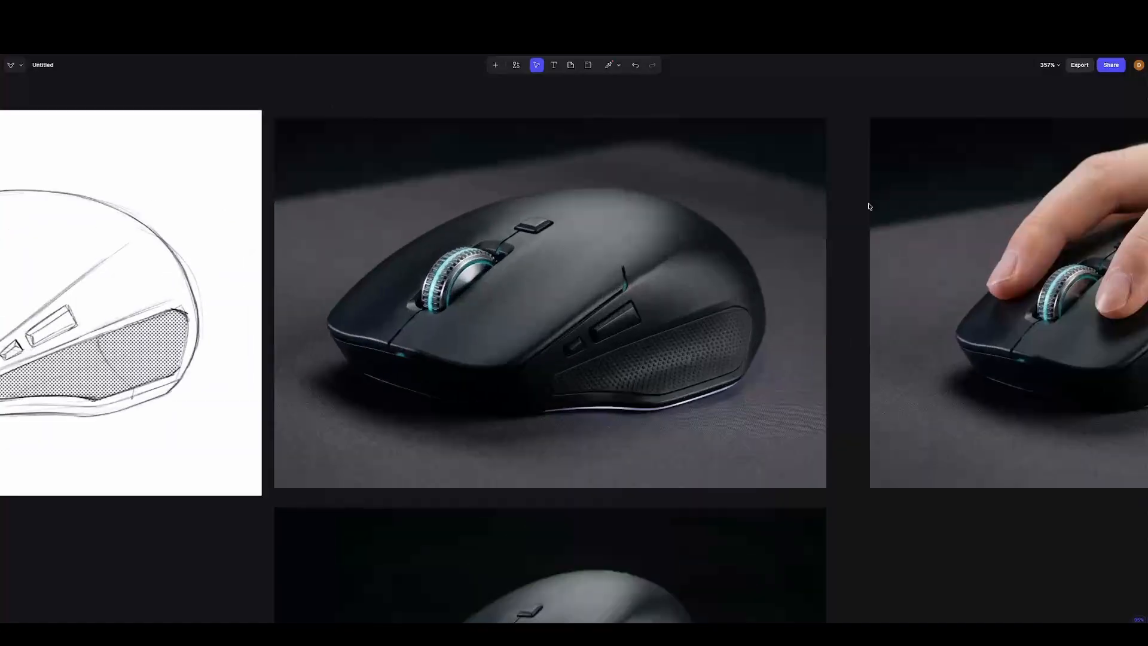
{"action": "scroll", "coordinate": [865, 239], "scroll_direction": "up", "scroll_amount": 1}
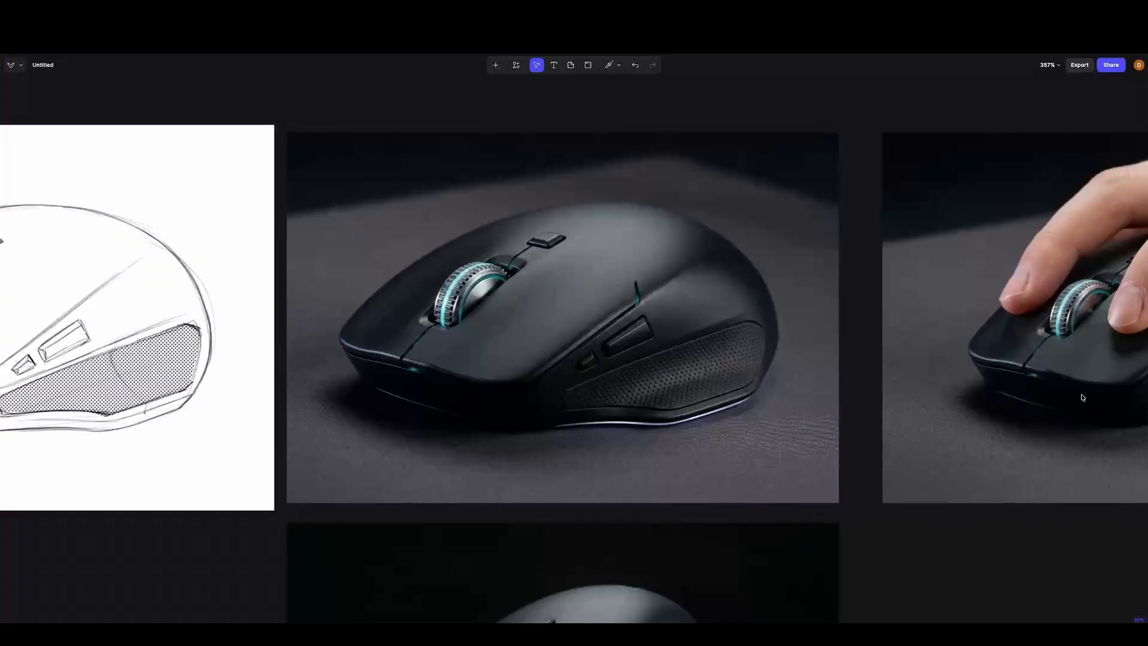
{"action": "right_click", "coordinate": [1063, 408]}
{"action": "left_click_drag", "start_coordinate": [1063, 408], "coordinate": [460, 418]}
{"action": "left_click", "coordinate": [1036, 217]}
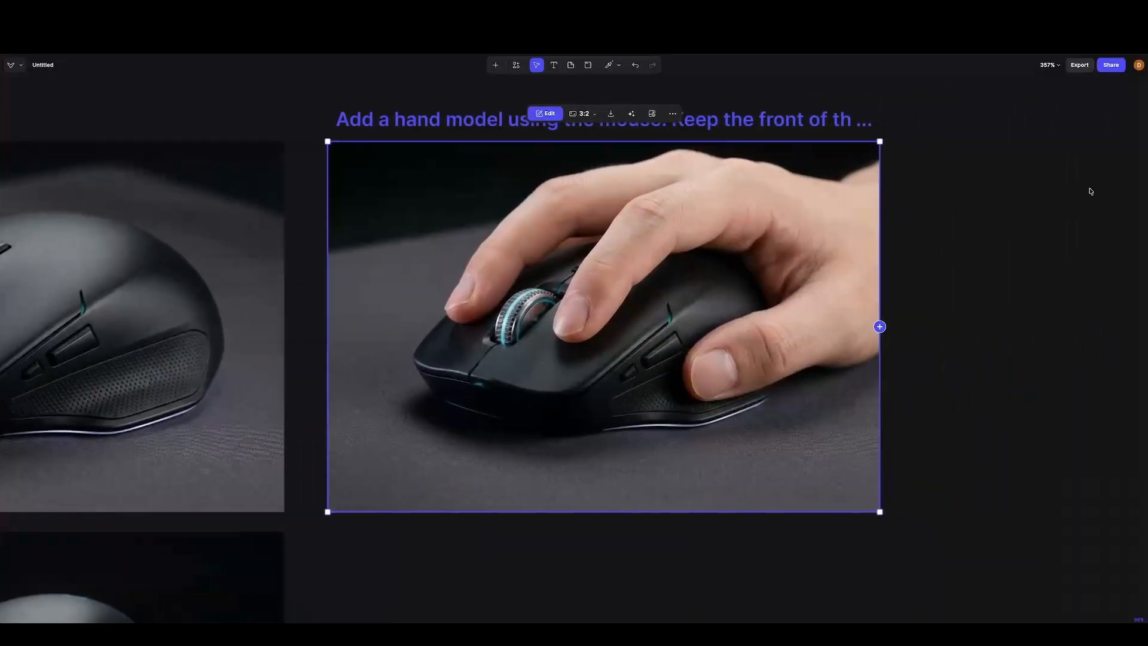
{"action": "left_click", "coordinate": [1104, 181]}
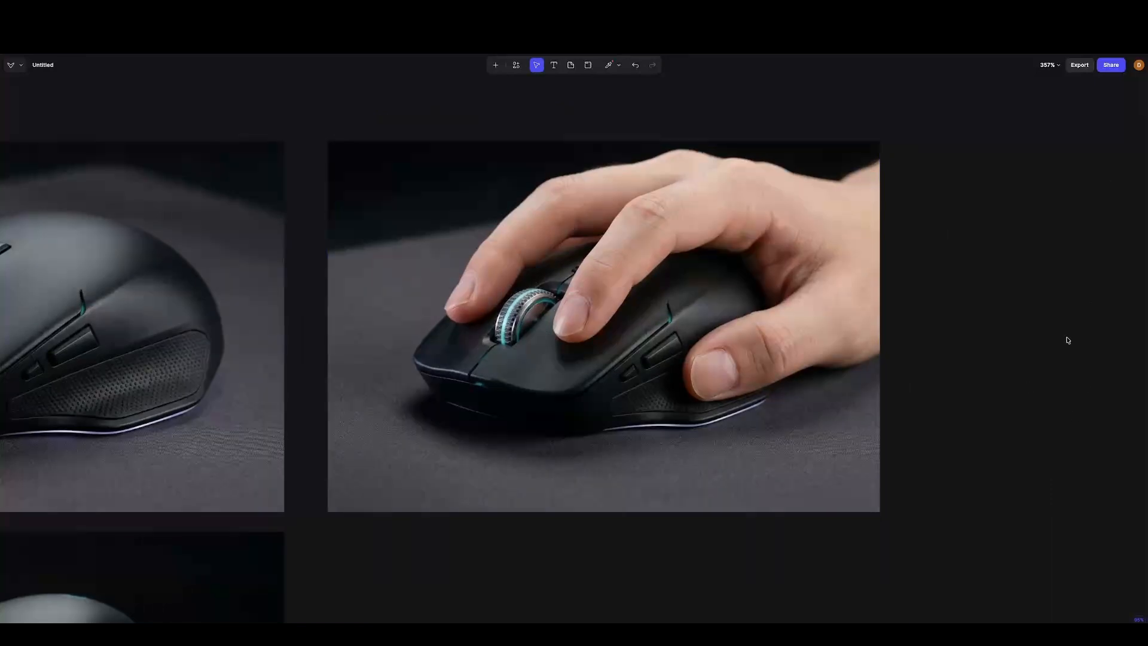